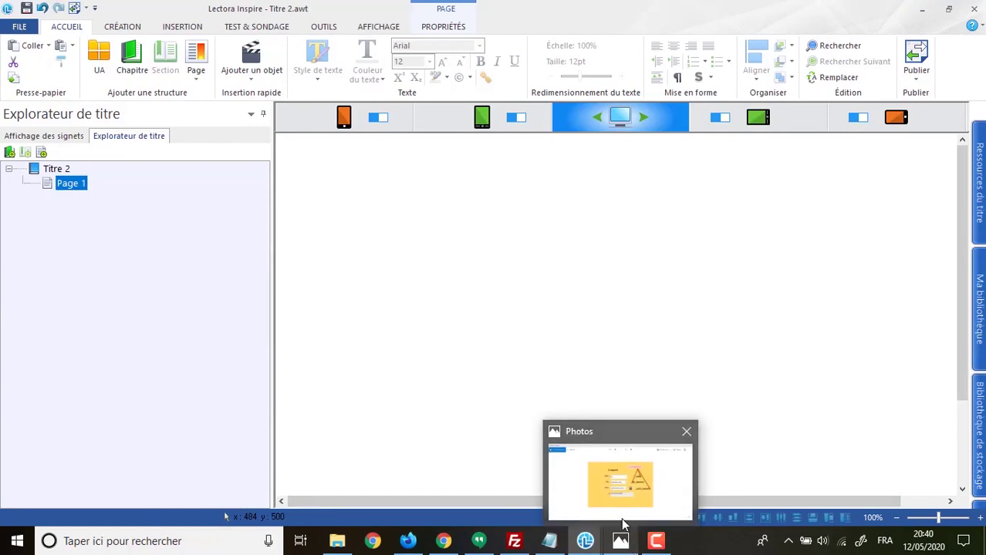
Examine the reference image var.png in Photos for the converter layout and variables, and return to the Titre 2 project in Lectora Inspire
click(625, 516)
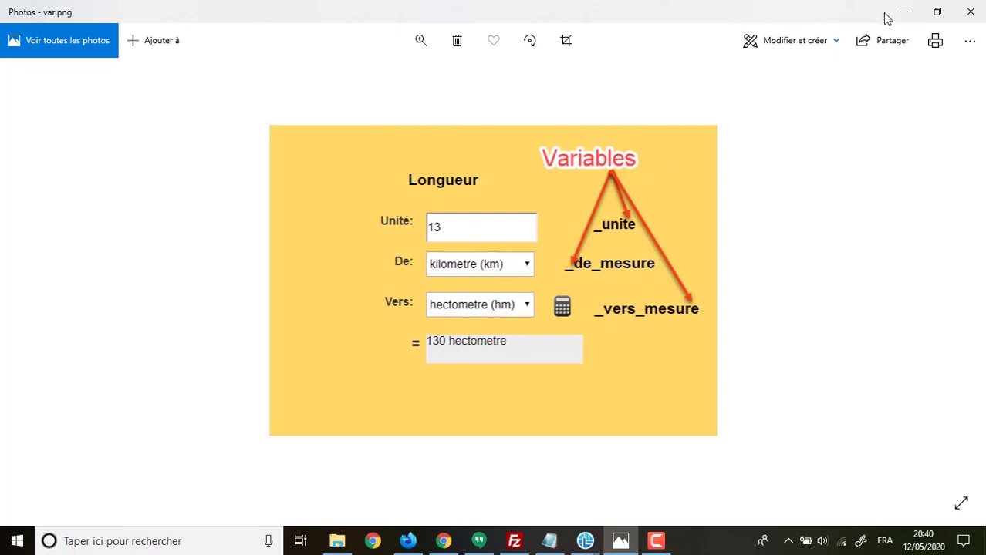
mouse_move(590, 544)
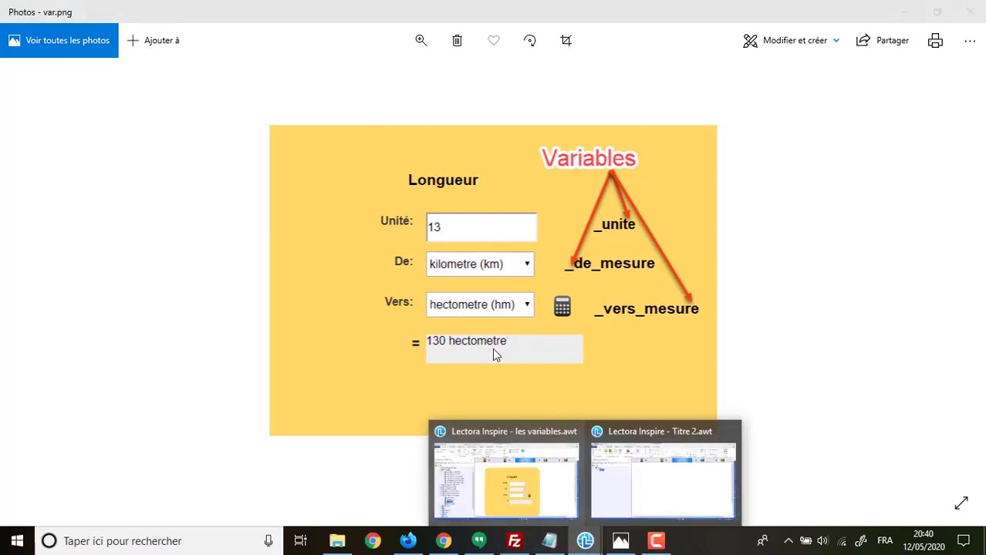
click(659, 492)
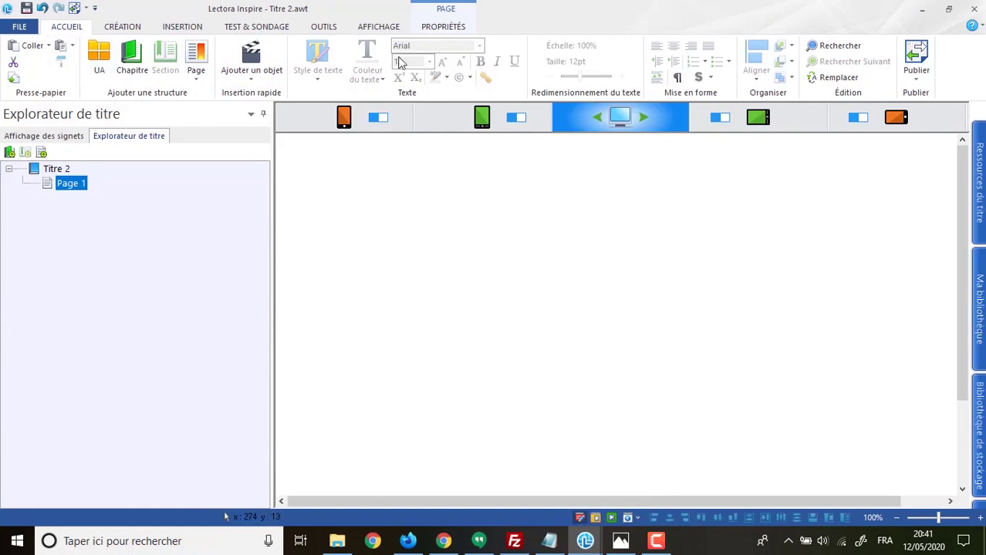
Insert a text block reading "Longueur" on Page 1, sized about 98 by 41 at about x 349, y 147
click(179, 27)
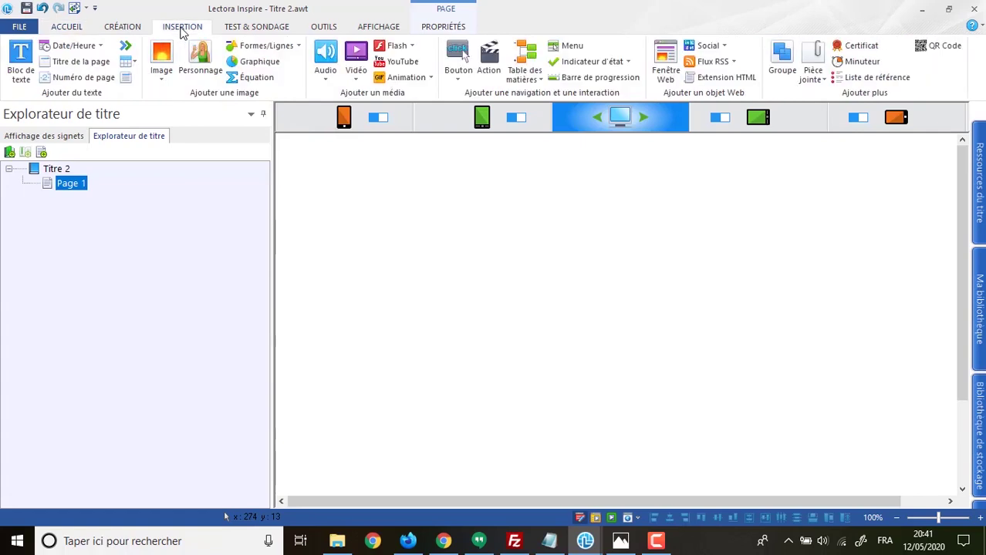
click(21, 62)
double_click(600, 316)
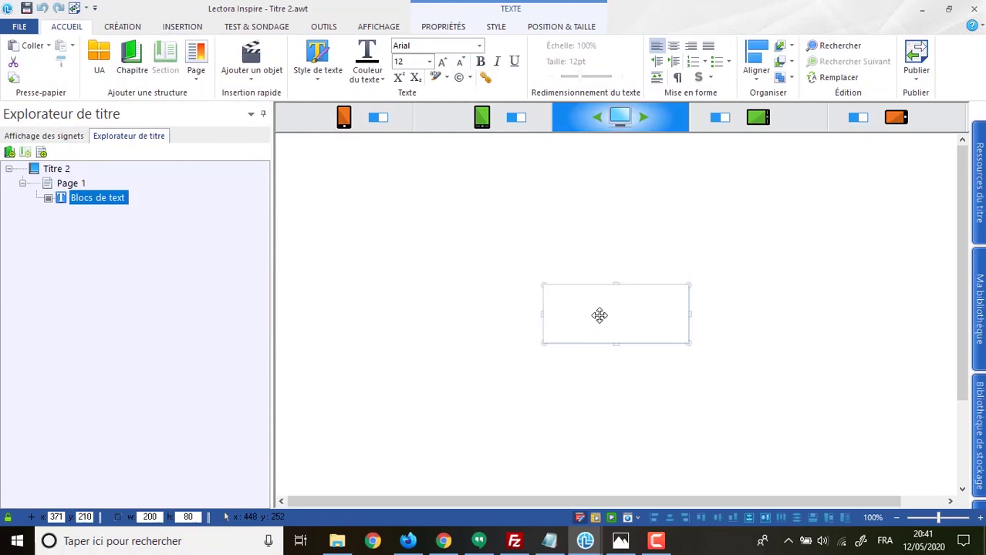
text(Longueur)
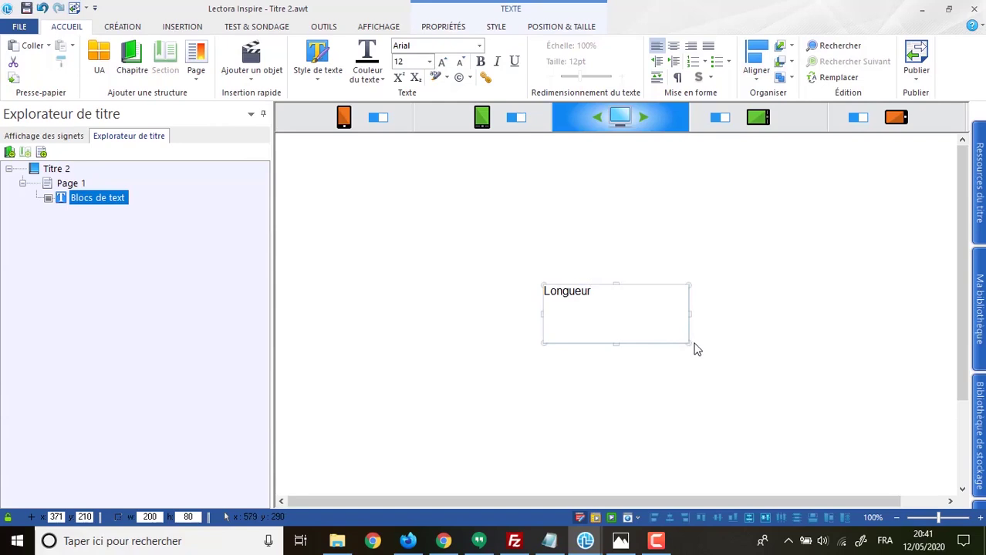
drag(687, 343, 569, 253)
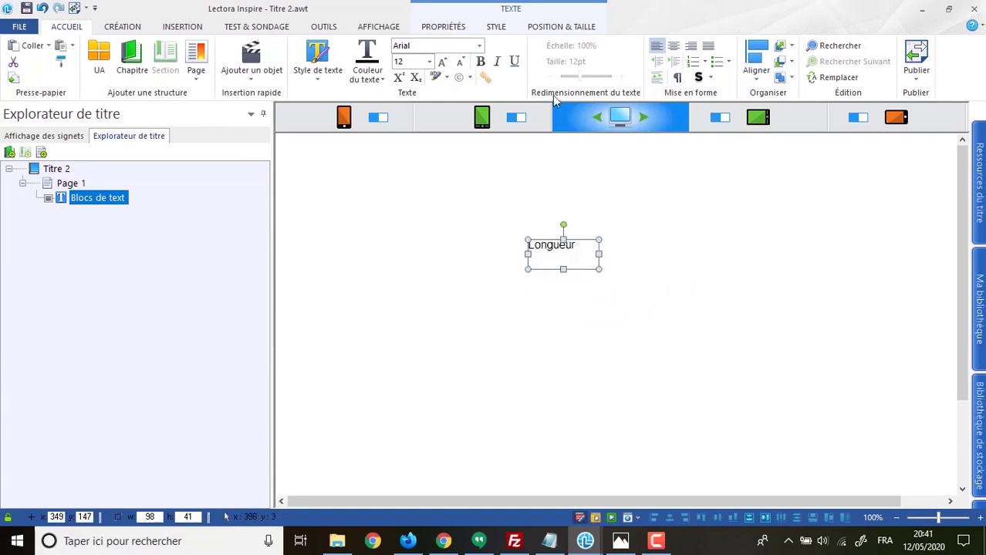
Format the "Longueur" text as centred, bold Bahnschrift at 18 pt, and widen its block to about 105
click(673, 46)
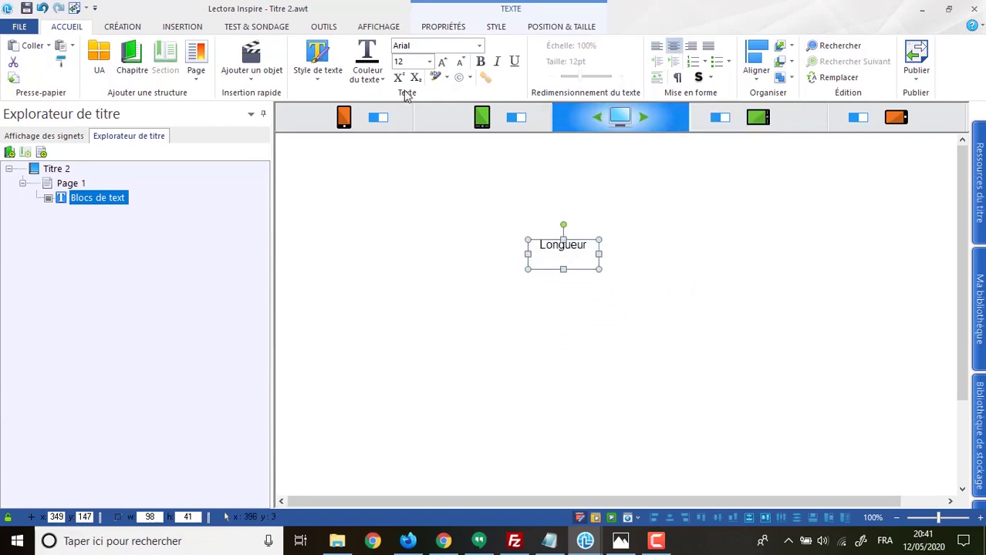
click(480, 62)
click(479, 46)
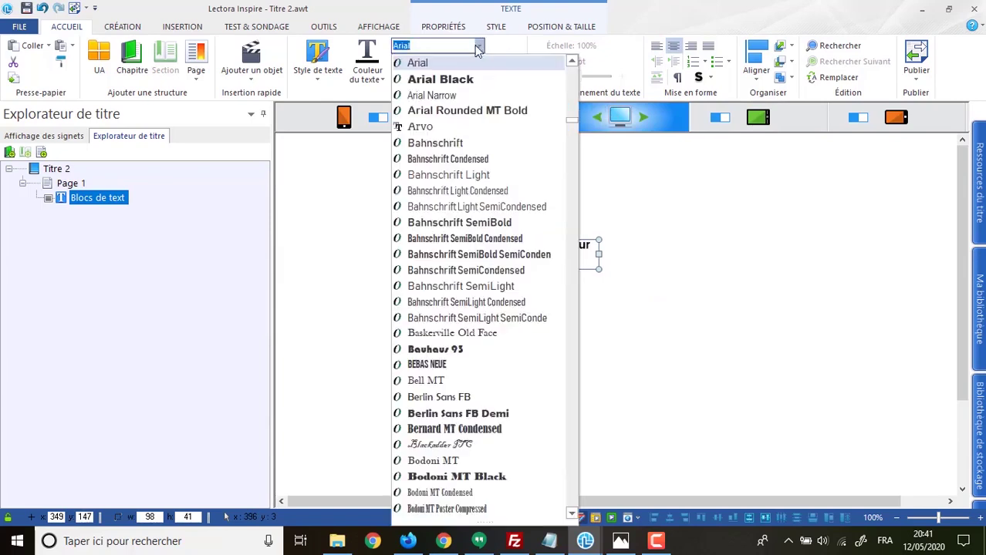
click(432, 145)
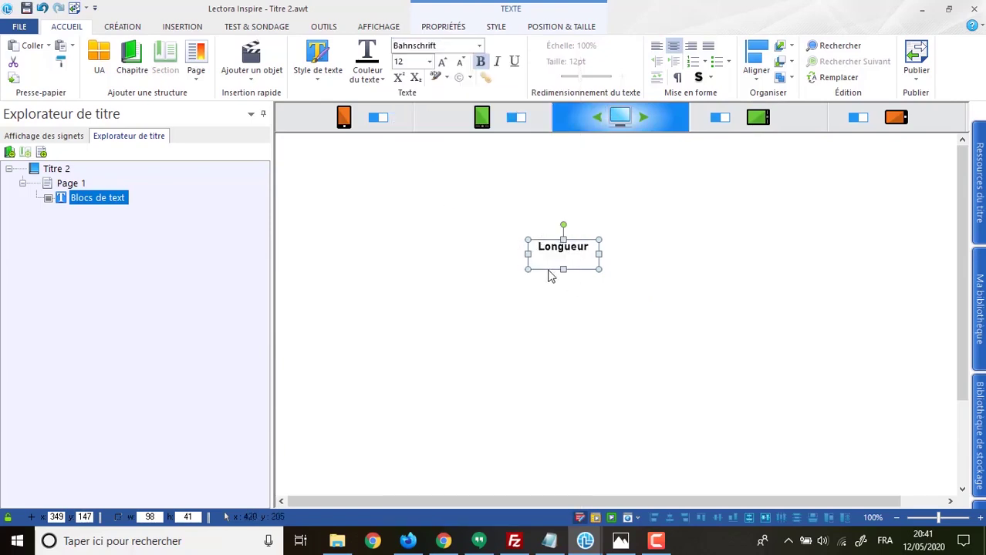
click(441, 64)
click(441, 64)
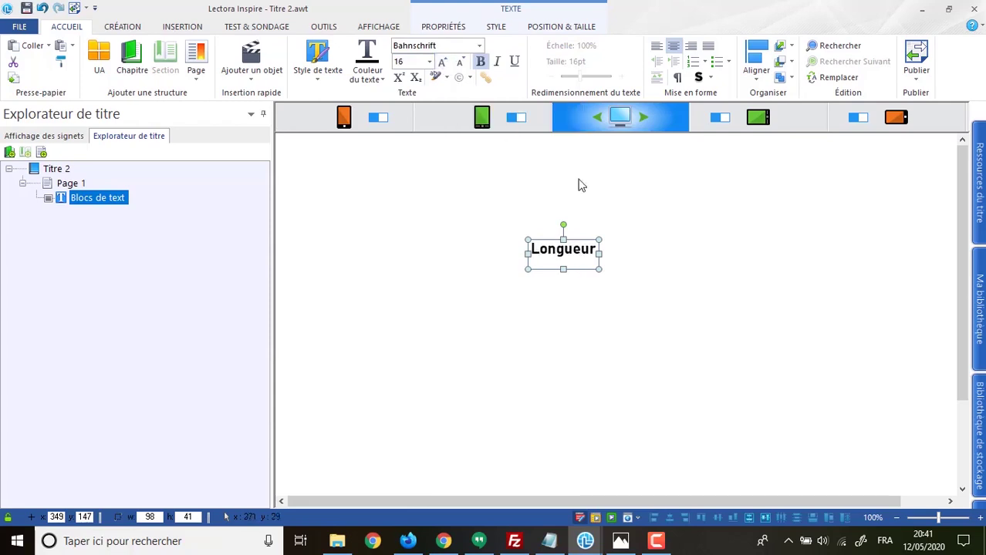
drag(599, 254, 607, 254)
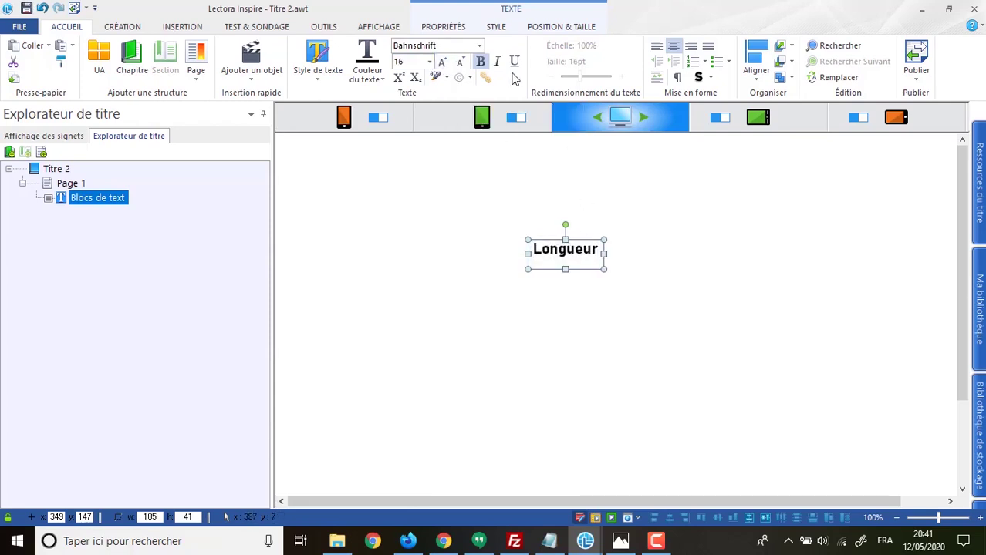
click(446, 62)
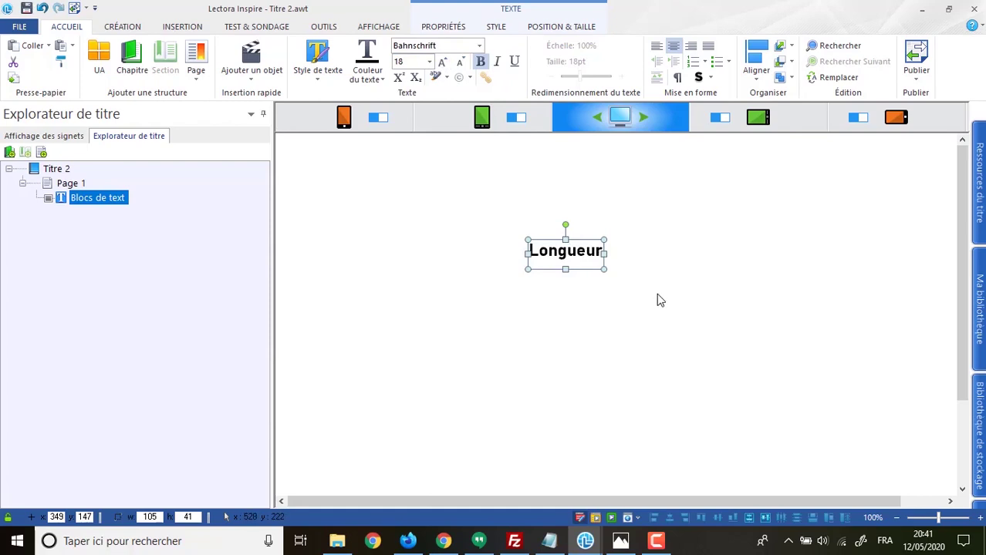
Move the "Longueur" title to about x 319, y 146 and place a duplicate directly below it
click(638, 286)
drag(569, 250, 543, 256)
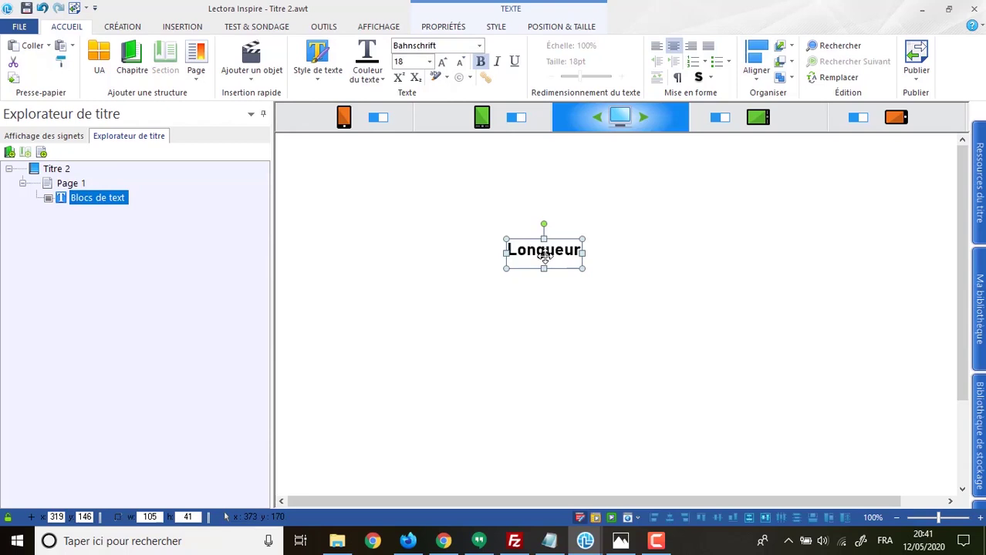
key(ctrl+c)
key(ctrl+v)
mouse_move(543, 257)
mouse_down()
mouse_move(539, 282)
mouse_move(544, 276)
mouse_up()
Rename the original title's text block object to "Longueur" in the title explorer
click(117, 200)
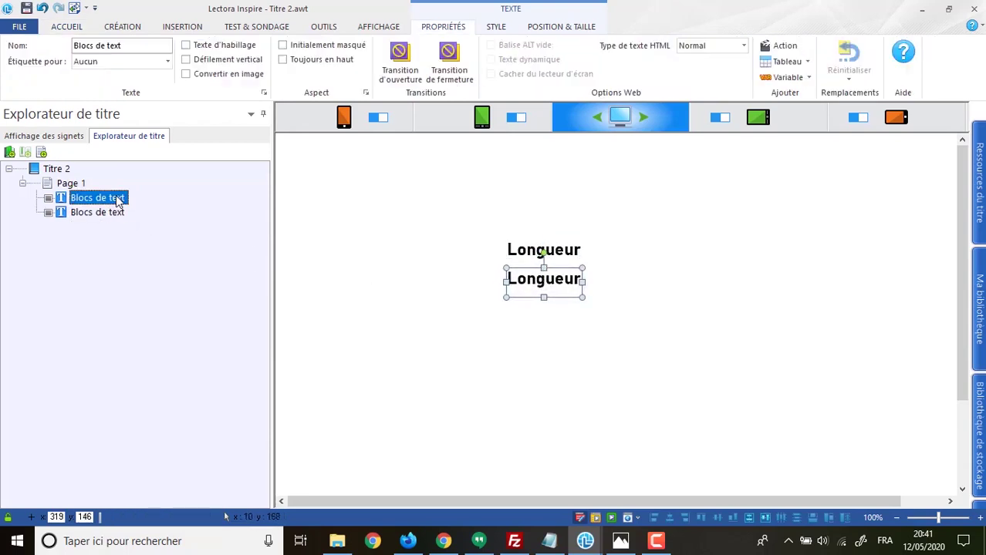
click(119, 198)
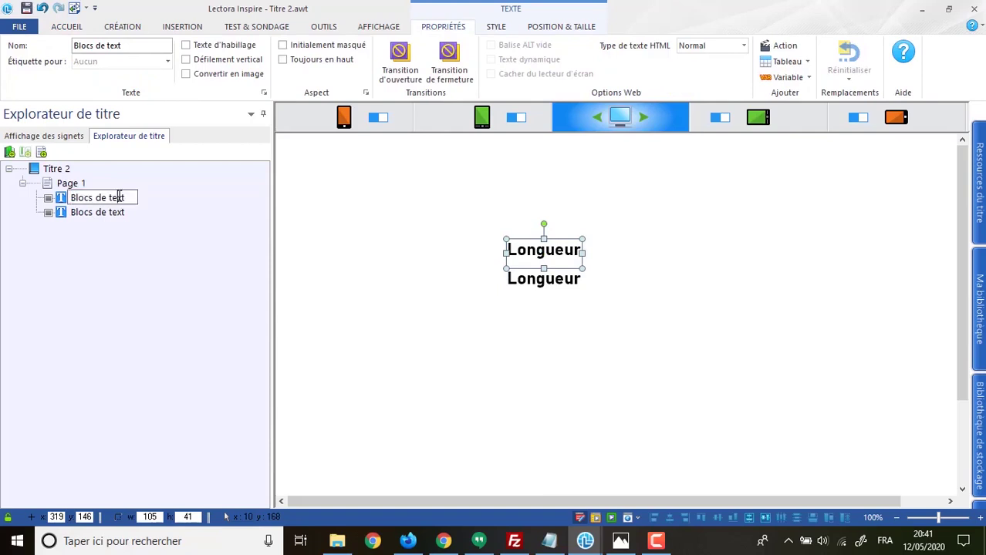
drag(129, 198, 69, 199)
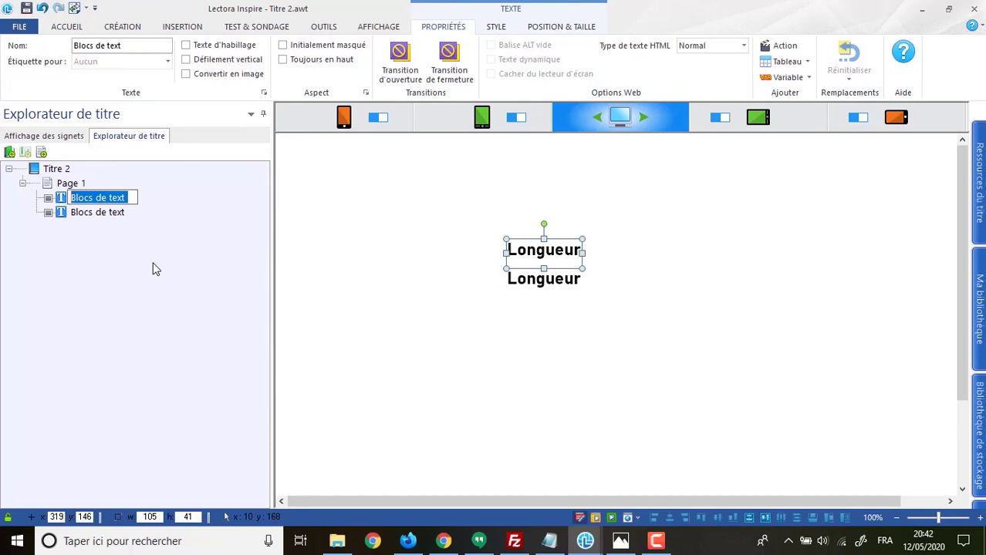
text(Longueue)
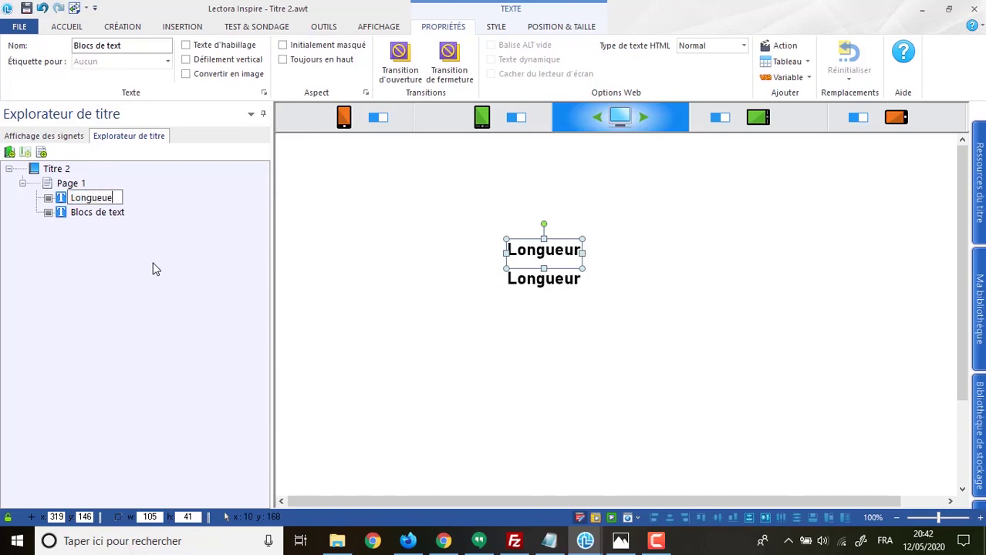
key(BackSpace)
text(r)
key(Return)
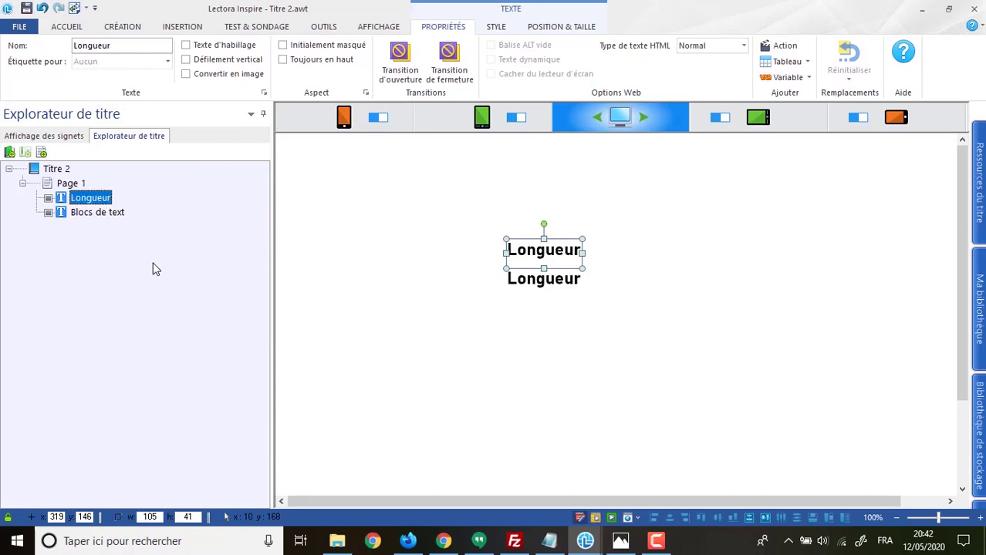
Move the duplicated text block below and left of the title, to about x 264, y 217
drag(531, 281, 532, 304)
double_click(542, 303)
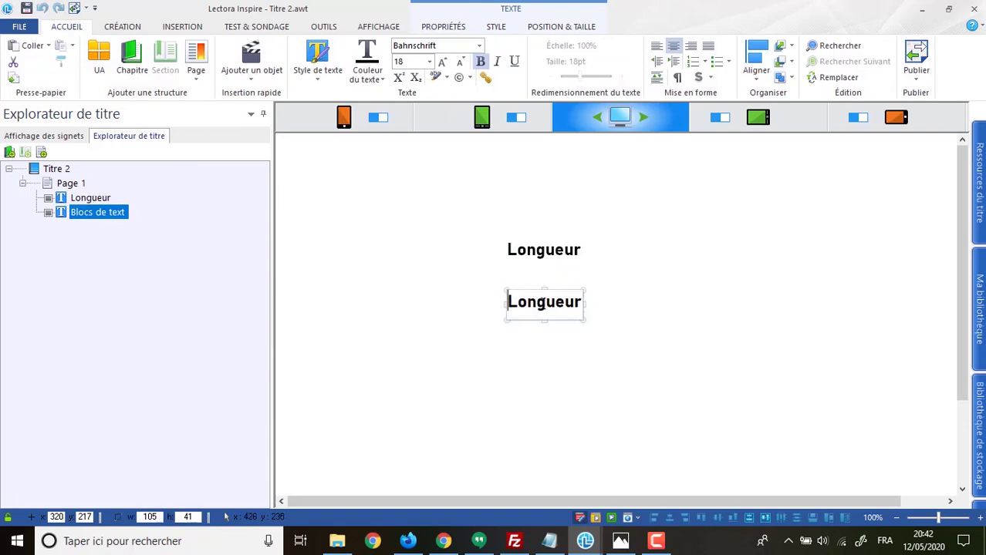
click(524, 326)
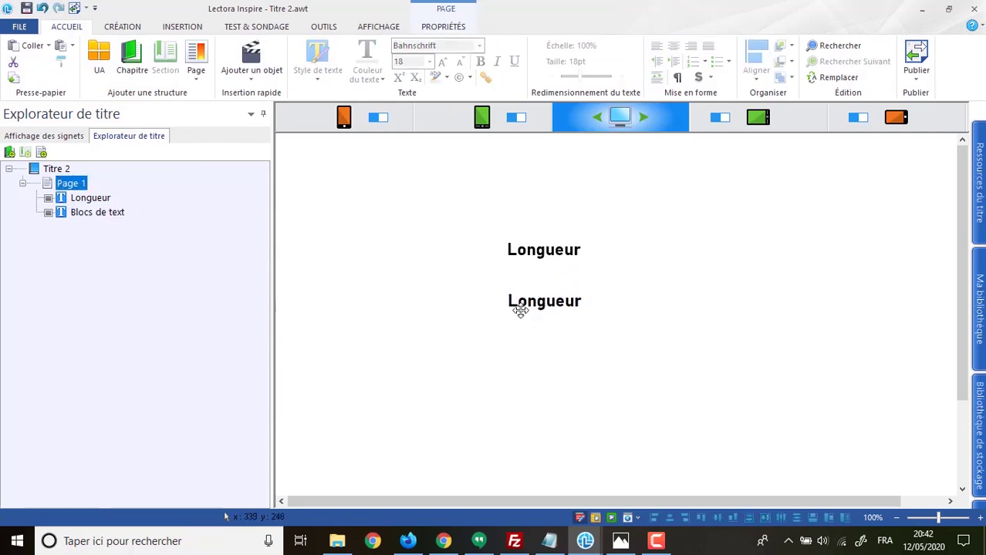
drag(519, 308, 478, 305)
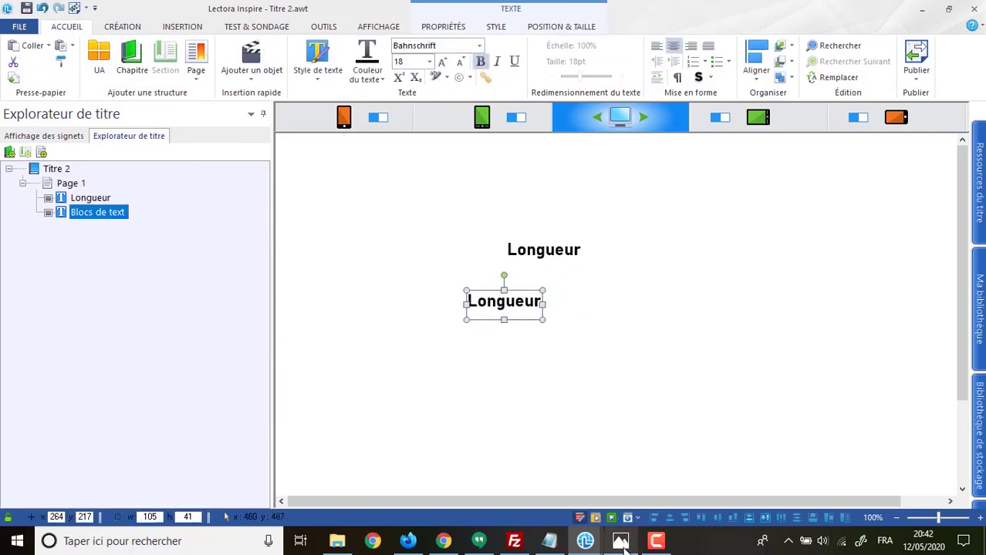
Replace the duplicated block's text with "Unité:" and align it right
mouse_move(623, 543)
mouse_move(617, 494)
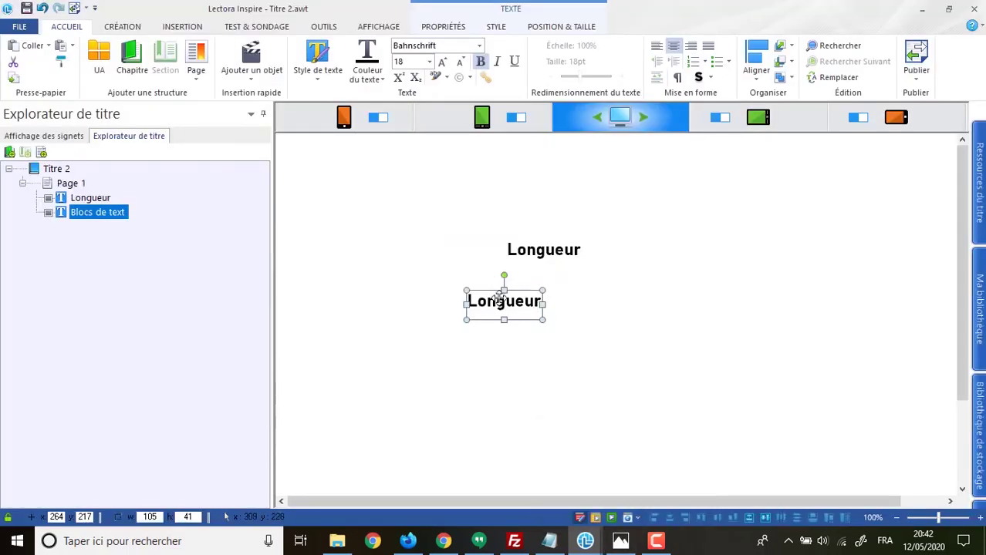
double_click(532, 302)
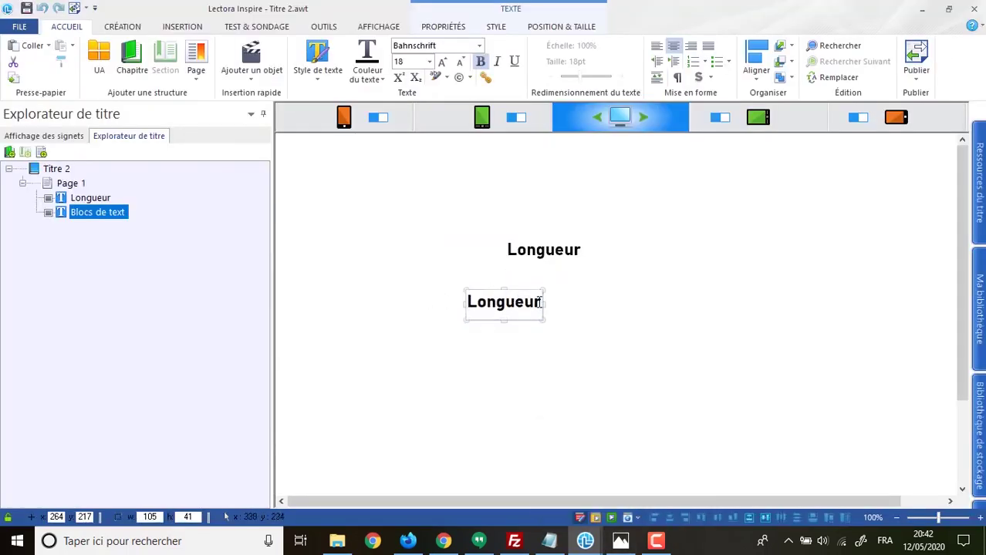
drag(540, 302, 465, 303)
text(Unité)
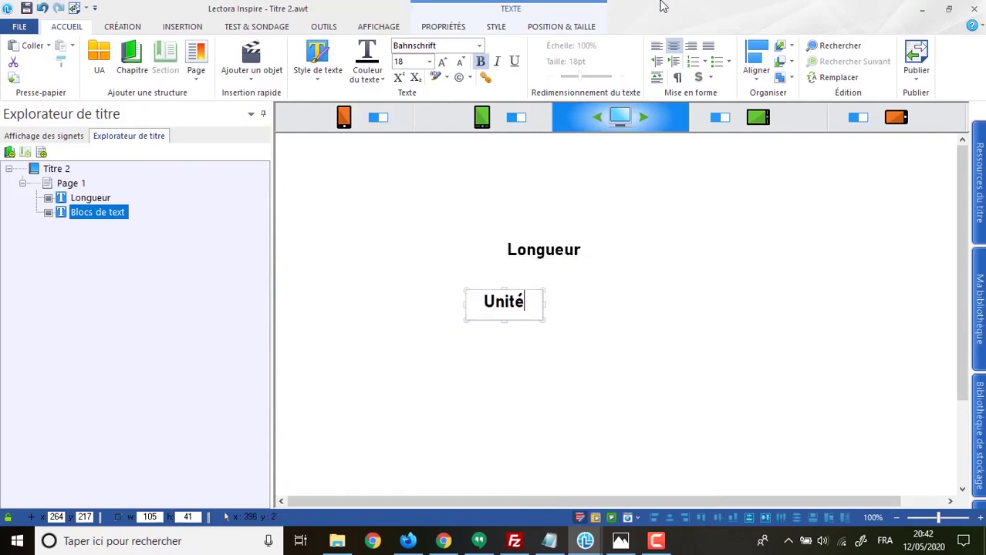
click(692, 47)
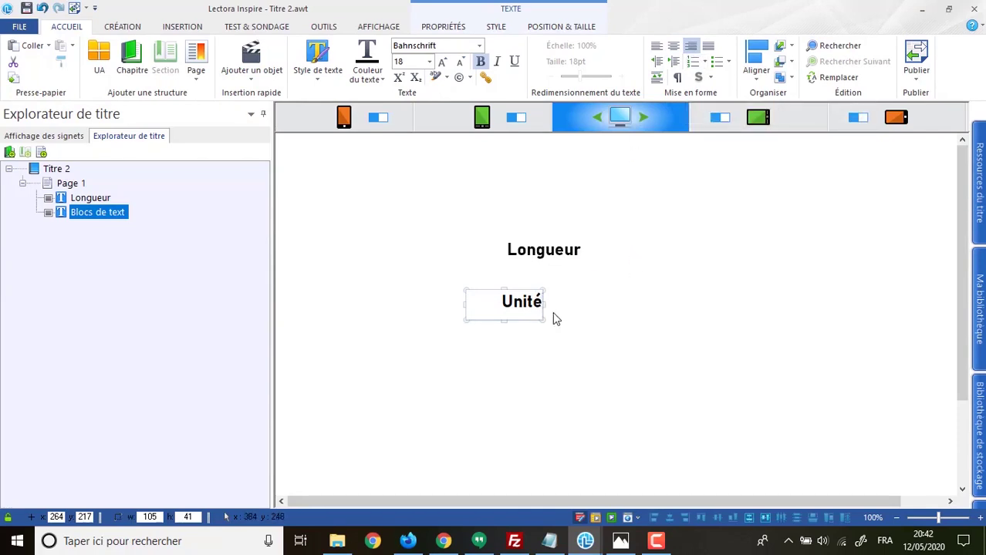
text(:)
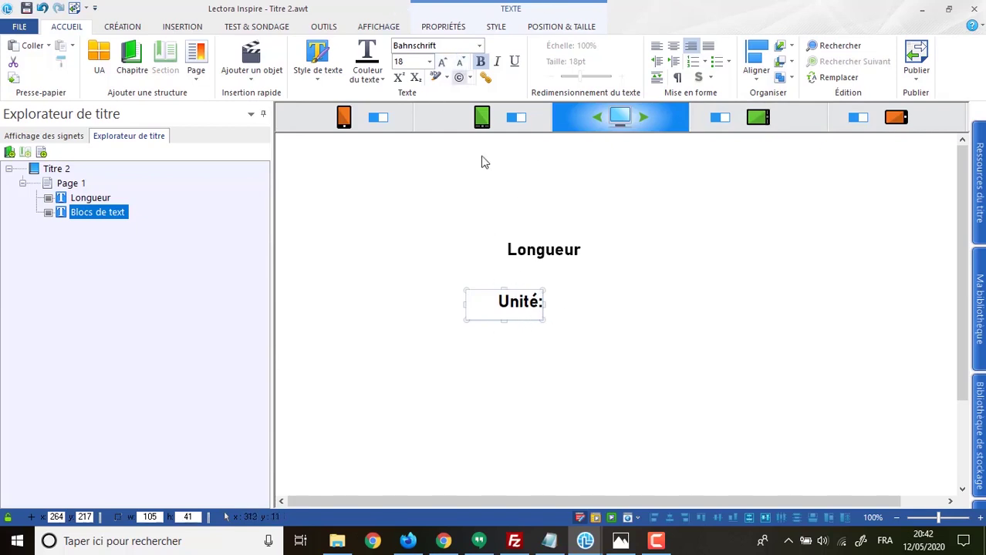
Reduce the font size of the "Unité:" text block to 14 pt
click(543, 345)
click(522, 307)
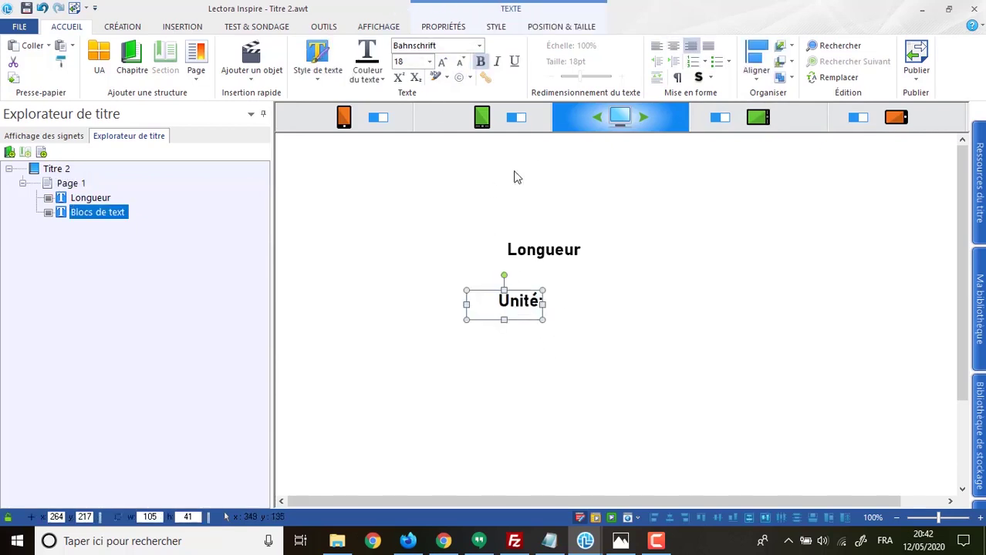
click(461, 61)
click(461, 62)
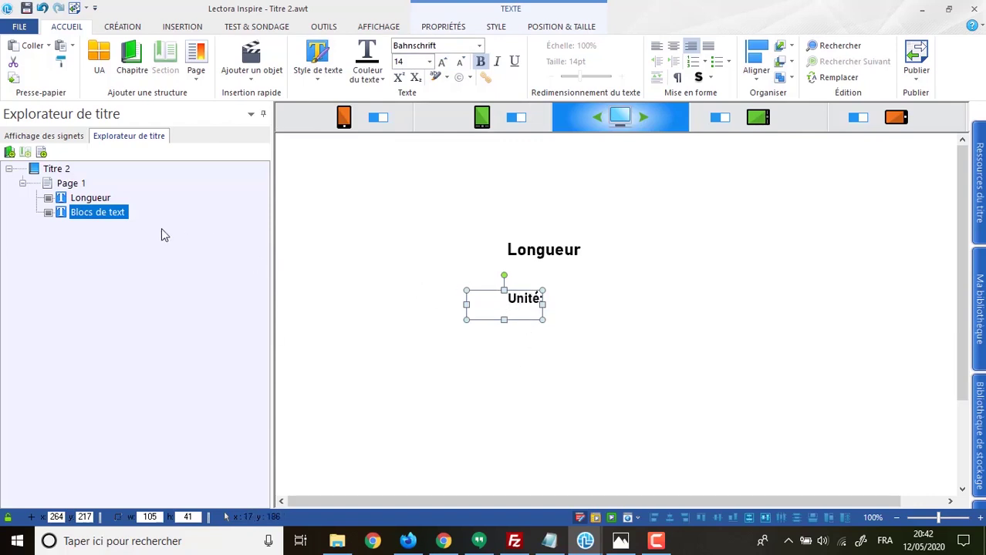
Rename the second text block object to "Unité" in the title explorer
click(116, 216)
drag(130, 208, 44, 222)
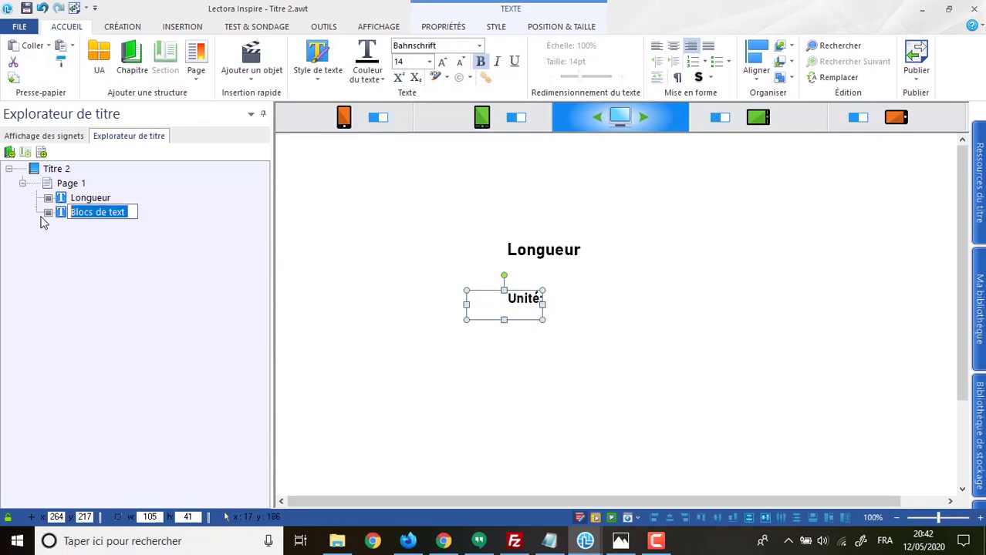
text(Unité)
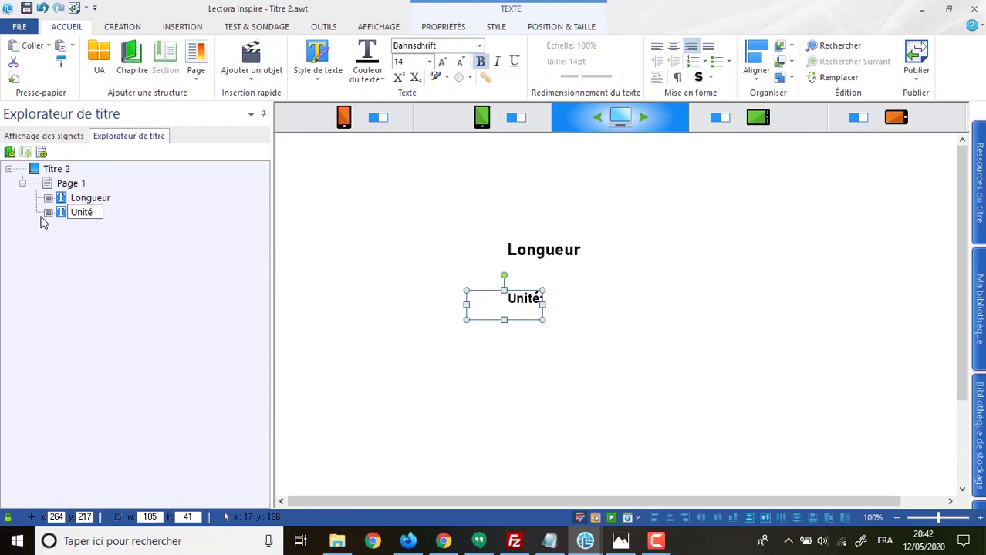
key(Return)
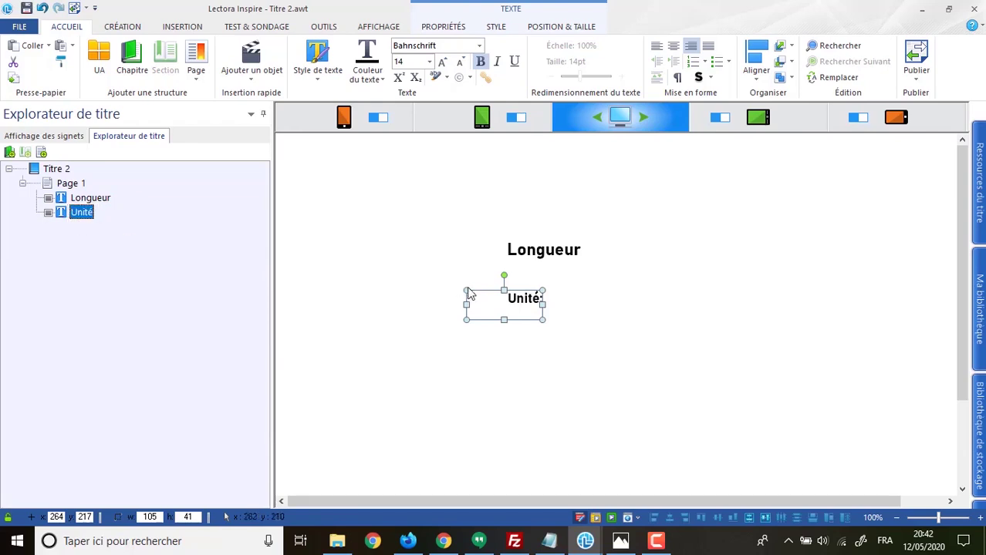
Shrink the "Unité:" text block to about 87 by 33 from its lower and left edges
click(550, 352)
click(525, 300)
drag(503, 316, 478, 302)
click(523, 337)
click(524, 299)
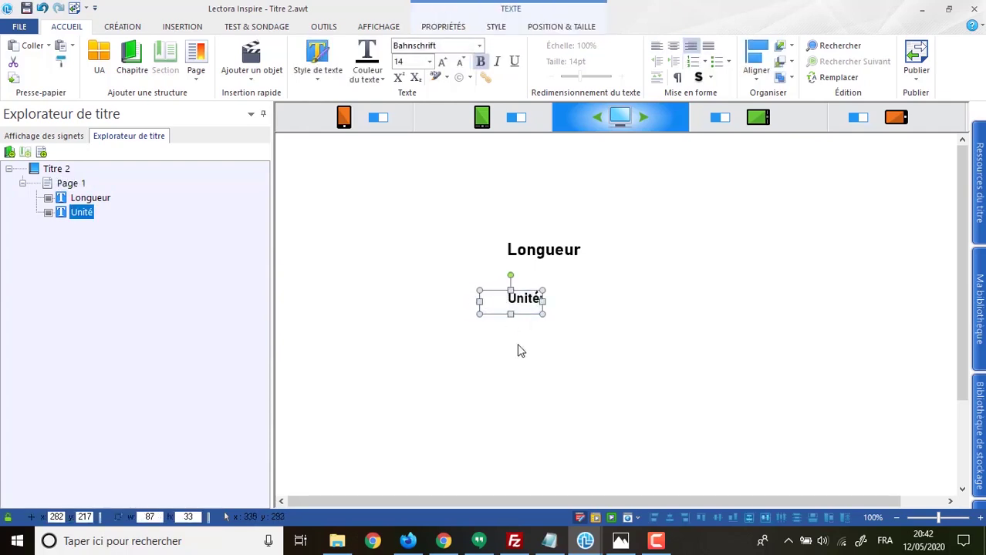
Place a copy of the "Unité:" text block directly below the original and replace its text with "Vers:"
click(519, 348)
click(525, 306)
key(ctrl+c)
key(ctrl+v)
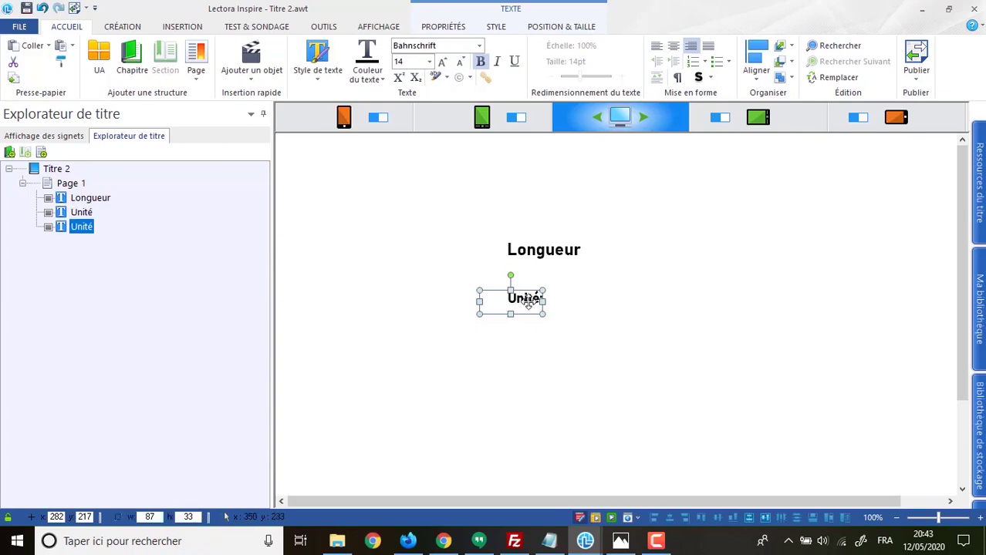
drag(528, 303, 540, 329)
click(526, 332)
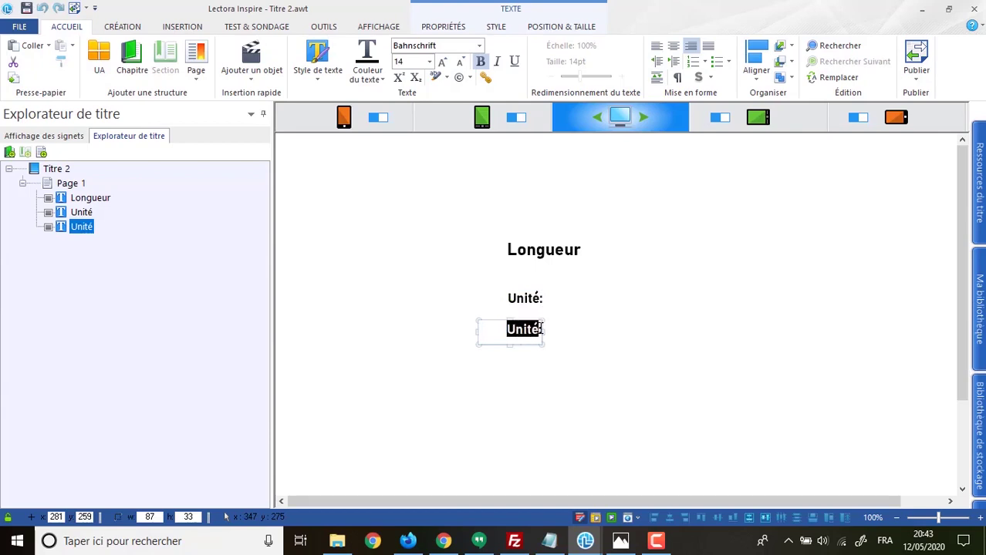
text(Vers:)
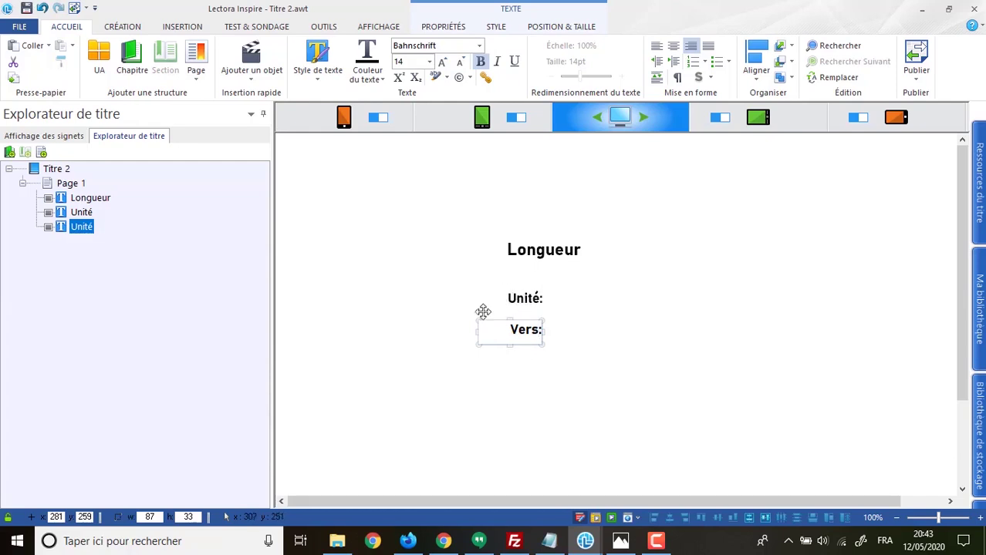
Rename the duplicated "Unité" text block object to "Vers" in the title explorer
click(79, 227)
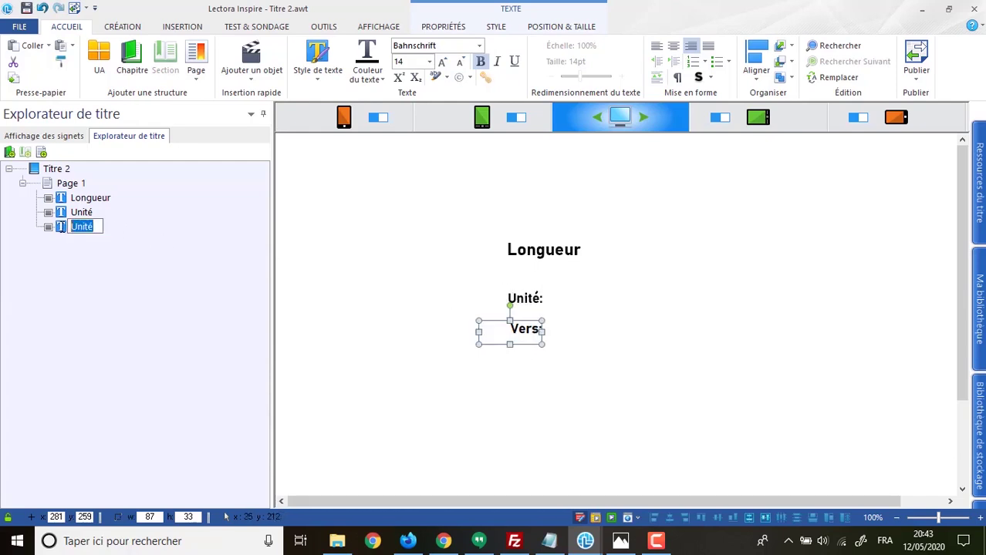
text(Vers)
key(Return)
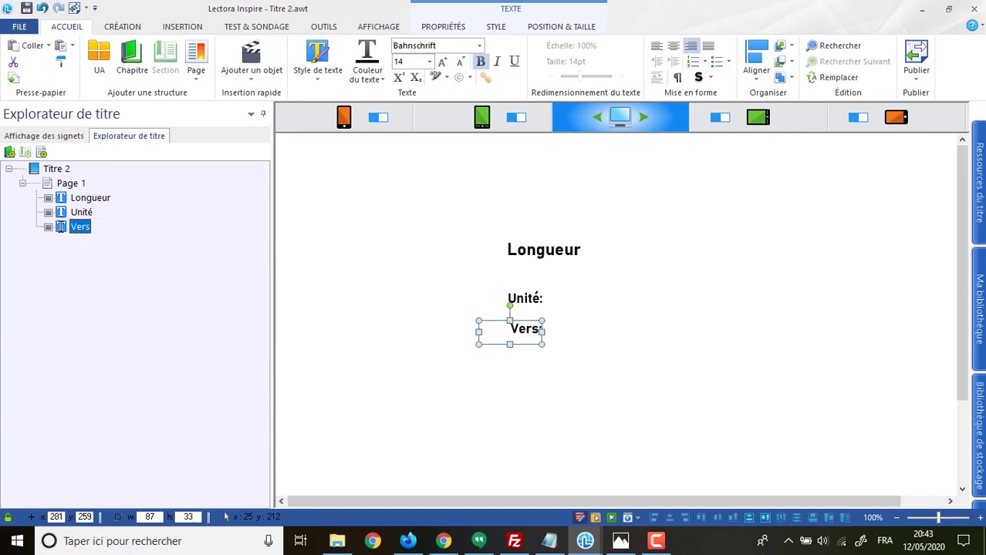
Place a copy of the "Vers:" text block directly below the original and replace its text with "="
click(537, 389)
click(522, 327)
key(ctrl+c)
key(ctrl+v)
drag(525, 326, 519, 364)
click(515, 363)
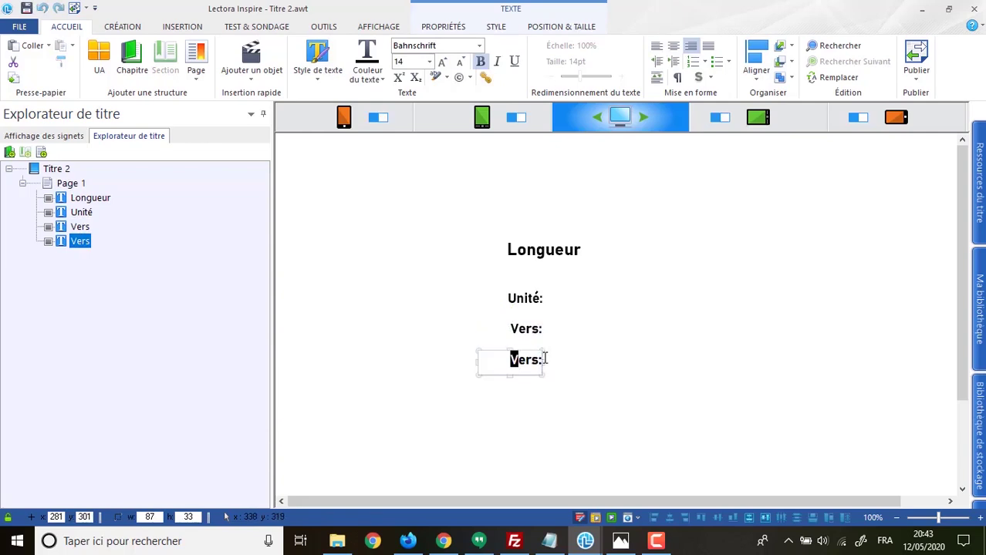
drag(512, 358, 542, 358)
text(=)
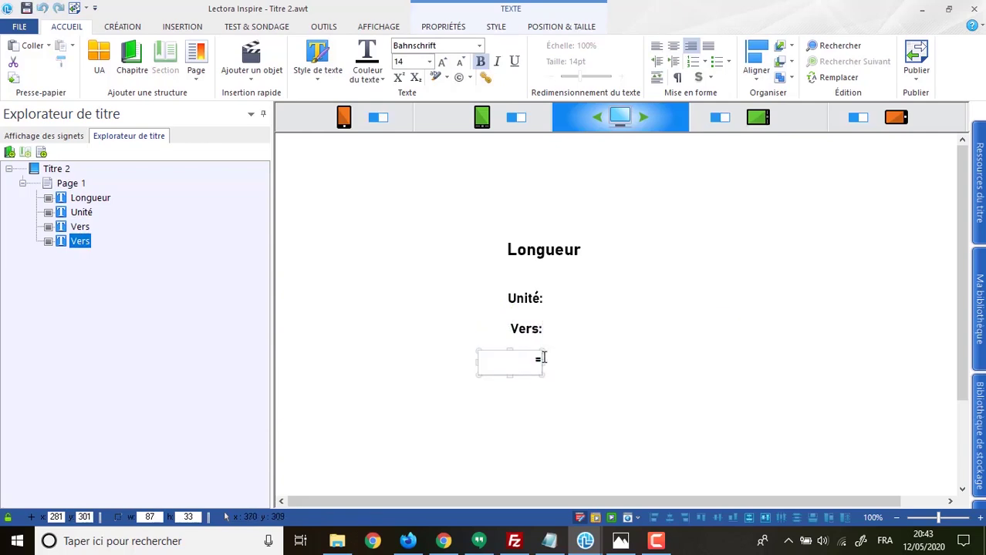
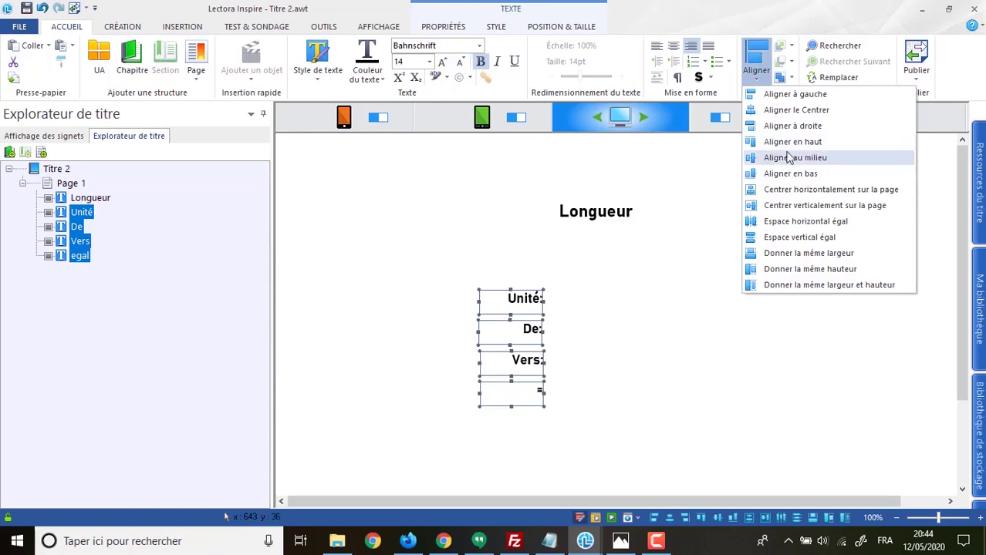
Align the Unité, De, Vers and egal text blocks to the right and give them equal vertical spacing
click(775, 126)
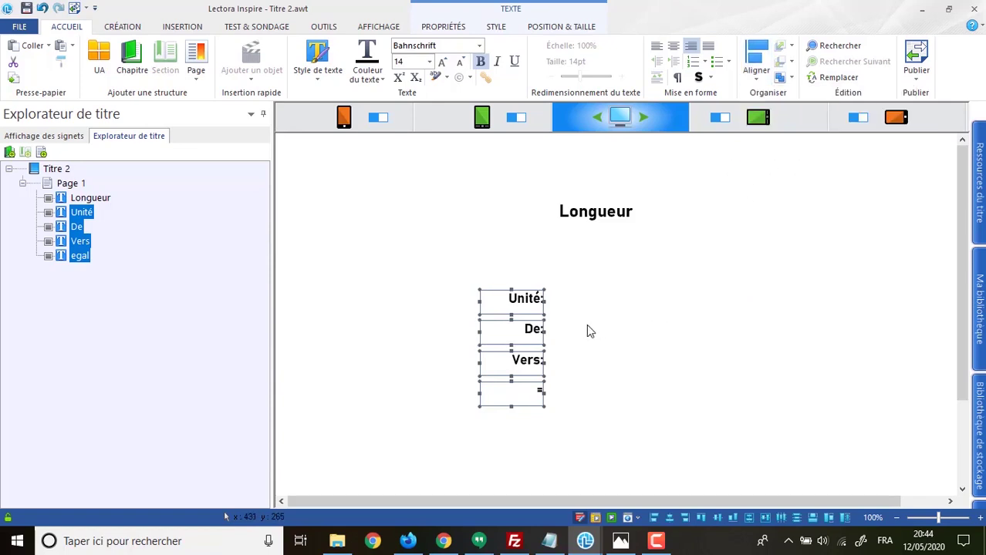
click(752, 85)
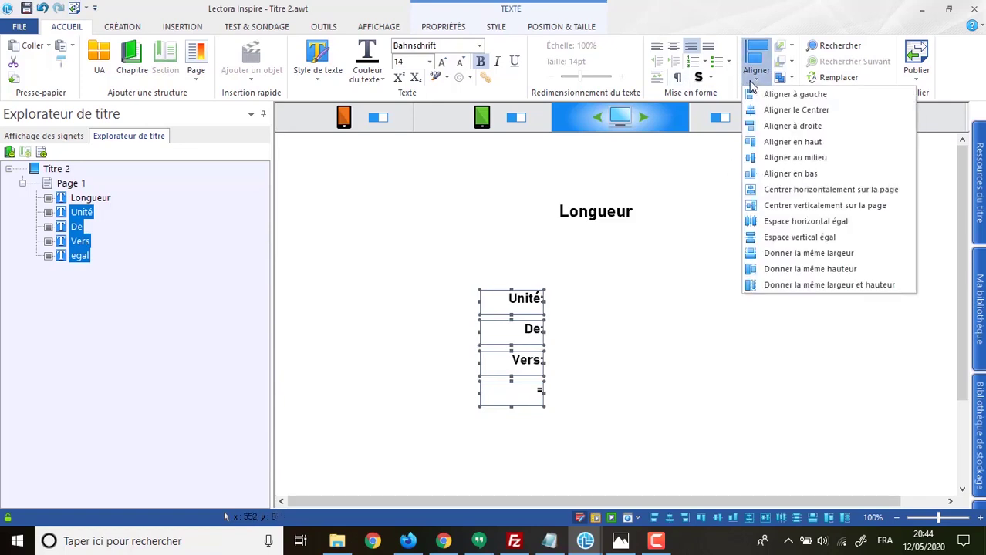
click(779, 238)
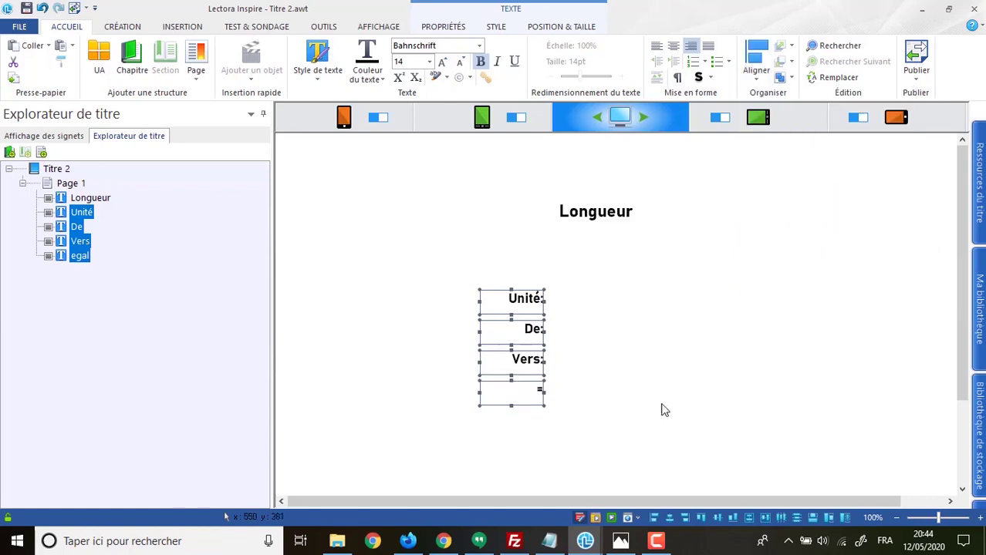
click(598, 360)
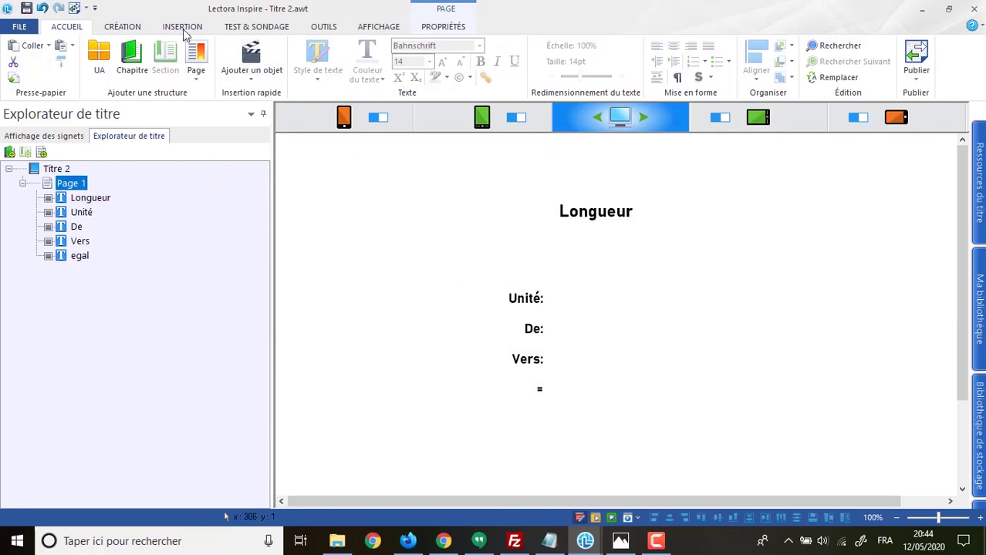
Check the reference image var.png in Photos, and add a form containing an entry field to Page 1 in Lectora
mouse_move(621, 544)
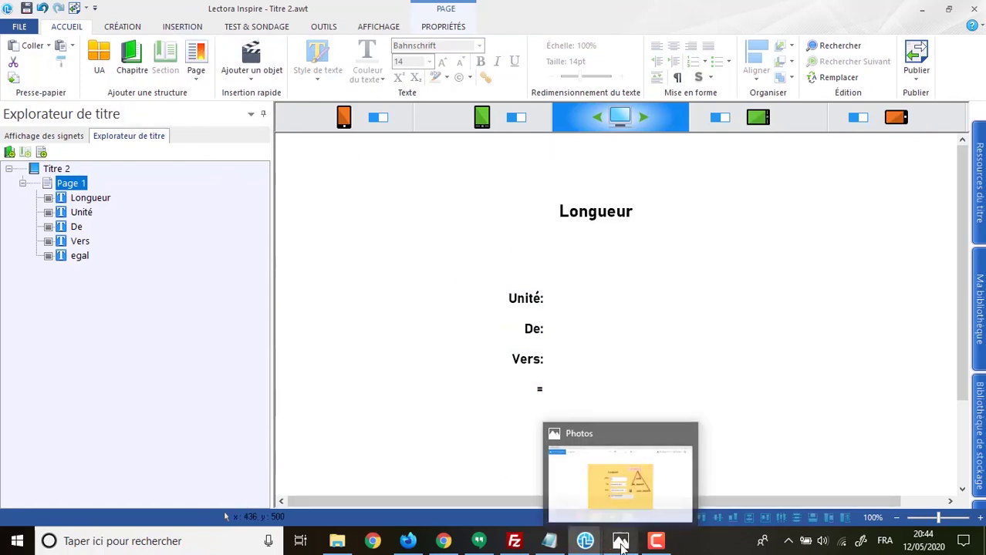
mouse_move(639, 486)
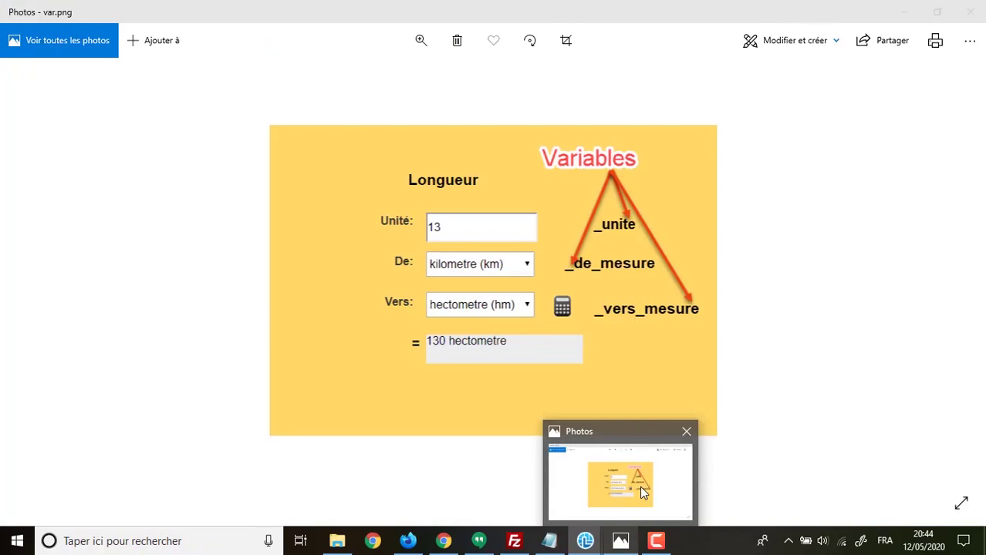
click(639, 486)
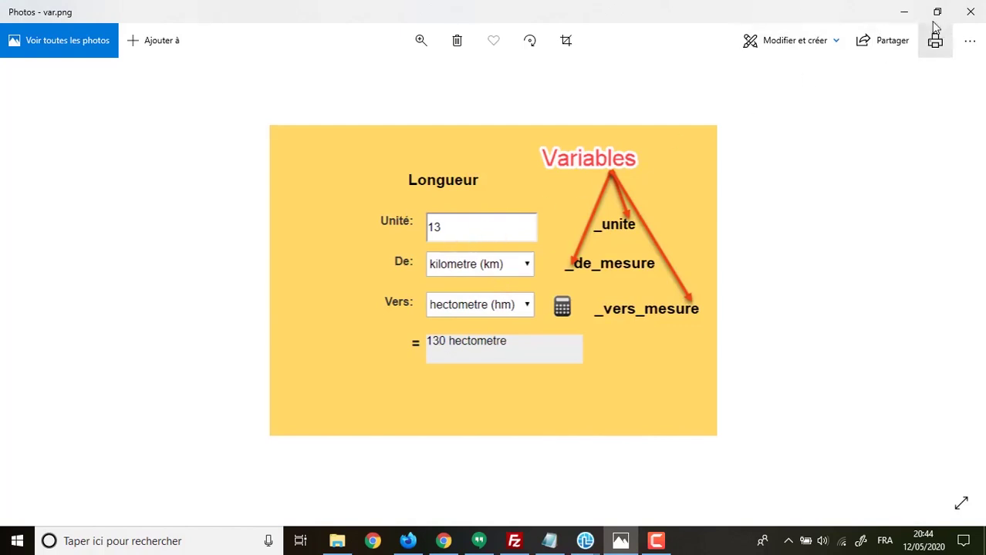
click(904, 12)
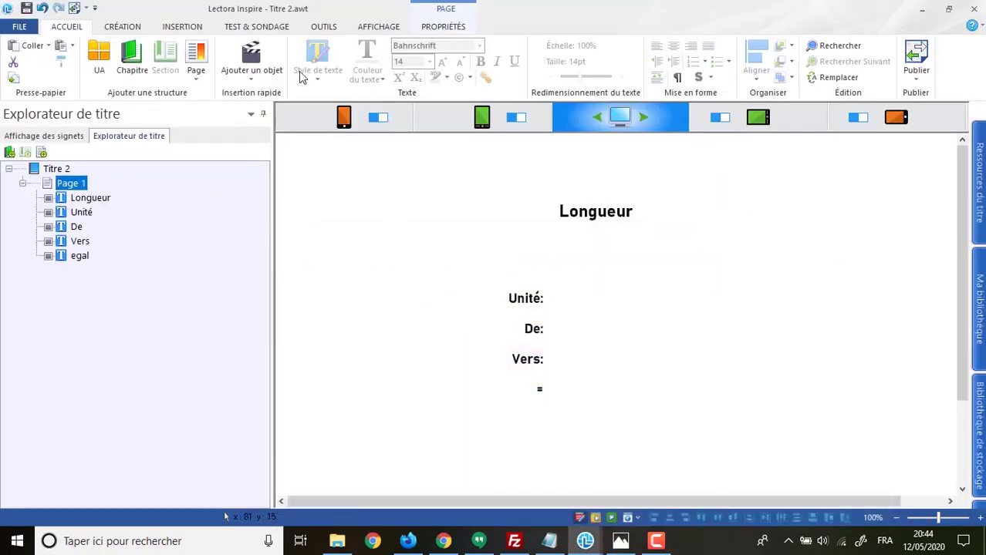
click(257, 26)
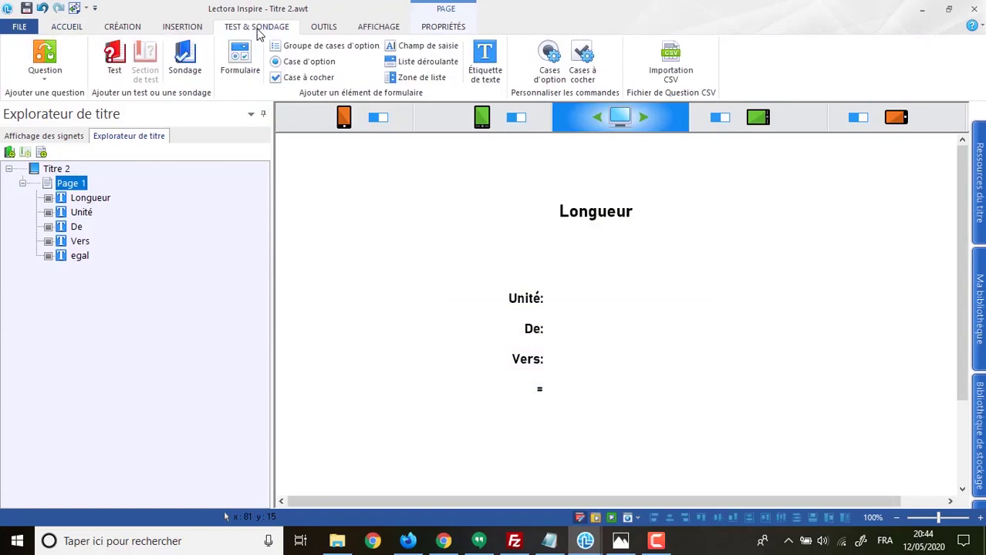
click(239, 62)
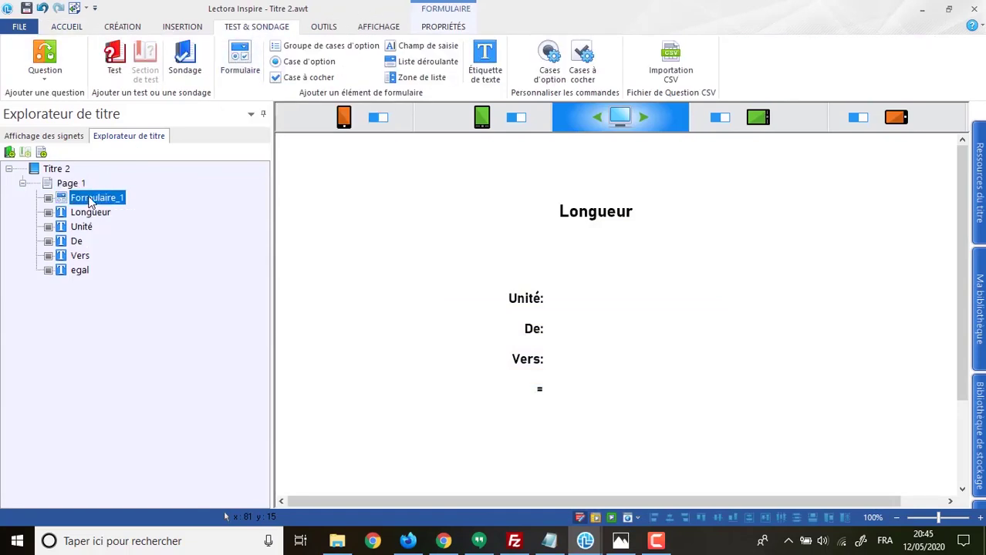
click(397, 48)
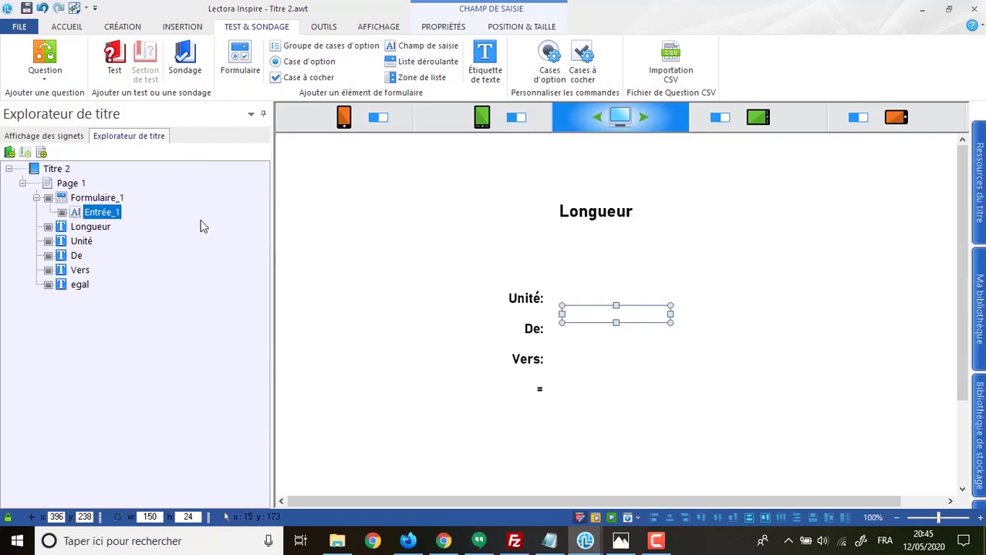
Rename the form object to "Form calcul" in the title explorer
click(112, 197)
click(112, 197)
drag(124, 198, 60, 196)
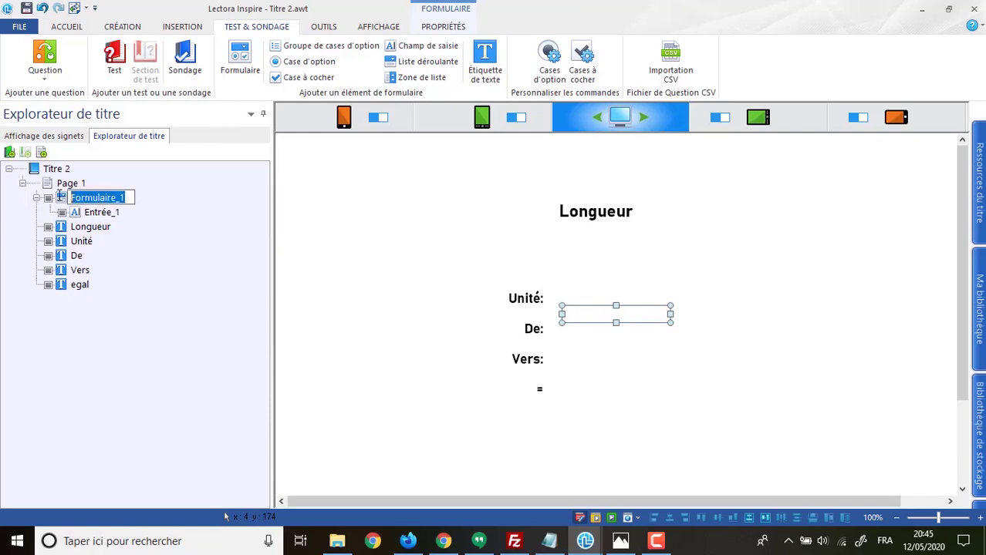
text(Form calcul)
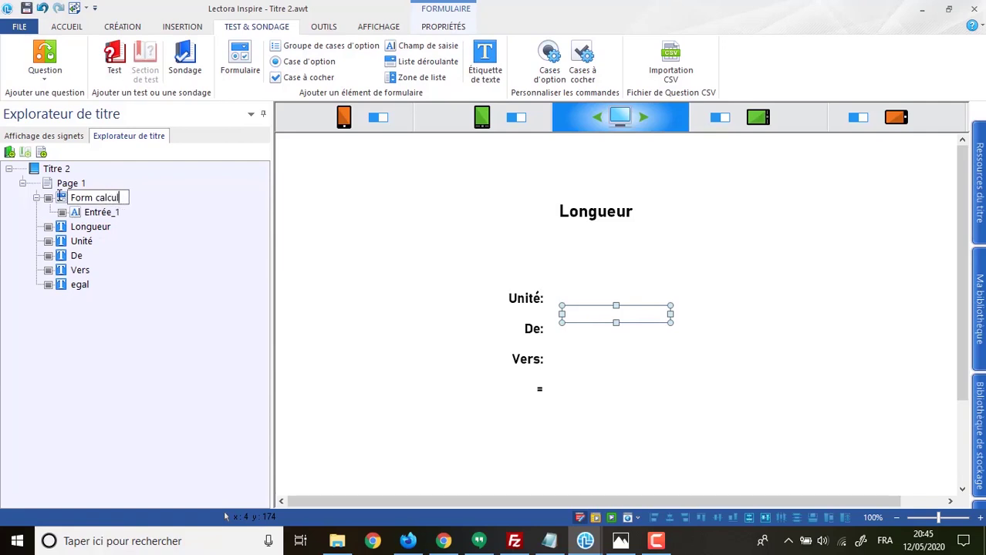
key(Return)
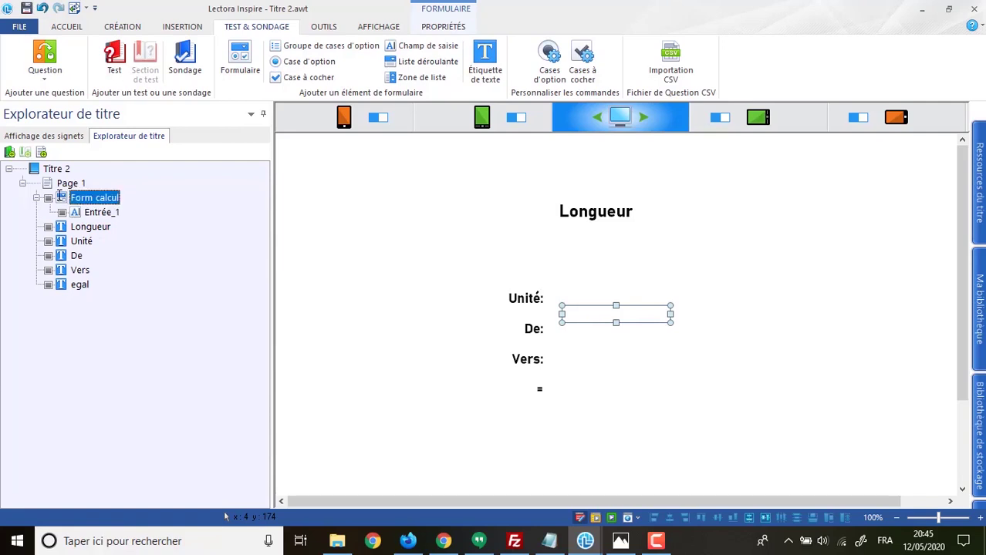
Rename the entry field inside the form to "unité" in lowercase in the title explorer
click(104, 216)
click(105, 218)
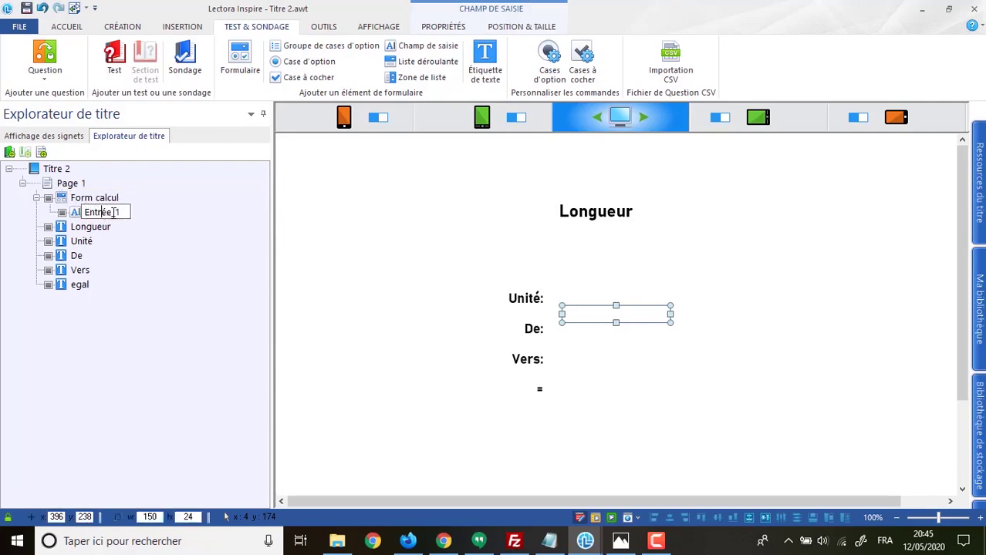
double_click(82, 212)
text(un)
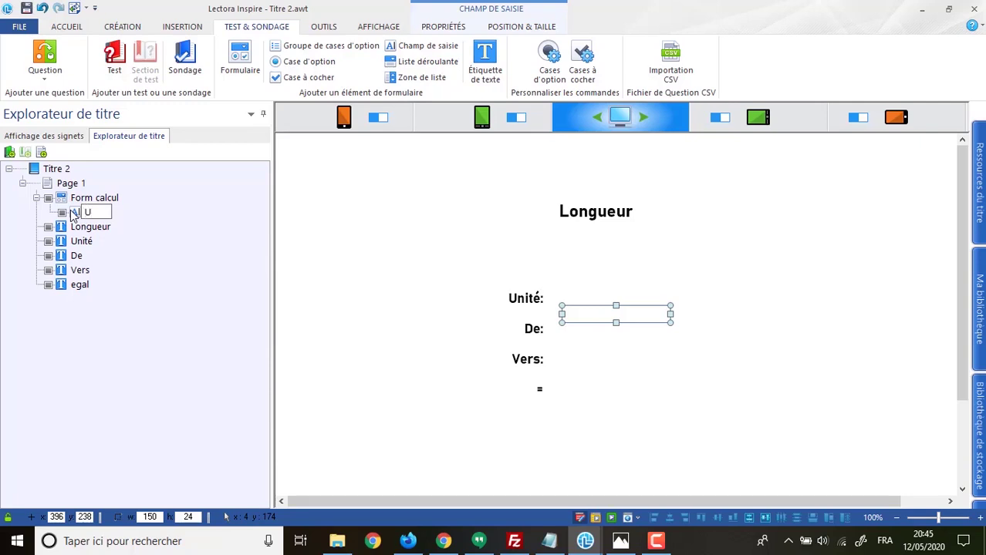
text(té)
key(Return)
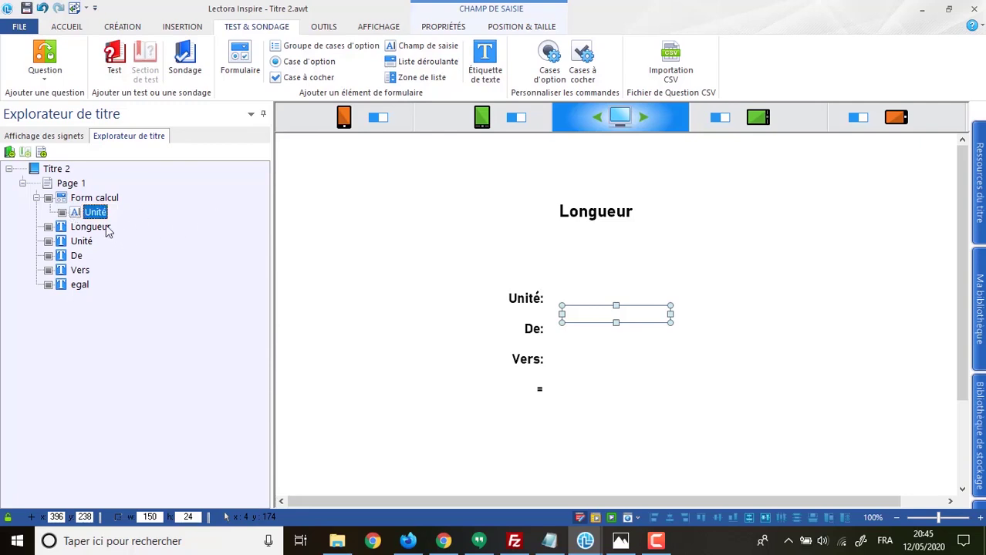
click(94, 213)
key(BackSpace)
text(u)
key(Return)
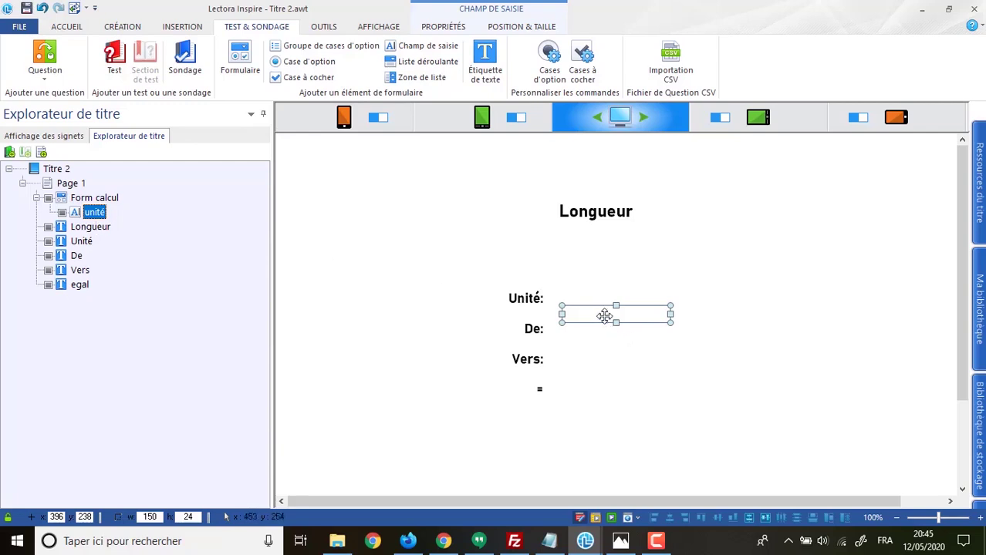
Fit the entry field beside the "Unité:" label at about 150 by 35 and set its variable to _unite
drag(616, 306, 618, 293)
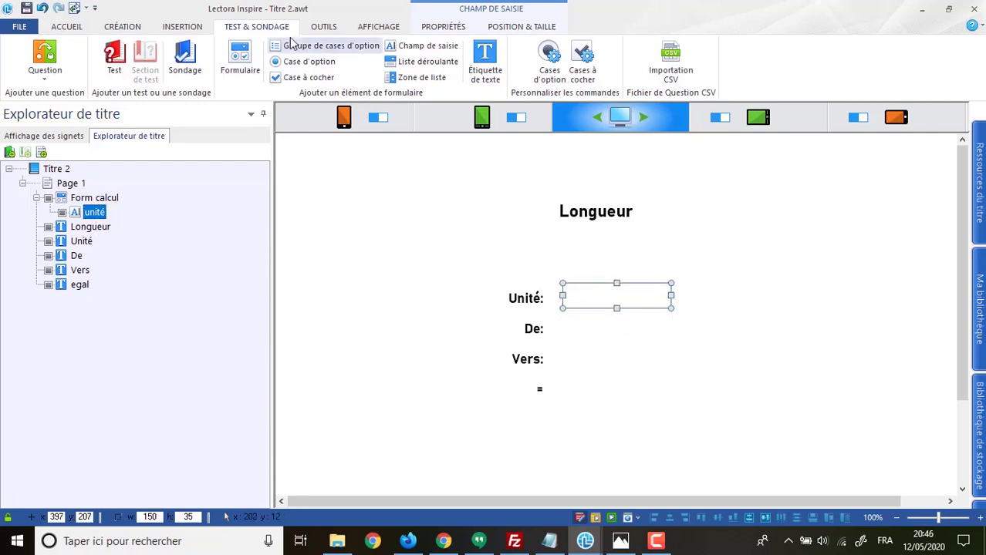
click(429, 30)
double_click(215, 45)
drag(231, 45, 158, 45)
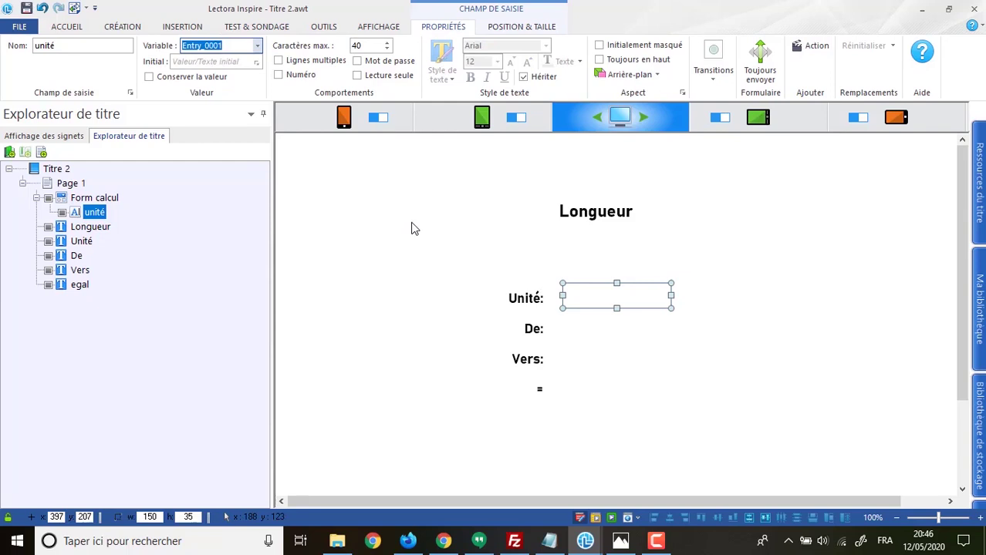
key(BackSpace)
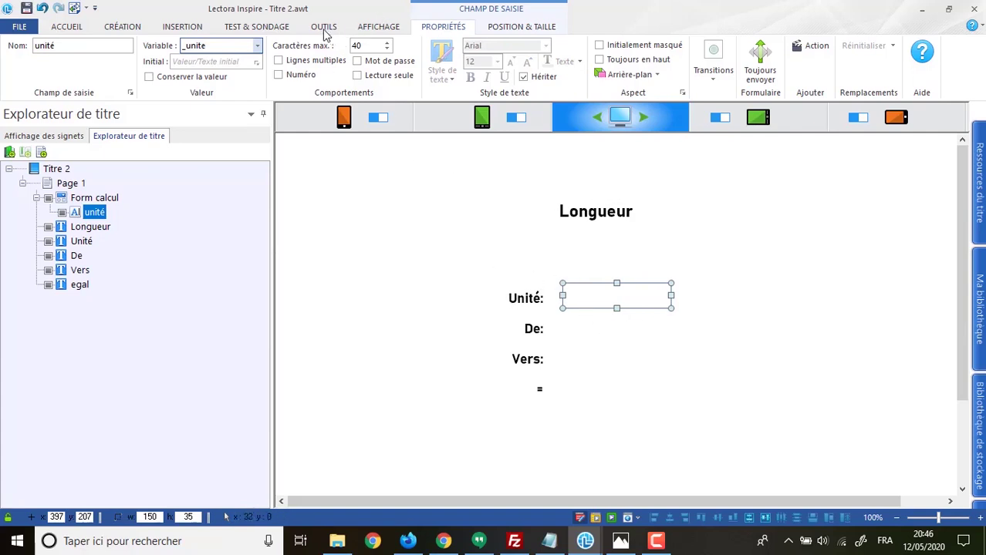
click(260, 28)
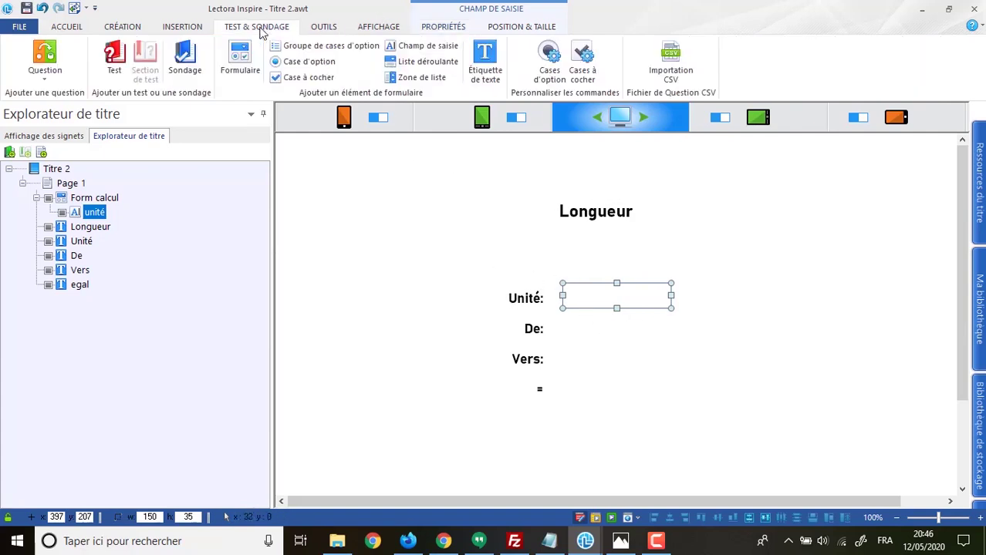
click(411, 65)
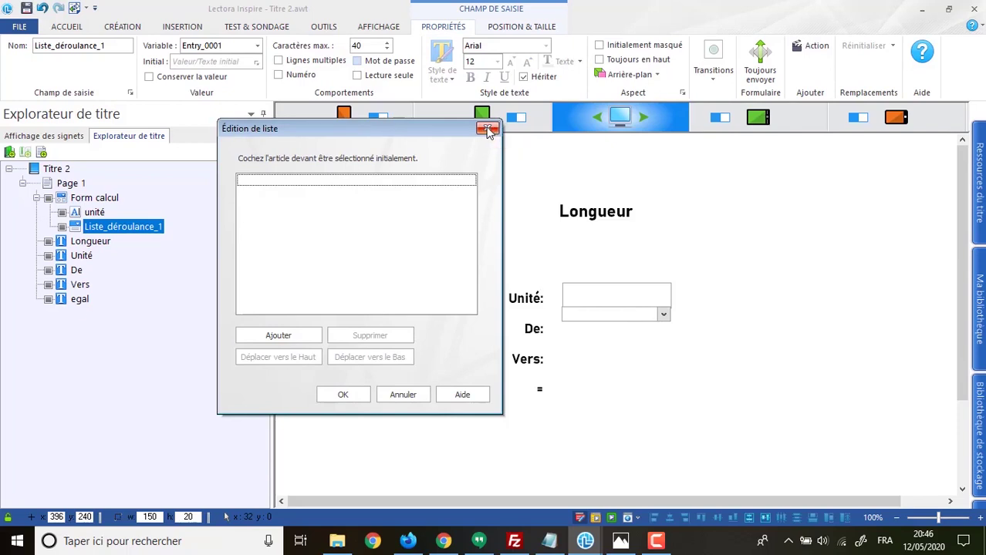
click(403, 395)
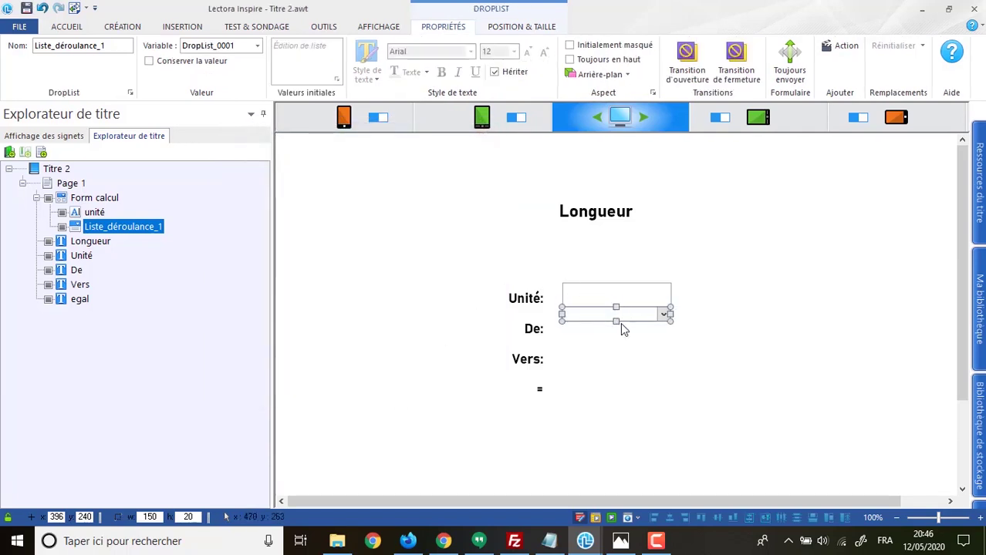
drag(624, 317, 625, 331)
click(315, 61)
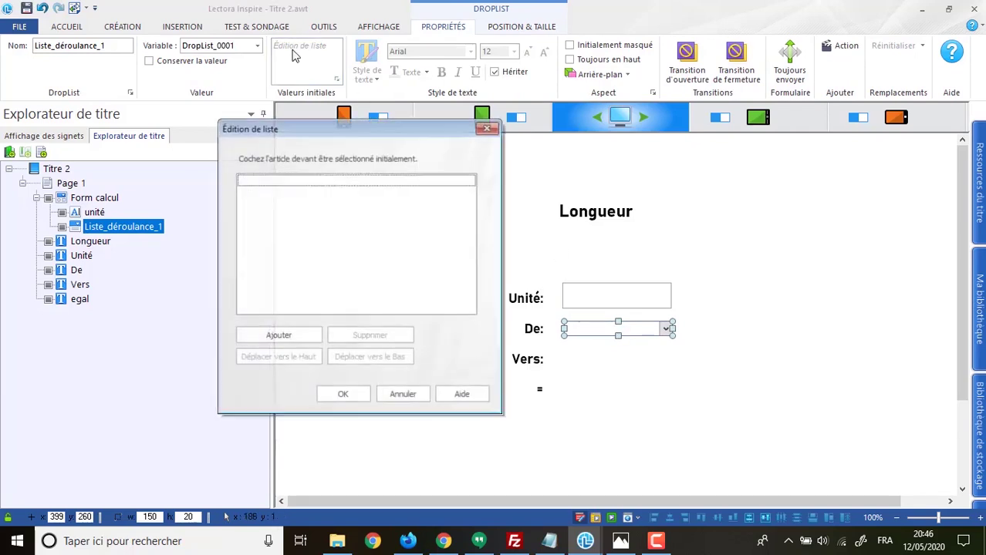
click(488, 128)
click(631, 367)
click(624, 332)
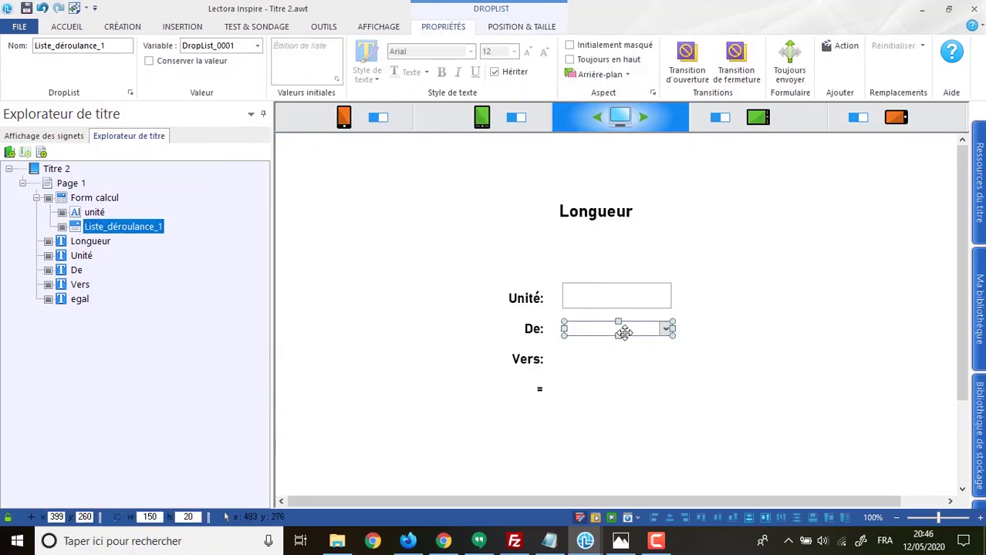
key(Delete)
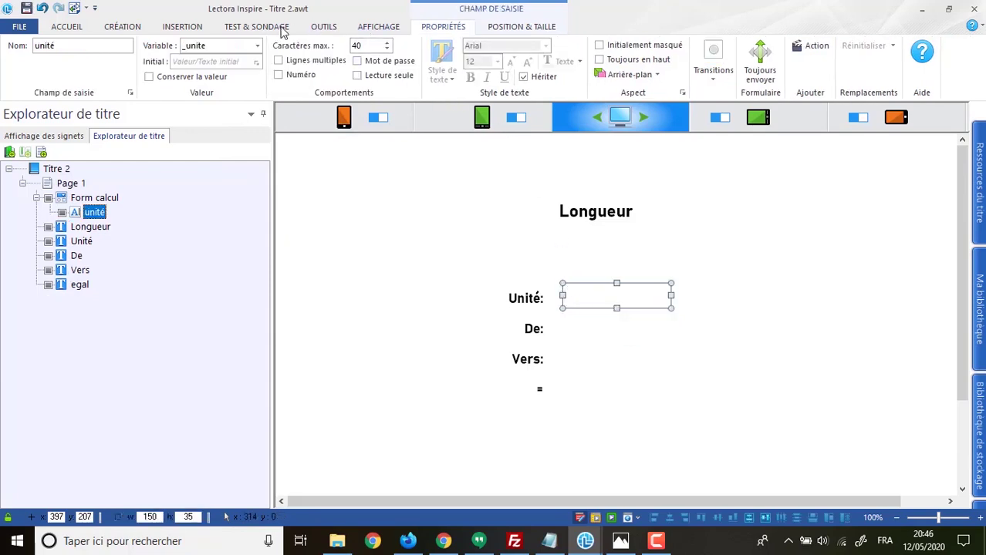
click(254, 27)
click(408, 77)
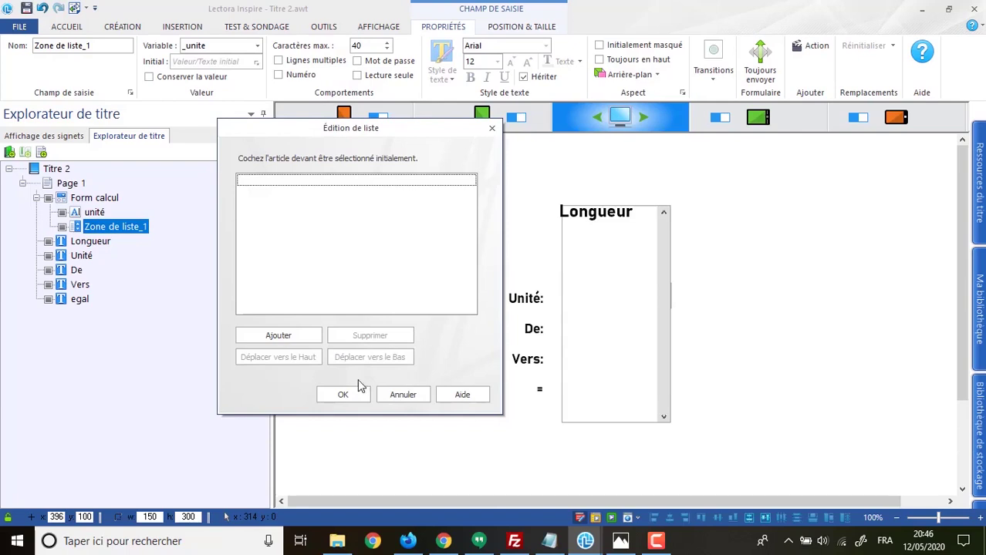
click(403, 394)
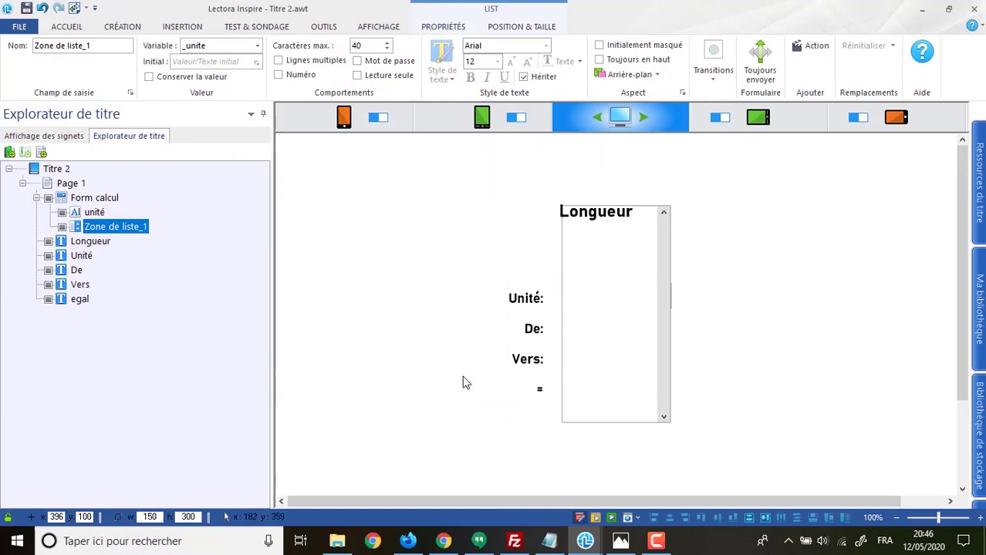
key(Delete)
click(607, 334)
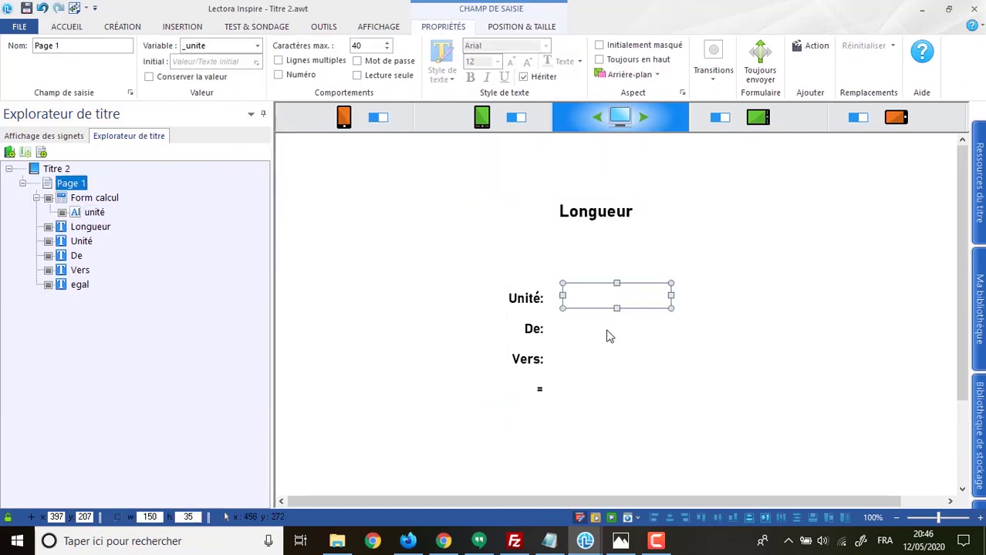
Add a drop-down list to Page 1 and open the entry box for its initial items
click(258, 26)
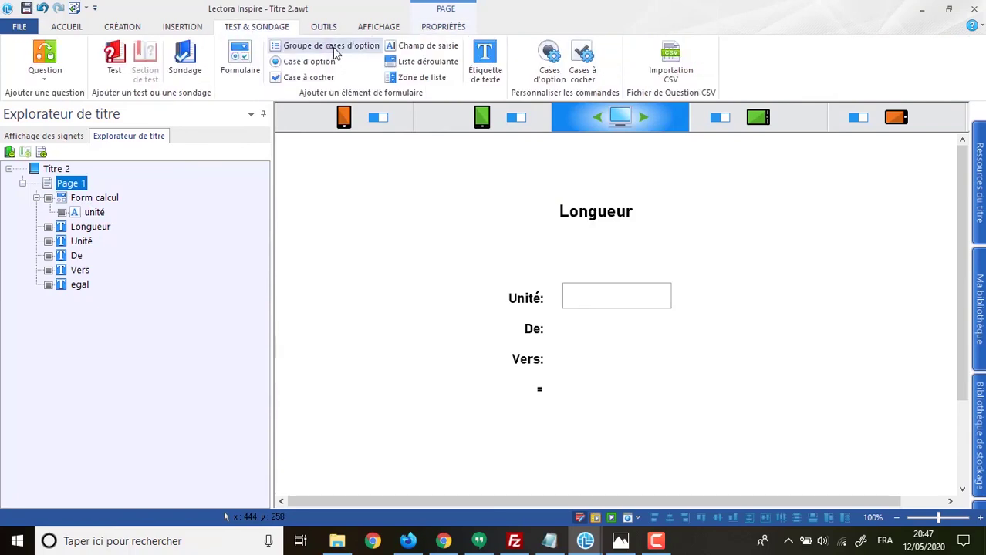
click(406, 67)
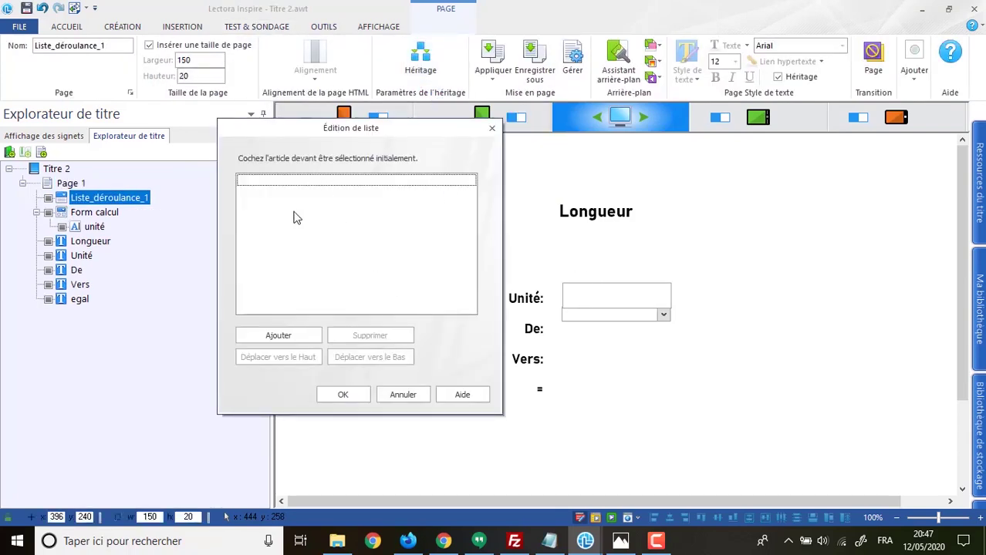
click(280, 336)
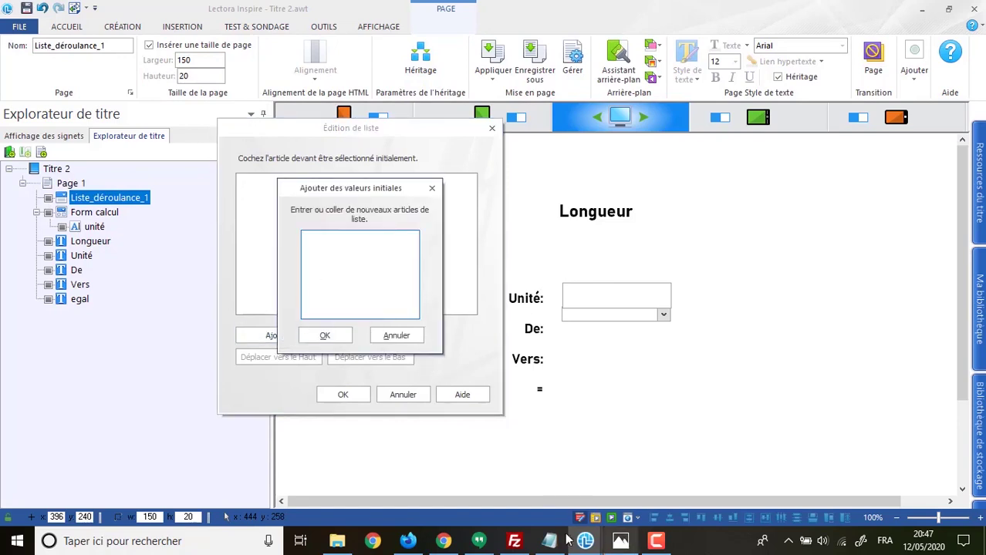
Switch to Firefox and check the length unit names and symbols in Wikipedia's Conversion des unités table
click(410, 542)
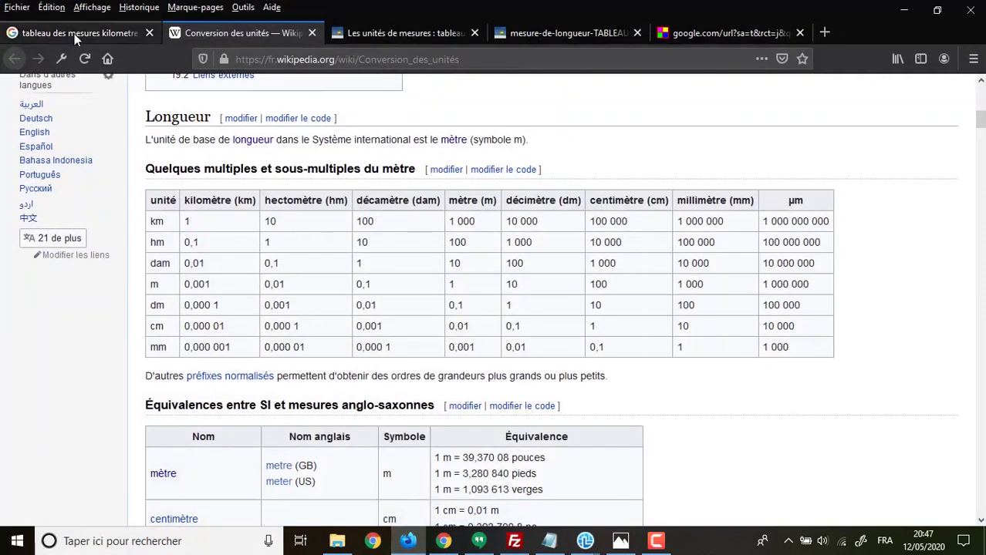
click(45, 31)
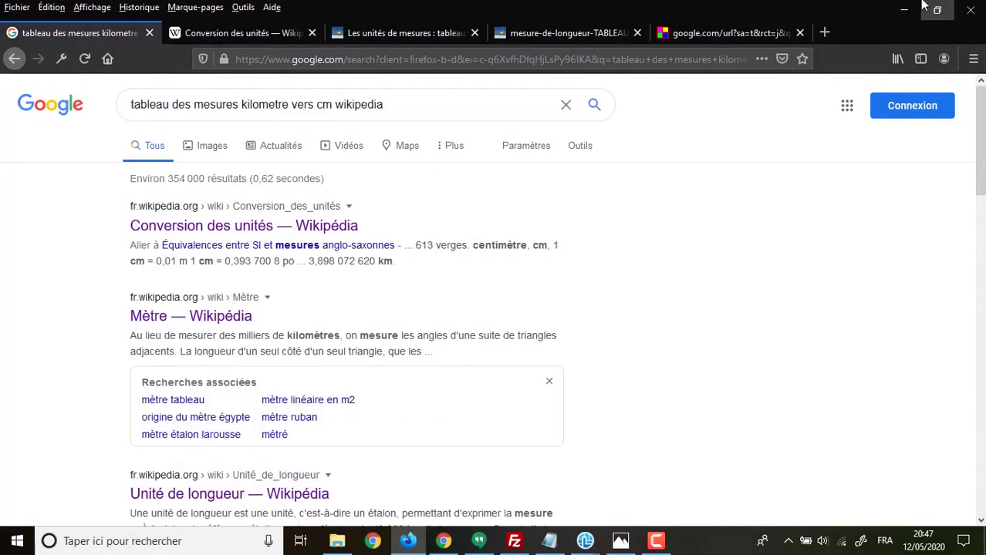
click(307, 33)
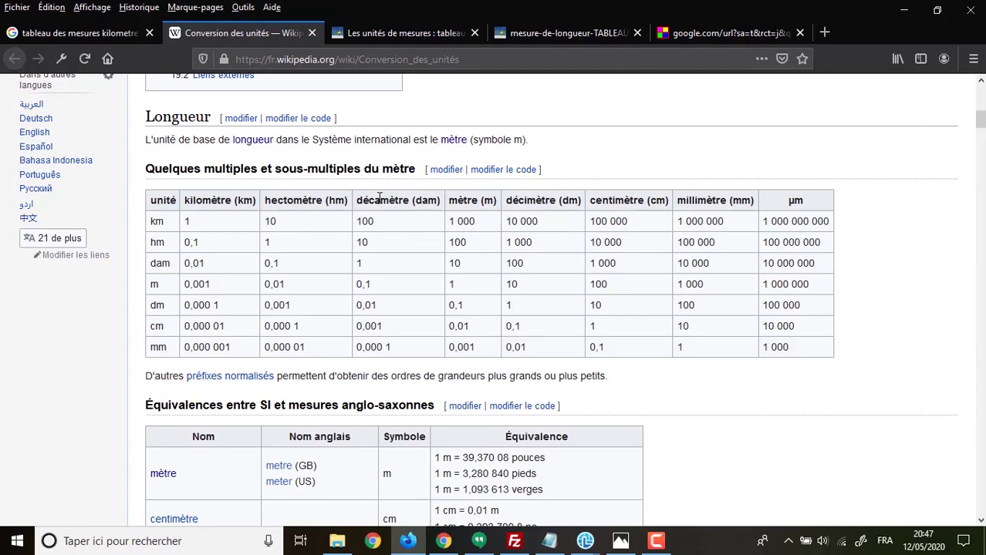
click(904, 10)
Switch to Chrome, examine the unit options of the "De:" list in the finished converter, and return to Lectora
click(444, 542)
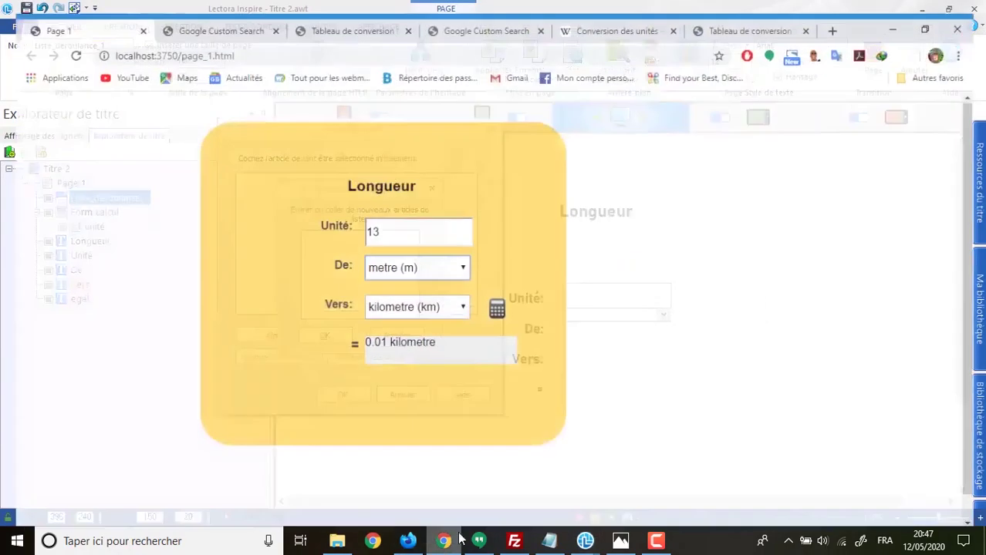
click(446, 257)
click(437, 258)
click(438, 258)
click(437, 260)
click(448, 301)
click(447, 304)
click(440, 255)
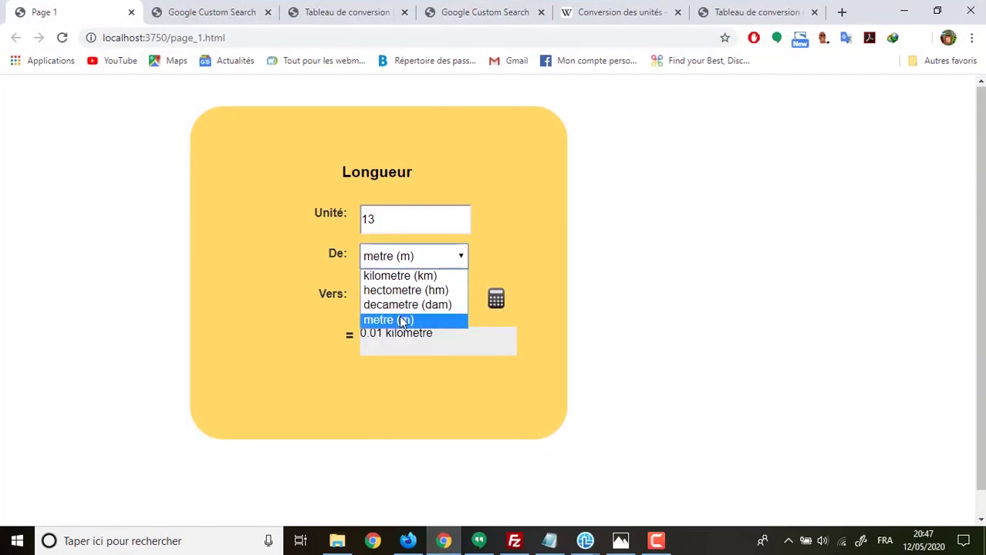
click(904, 11)
click(904, 11)
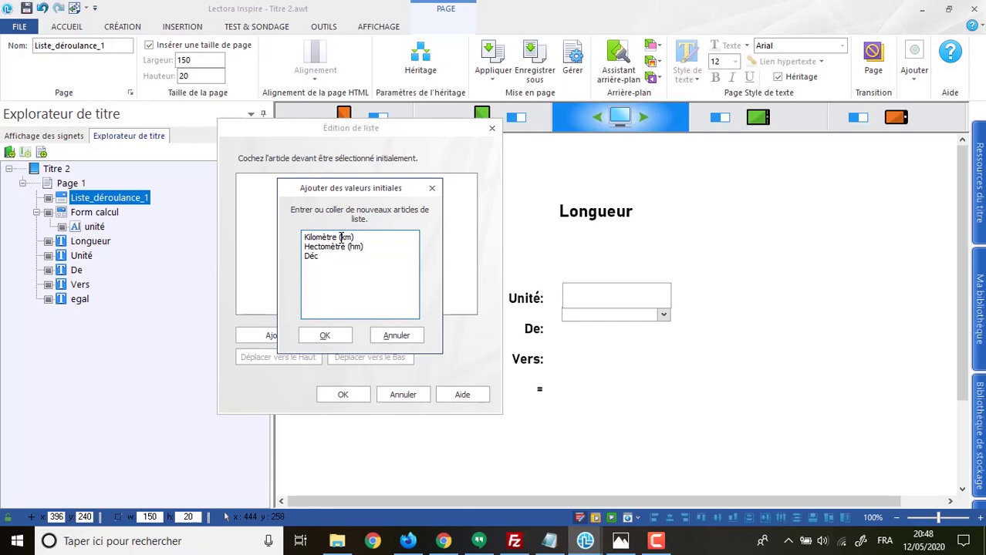
Fill the drop-down list with the items Kilomètre (km), Hectomètre (hm), Décamètre (dm) and Mètre (m)
text(ètre (m)
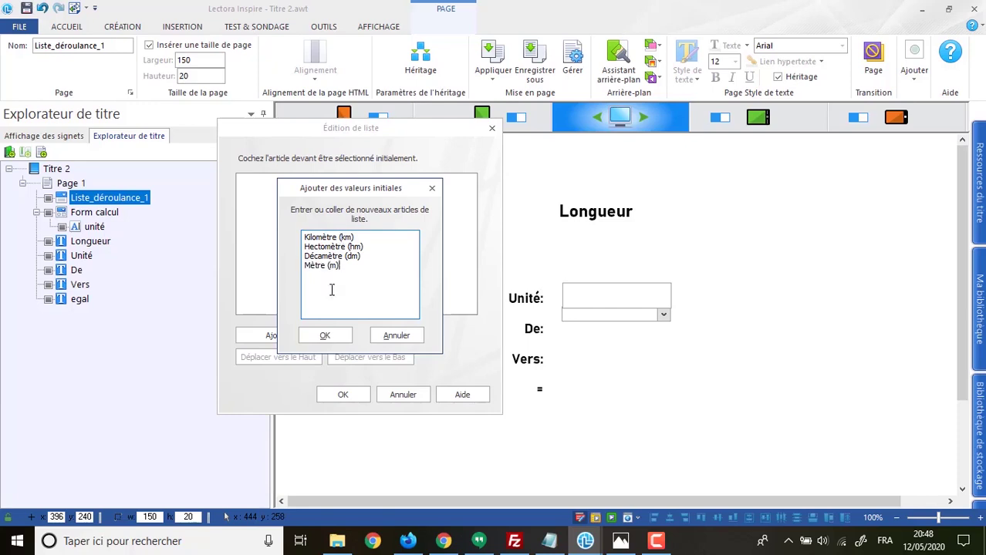
click(325, 336)
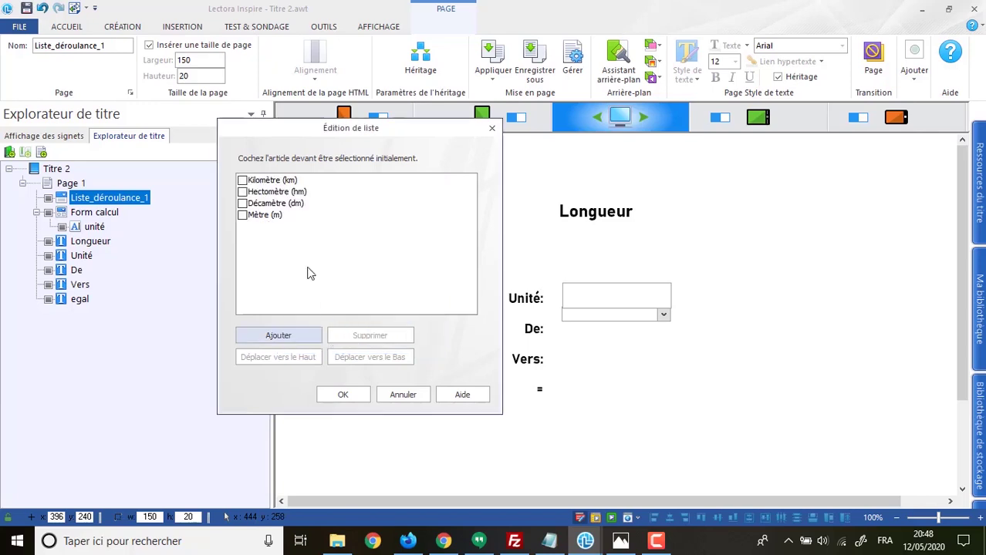
click(344, 394)
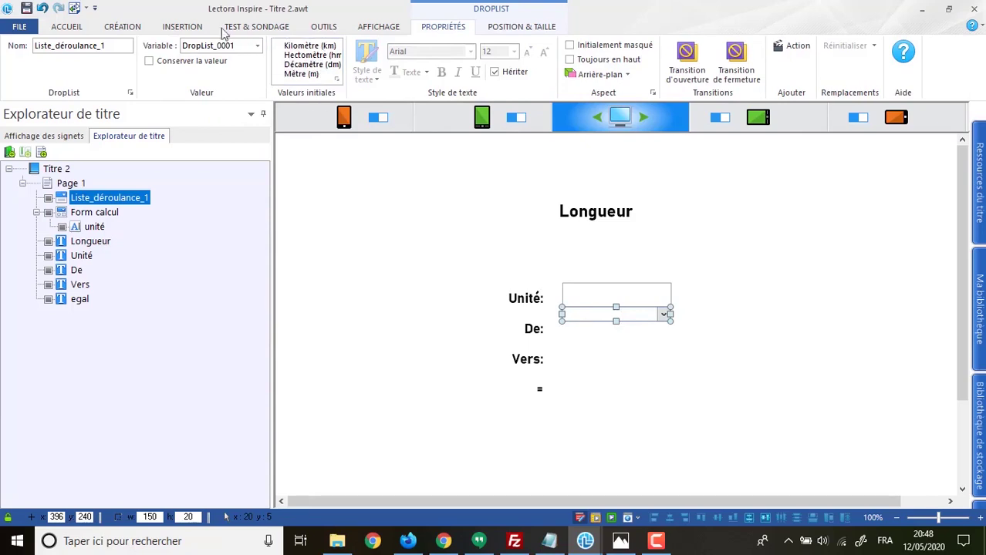
Check the variable names in var.png and set the drop-down list's variable to _de_mesure
double_click(241, 45)
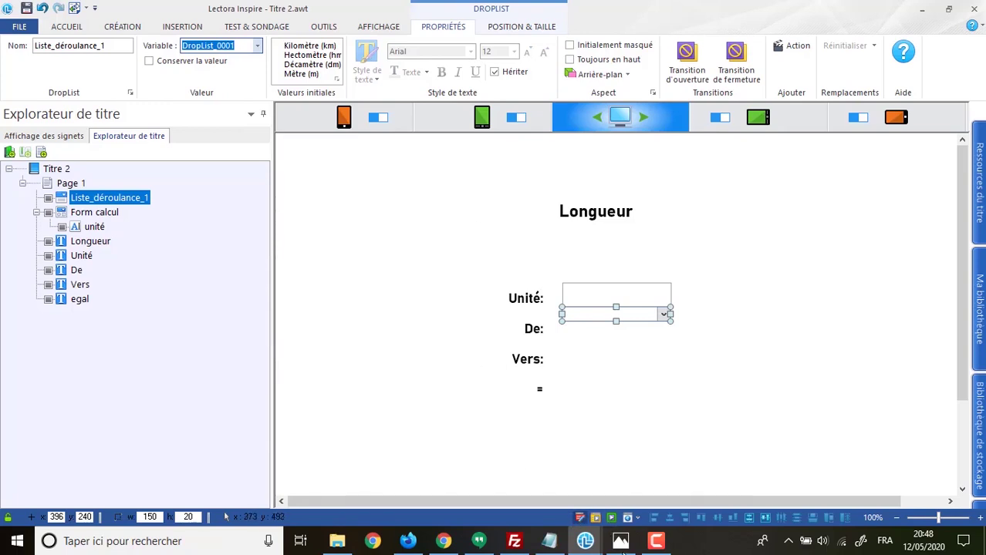
mouse_move(627, 546)
mouse_move(635, 523)
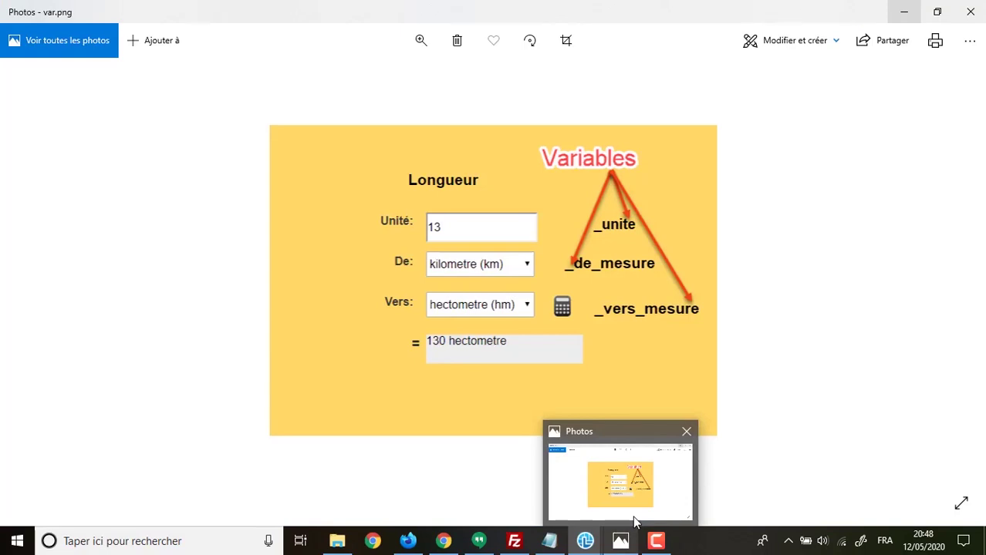
click(635, 524)
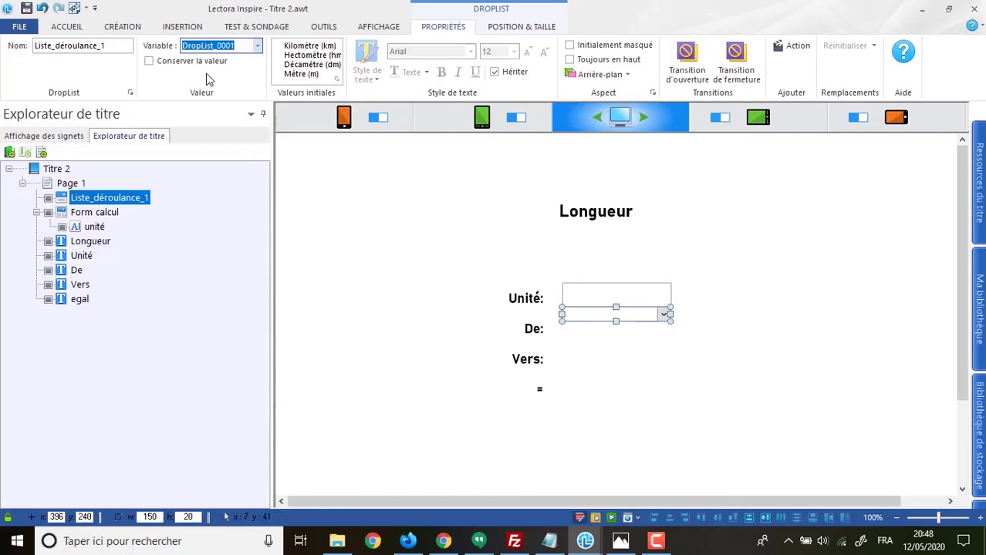
key(BackSpace)
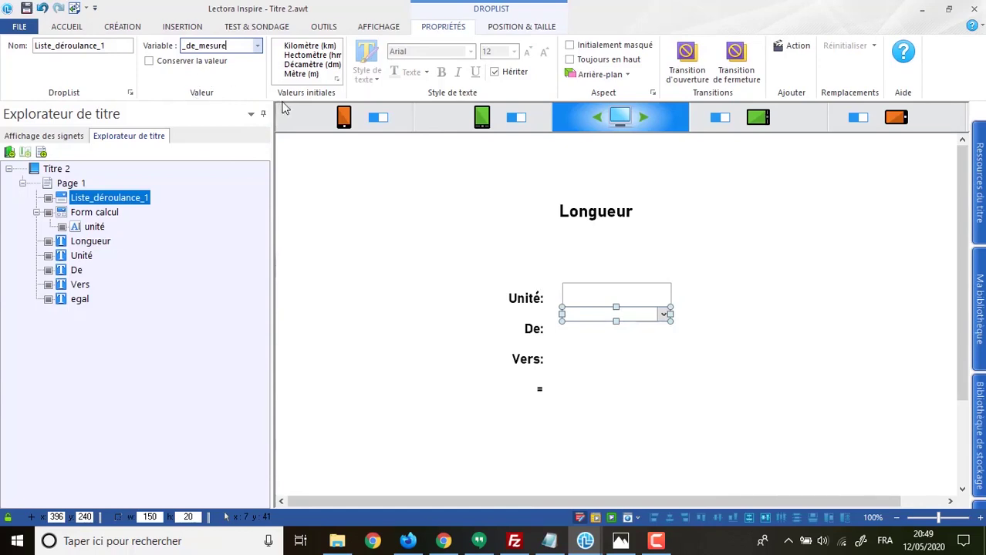
Rename the drop-down list to "de" and fit it beside the "De:" label at about 150 by 31
double_click(114, 46)
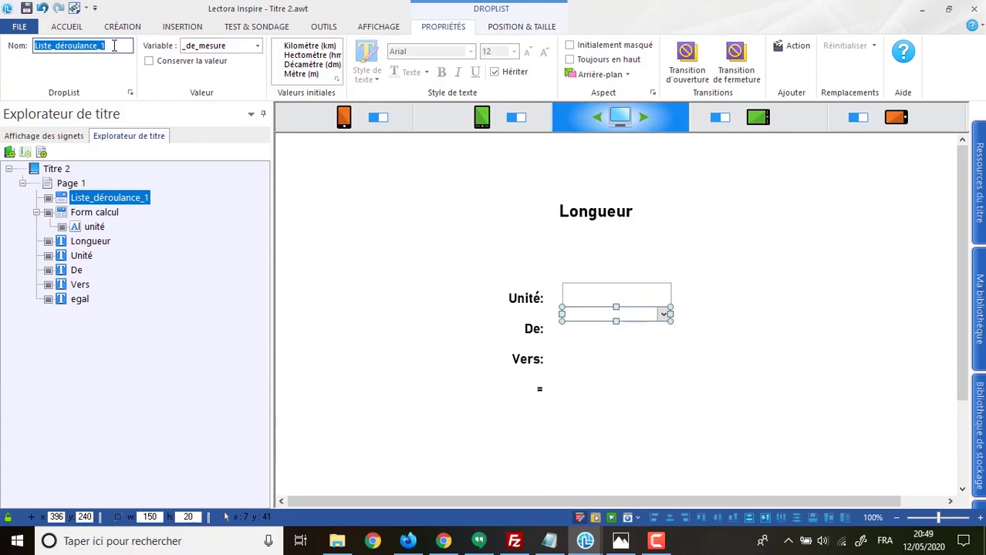
text(de)
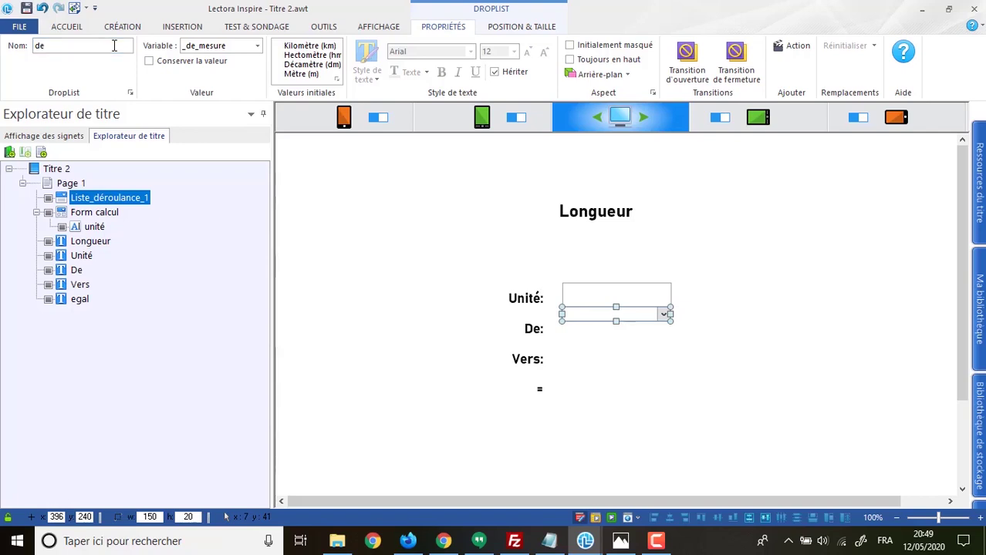
key(Return)
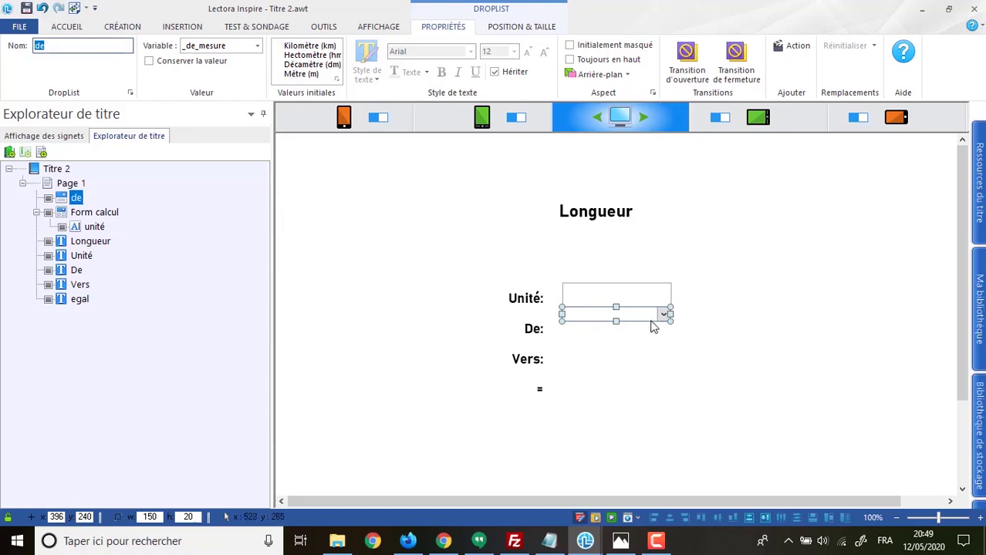
drag(643, 315, 626, 334)
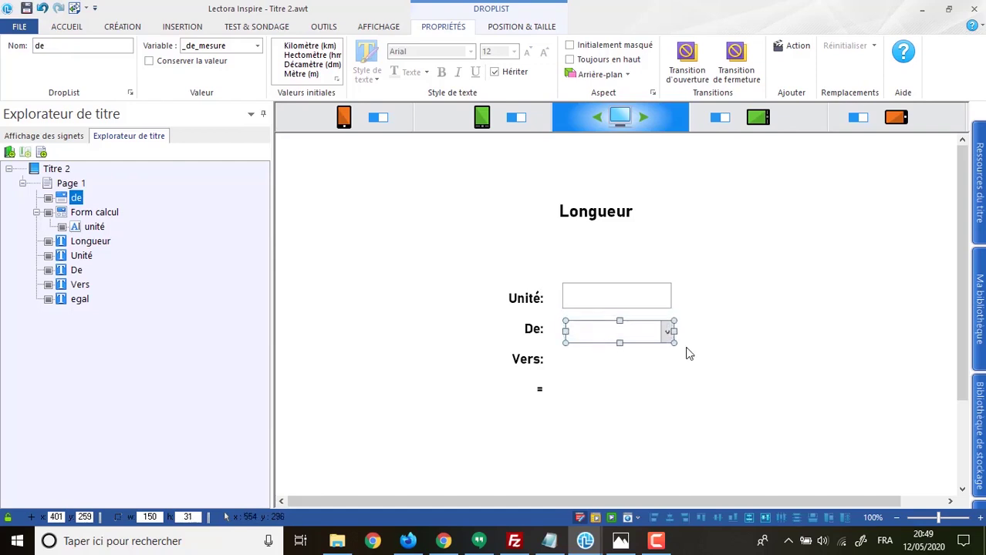
Duplicate the "de" drop-down list and rename the copy to "vers"
click(700, 345)
click(610, 336)
key(ctrl+v)
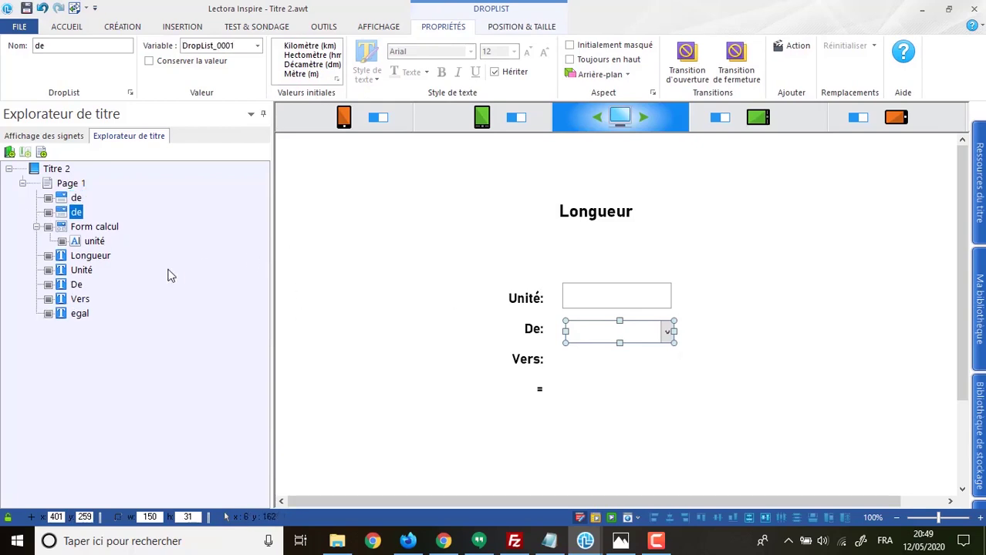
click(76, 212)
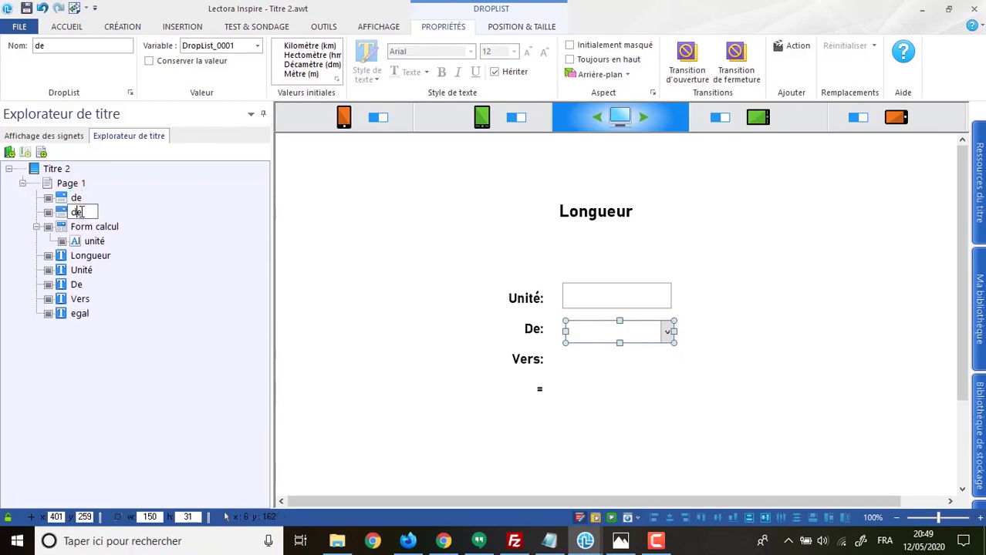
text(vers)
key(Return)
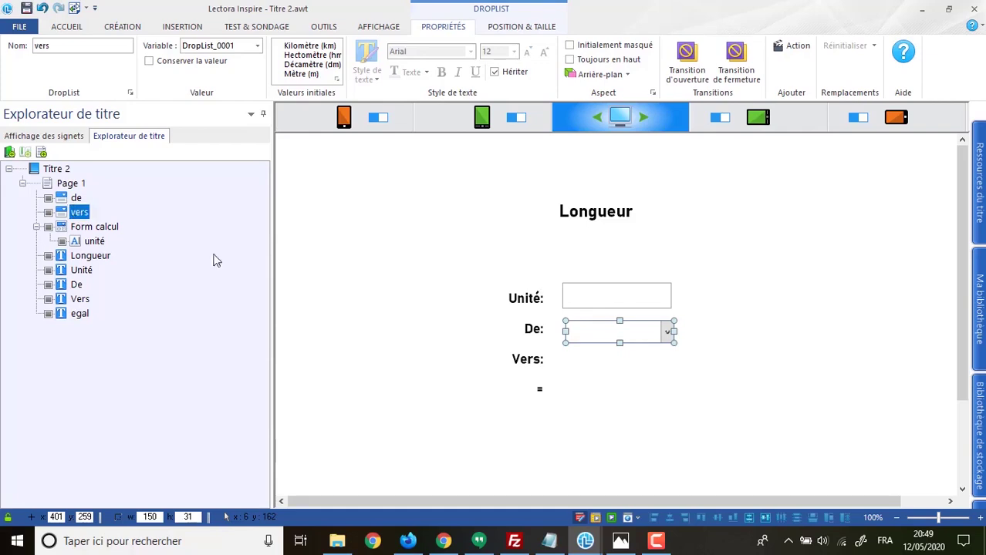
Move the "vers" drop-down list beside the "Vers:" label, to about x 403, y 303
drag(591, 335, 592, 366)
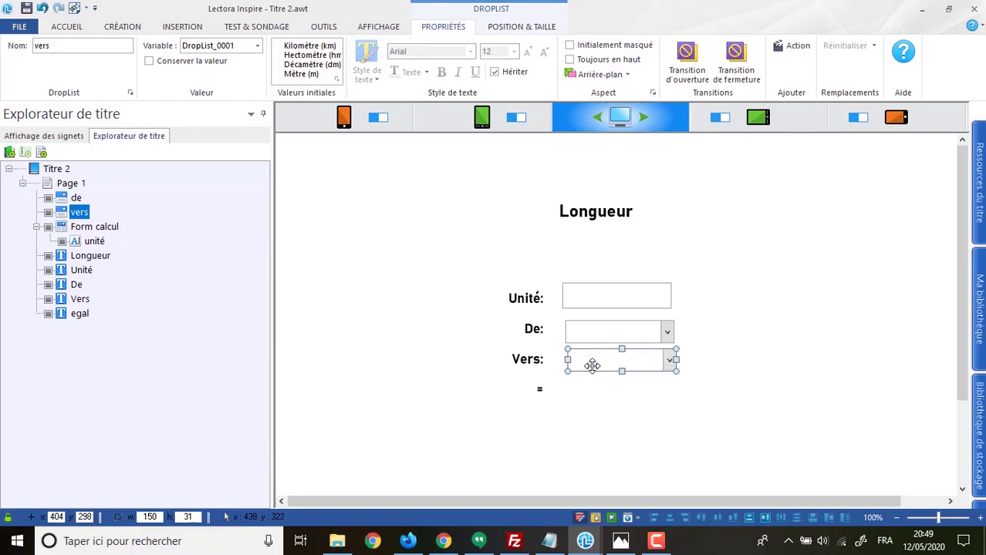
click(646, 409)
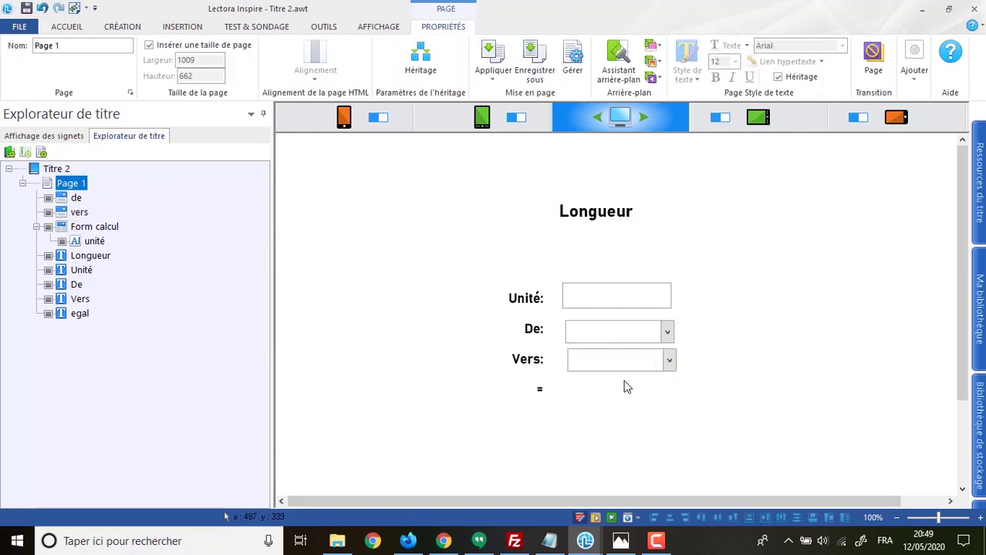
click(604, 363)
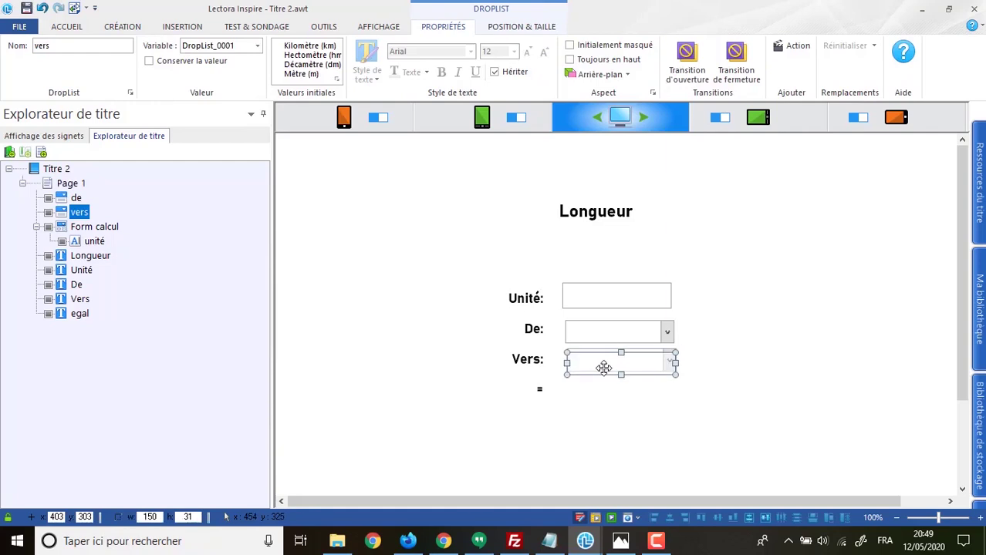
Shift the "De:" and "Vers:" labels and their drop-down lists slightly downward to even out the row spacing
click(526, 359)
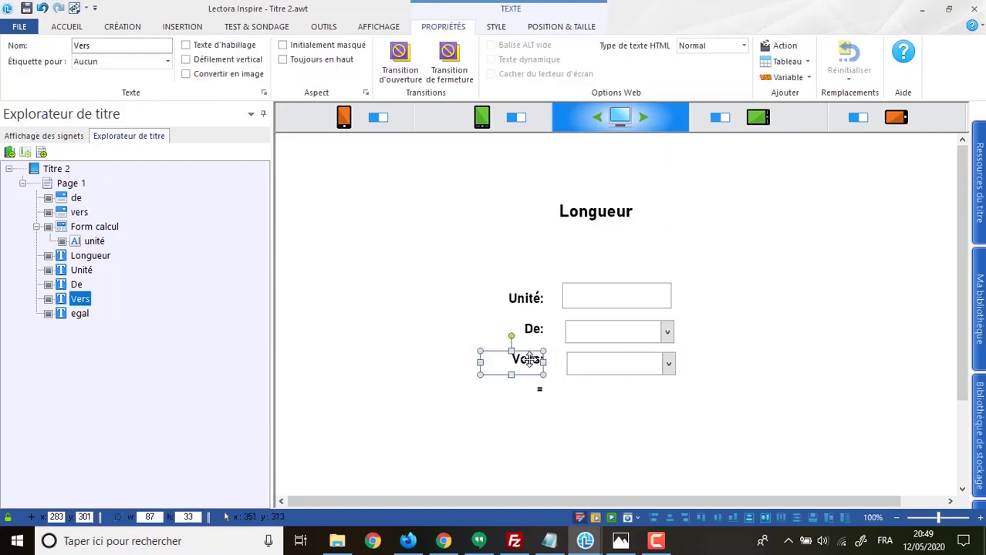
click(533, 330)
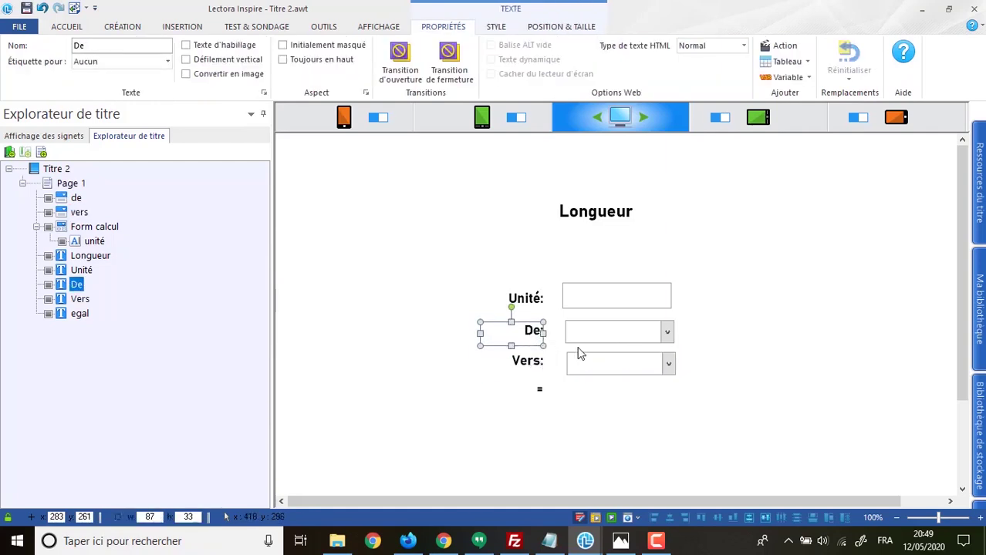
click(592, 342)
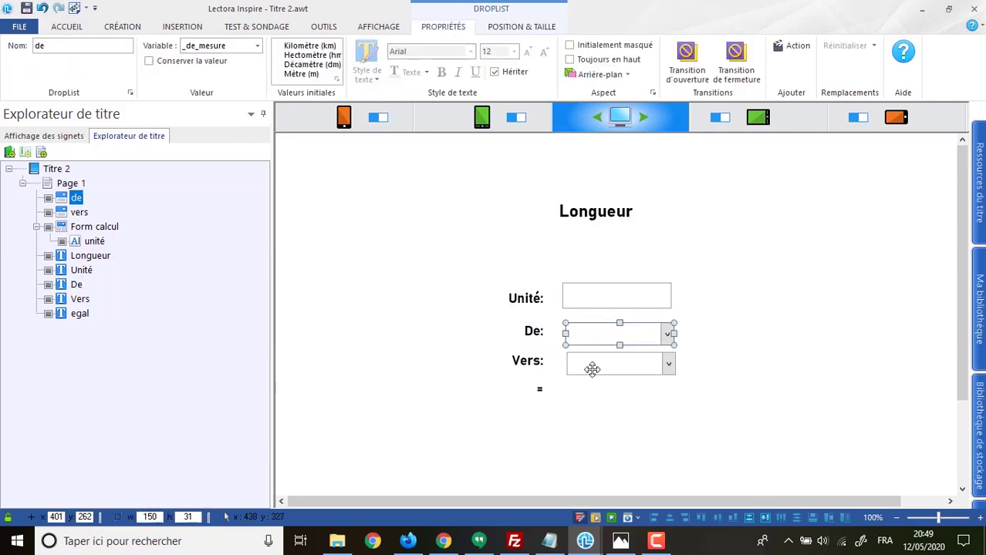
click(592, 369)
click(522, 372)
drag(521, 373, 521, 375)
click(592, 270)
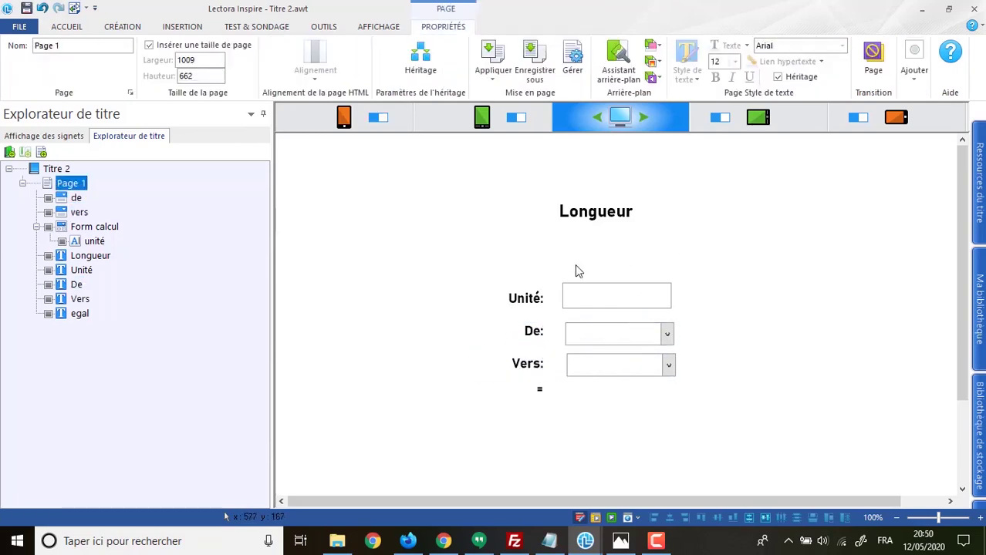
drag(562, 267, 682, 391)
click(732, 328)
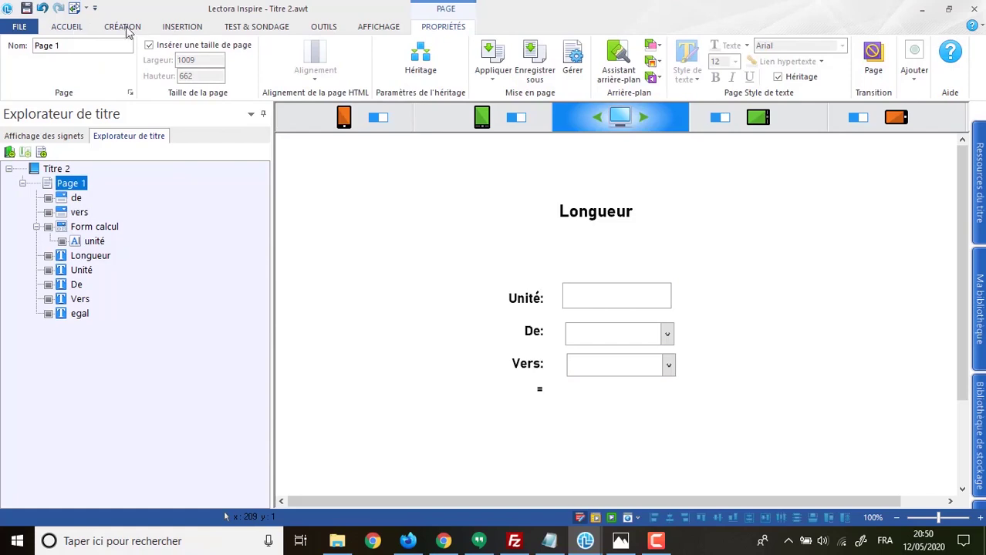
Add a text block beside the "=" label and size it to about 158 by 40
click(173, 28)
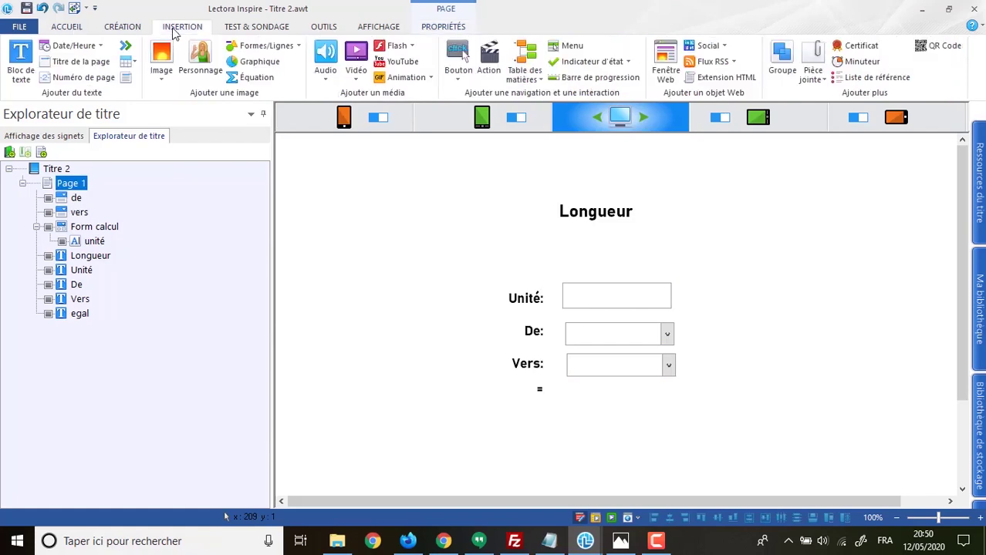
click(21, 55)
drag(621, 312, 639, 408)
double_click(639, 408)
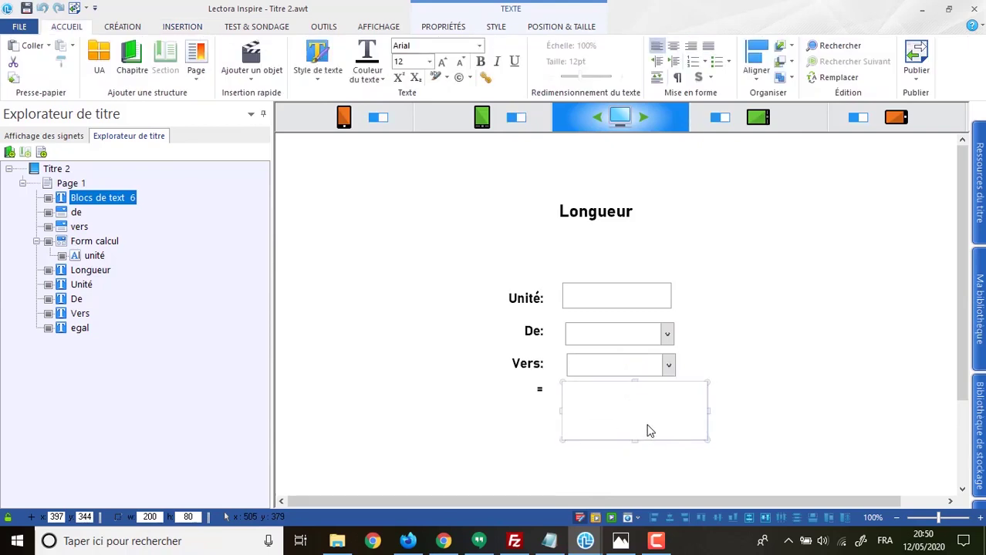
drag(634, 440, 634, 413)
drag(706, 396, 677, 396)
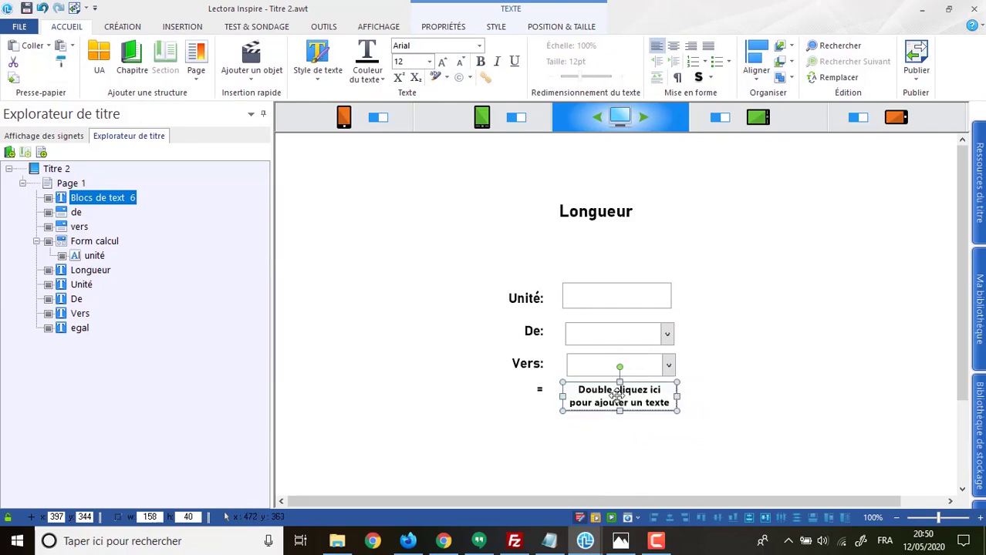
Clear the new text block's placeholder text, then fit the block at about x 404, y 346 with a size of about 182 by 40
double_click(617, 395)
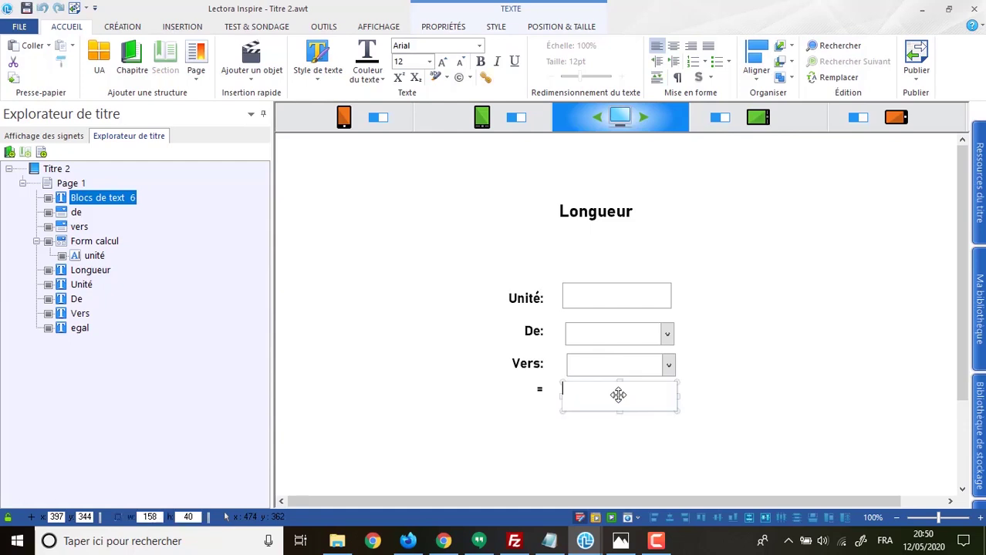
click(620, 407)
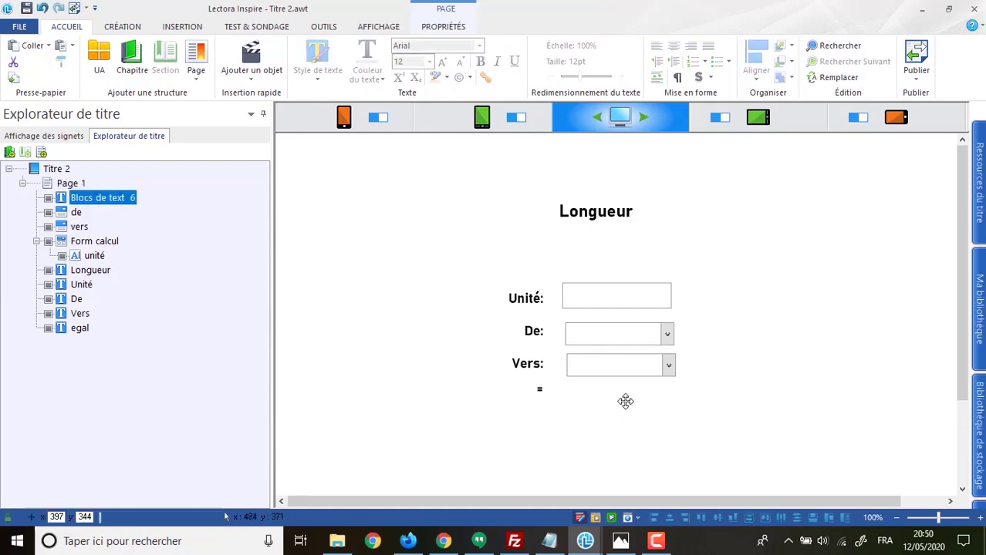
drag(629, 401, 698, 397)
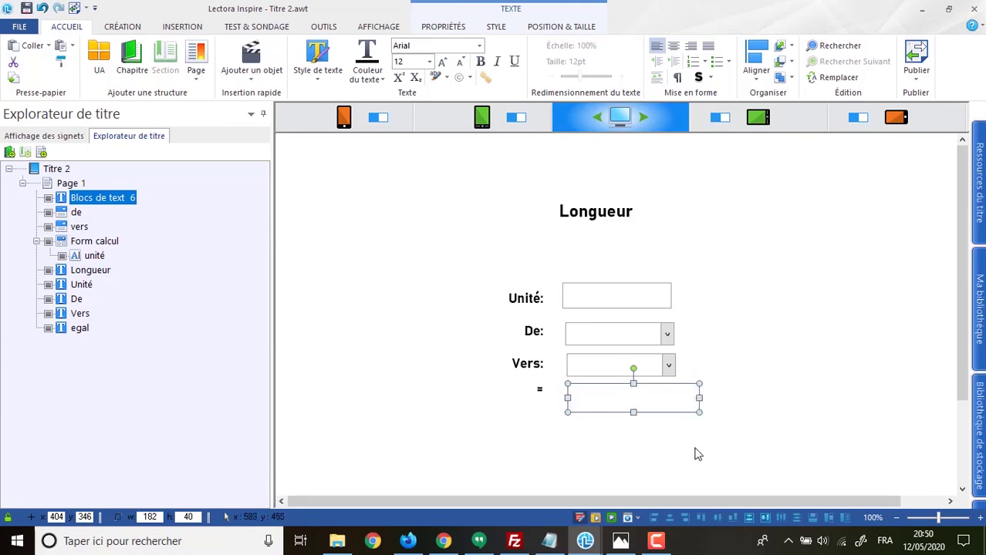
Give the empty text block beside the "=" label a light grey outline
click(434, 31)
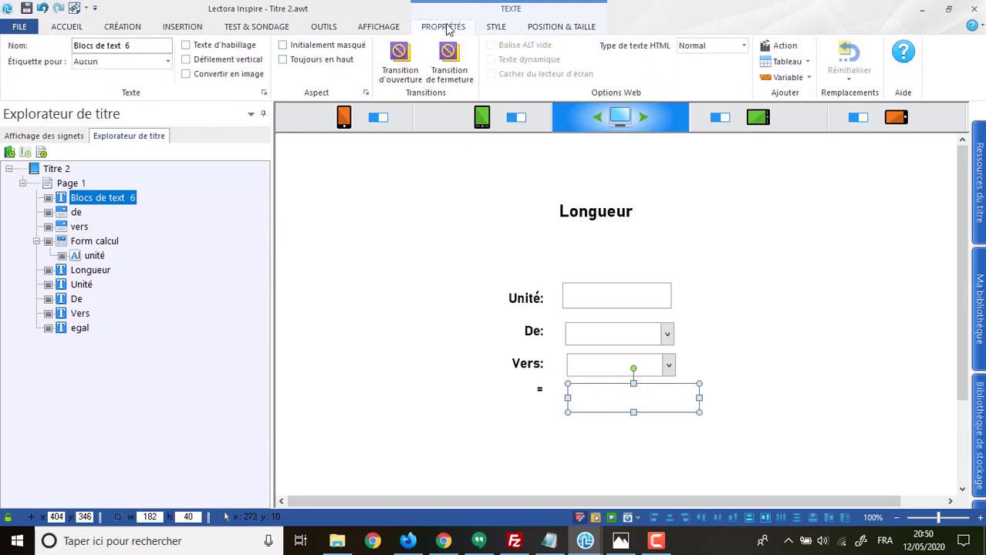
click(494, 28)
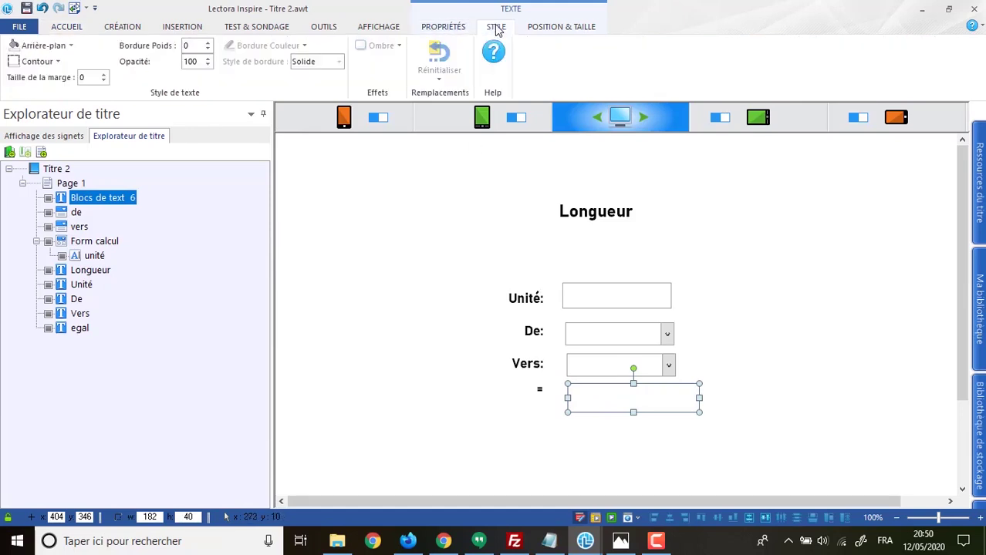
click(57, 62)
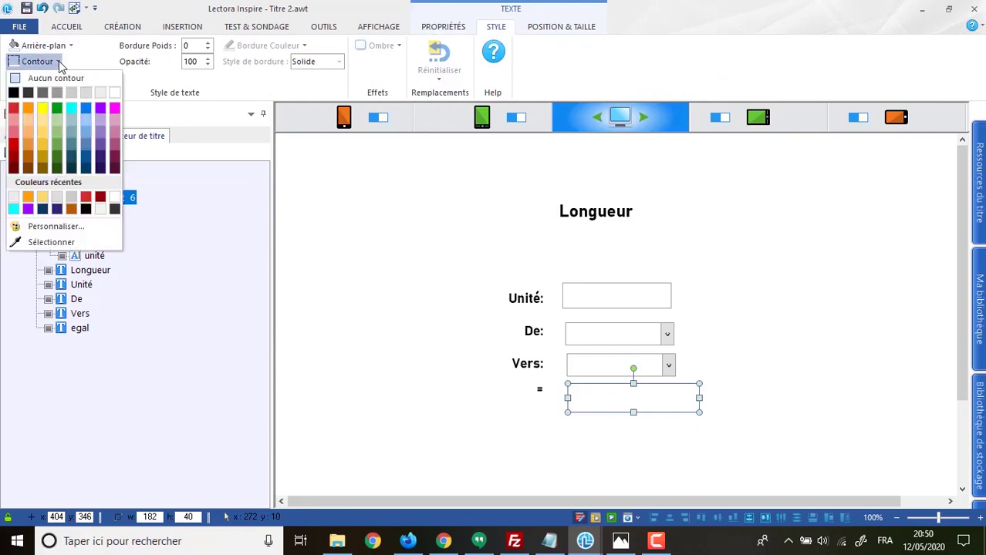
click(98, 94)
click(800, 338)
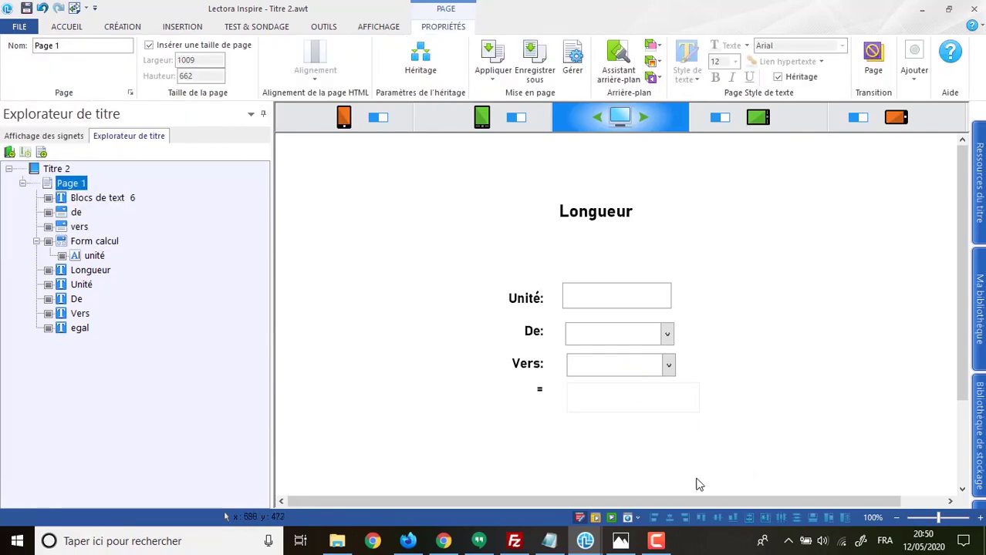
Nudge the "=" label down to about y 350, level with the result text block
click(539, 390)
key(Down)
key(Down)
key(Down)
key(Down)
key(Down)
key(Down)
key(Down)
key(Down)
key(Down)
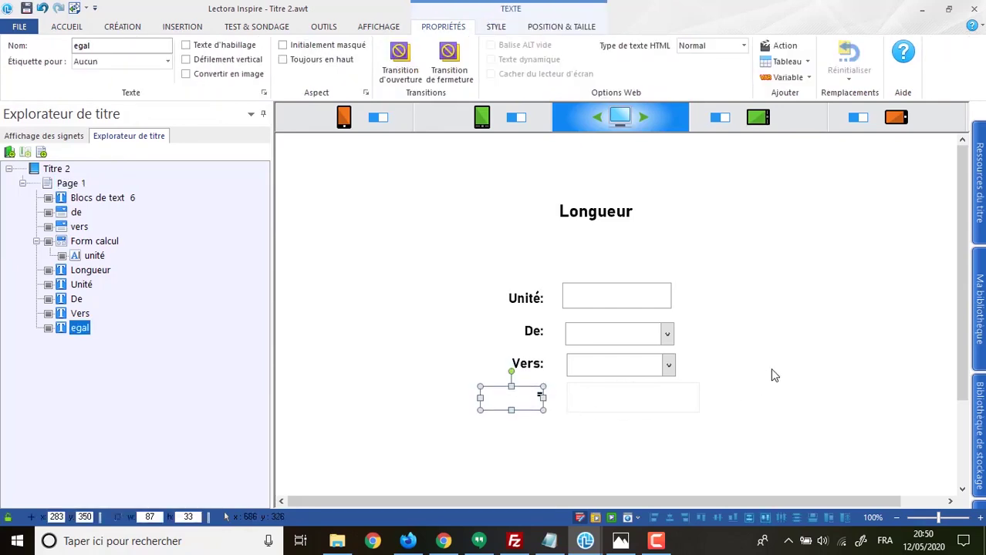
Left-align the unit entry field, the "de" and "vers" drop-down lists and the result text block
click(643, 280)
drag(565, 263, 723, 420)
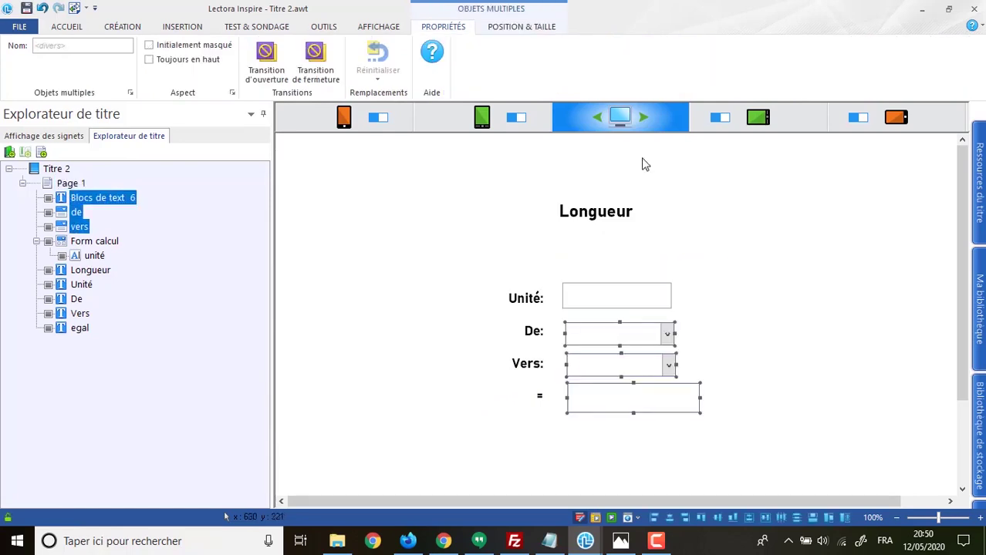
click(611, 301)
shift+click(627, 337)
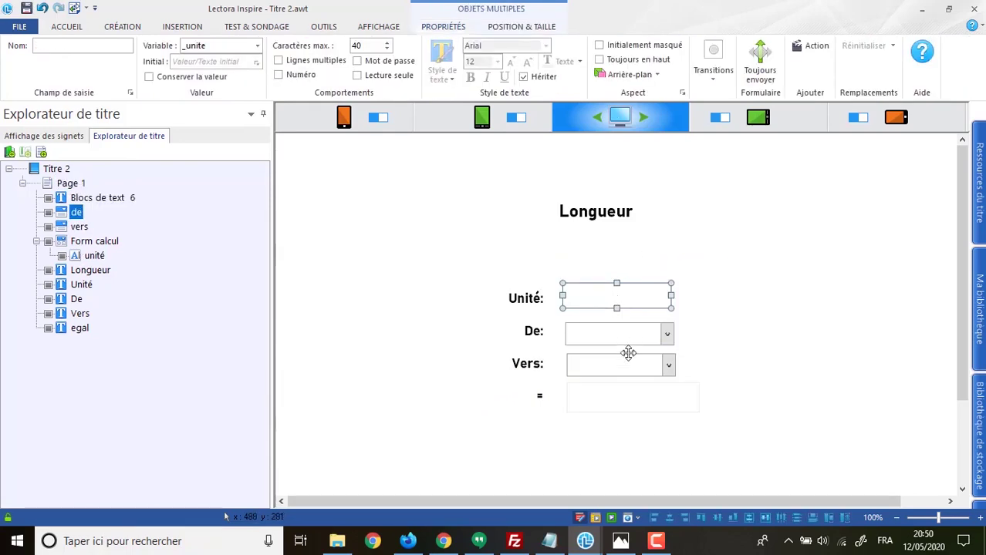
shift+click(627, 371)
shift+click(623, 399)
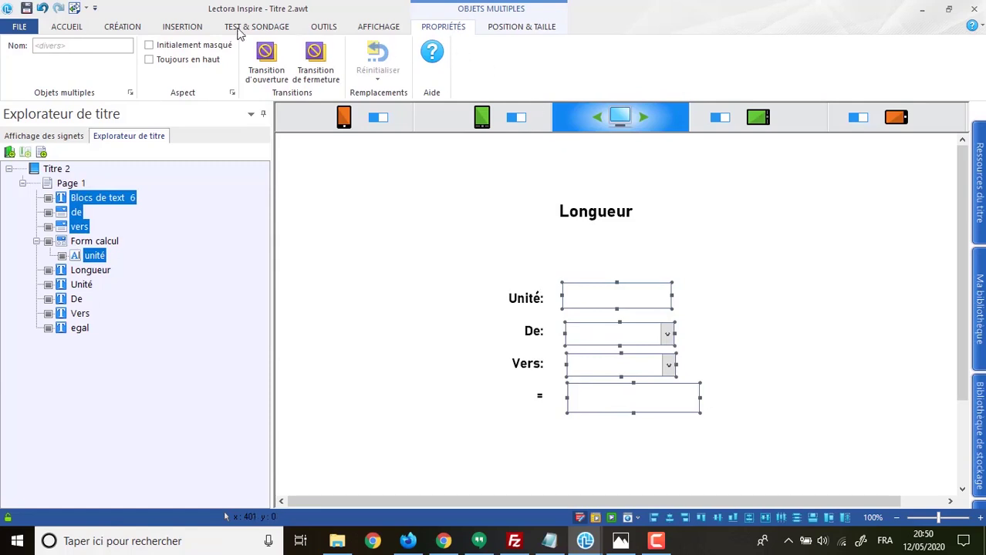
click(74, 31)
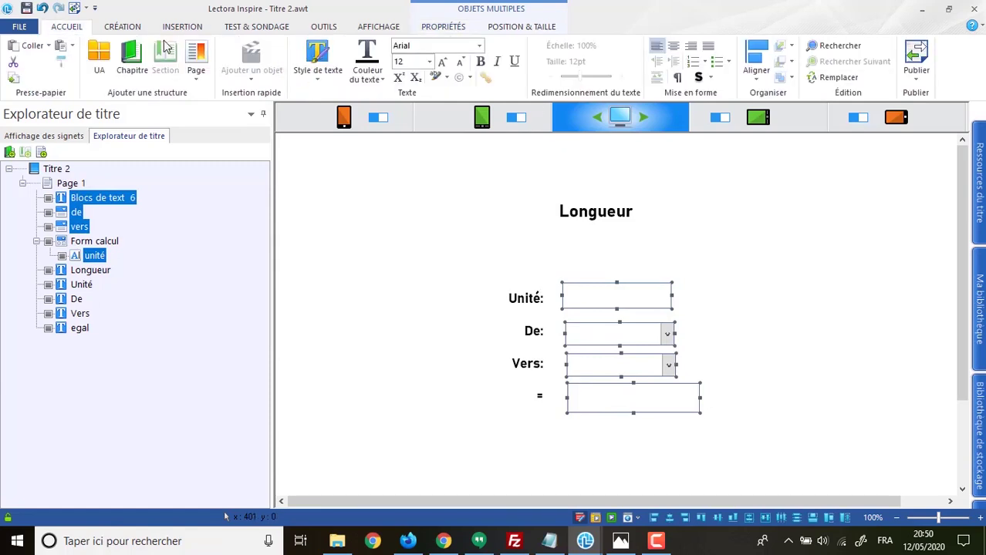
click(756, 82)
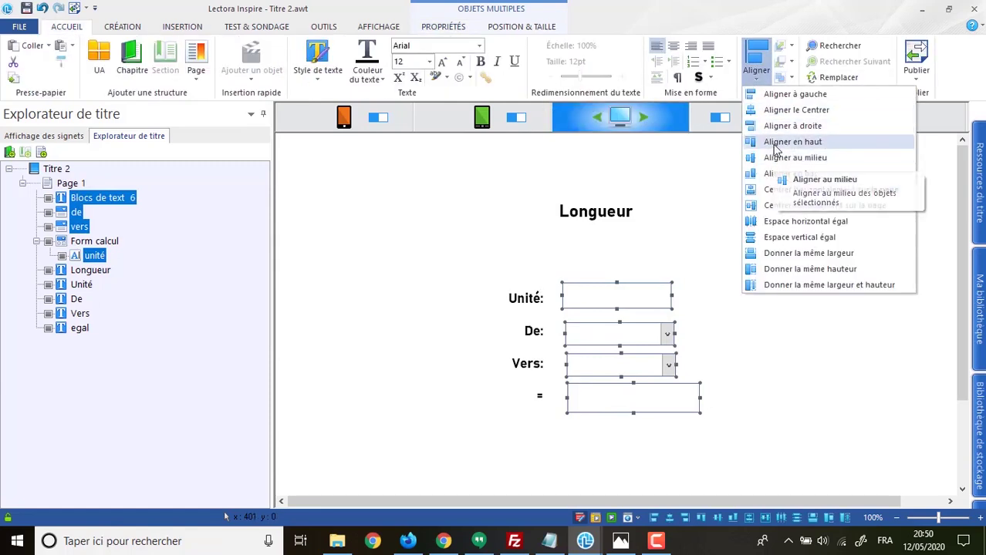
click(781, 95)
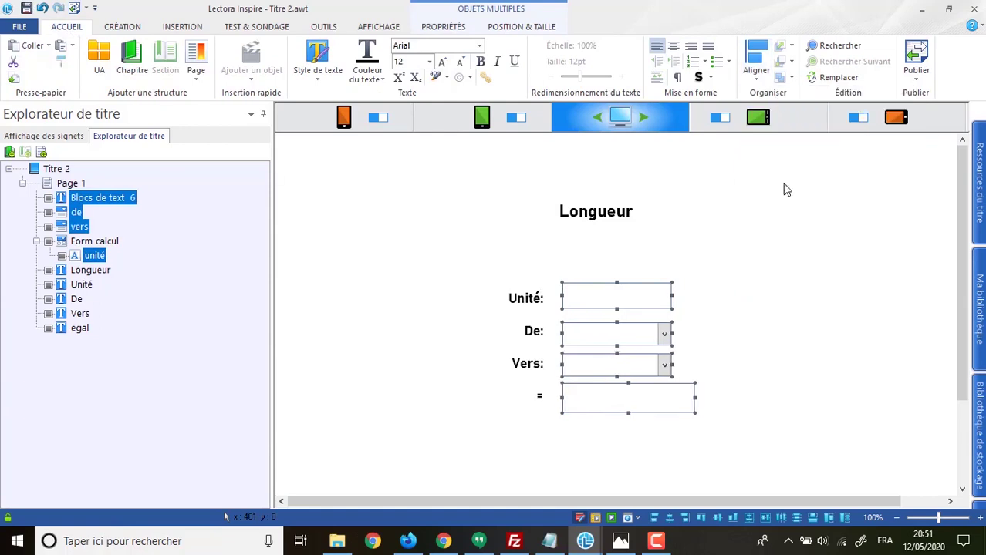
click(704, 371)
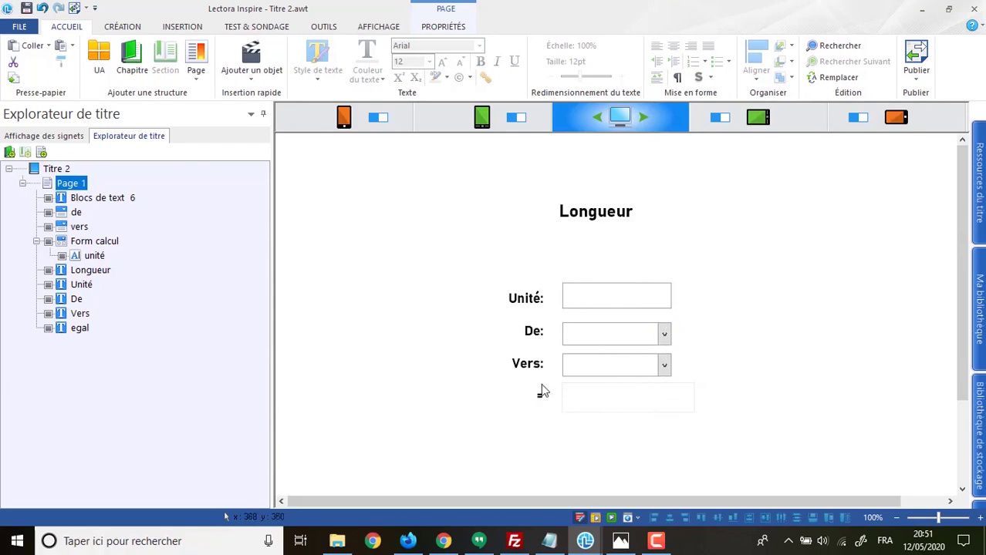
Move the "Longueur" title closer to the form, to about x 401, y 114
drag(595, 215, 602, 229)
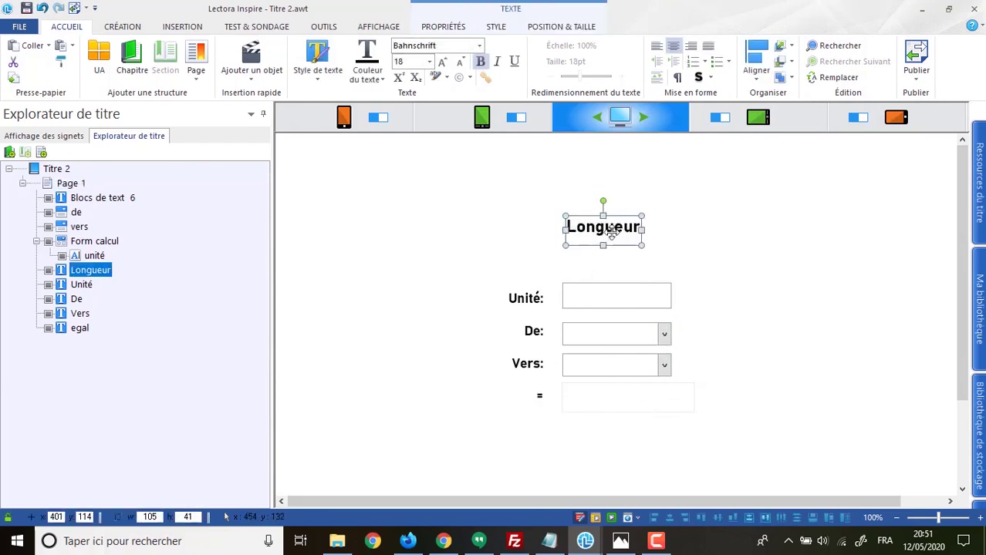
click(634, 252)
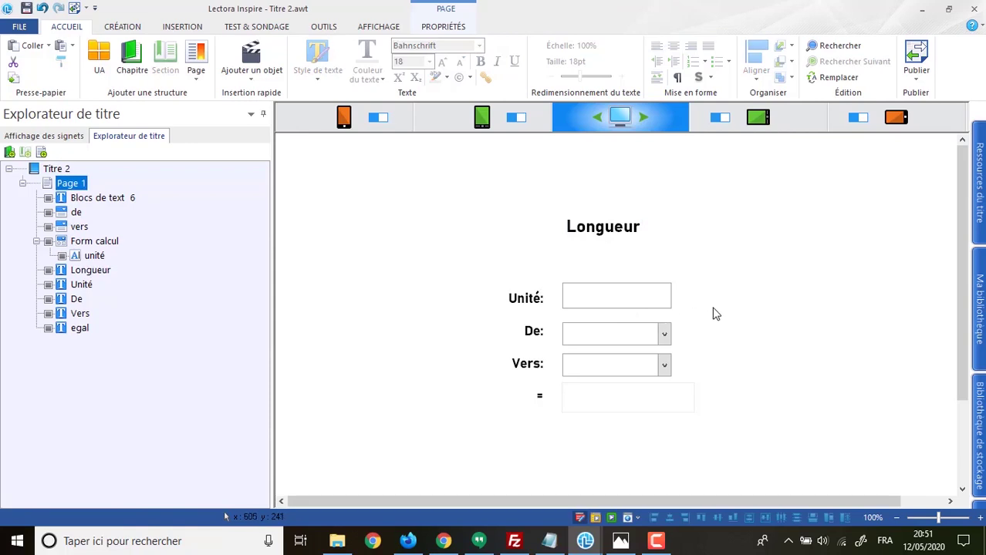
Preview the page and test the lists by choosing Kilomètre (km) under "De:" and Hectomètre (hm) under "Vers:", then close the preview
scroll(726, 332, down, 1)
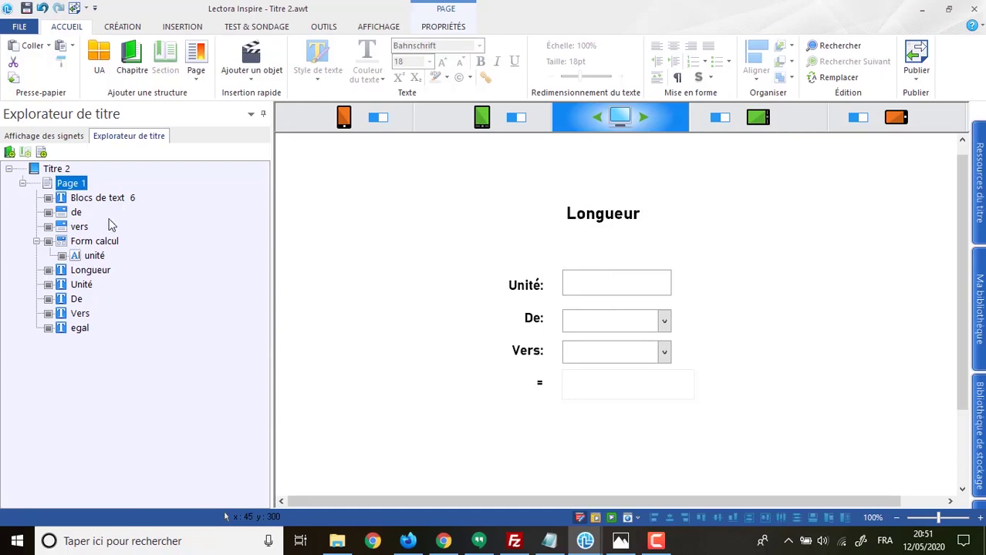
click(611, 517)
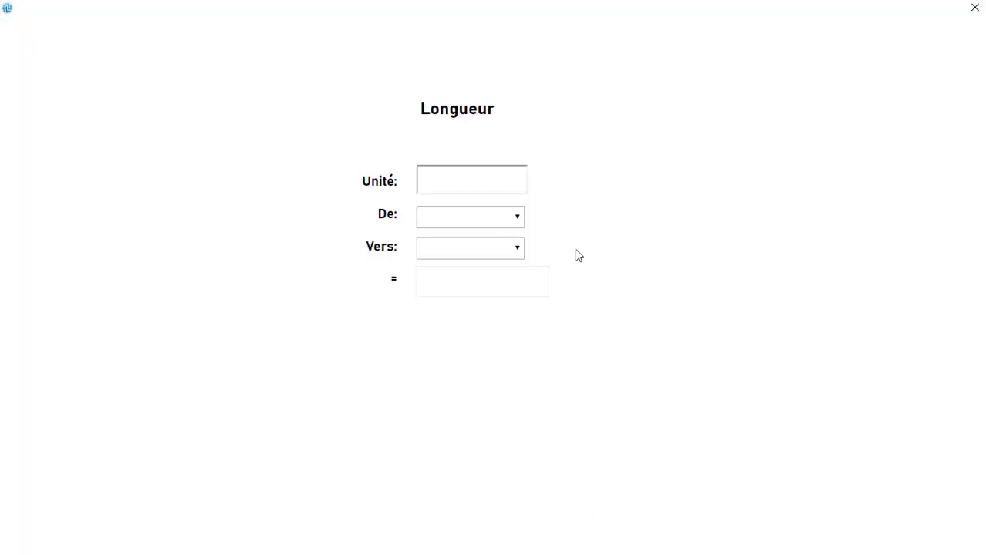
click(515, 217)
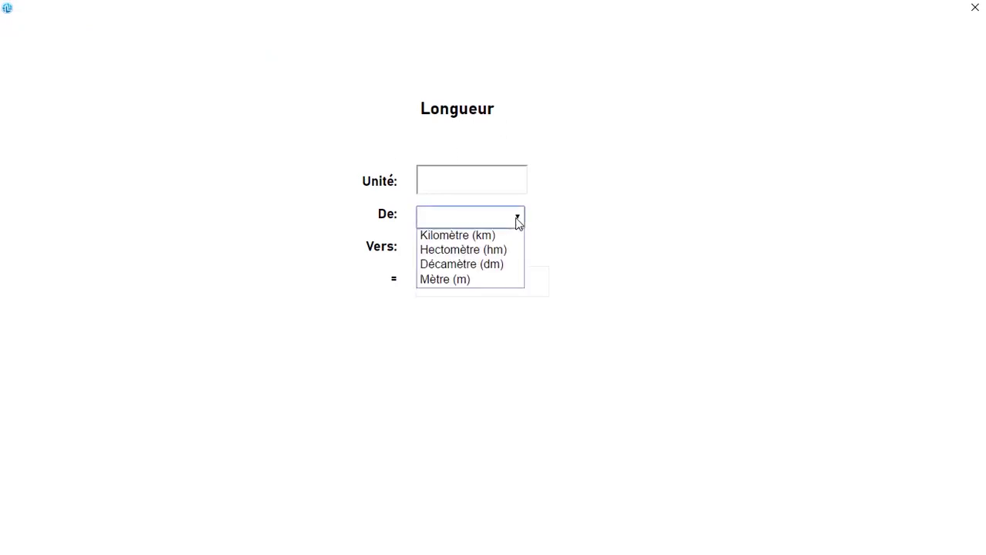
click(492, 236)
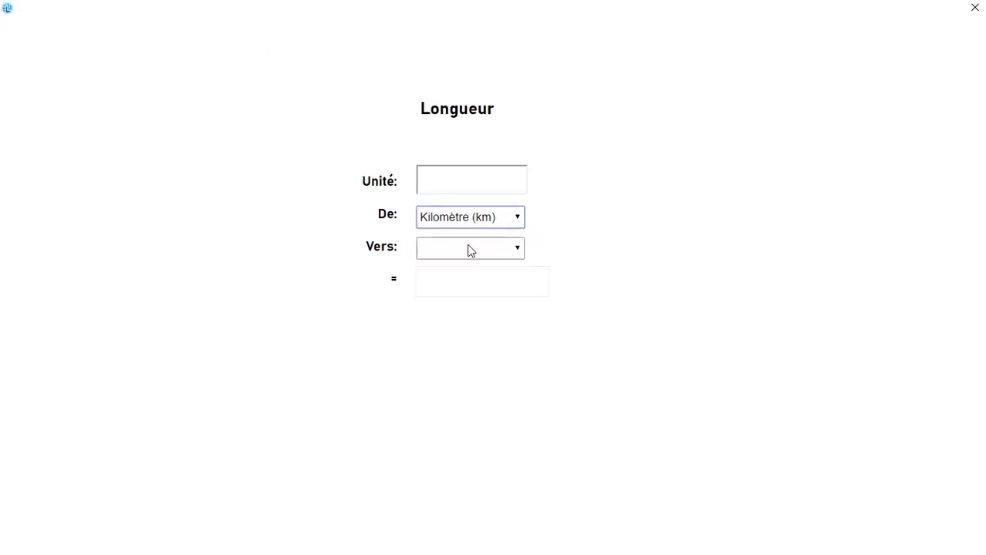
click(500, 255)
click(458, 280)
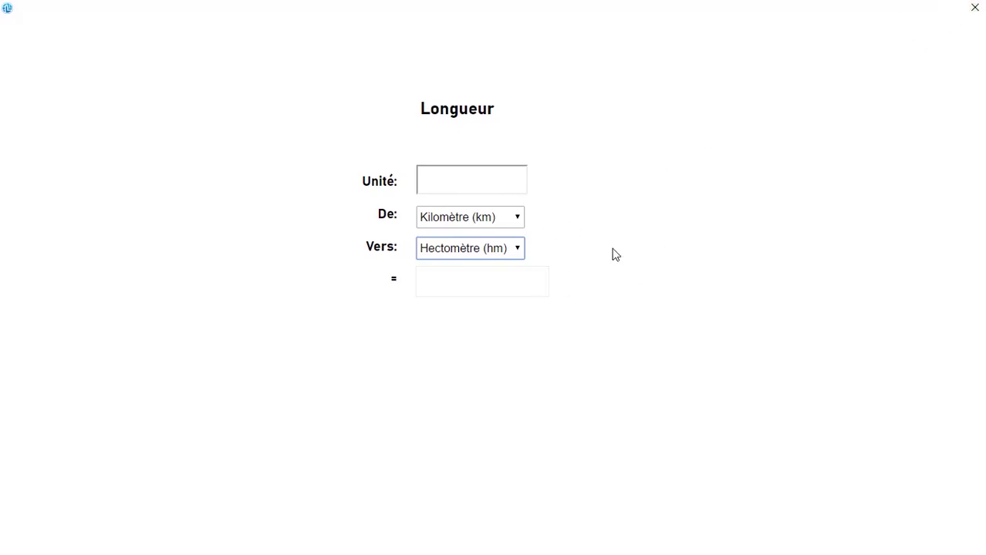
click(974, 9)
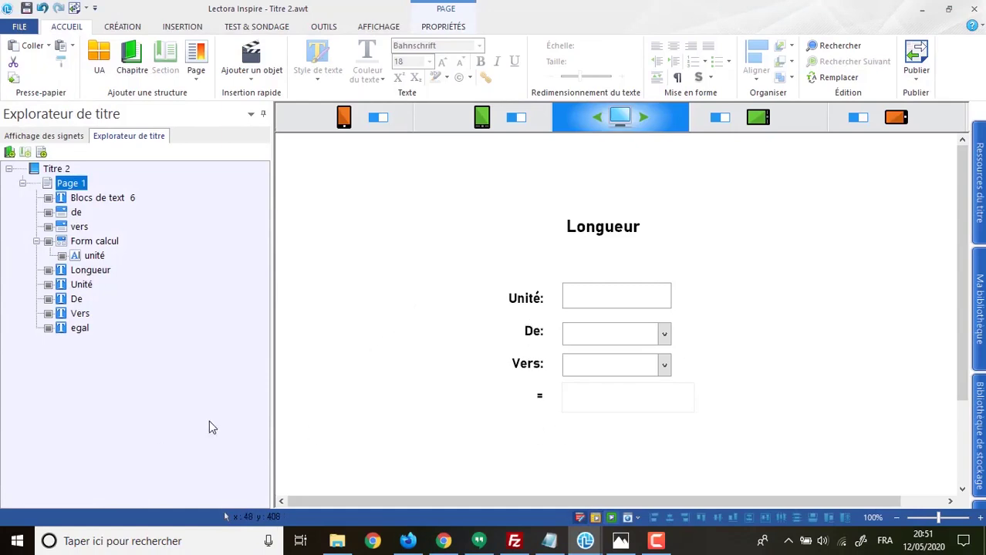
Add a group after "Form calcul" in the title tree and rename it "km to hm"
click(37, 241)
click(85, 241)
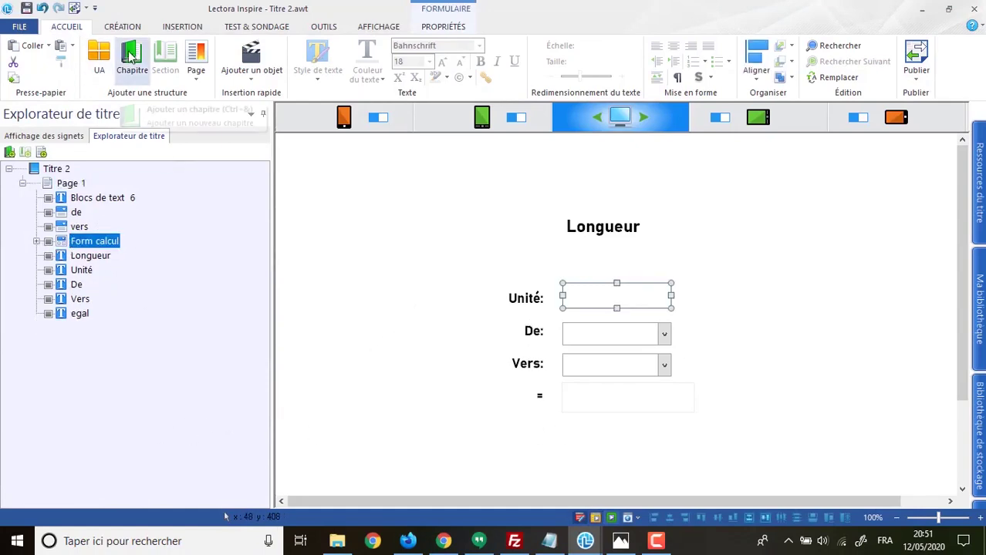
click(184, 27)
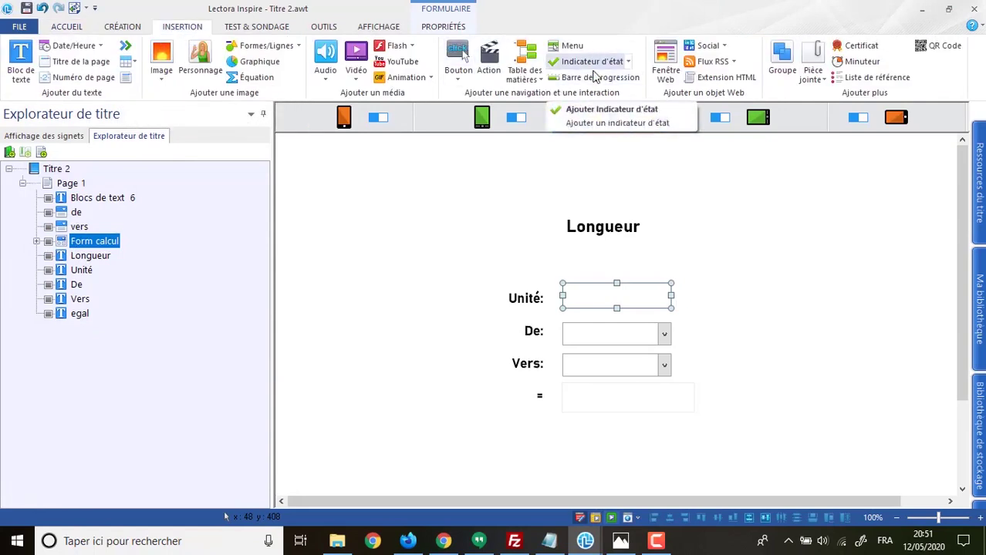
click(780, 61)
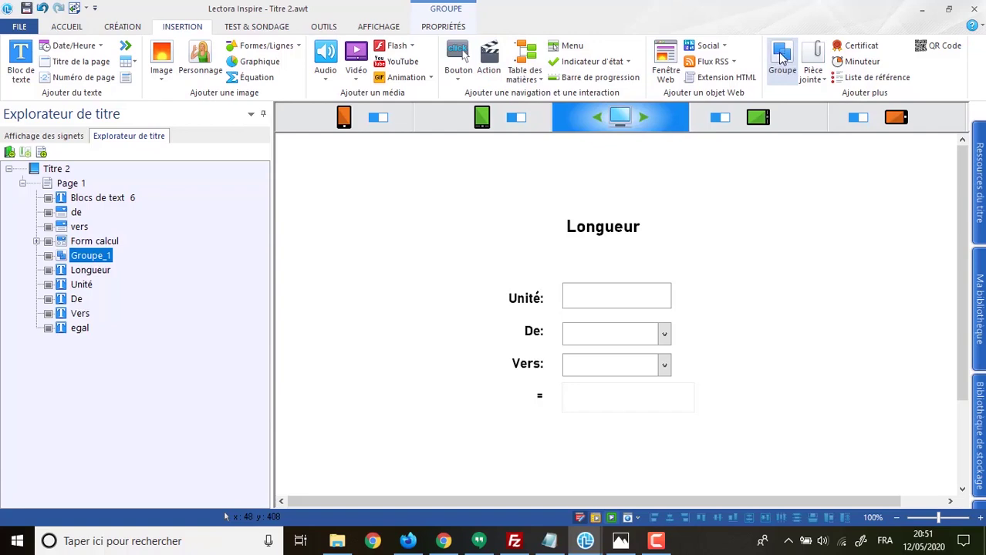
click(105, 261)
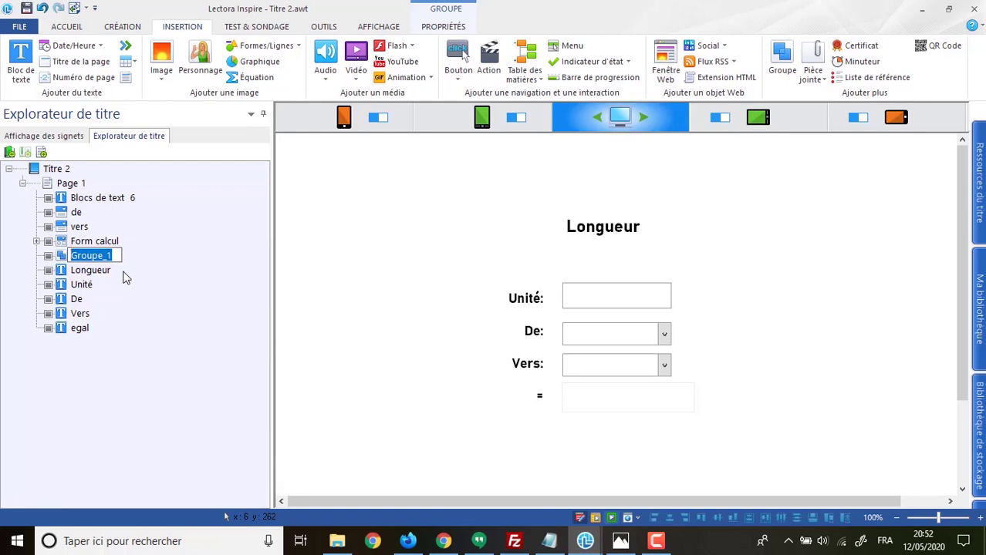
text(km to hm)
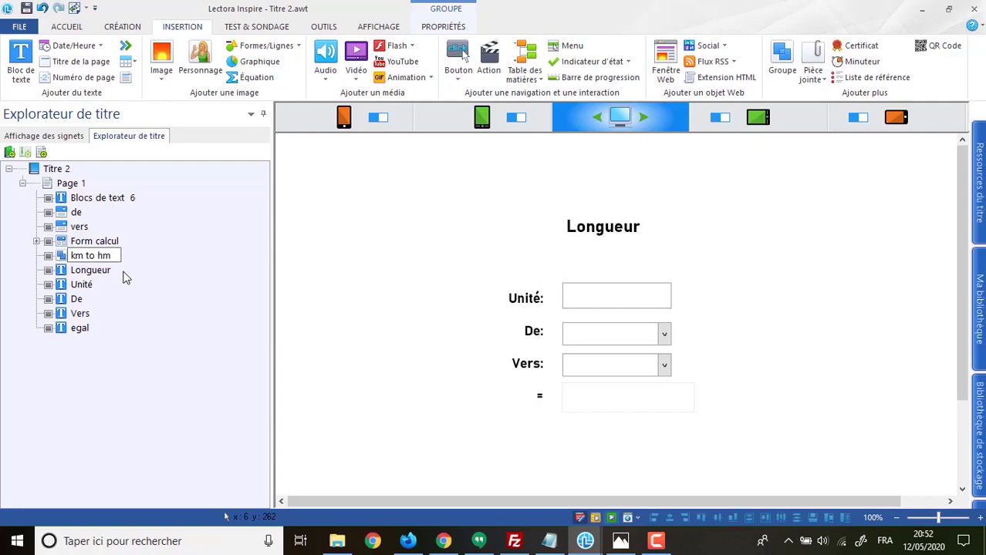
key(Return)
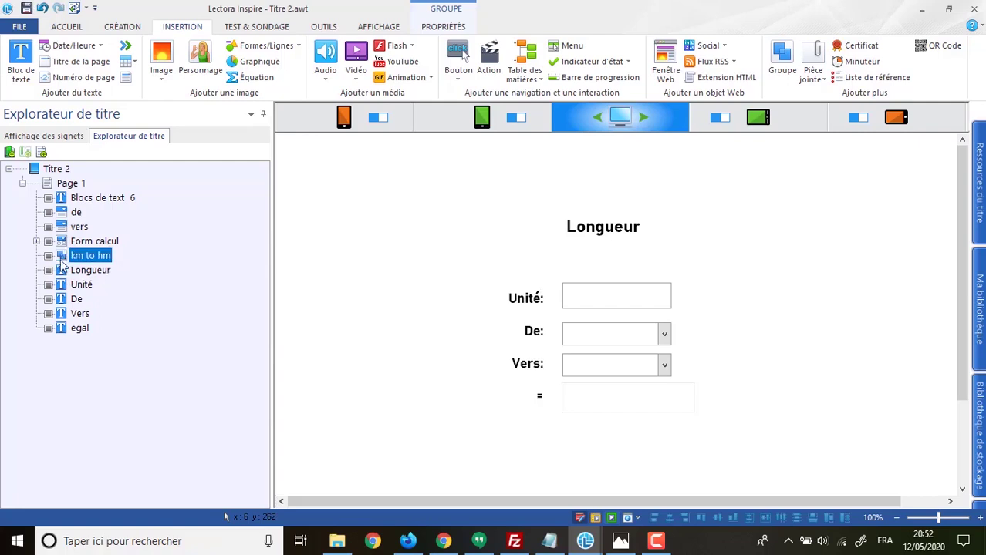
Undo the button mistakenly inserted in the "km to hm" group and add an action to the group instead
click(467, 68)
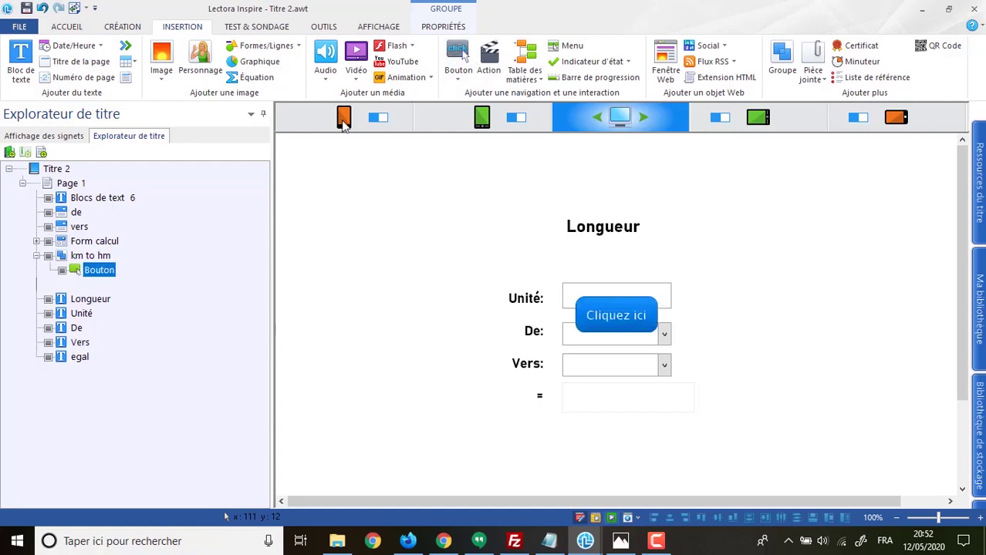
click(42, 9)
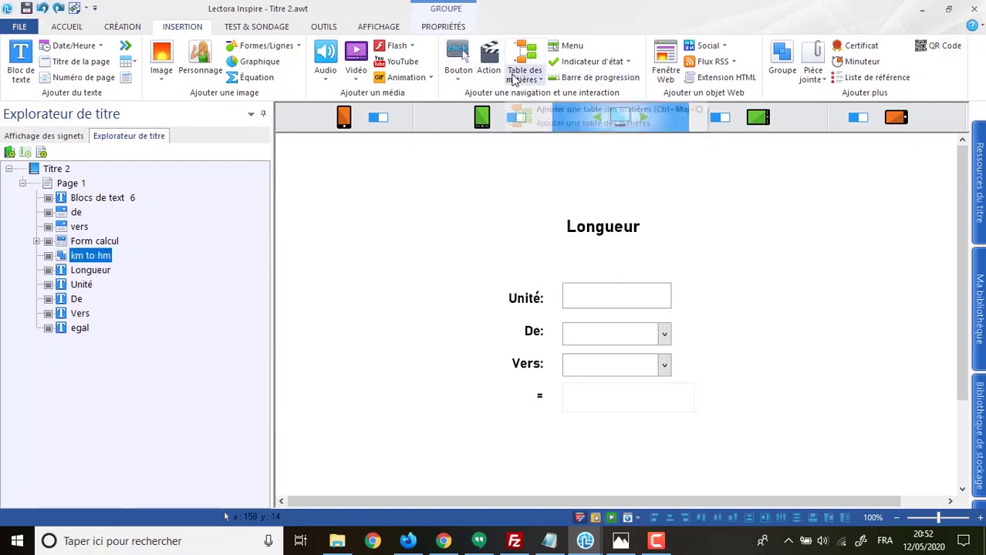
click(489, 64)
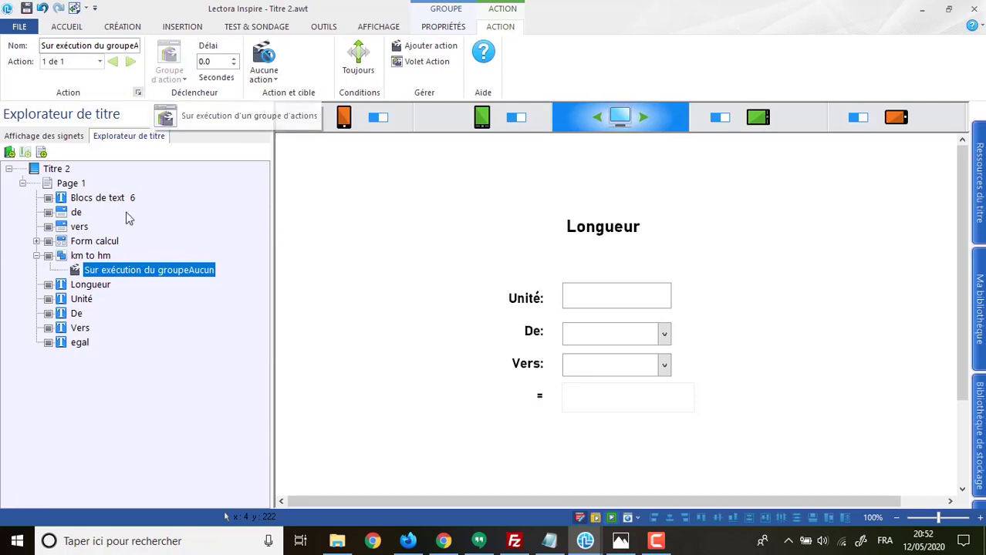
Rename the new action in the "km to hm" group as "set to unite"
click(171, 270)
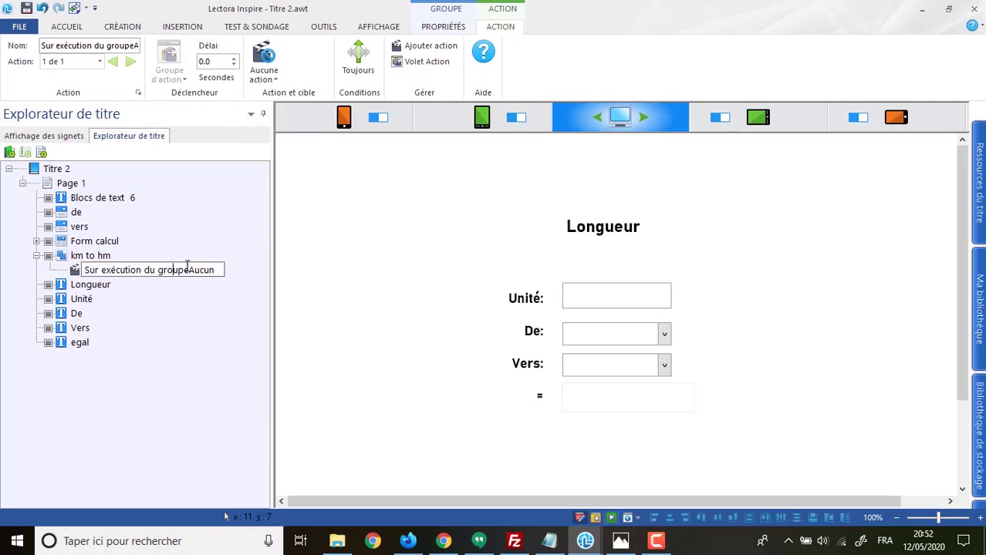
drag(222, 270, 81, 270)
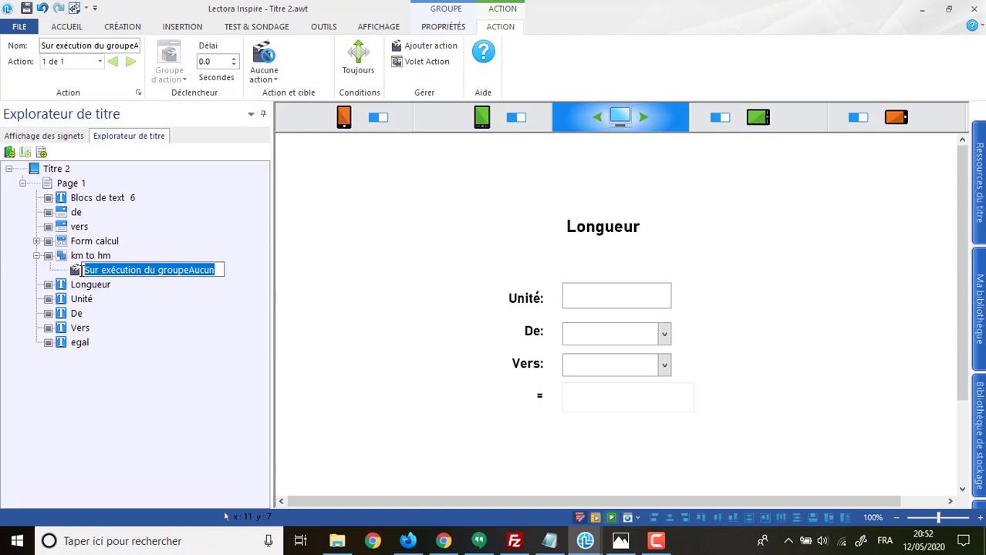
text(set t)
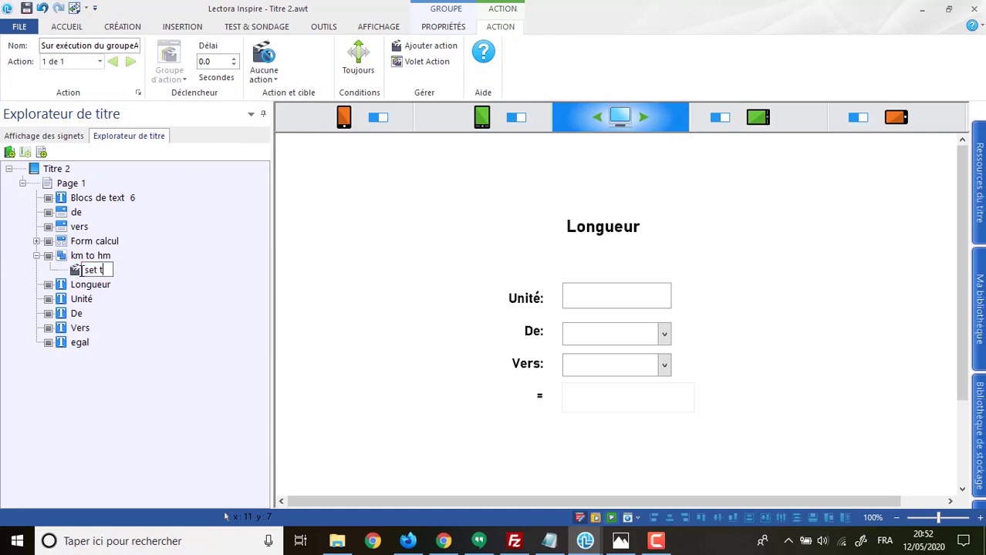
text(o unite)
key(Return)
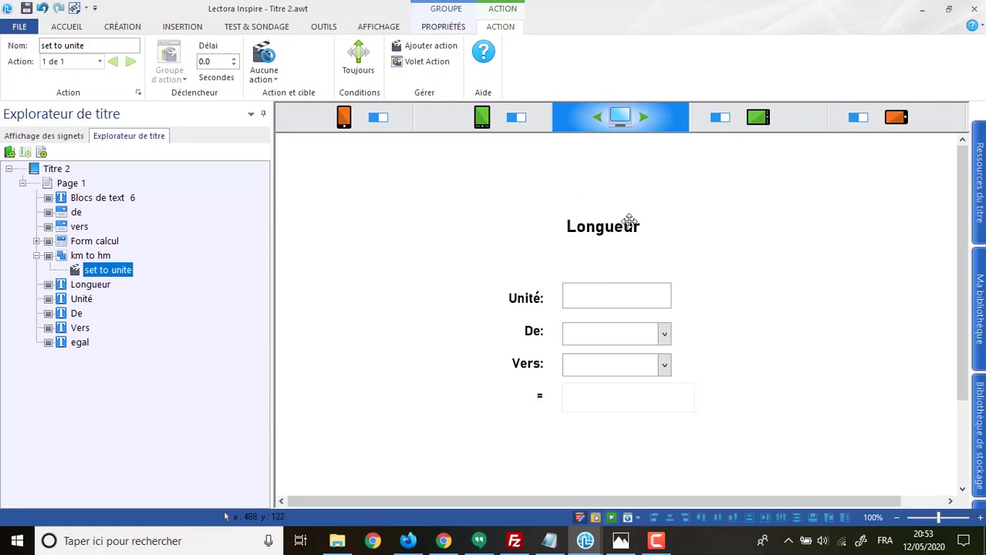
Delete the user-defined variable _mesure_calcul and create a new one with the same name, then close the variable manager
click(449, 204)
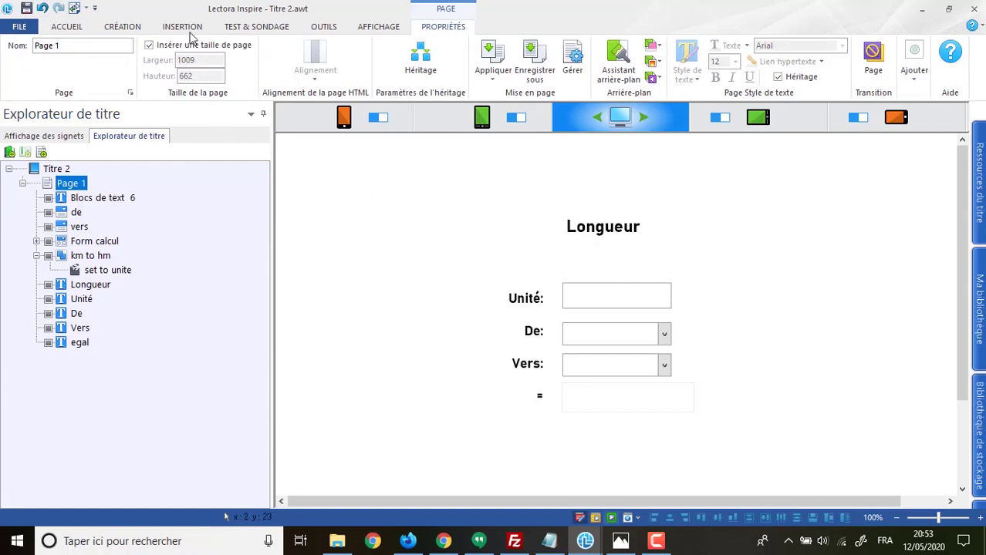
click(321, 28)
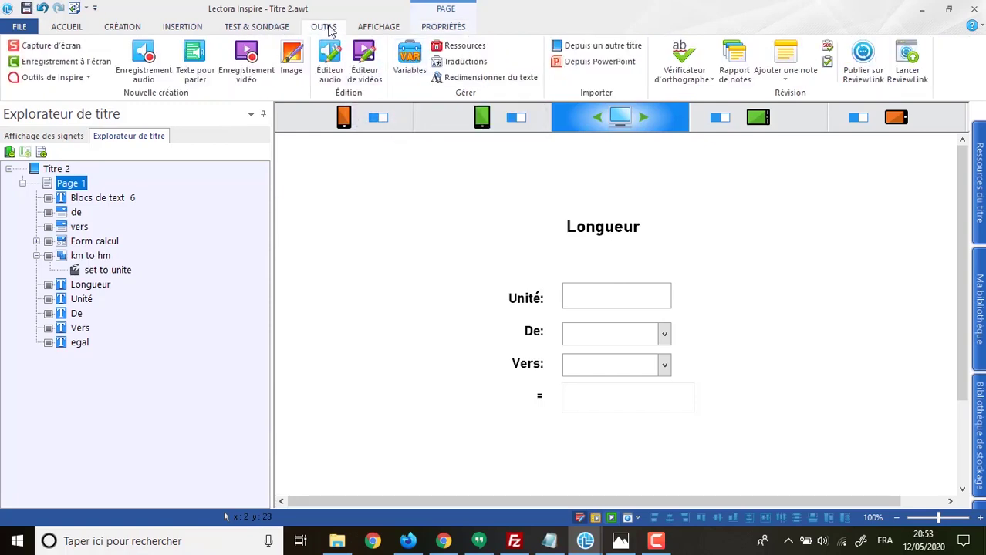
click(416, 61)
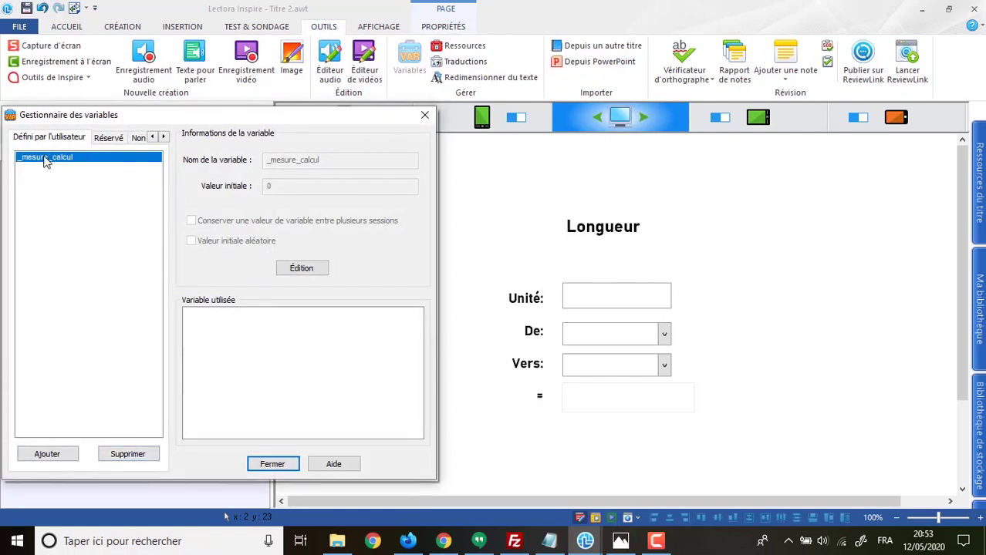
click(133, 459)
click(57, 455)
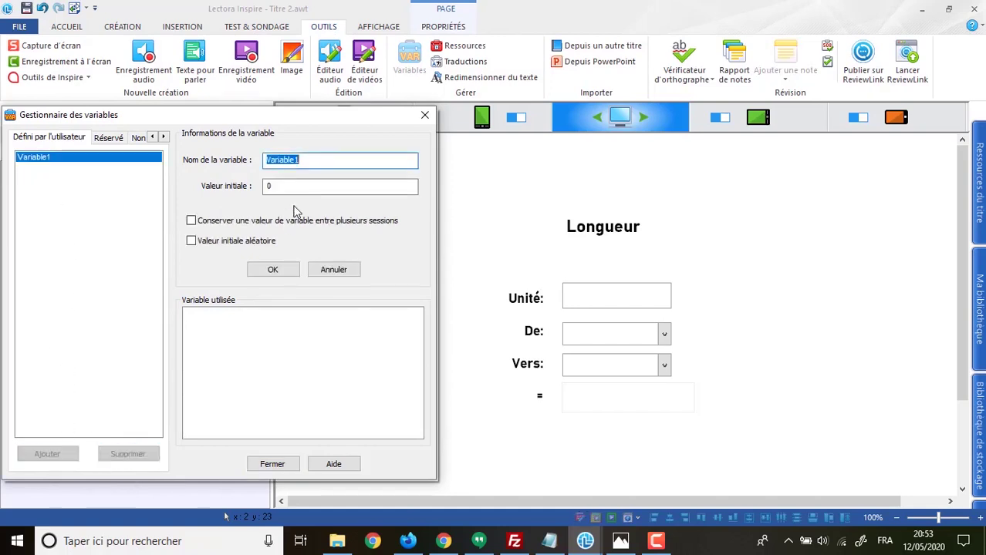
text(_mesure_calcul)
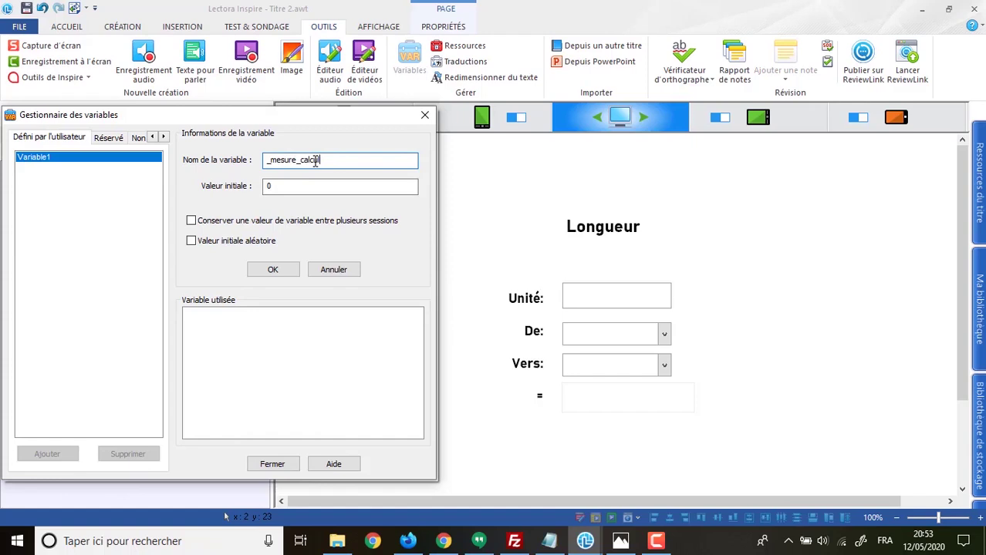
click(278, 269)
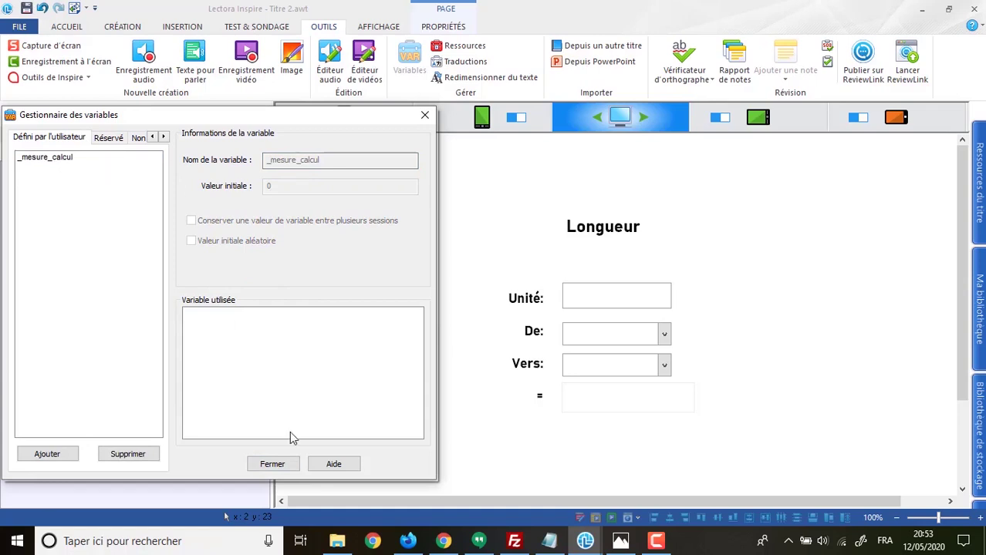
click(289, 465)
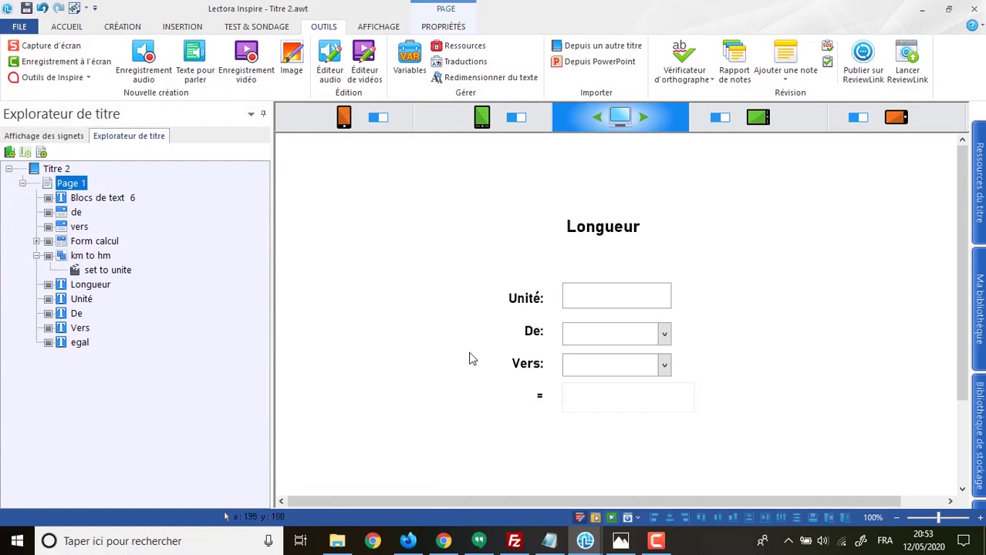
Make the "set to unite" action modify a variable (Modifier une variable), with _mesure_calcul as its target
mouse_move(628, 546)
click(88, 274)
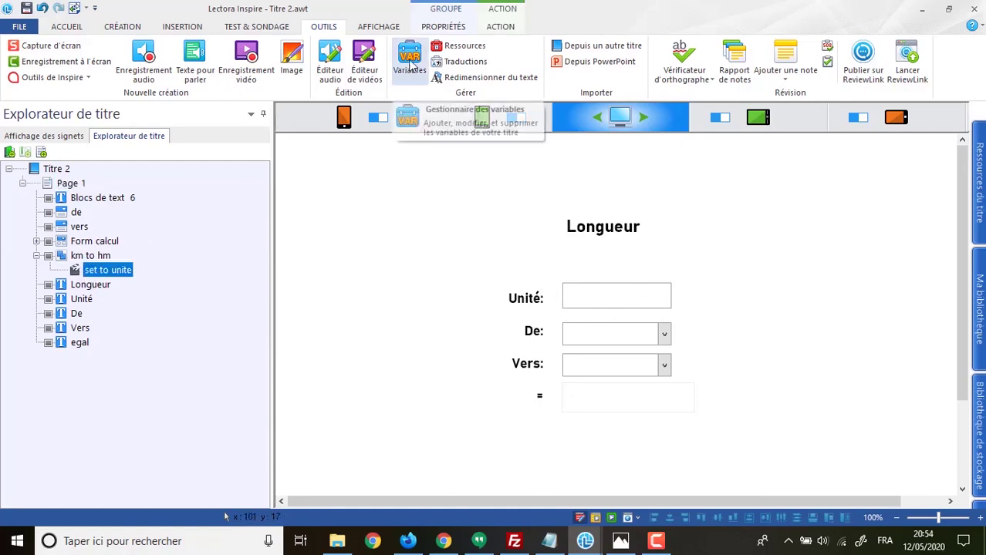
click(493, 28)
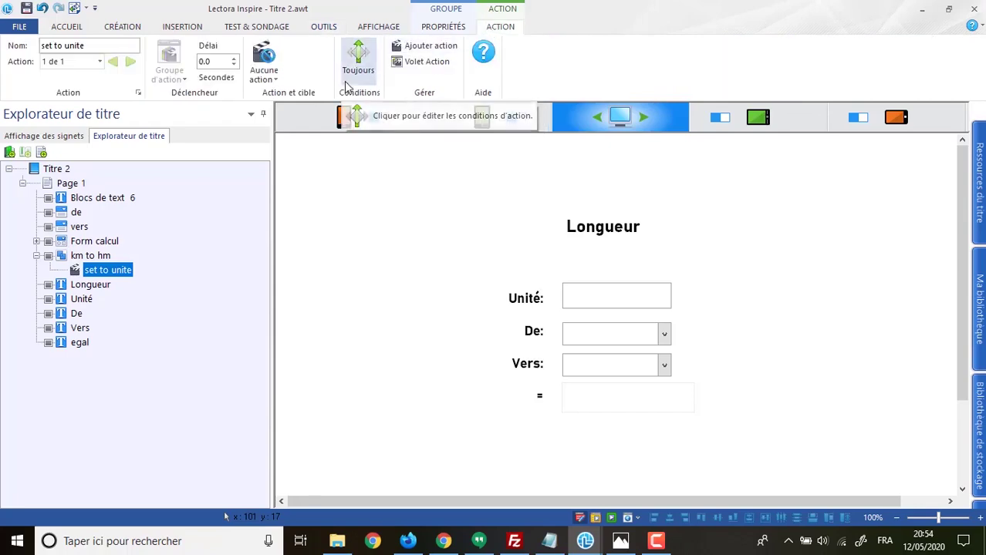
click(272, 75)
scroll(301, 417, down, 5)
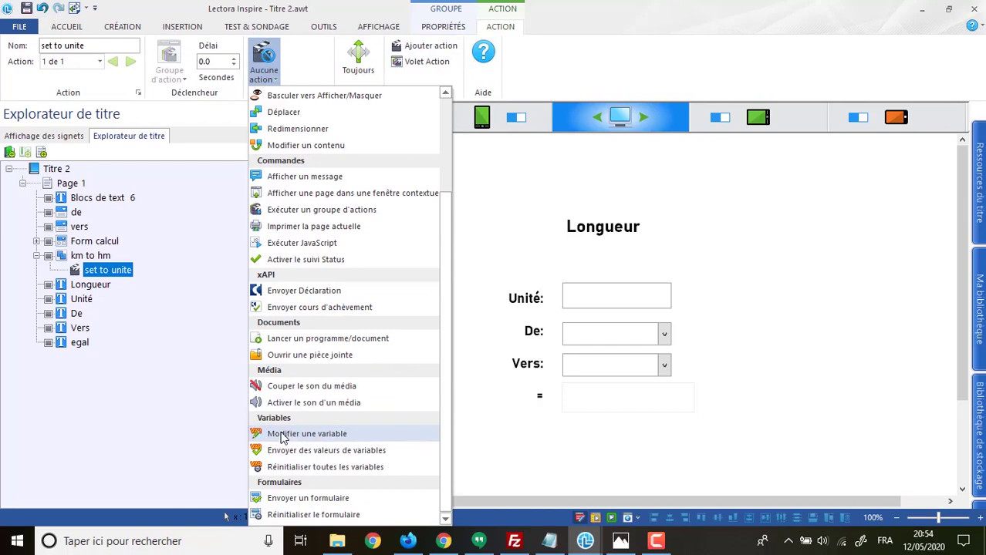
click(280, 436)
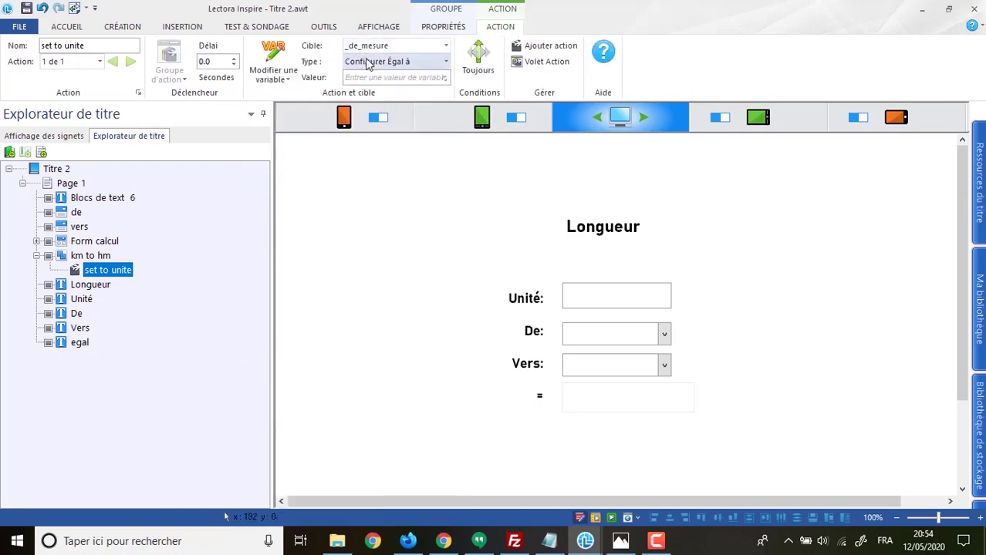
click(443, 48)
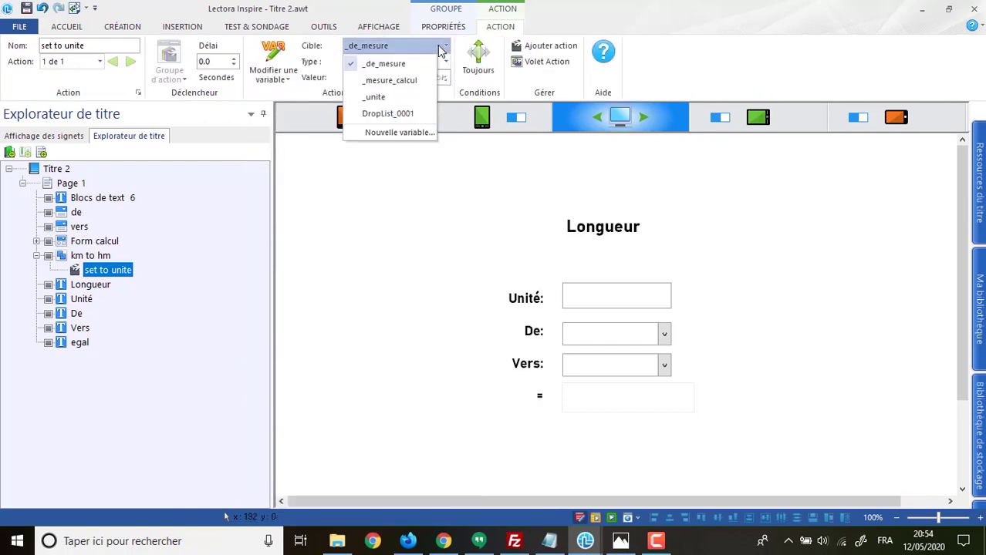
click(393, 81)
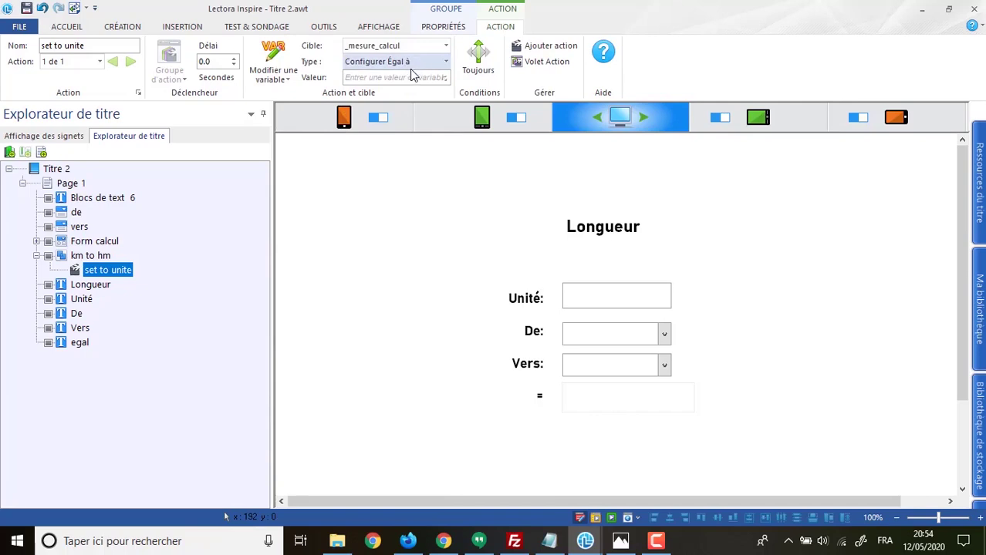
Check which variable the Unité entry field uses and set the "set to unite" action's value to VAR(_unite)
click(409, 78)
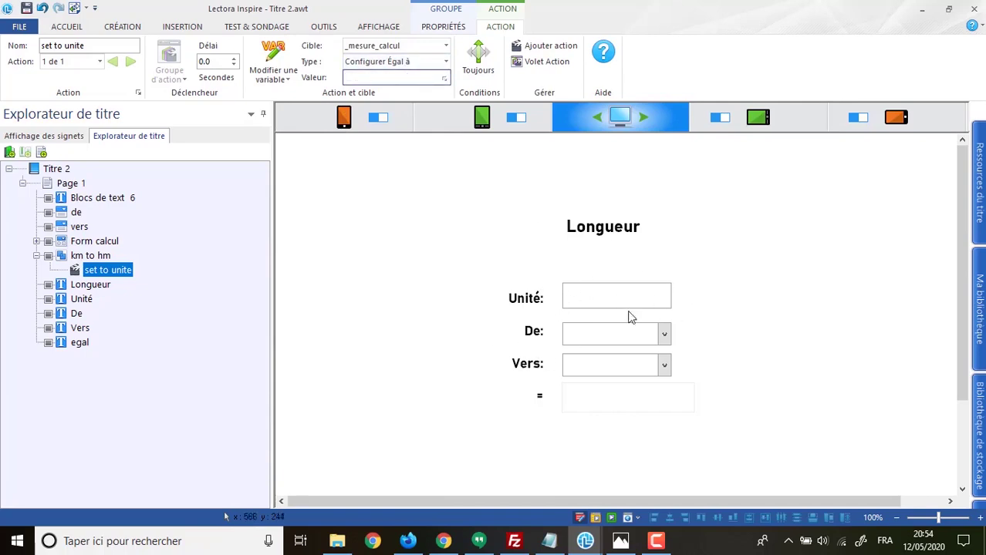
click(588, 297)
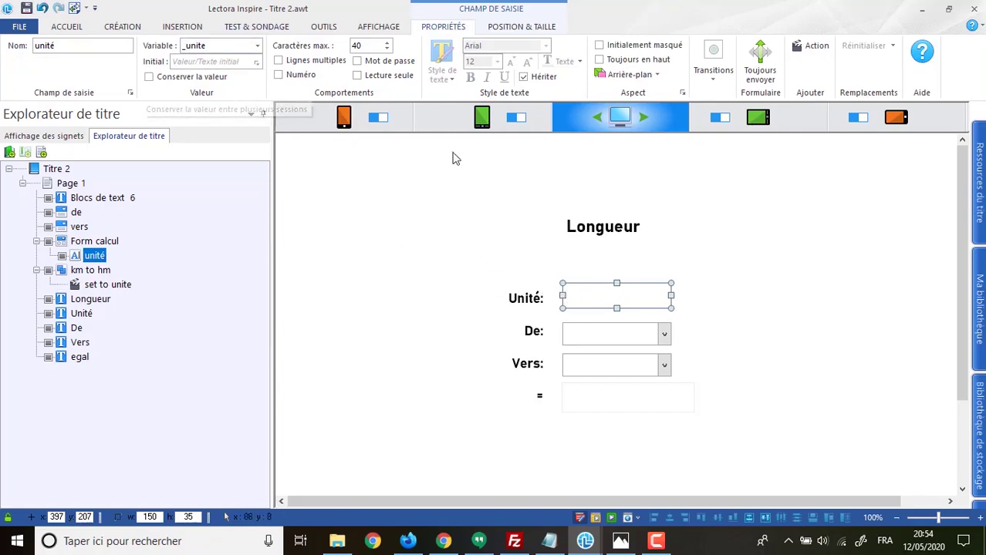
click(102, 282)
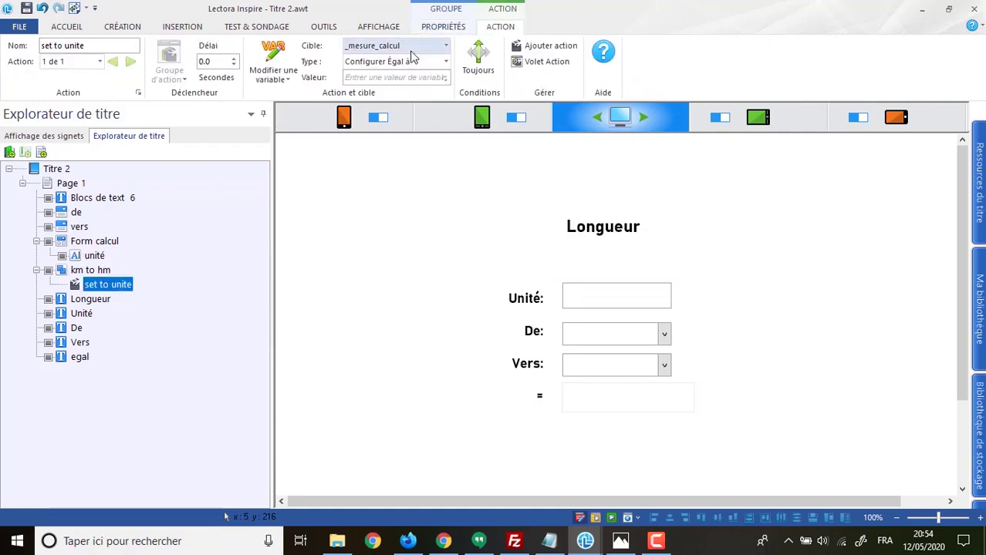
click(445, 79)
click(460, 269)
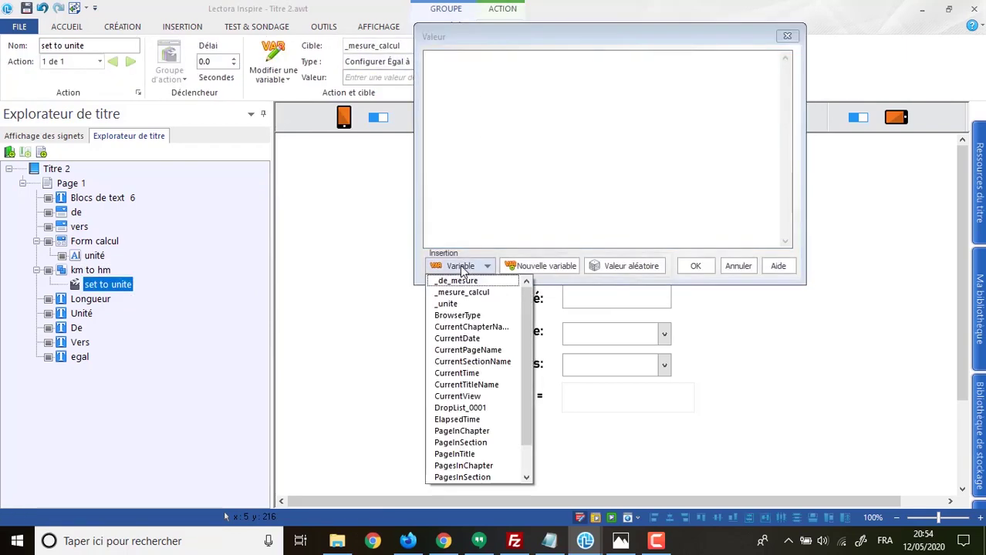
click(468, 305)
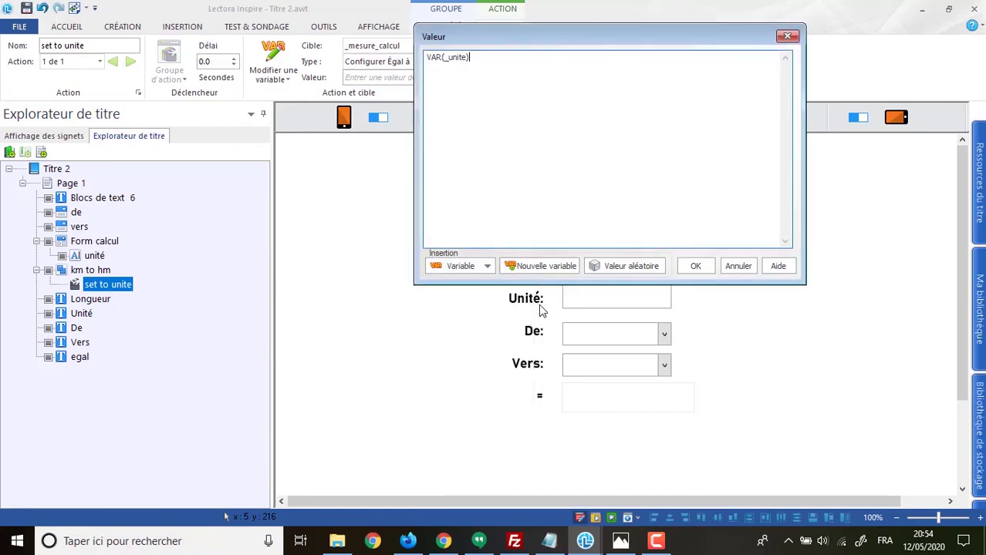
click(693, 266)
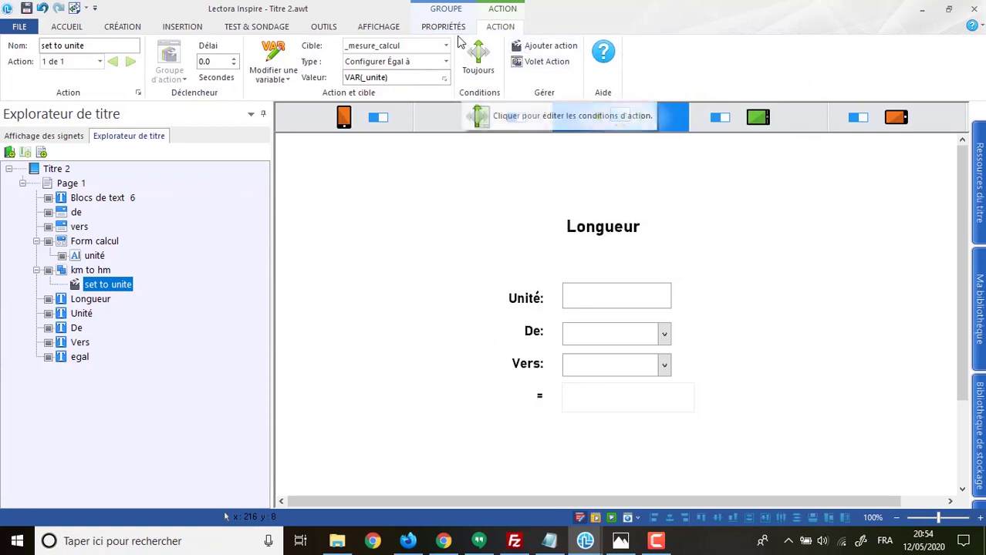
Add a second action to the "km to hm" group and consult the kilometre-to-hectometre factor in Firefox's Wikipedia length conversion table
click(539, 48)
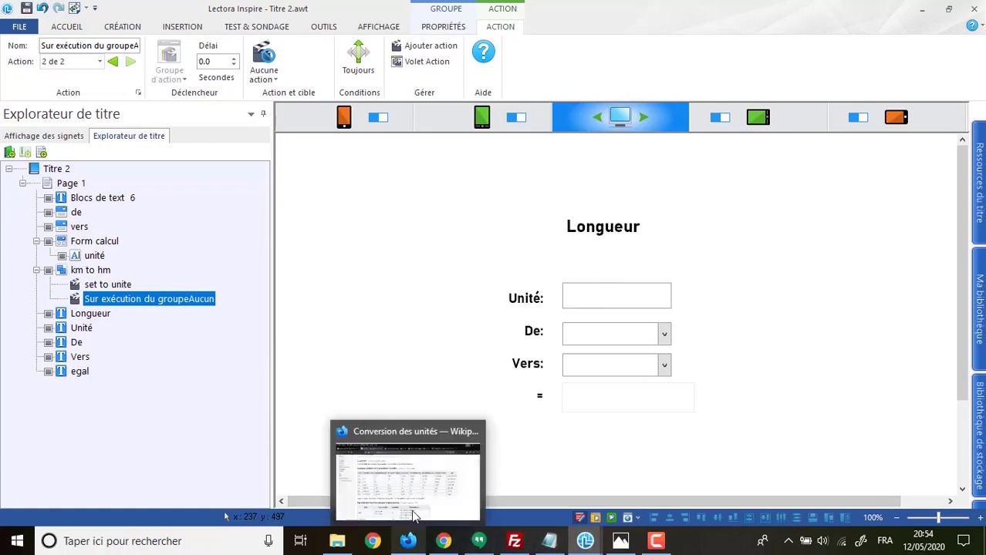
click(411, 546)
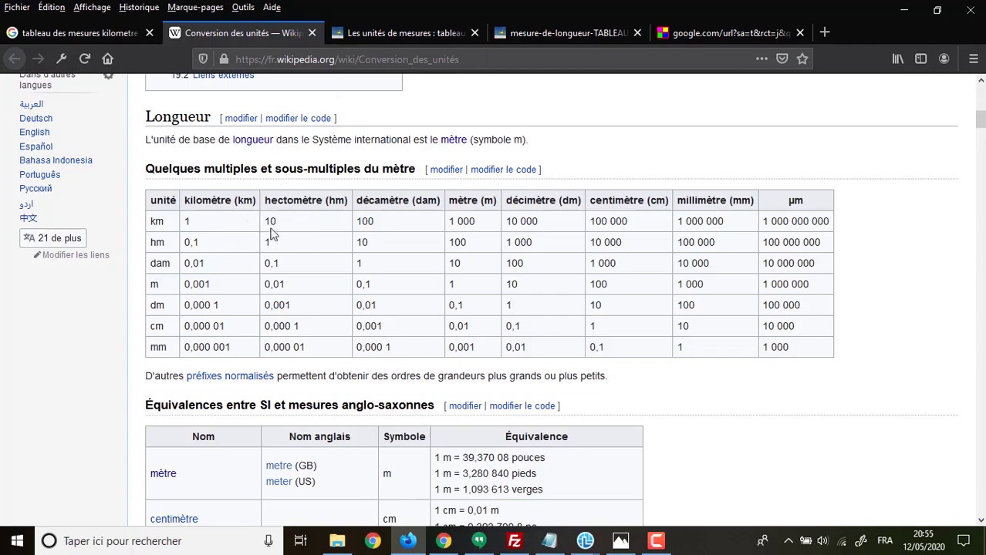
click(904, 10)
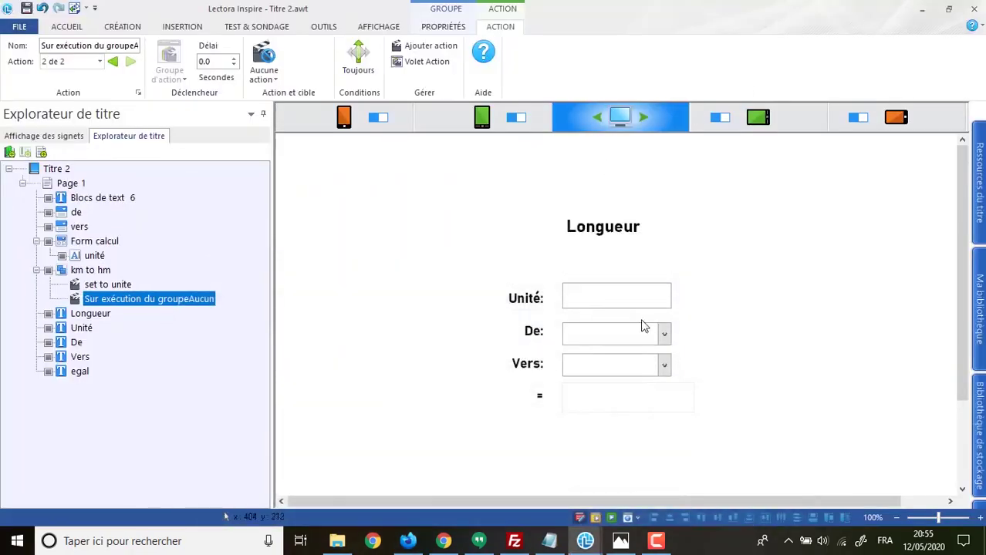
Rename the second action in the "km to hm" group as "multiplier x10"
click(119, 298)
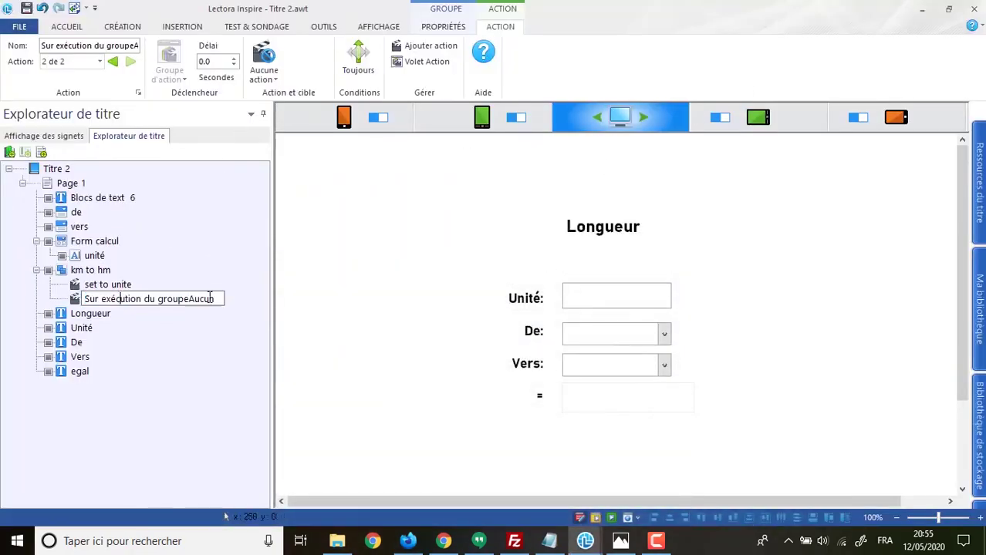
drag(215, 298, 63, 301)
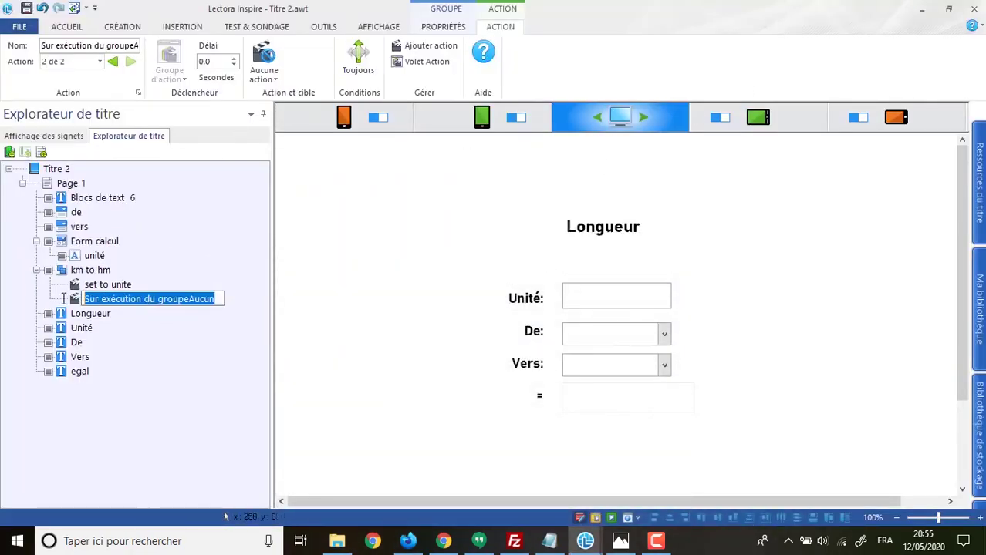
text(mult)
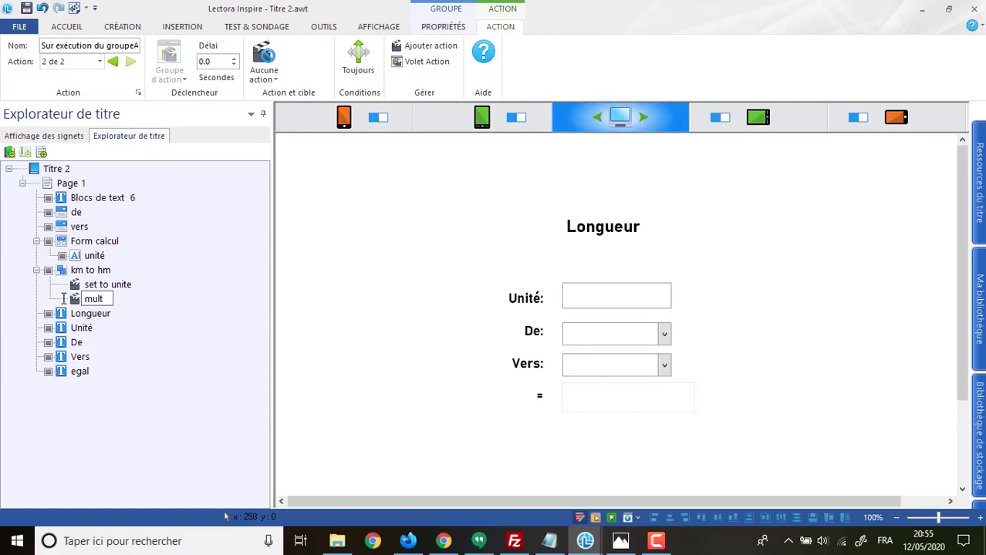
text(iplier x10)
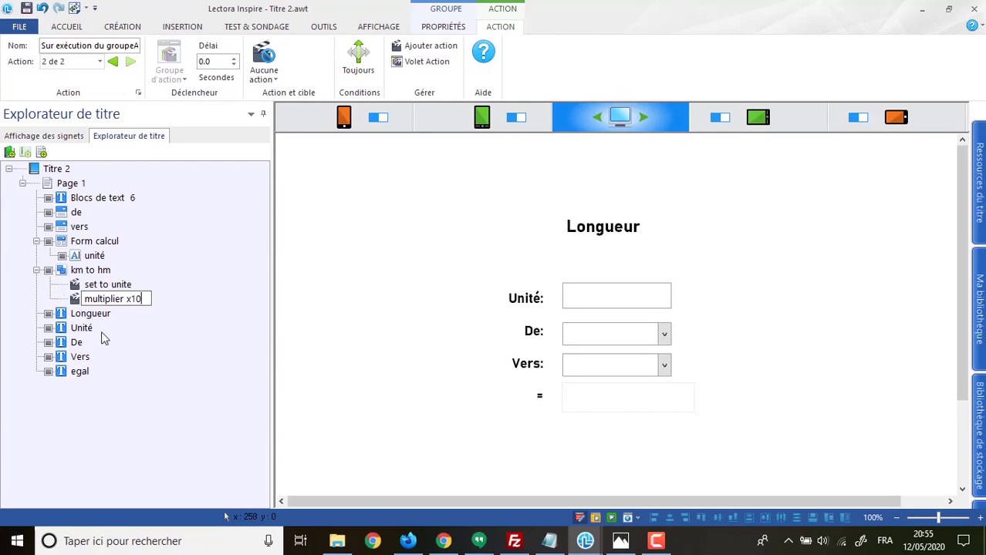
key(Return)
Make the "multiplier x10" action modify the _mesure_calcul variable, multiplying it (Multiplier une variable par) by 10
click(264, 85)
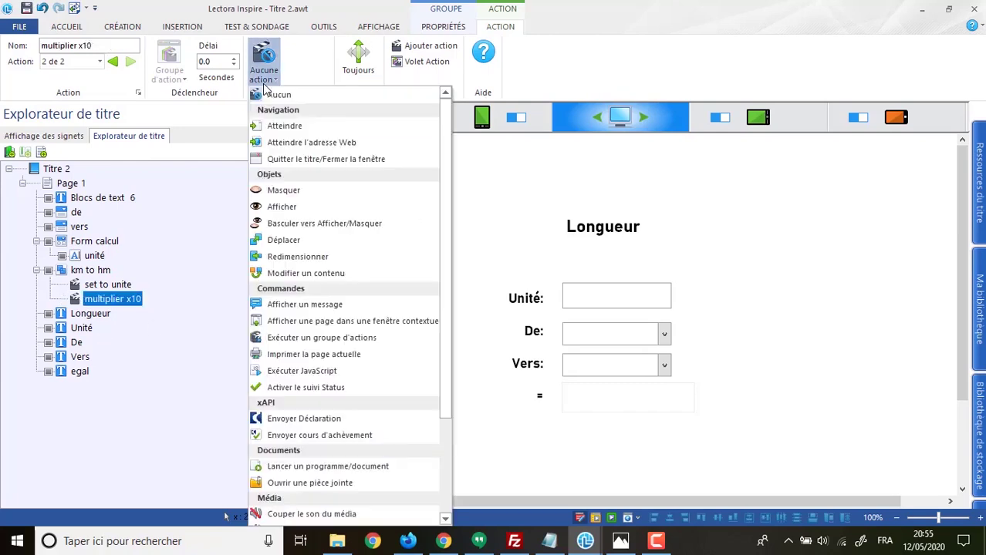
scroll(285, 478, down, 3)
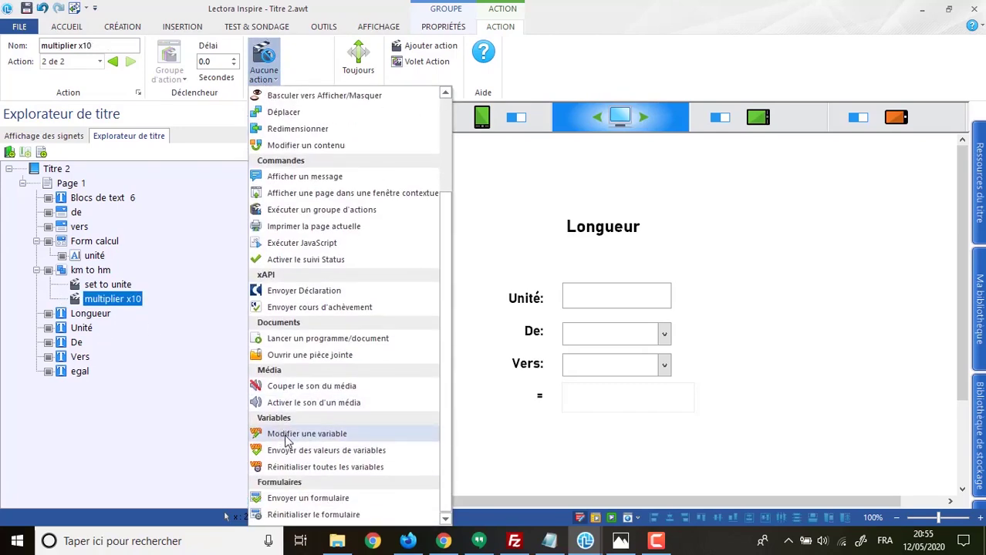
click(287, 436)
click(375, 46)
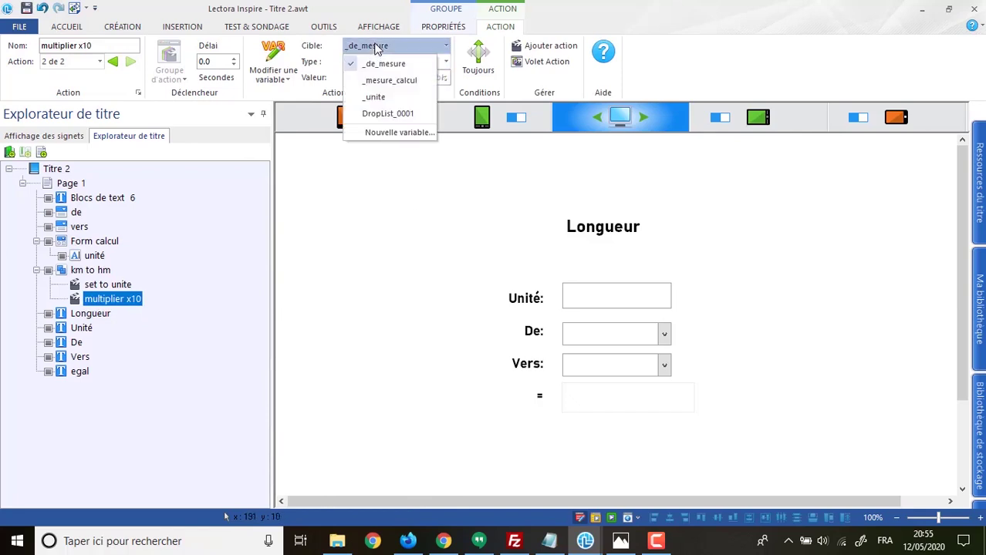
click(393, 80)
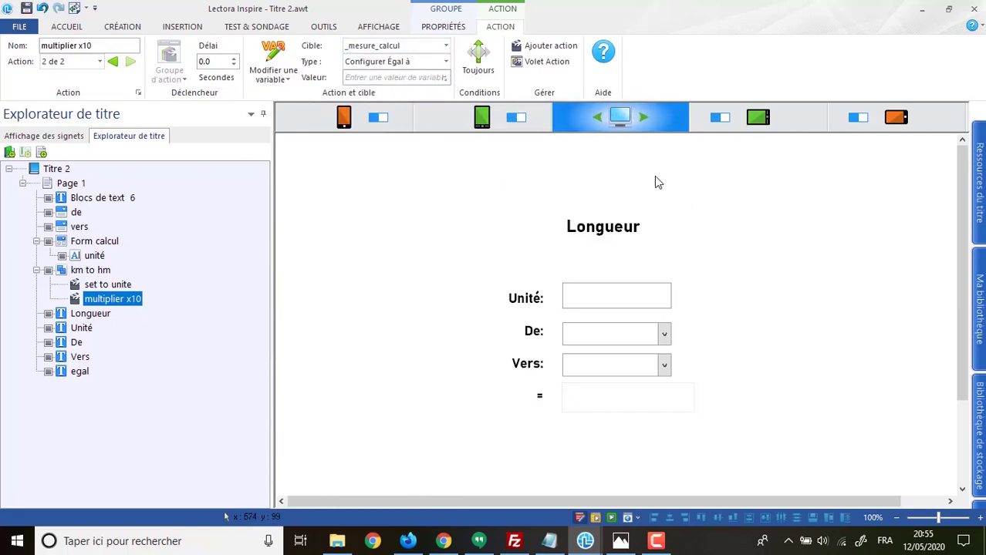
click(444, 63)
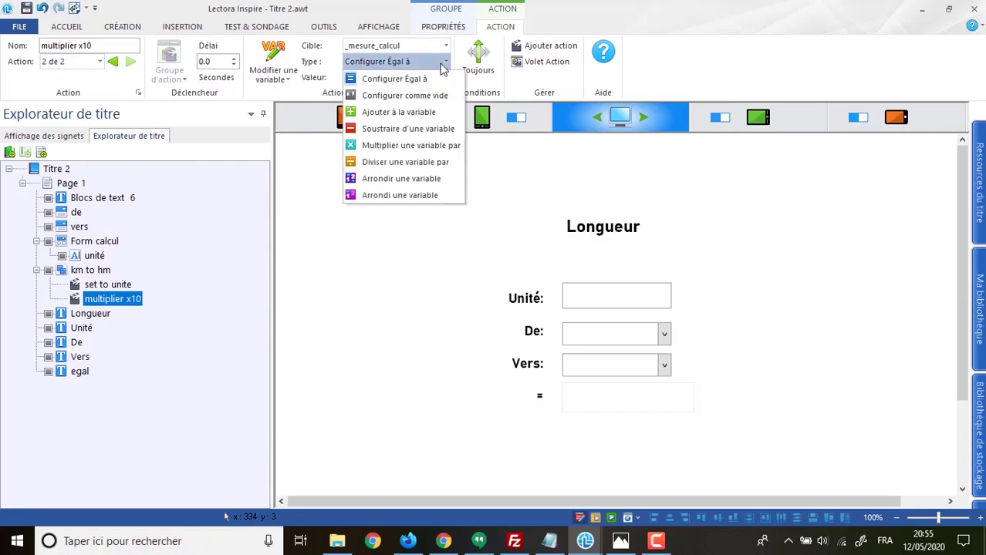
click(390, 146)
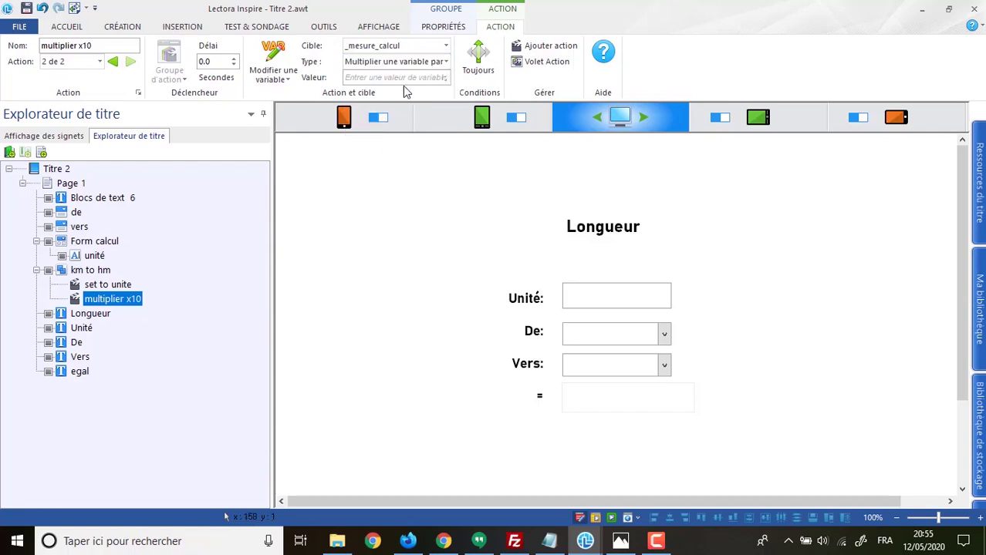
click(404, 77)
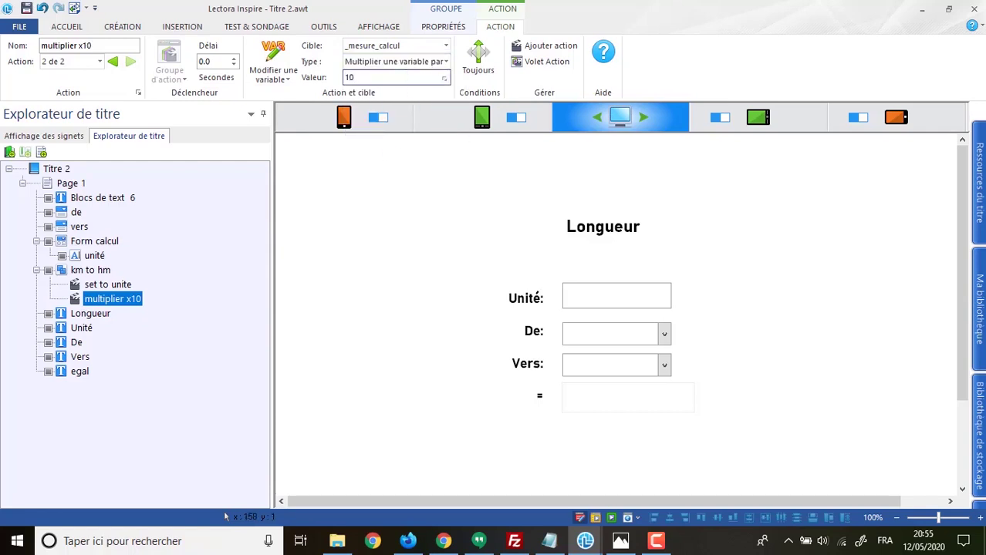
Add a third action to the "km to hm" group and rename it "add label"
click(532, 49)
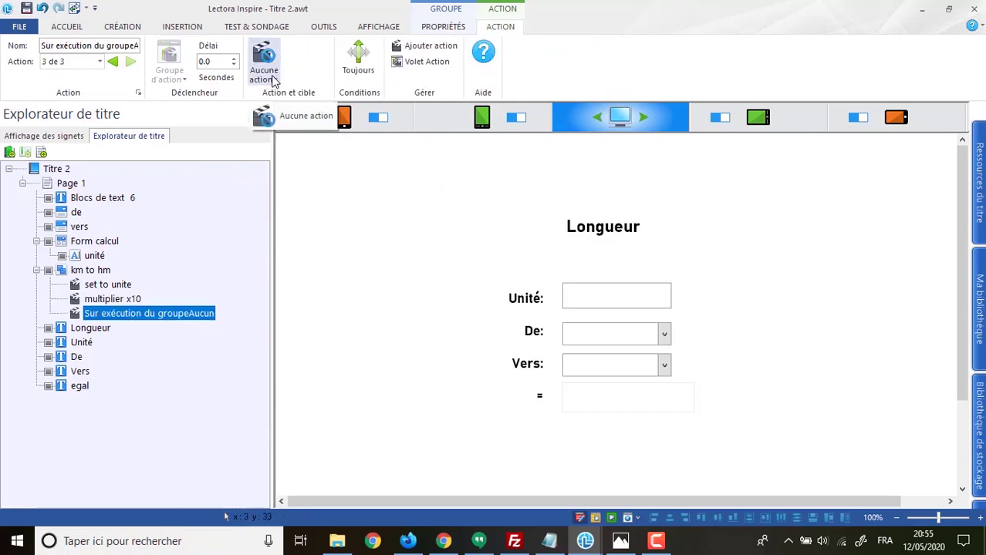
click(192, 314)
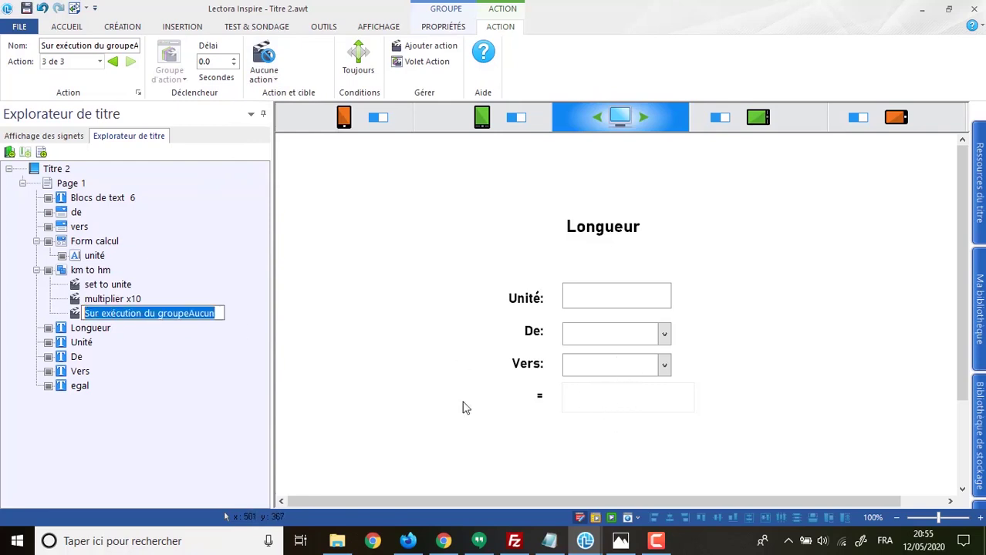
text(Ad)
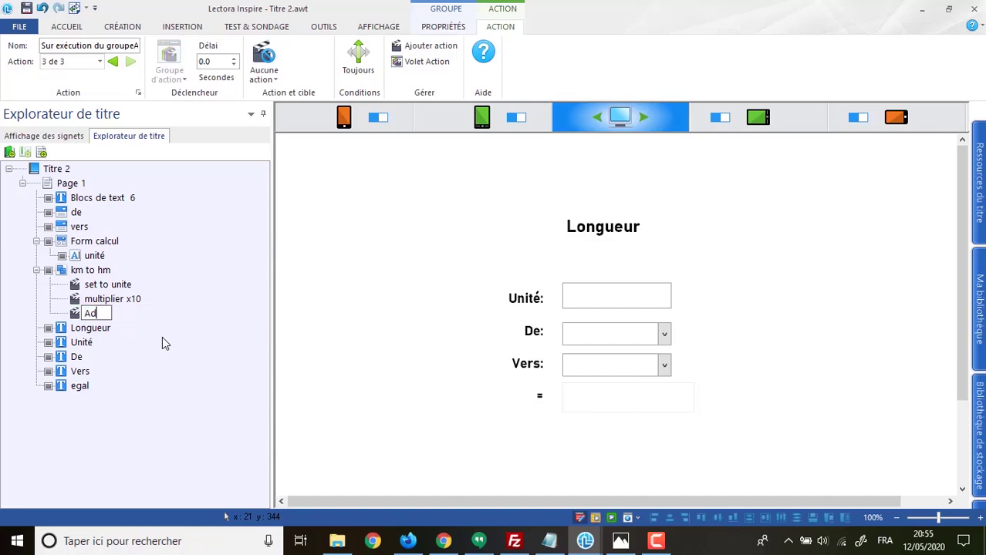
text(d label)
key(Left)
key(Left)
key(Left)
key(Left)
key(Left)
key(Left)
key(Left)
key(Left)
key(BackSpace)
text(a)
key(Return)
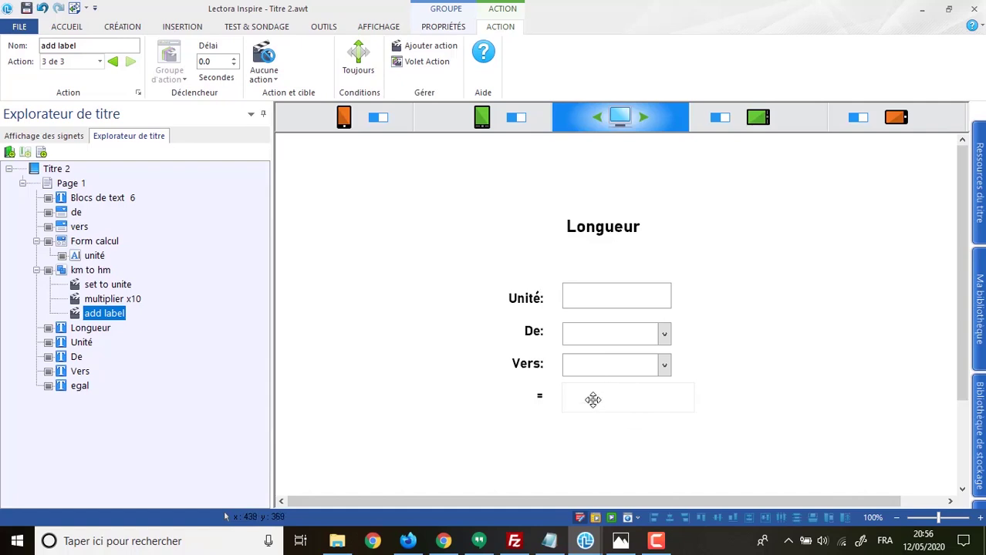
Make the "add label" action modify _mesure_calcul with Ajouter à la variable, entering the hectometre unit name as its value
click(272, 63)
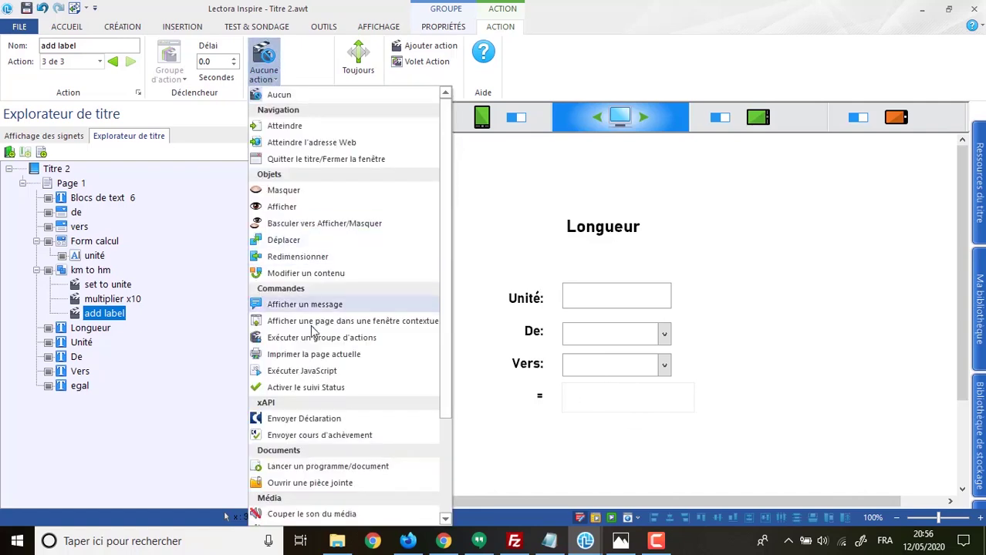
scroll(311, 324, down, 3)
scroll(301, 177, up, 2)
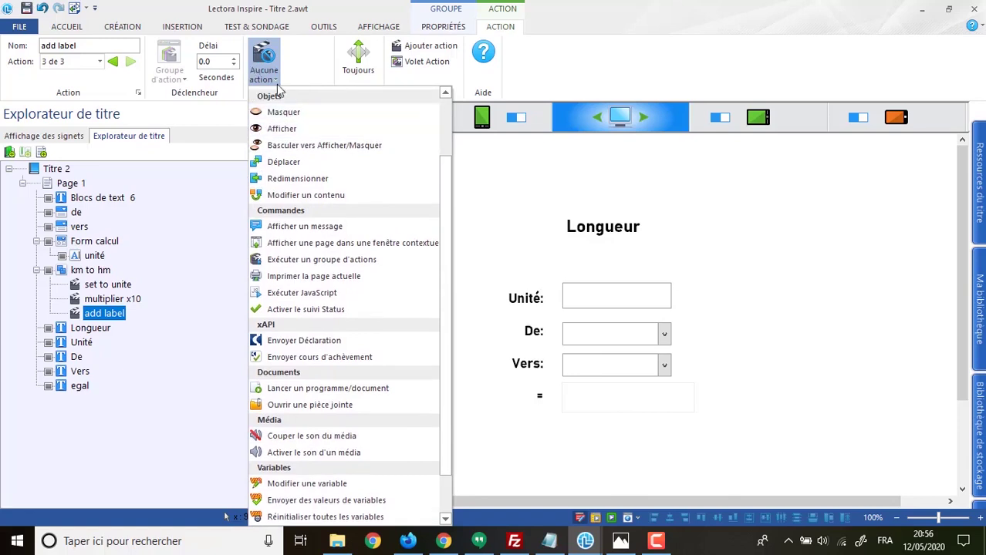
scroll(328, 432, down, 2)
click(302, 437)
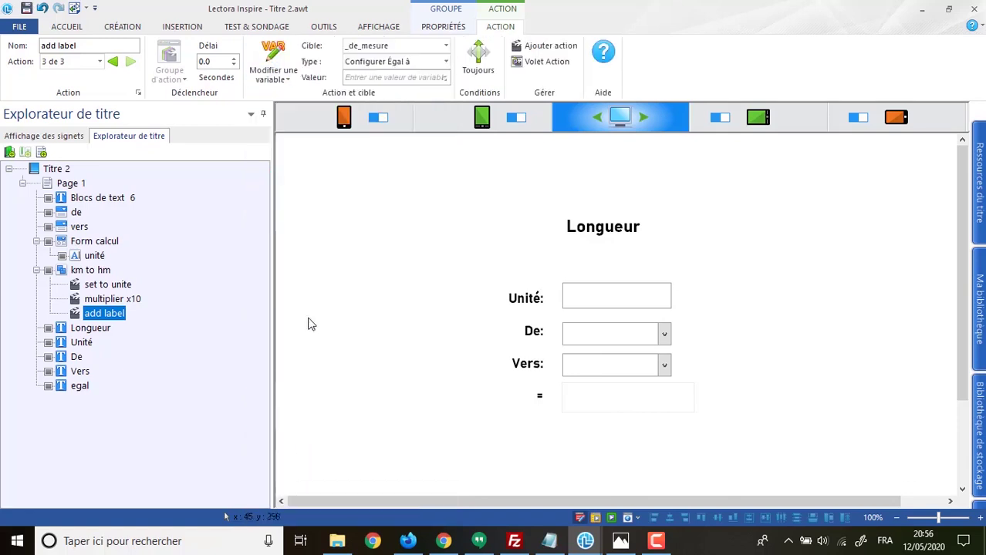
click(424, 54)
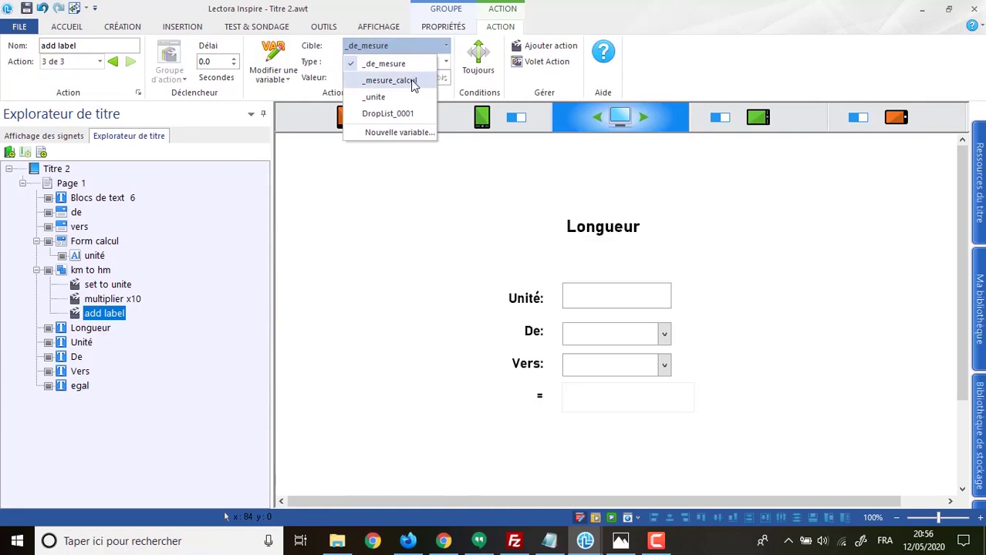
click(413, 81)
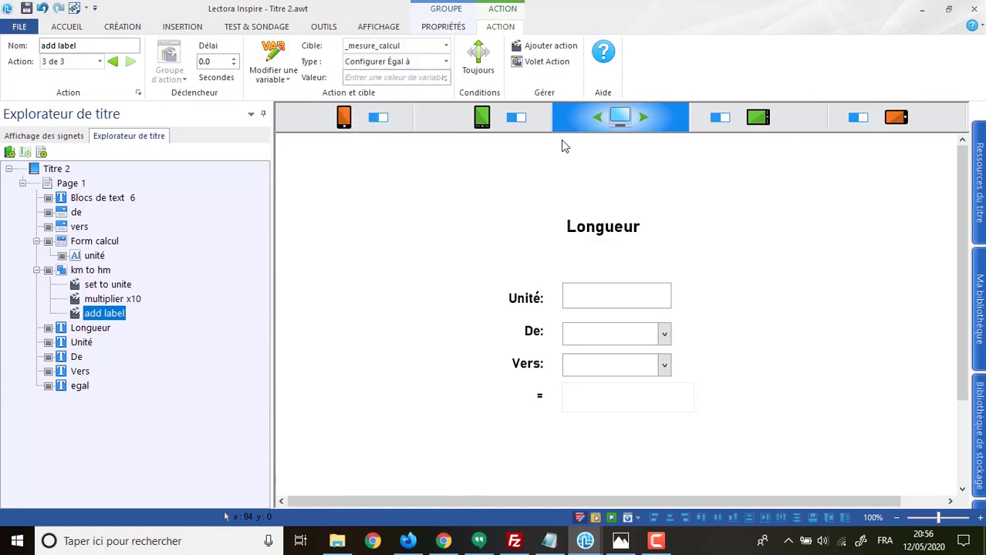
click(422, 64)
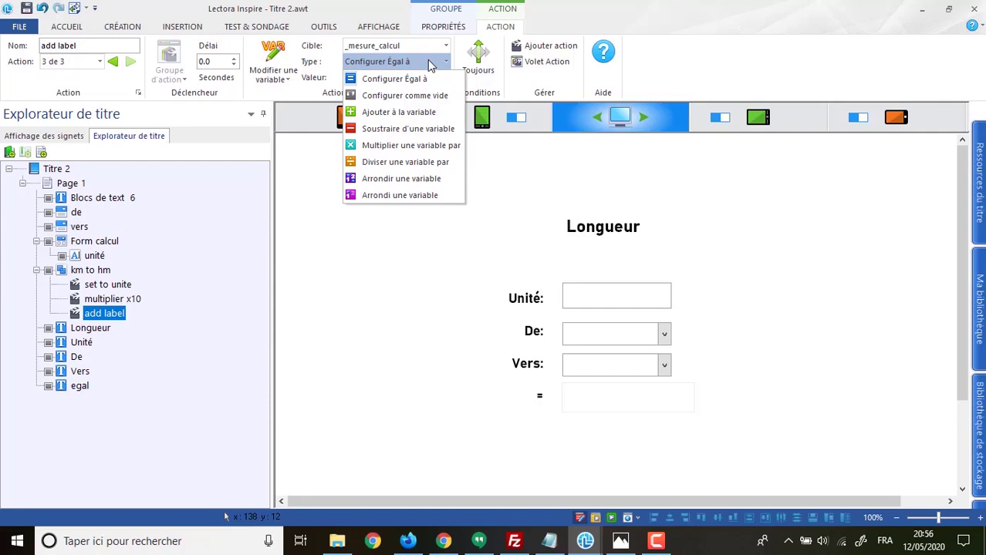
click(423, 113)
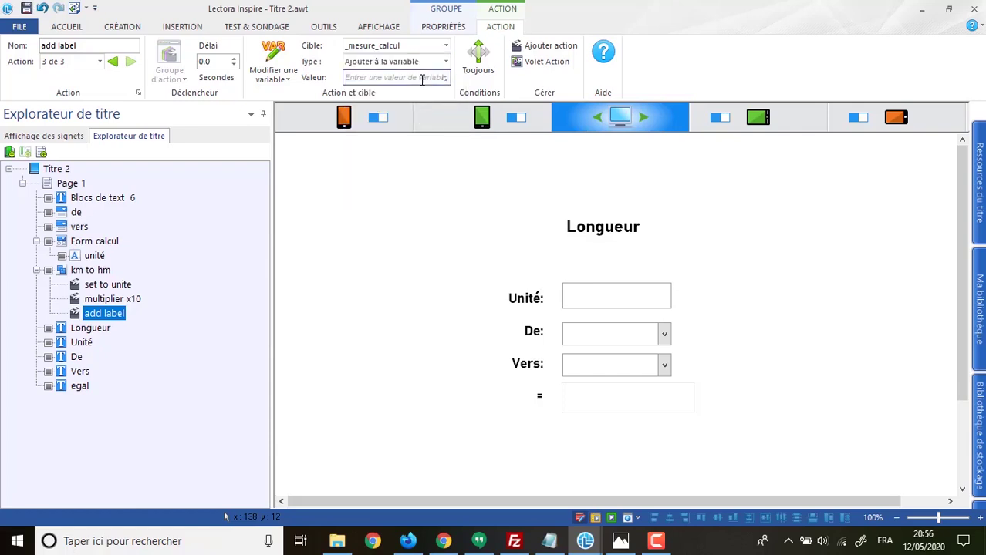
click(421, 79)
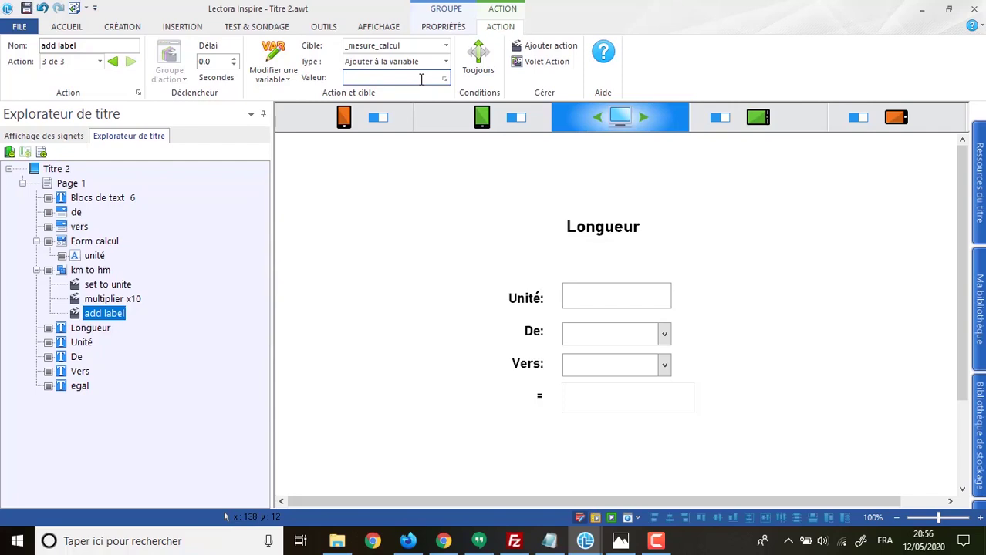
text(ctomètre)
Add a fourth action to the "km to hm" group that modifies the content of "egal" with the _mesure_calcul variable
click(551, 46)
click(263, 68)
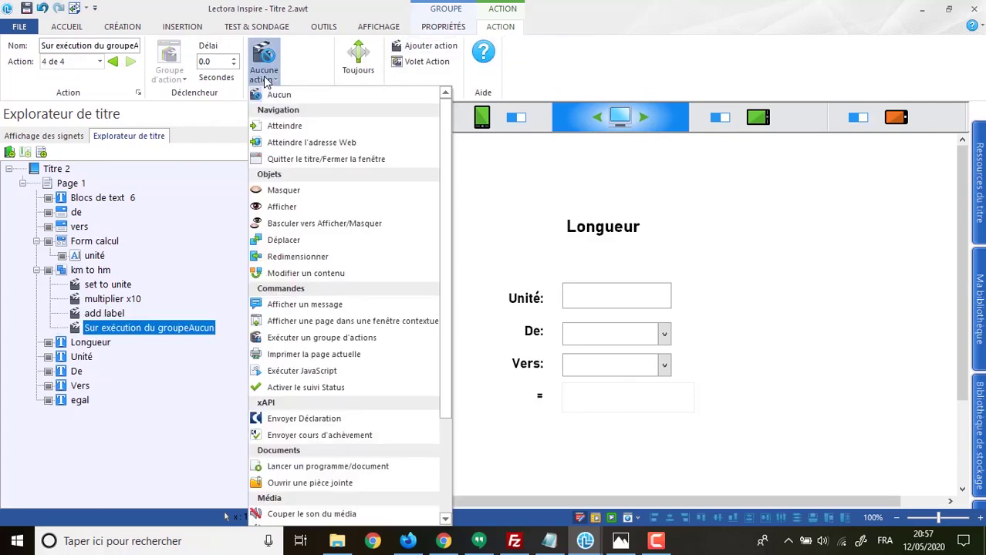
click(316, 273)
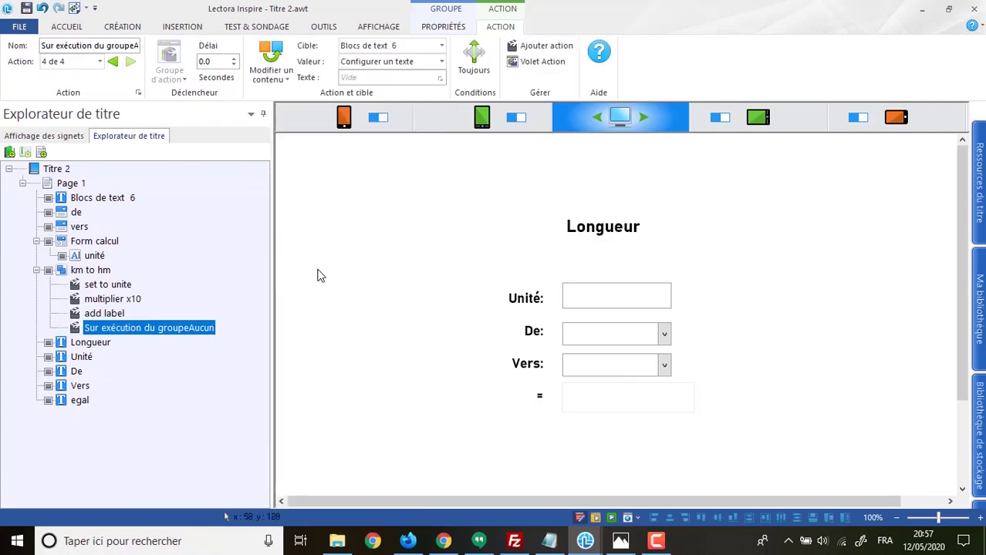
click(410, 47)
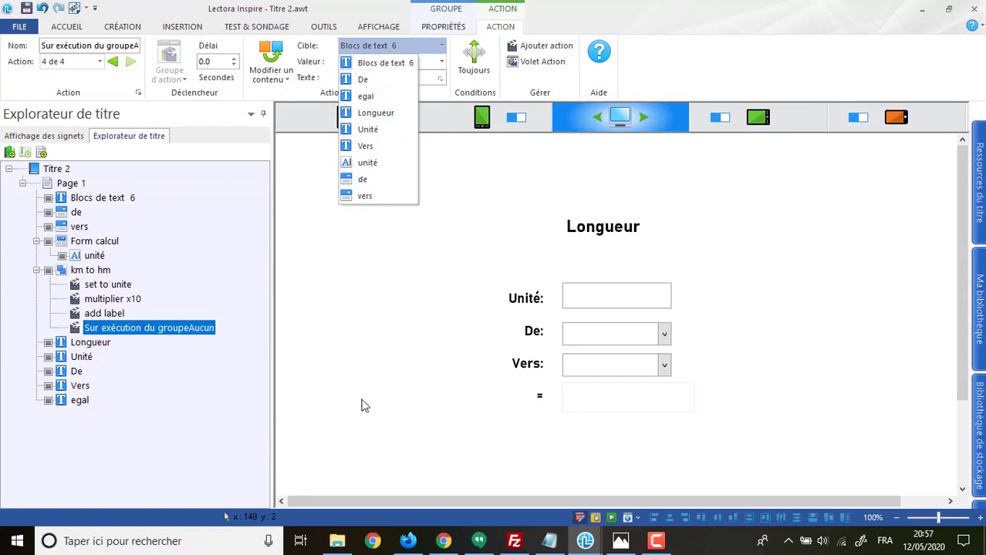
click(365, 96)
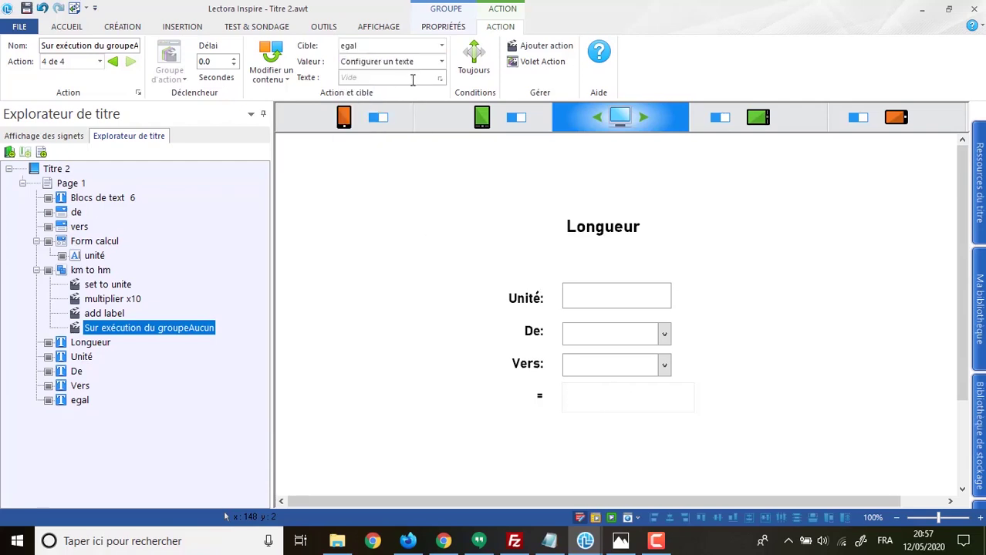
click(435, 62)
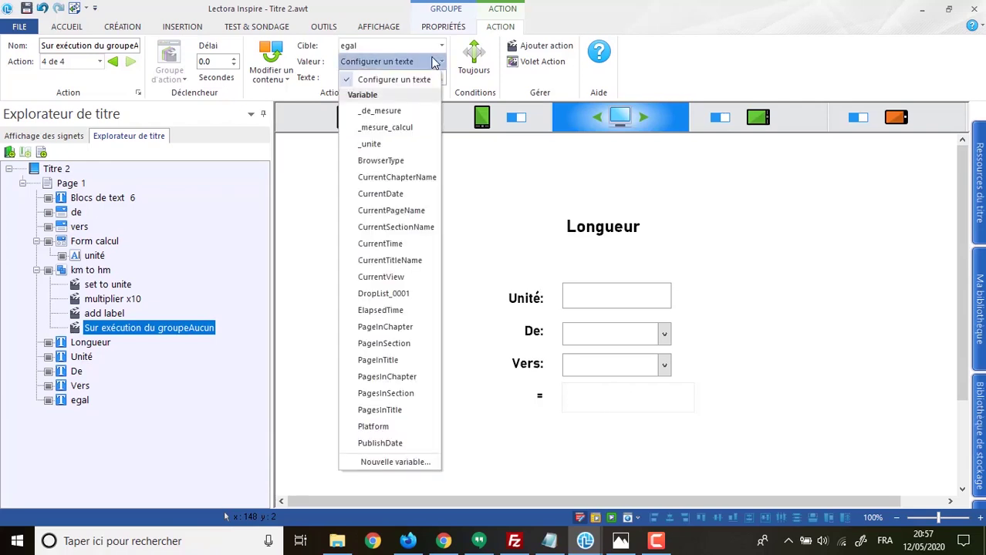
click(386, 128)
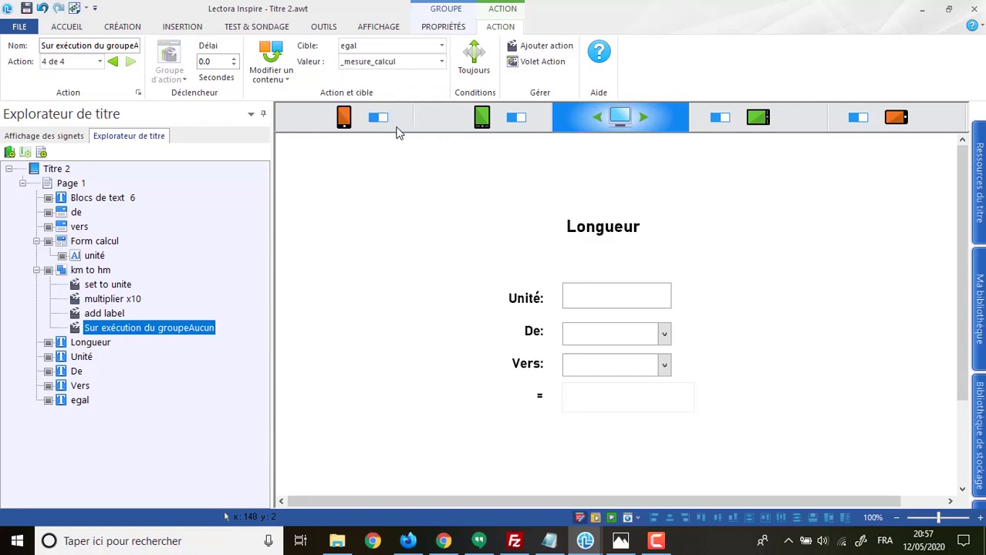
Preview the page and test a conversion of 12 from Kilomètre (km) to Hectomètre (hm), closing the preview after checking the result block
click(610, 518)
click(479, 191)
text(12)
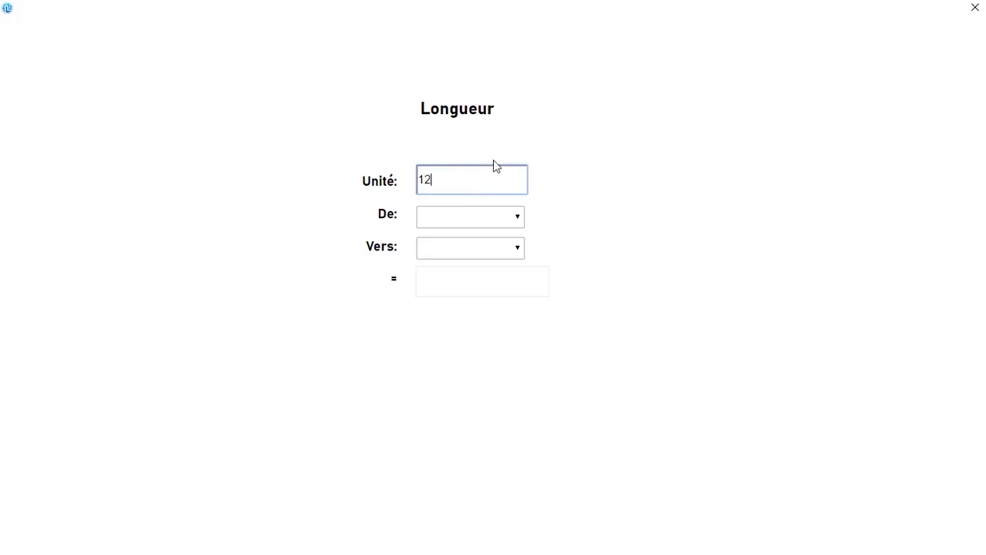
click(509, 217)
click(502, 234)
click(477, 249)
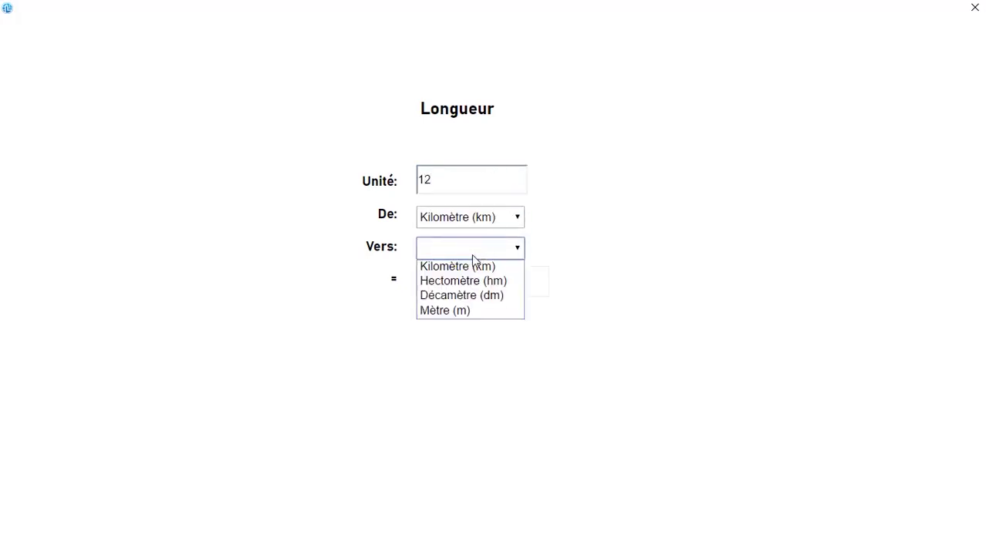
click(450, 281)
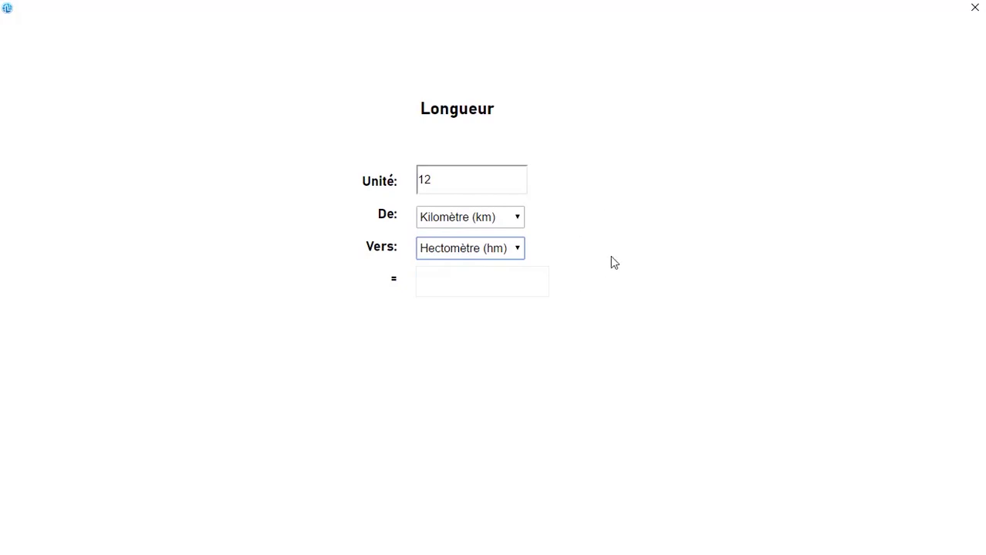
click(491, 293)
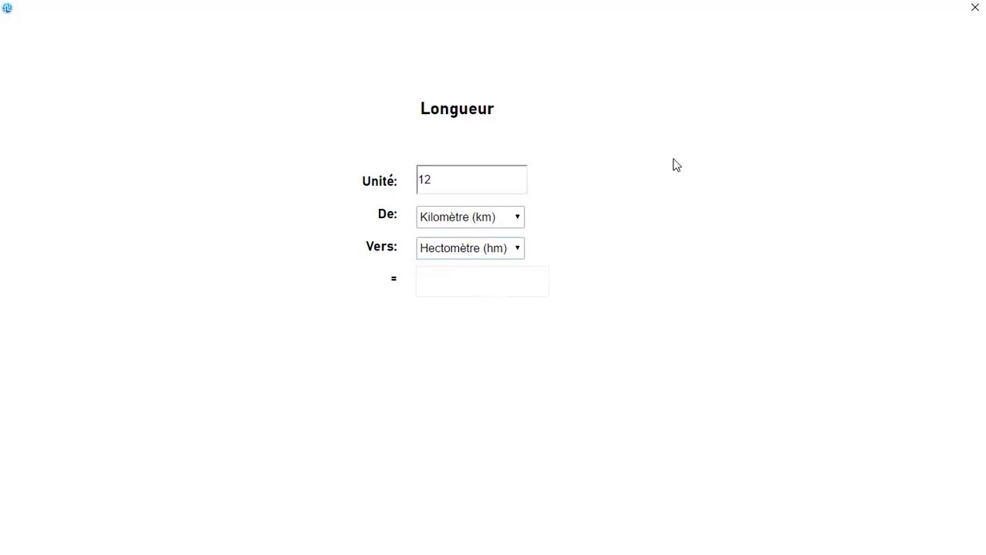
click(975, 10)
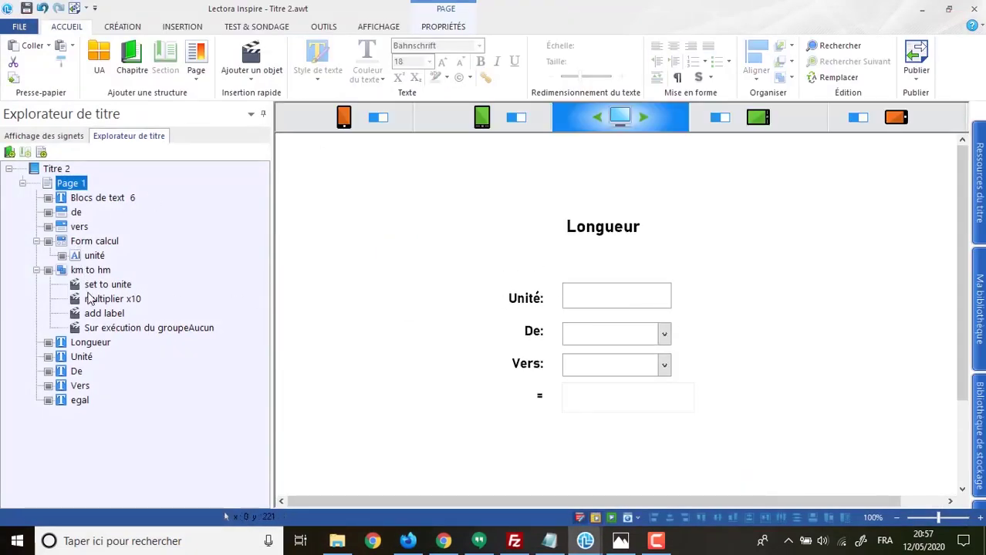
Collapse the "km to hm" group and insert a button about 113 by 49 pixels beside the De and Vers lists
click(37, 271)
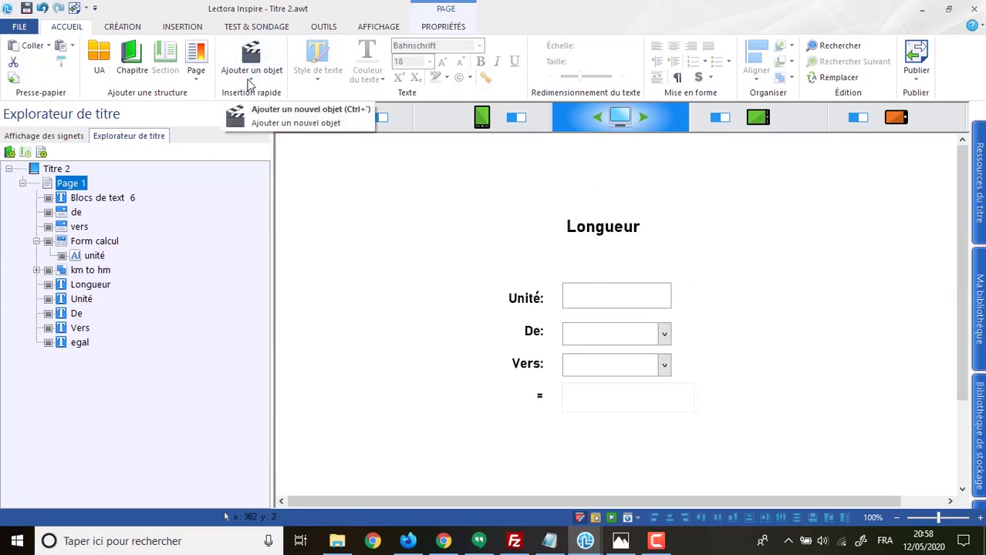
click(184, 29)
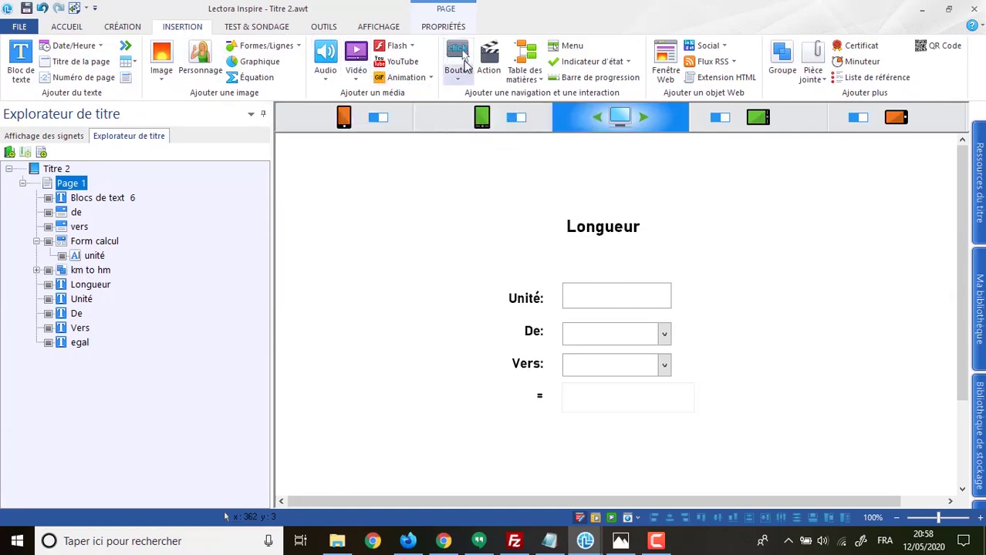
click(463, 55)
drag(627, 317, 758, 330)
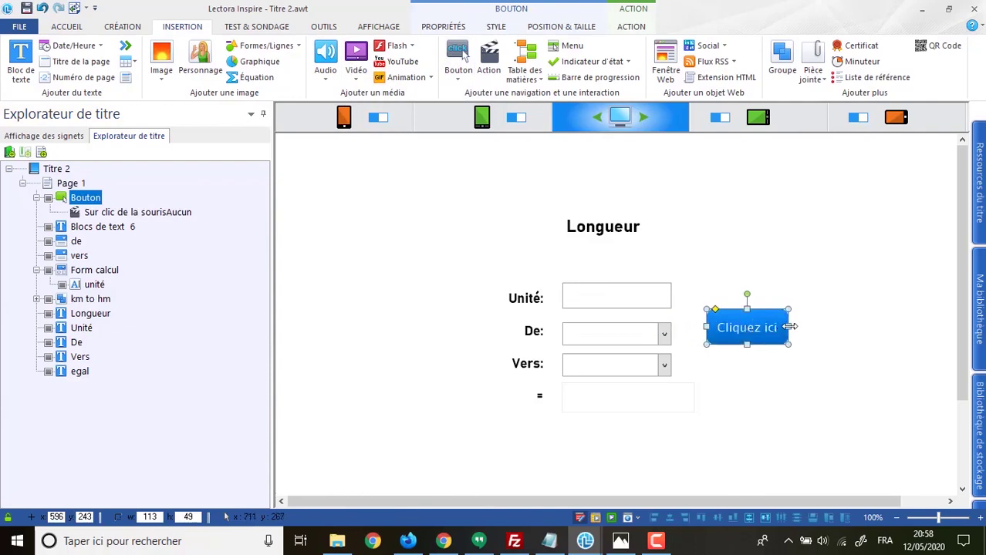
Label the new button "Convert" and move it slightly away from the lists, to about x 615, y 241
click(771, 327)
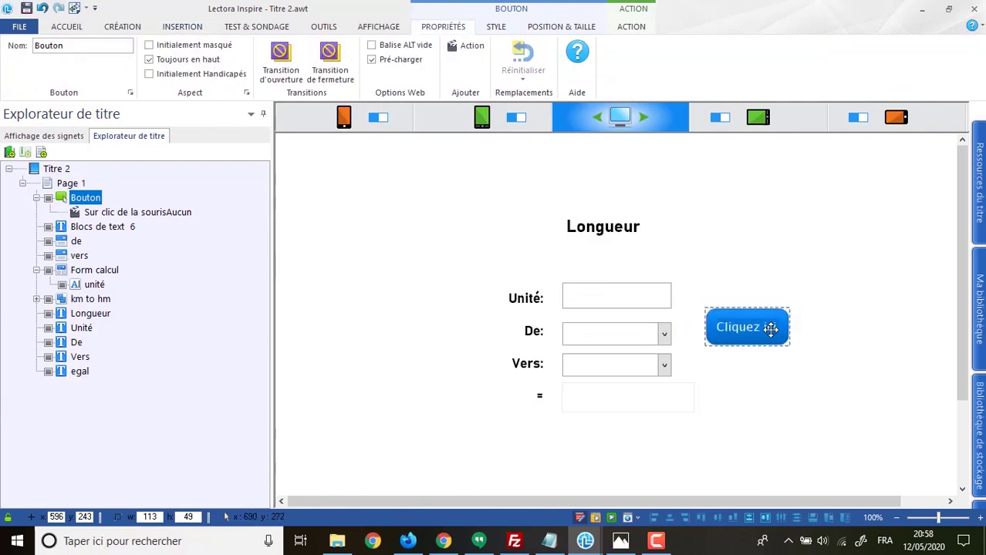
text(cal)
key(BackSpace)
key(BackSpace)
key(BackSpace)
text(Con)
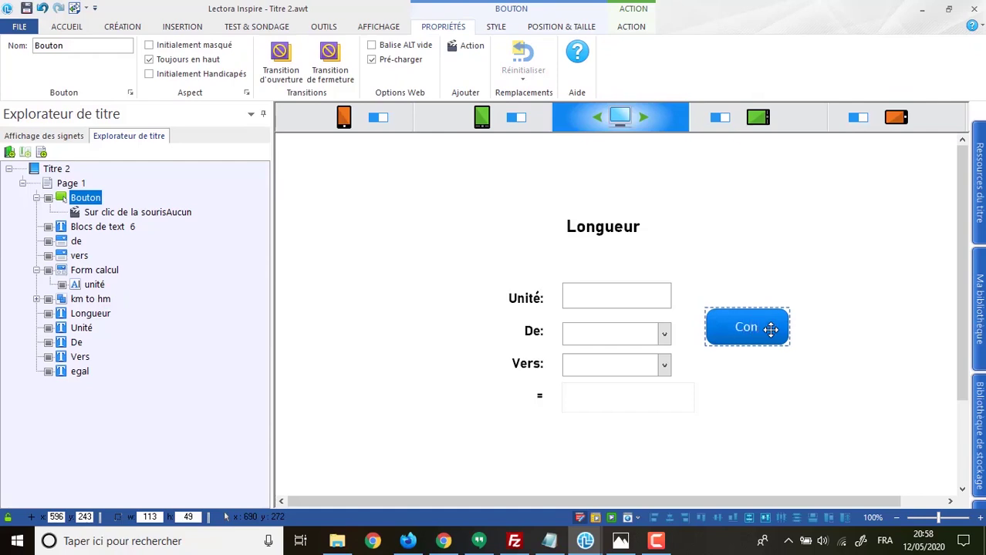
text(vert)
click(827, 297)
drag(744, 335, 758, 329)
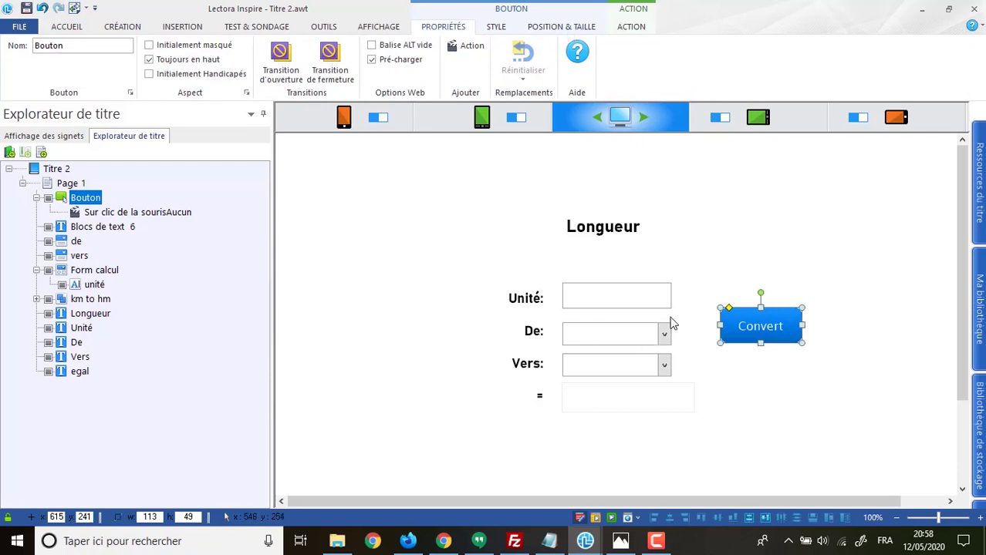
Fill the Convert button with dark red
click(497, 28)
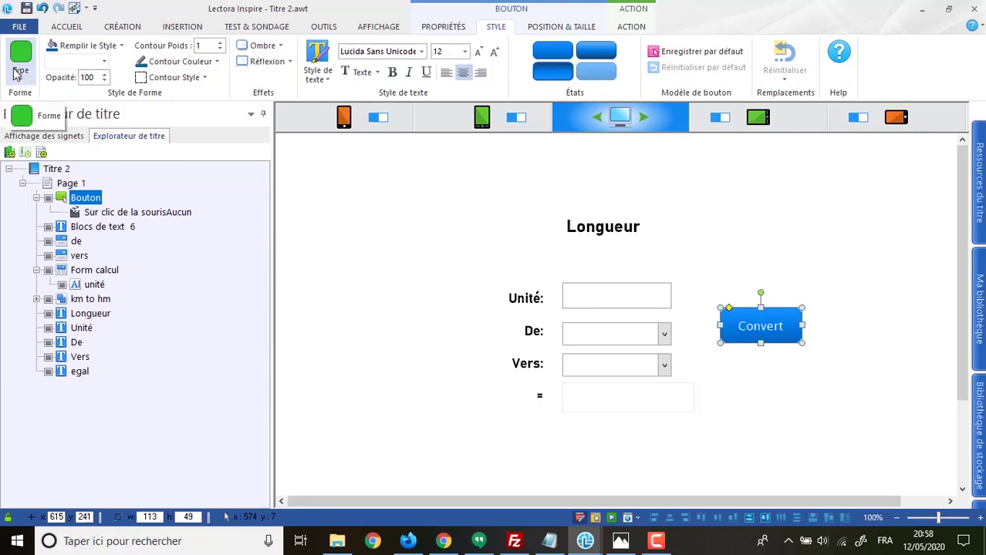
click(104, 48)
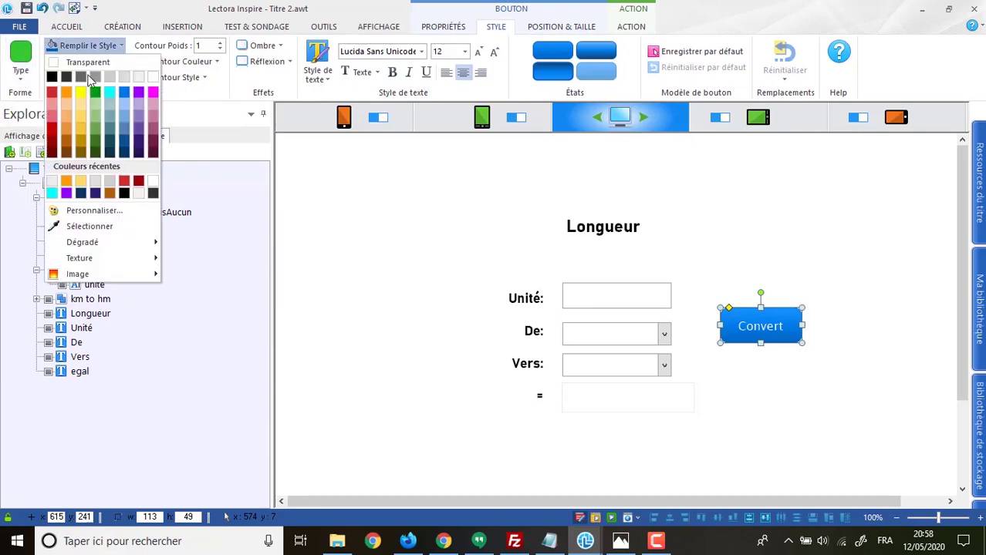
click(52, 146)
click(760, 232)
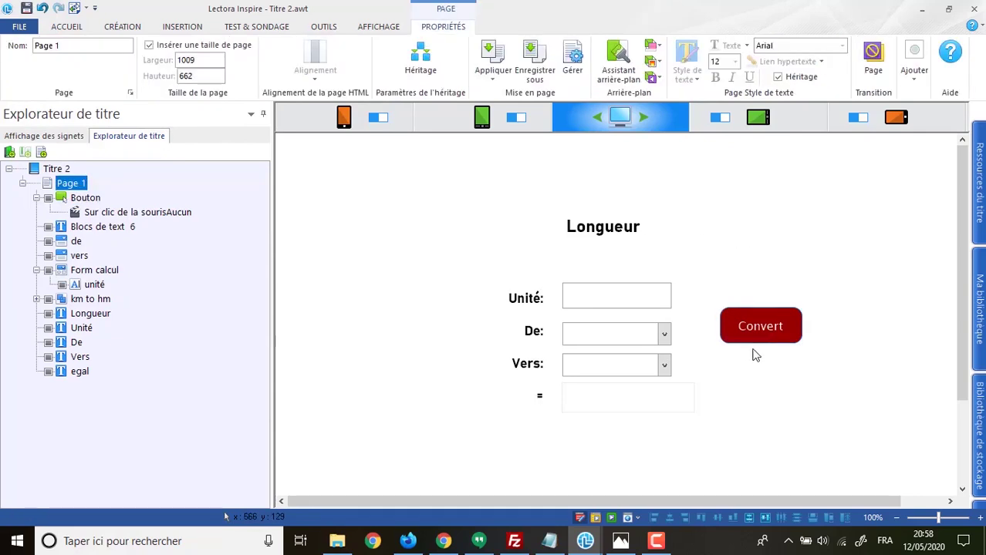
Enlarge the Convert button's text to size 14 and make it bold
click(763, 334)
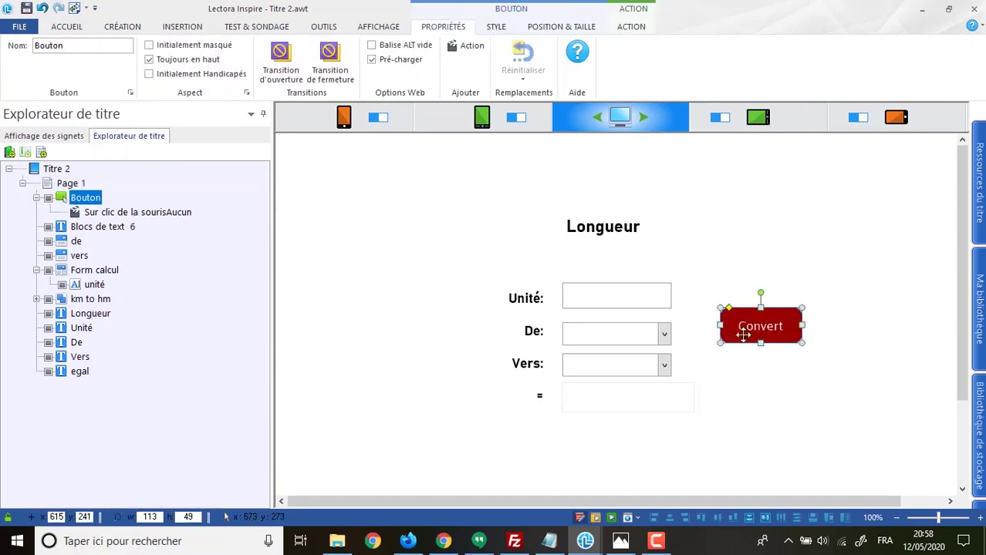
double_click(757, 326)
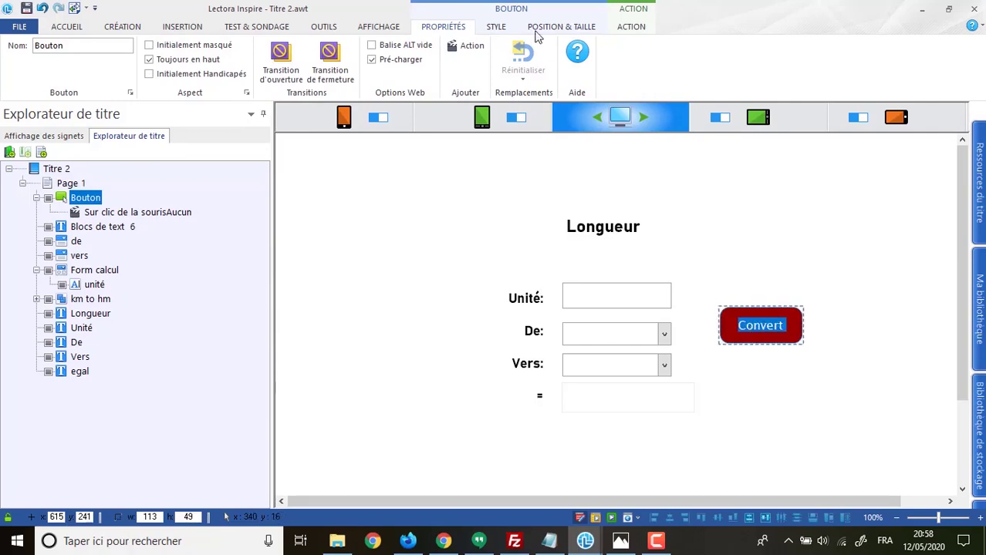
click(497, 29)
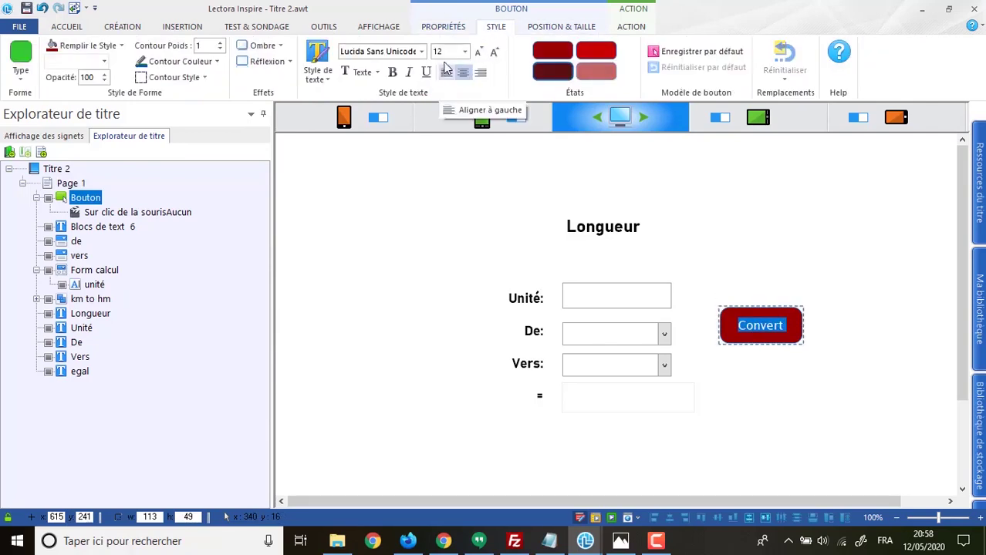
click(495, 60)
click(392, 71)
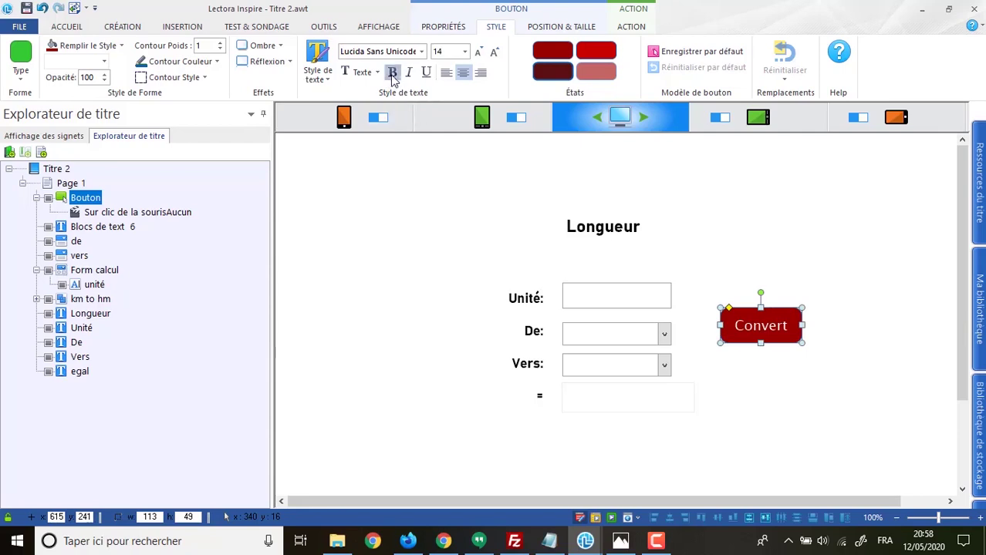
click(839, 382)
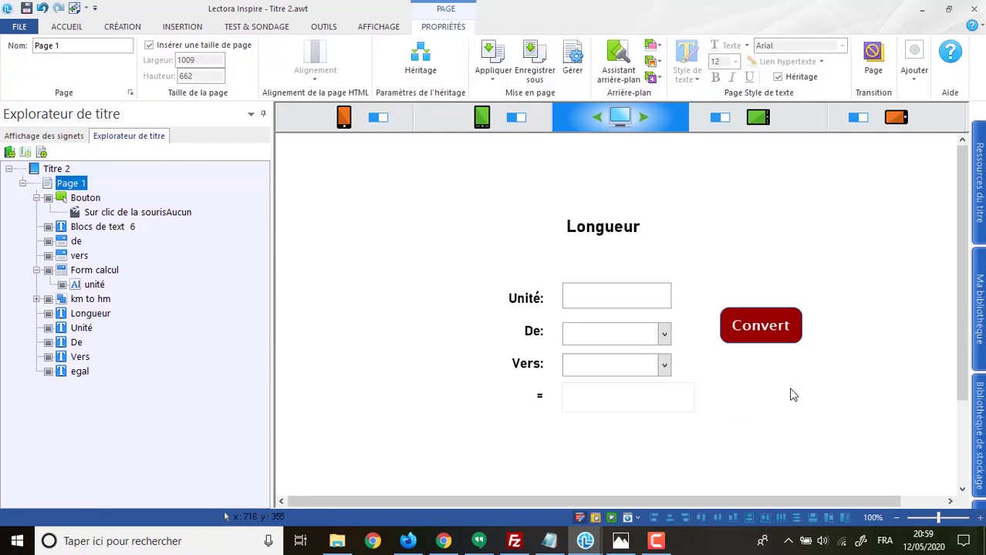
Rename the Convert button's mouse-click action as "run km to hm"
click(775, 327)
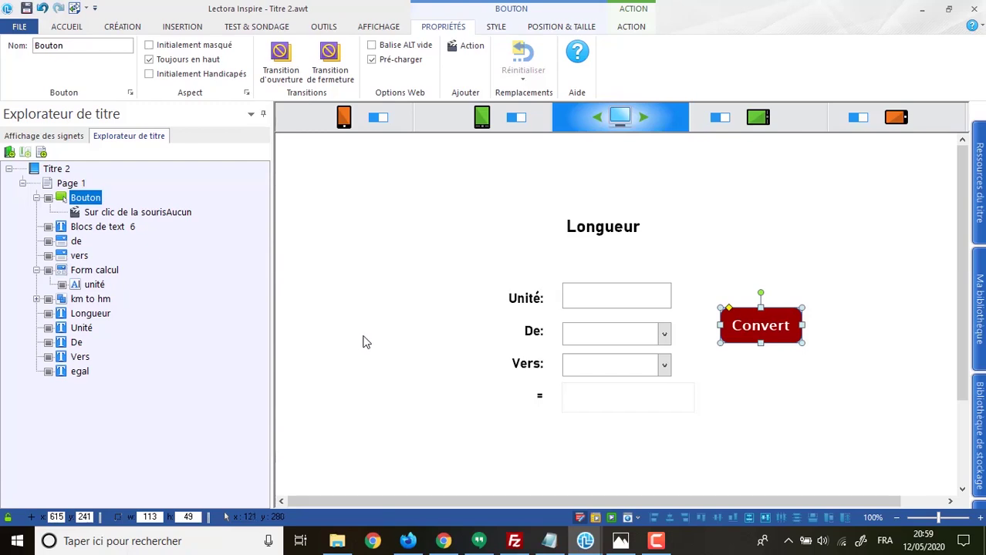
click(99, 216)
click(99, 216)
click(99, 215)
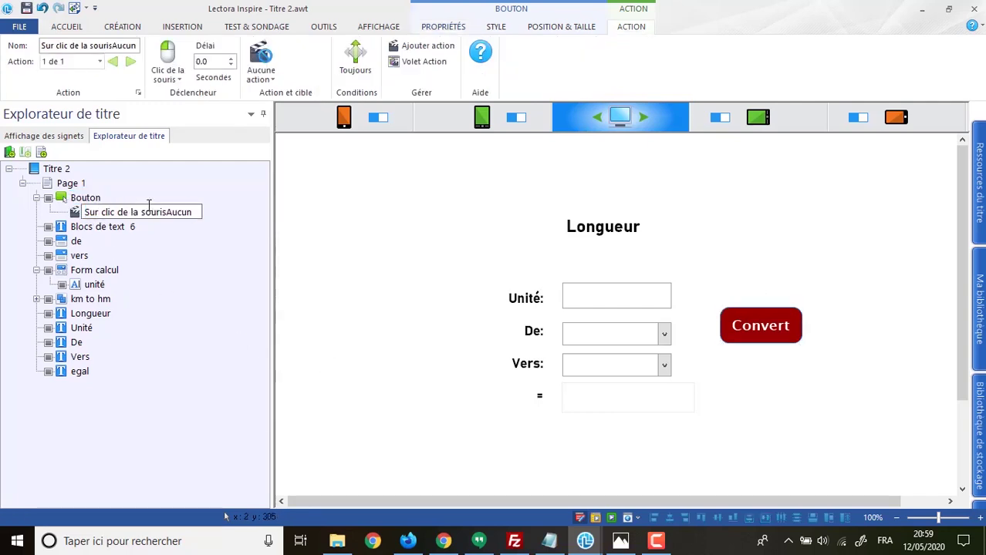
drag(193, 212, 61, 202)
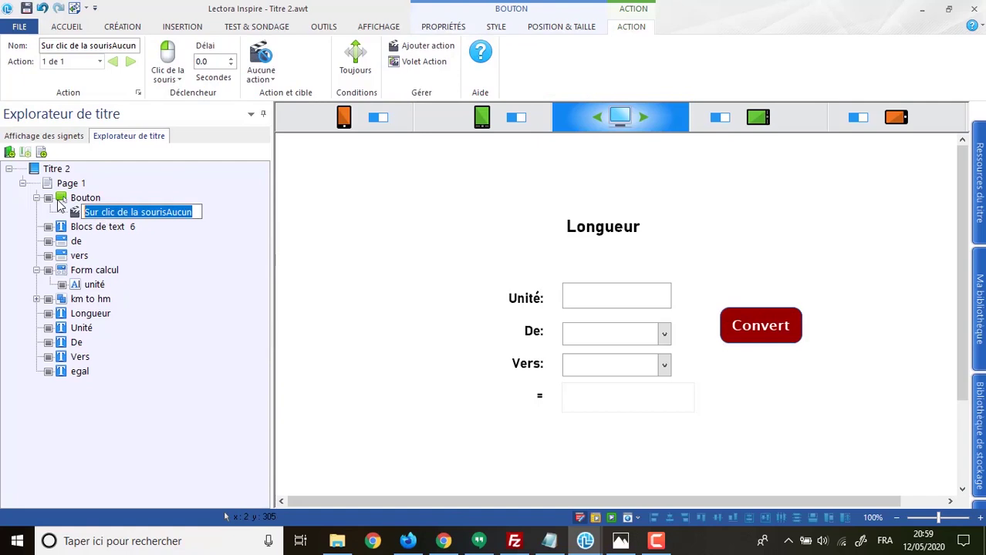
text(ru)
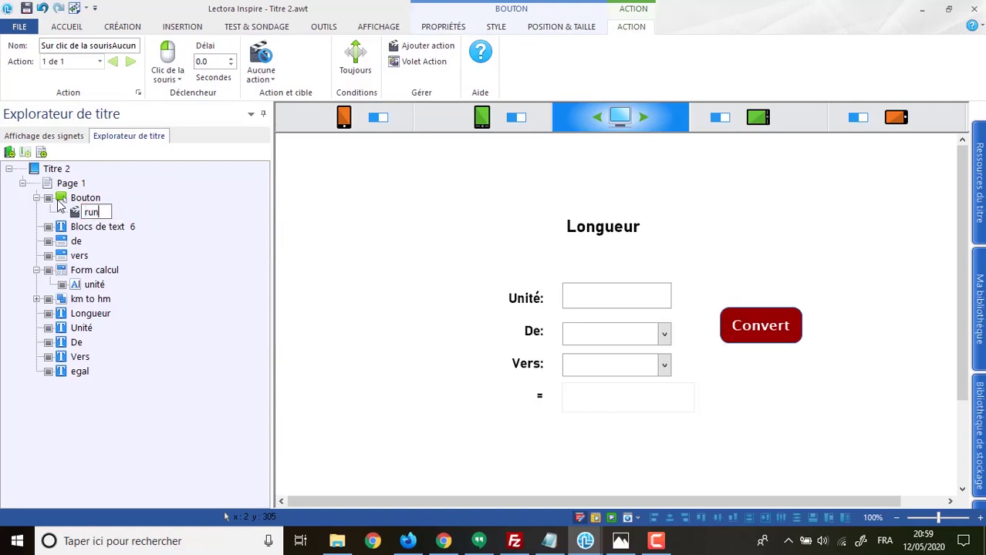
text(n km to )
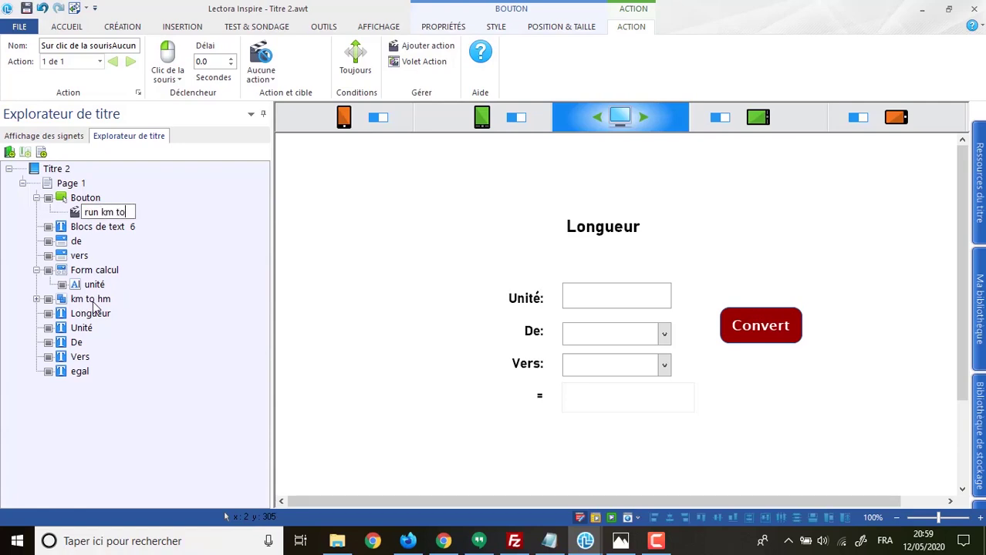
text(hm)
key(Return)
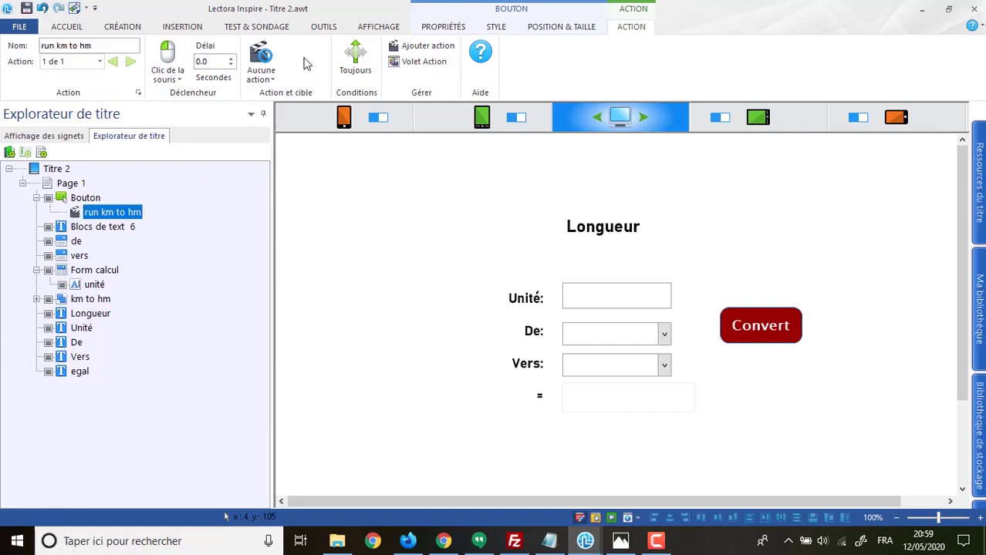
Make the "run km to hm" action use Exécuter un groupe d'actions with the "km to hm" group as its target
click(265, 77)
scroll(337, 337, down, 2)
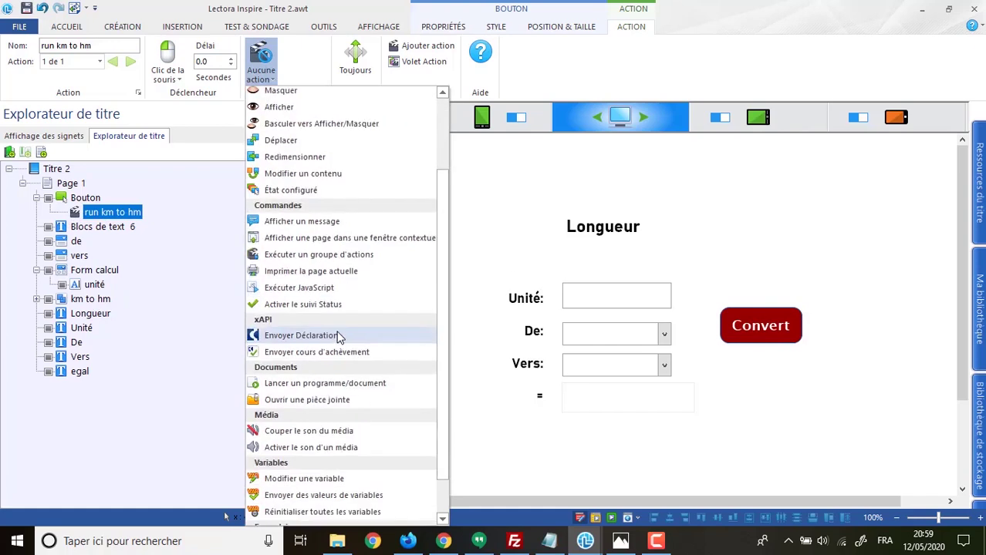
scroll(337, 337, down, 1)
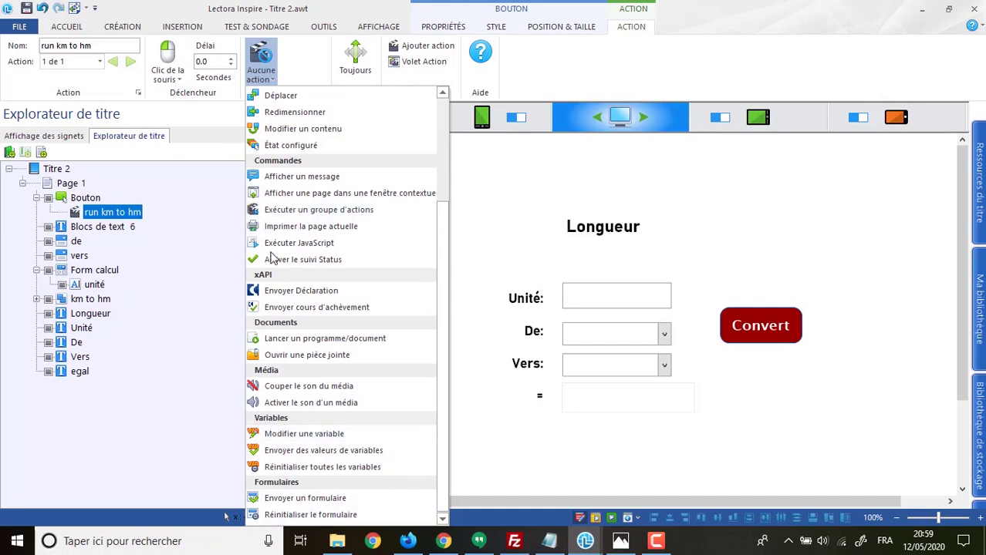
click(337, 211)
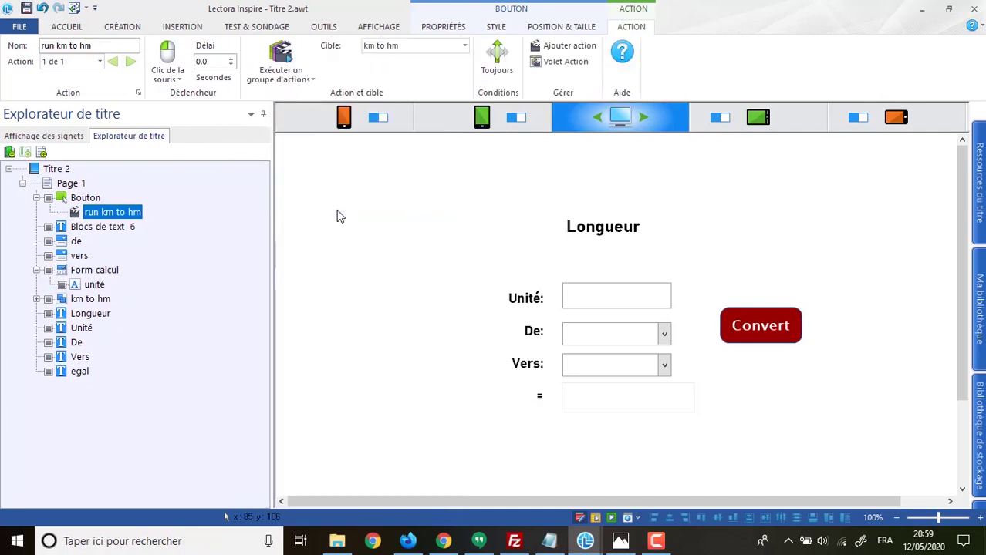
click(444, 48)
click(397, 63)
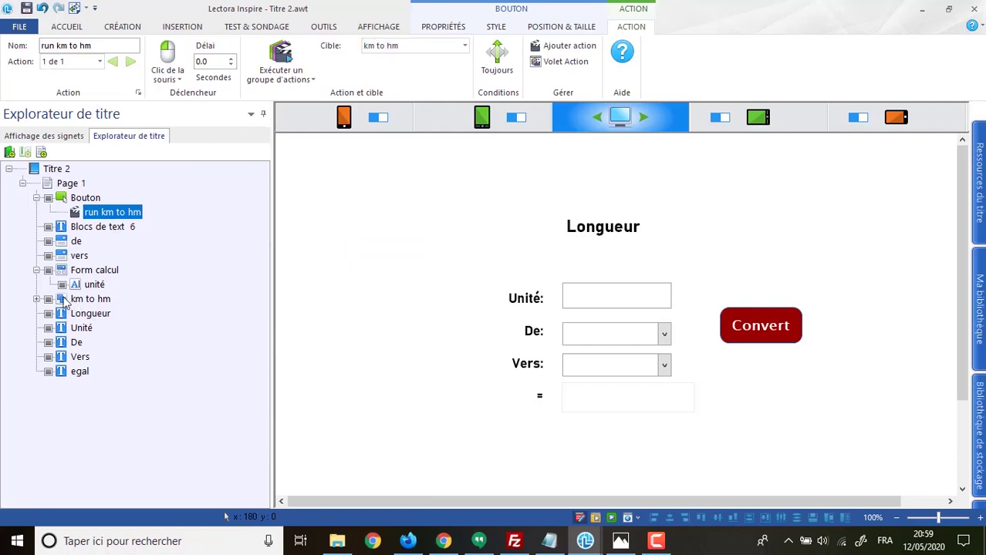
click(68, 301)
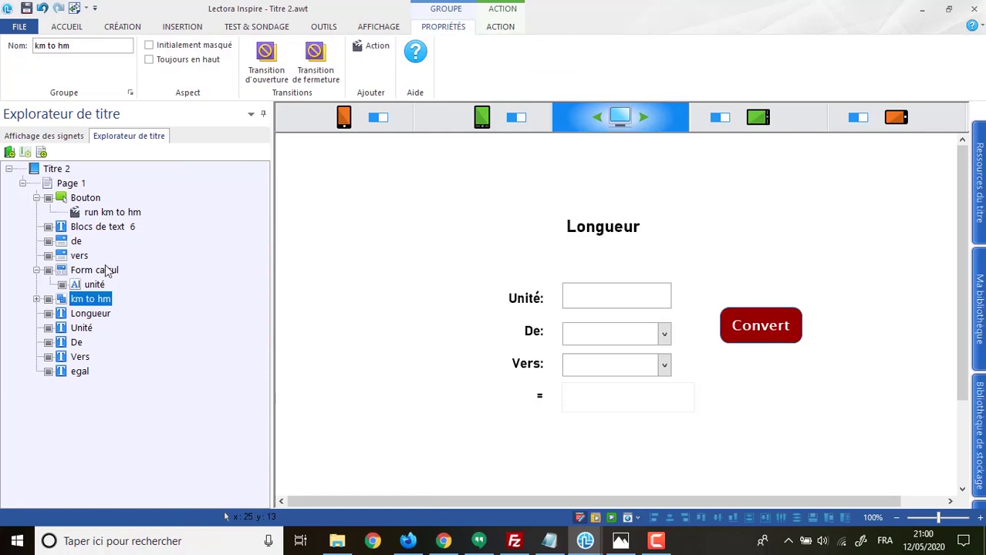
click(101, 214)
click(391, 45)
click(395, 48)
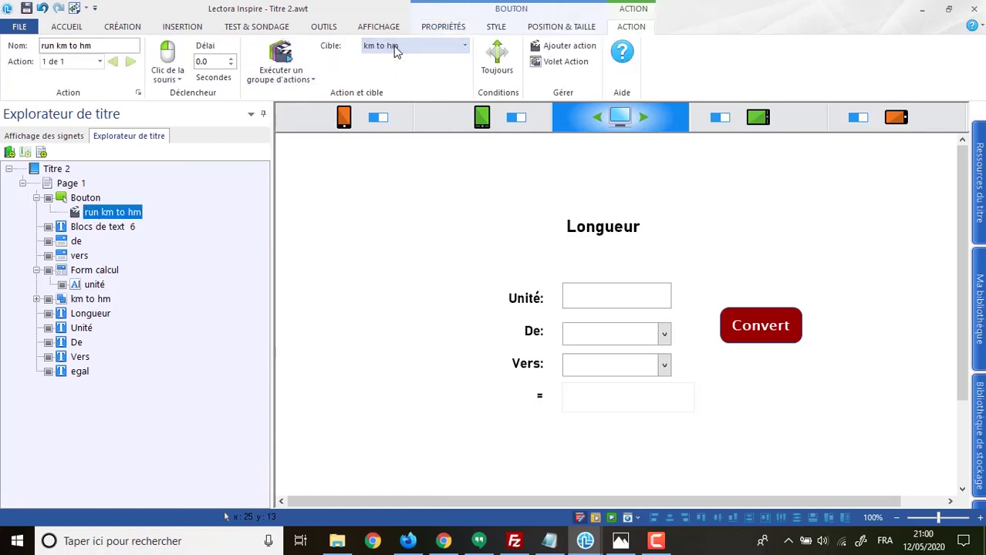
Open the conditions of the "run km to hm" action and require all of them with Toutes les conditions doivent être vraies
click(498, 62)
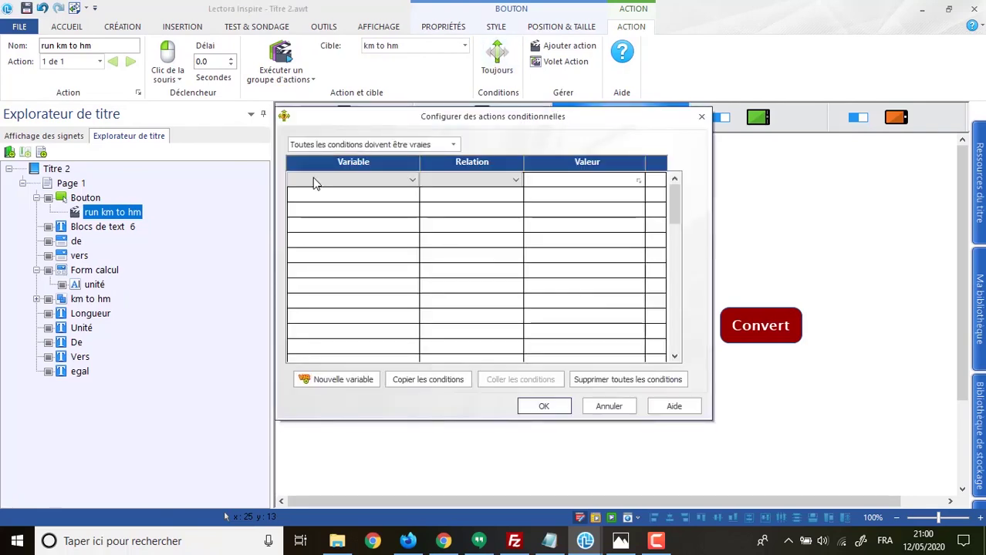
click(401, 145)
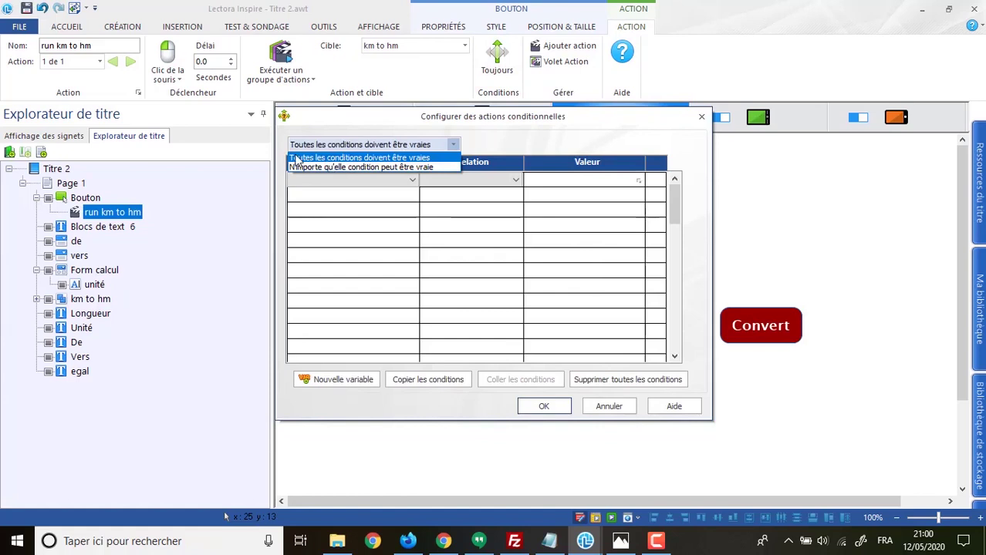
click(409, 159)
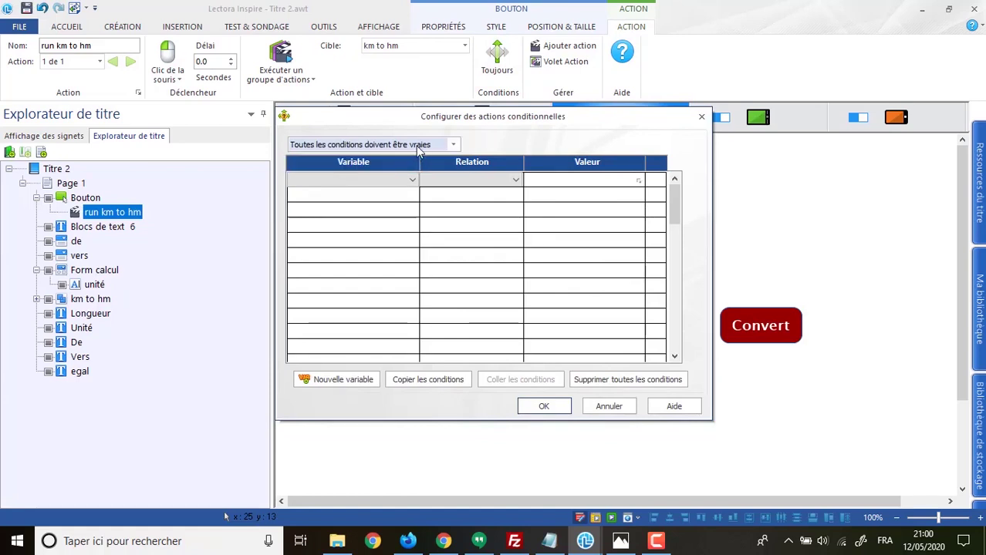
click(418, 147)
click(418, 152)
Define the first condition as _de_mesure, Égal à, "Kilomètre (km)"
click(411, 182)
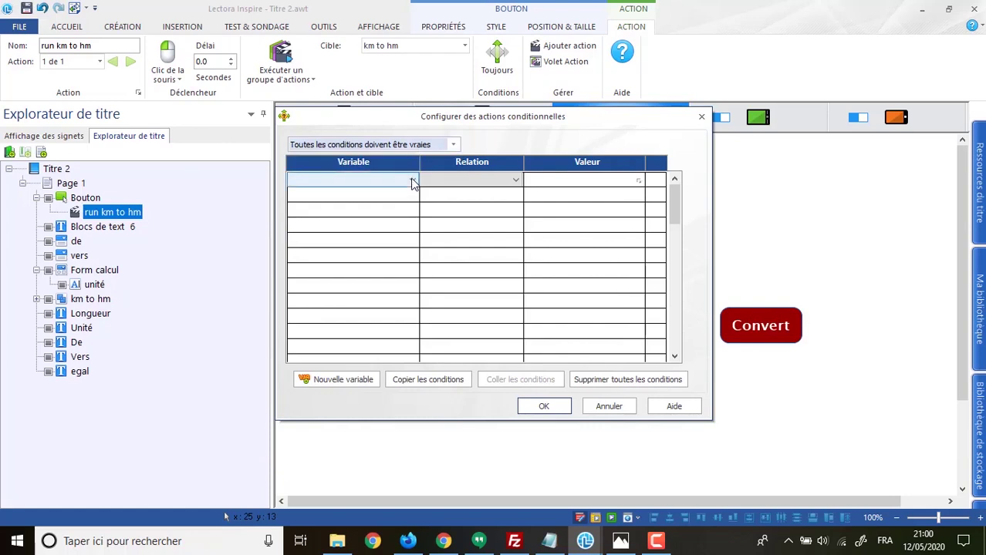
click(411, 182)
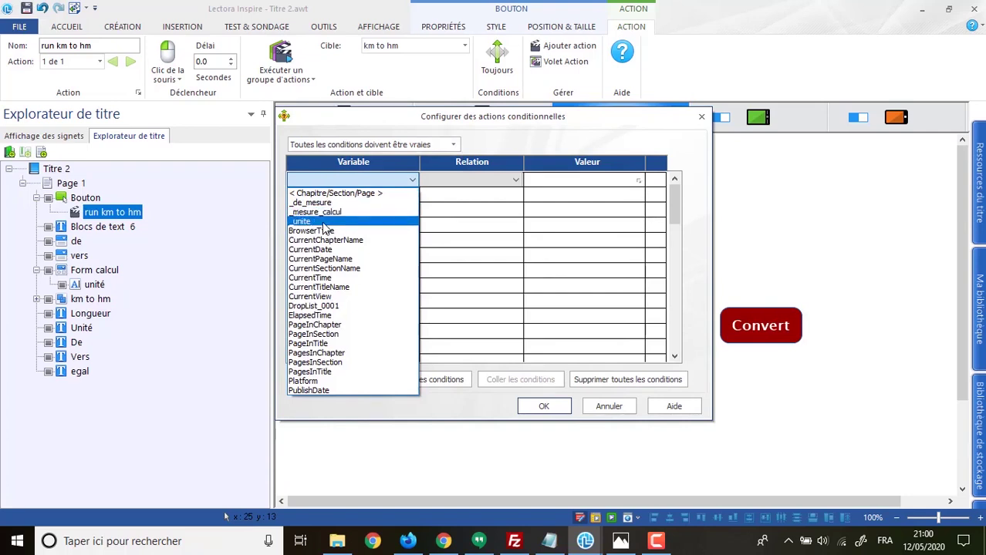
click(317, 202)
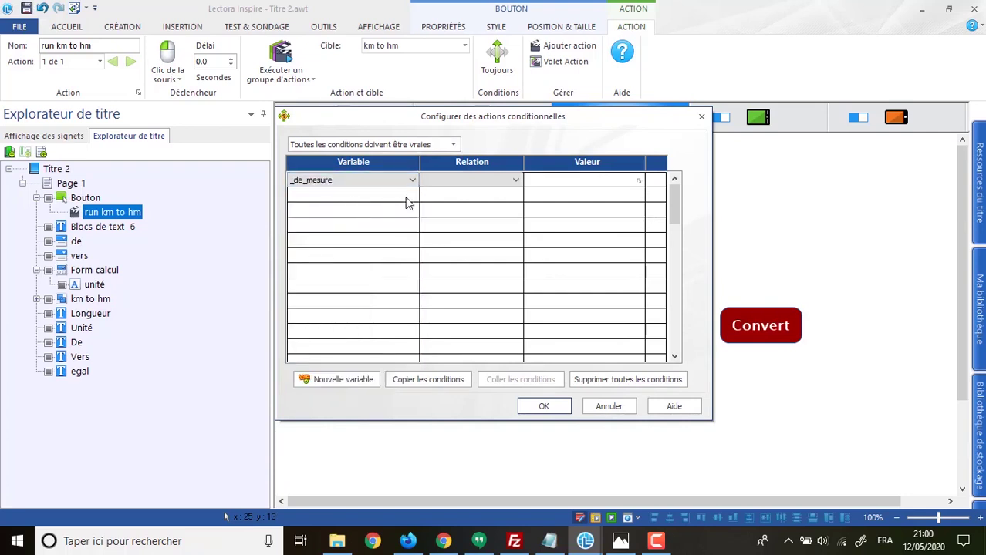
click(494, 185)
click(512, 183)
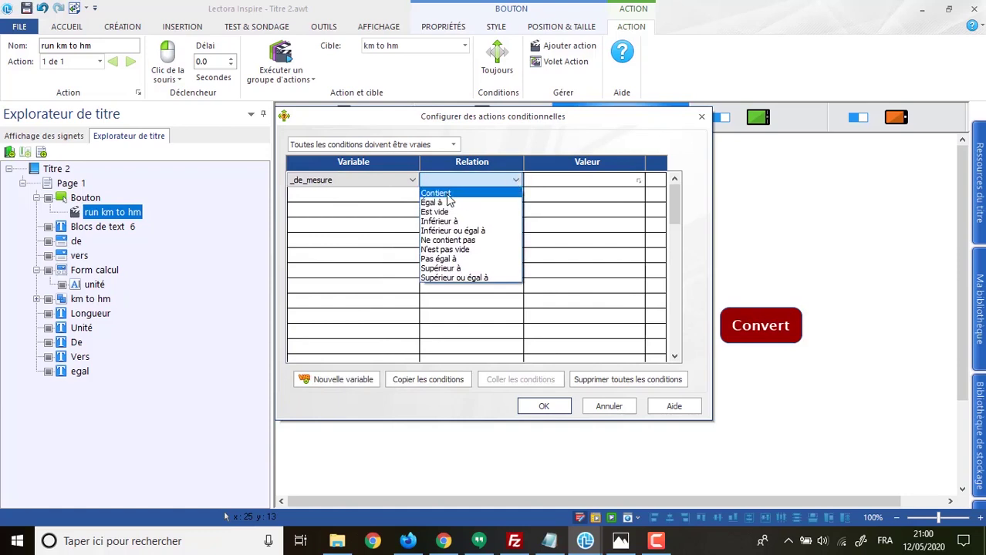
click(450, 203)
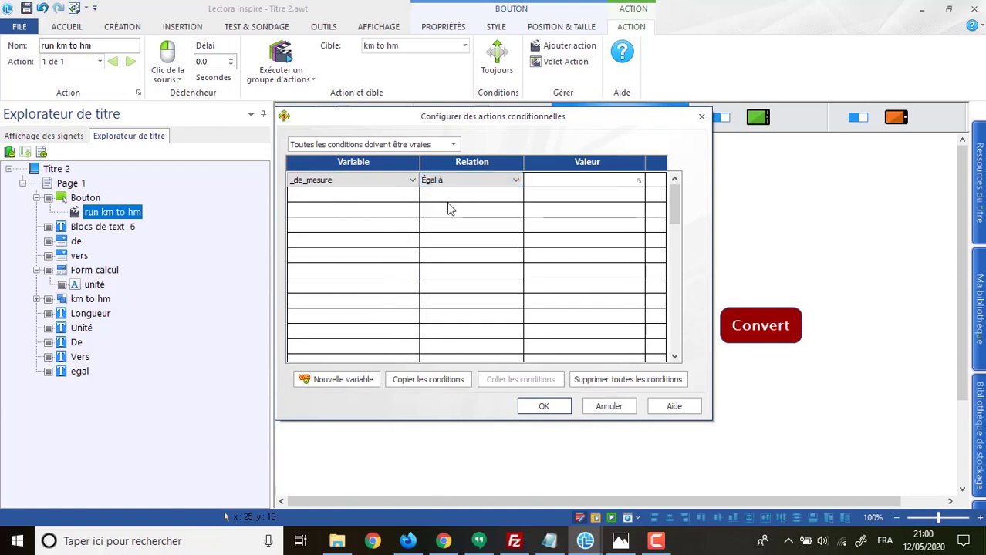
click(609, 180)
text(tre (km)
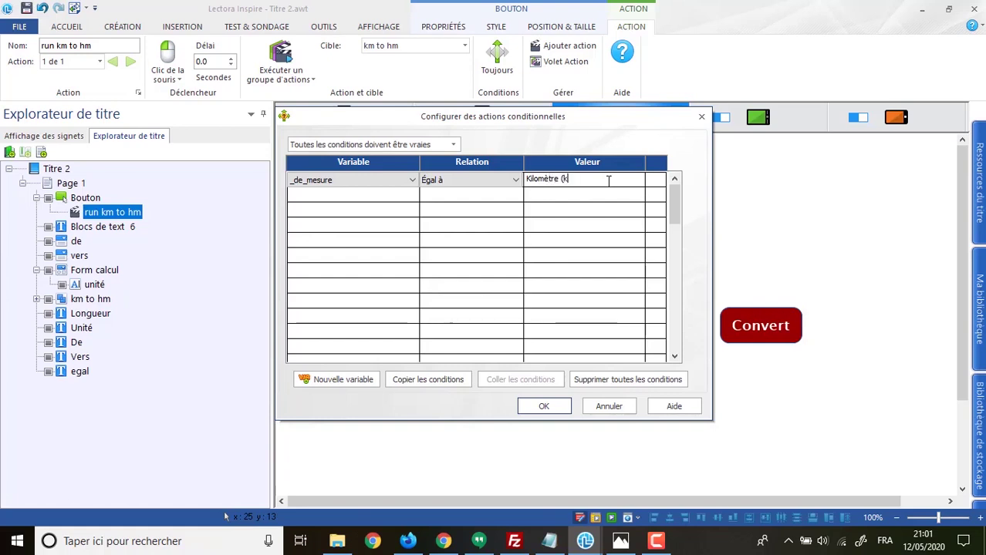
Examine the variables available for a second condition, closing the list without choosing one
click(352, 200)
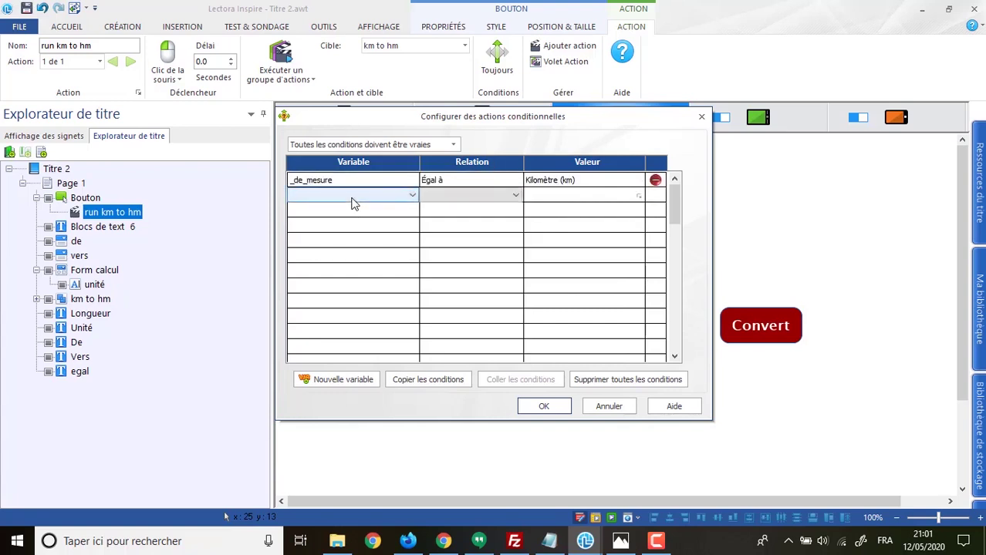
click(413, 196)
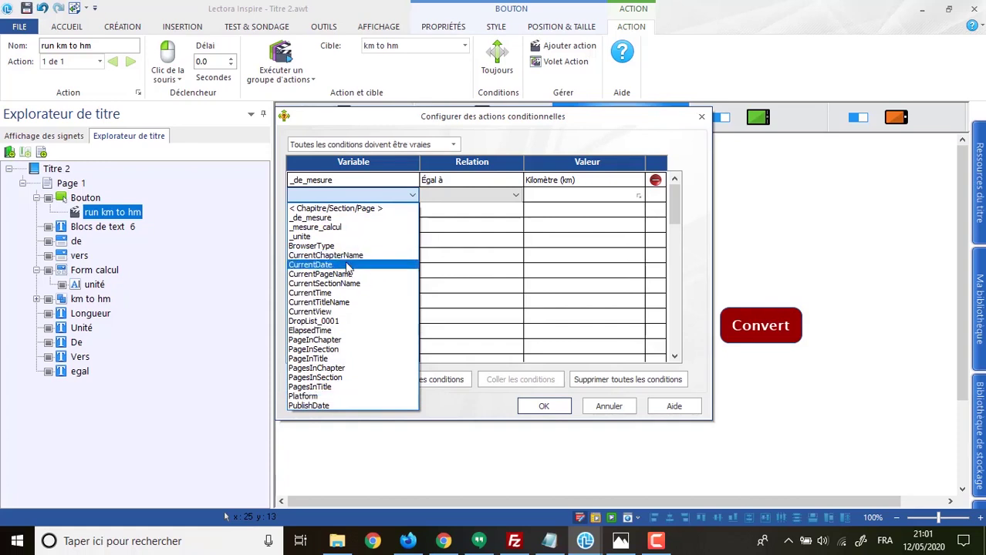
click(492, 140)
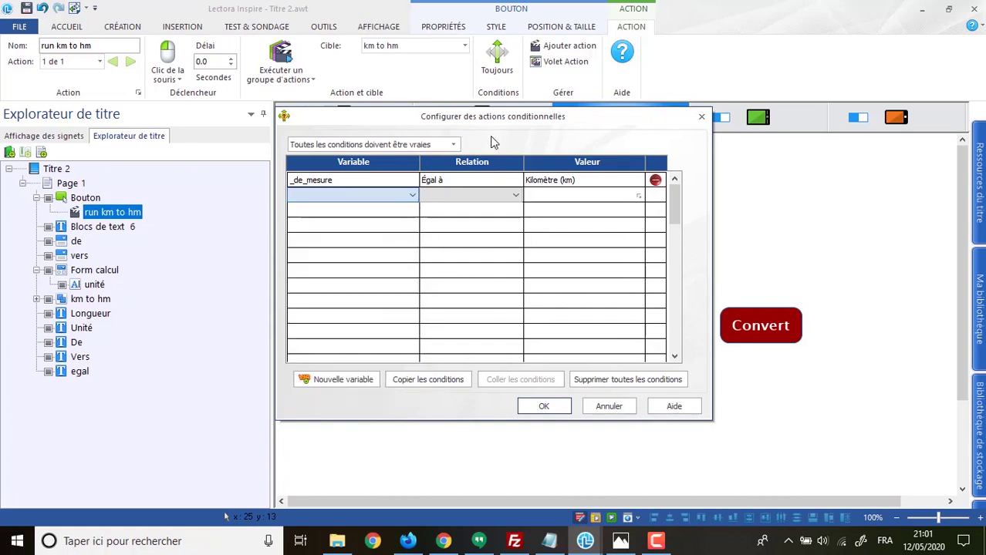
Accept the condition set so far and rename the variable of the "vers" drop list to _vers_mesure
click(545, 407)
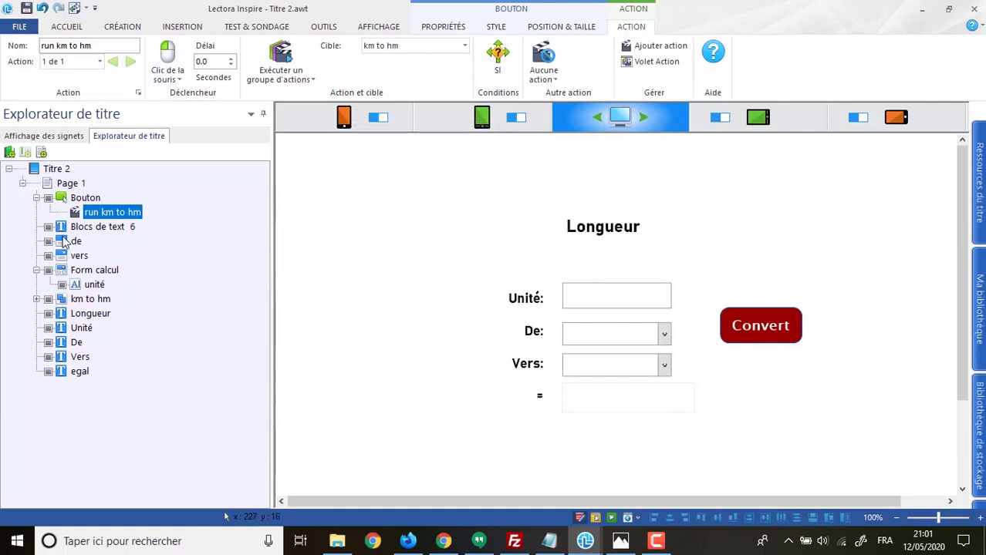
click(66, 244)
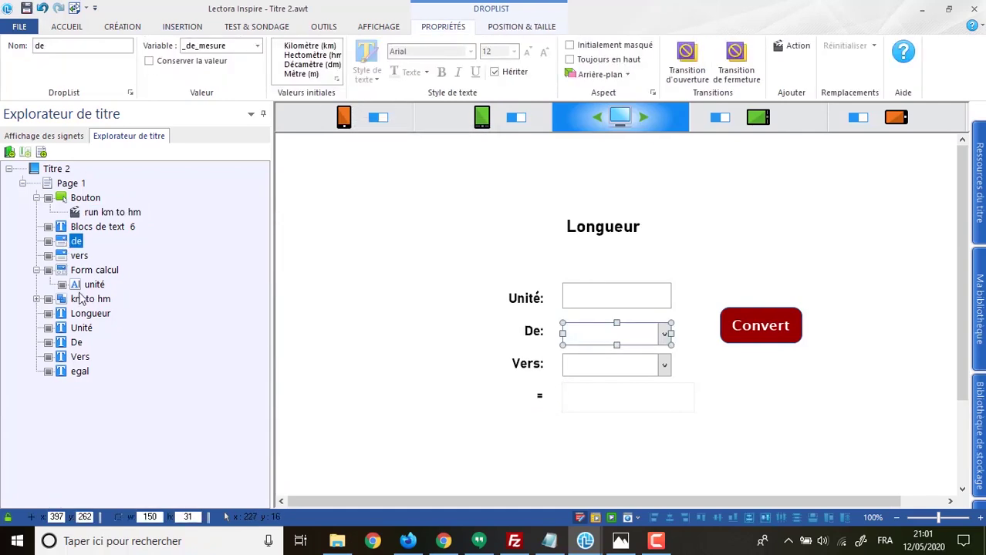
click(71, 259)
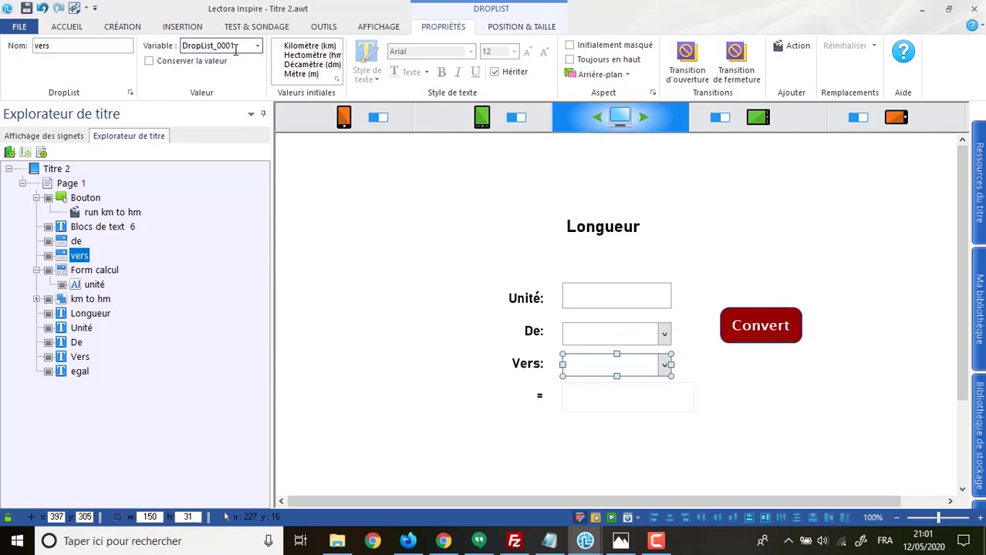
drag(238, 47, 152, 49)
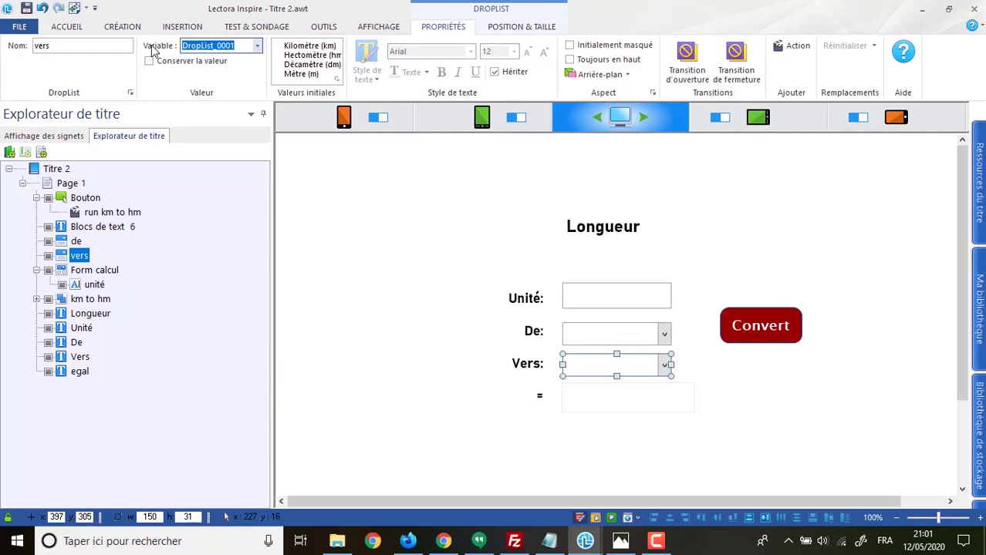
key(BackSpace)
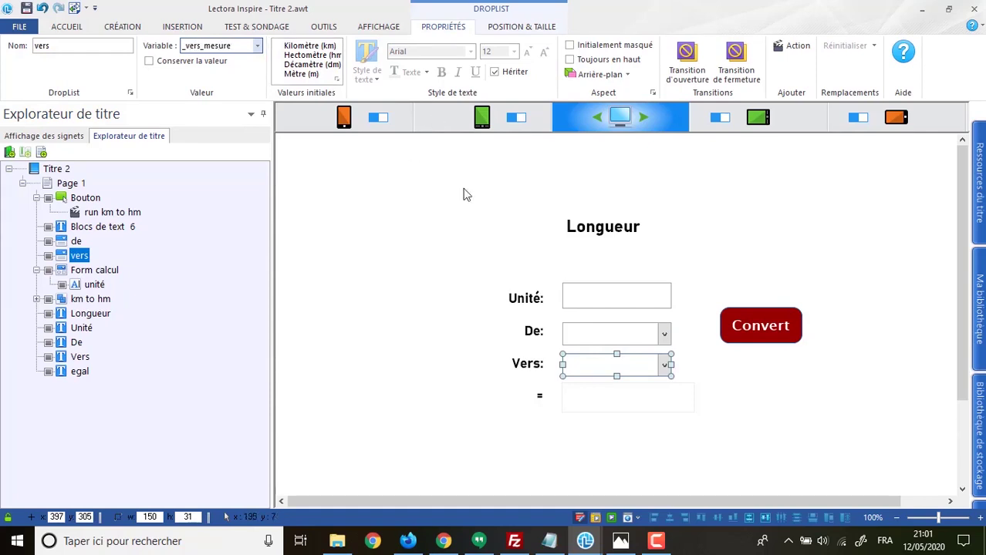
Reopen the conditions of the "run km to hm" action and open the variable choices for a second condition
click(124, 214)
click(494, 60)
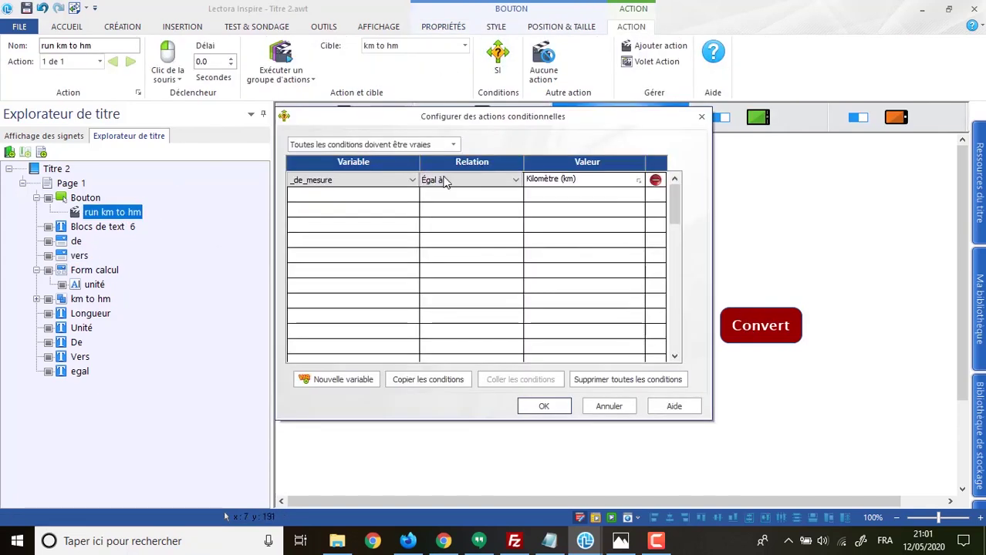
click(400, 199)
click(412, 196)
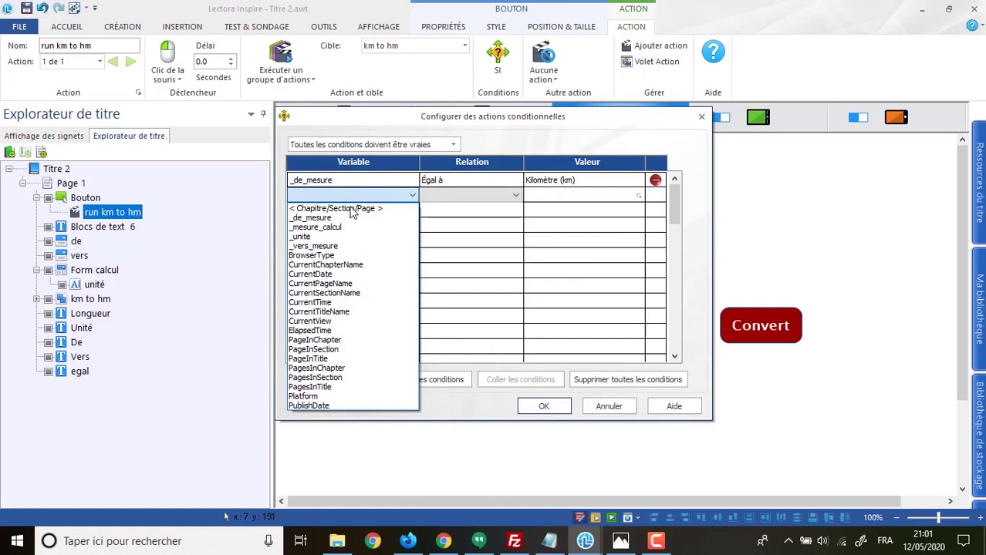
Add a second condition to the run km to hm action requiring _vers_mesure Égal à Hectomètre (hm), and save the conditions
click(321, 246)
click(515, 195)
click(450, 209)
click(630, 196)
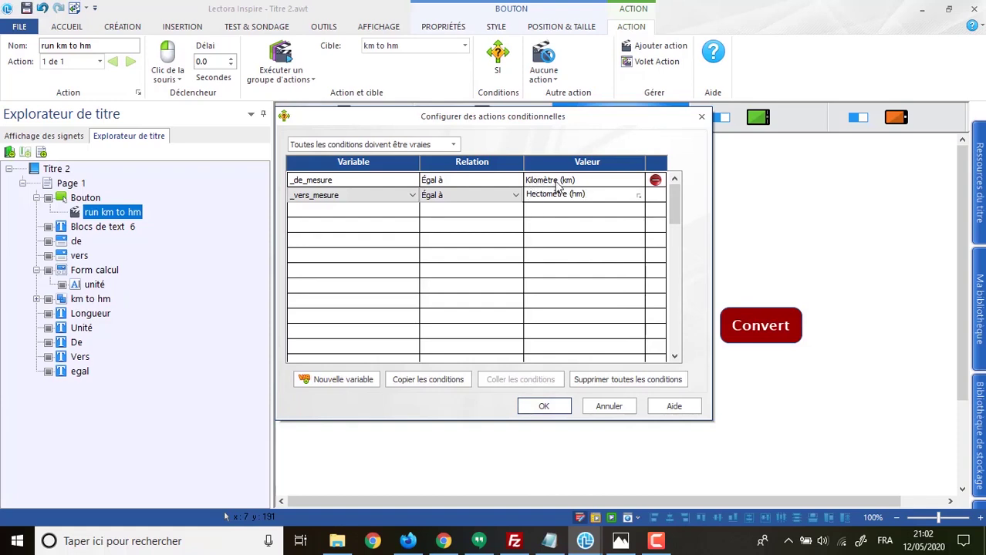
click(580, 182)
drag(580, 180, 524, 179)
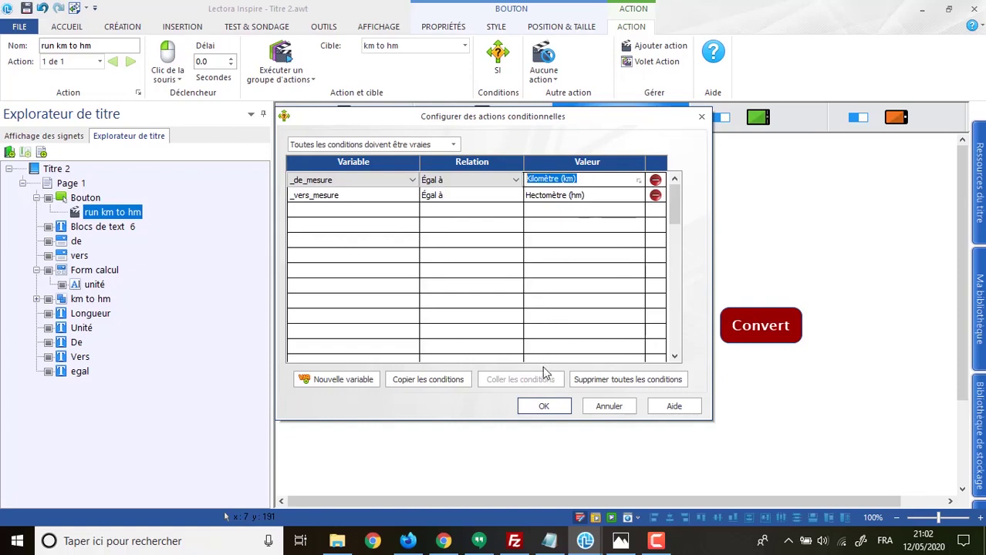
click(552, 407)
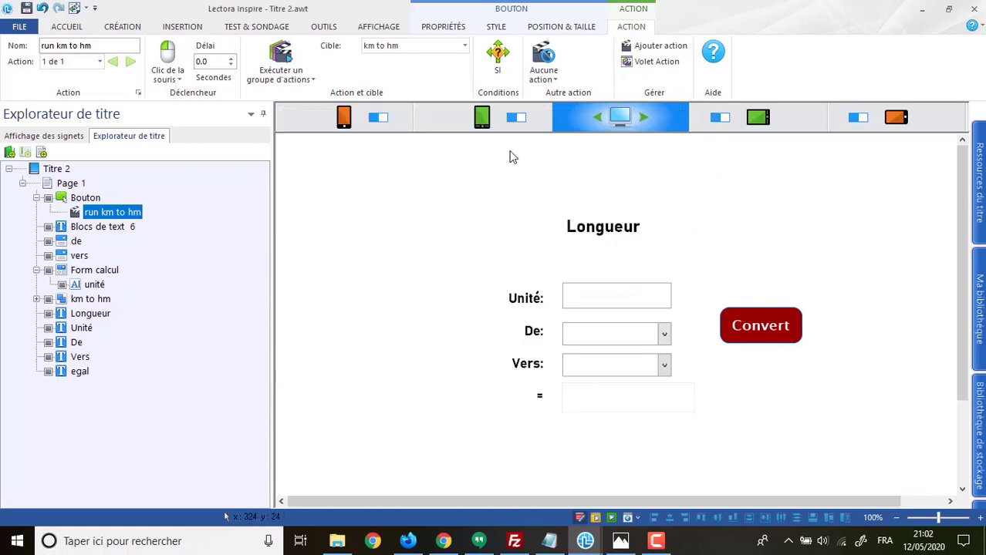
Check the spelling of the unit items in the De drop-down's initial values list
click(615, 337)
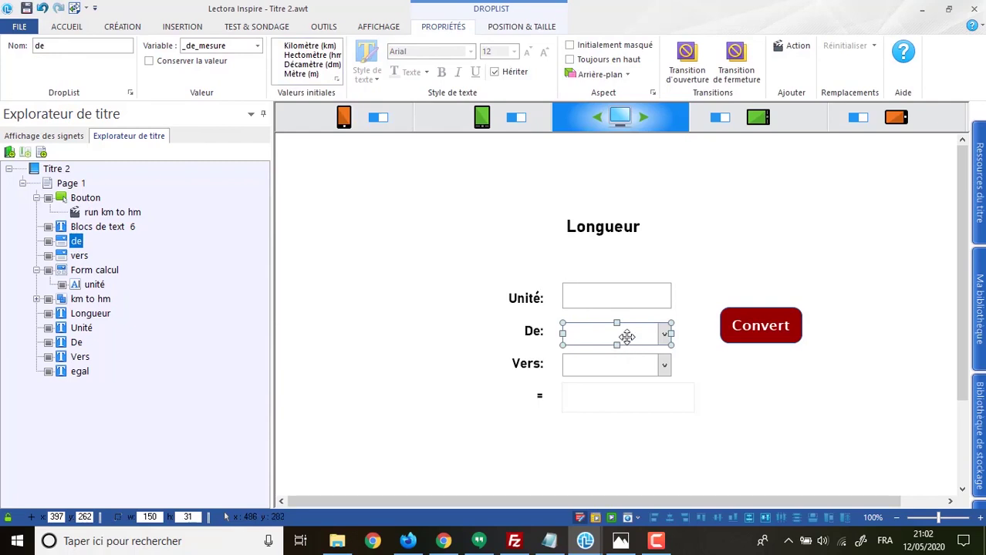
click(337, 80)
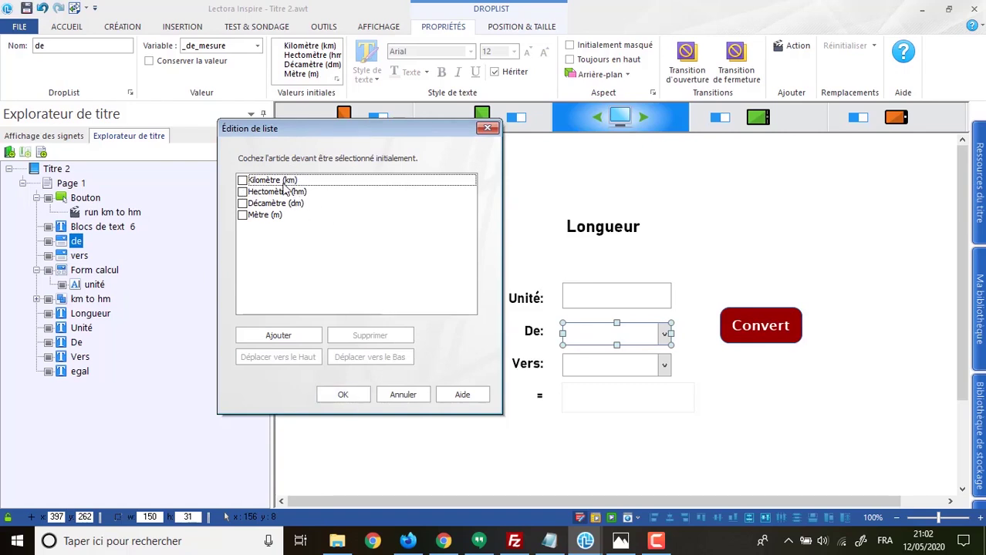
click(398, 392)
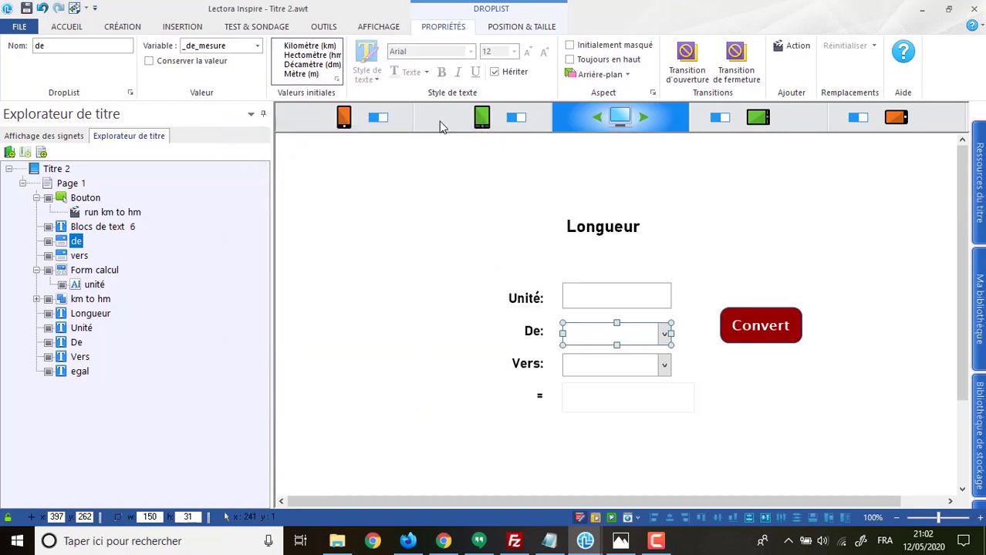
Preview the page and test converting 12 from Kilomètre (km) to Hectomètre (hm)
click(612, 518)
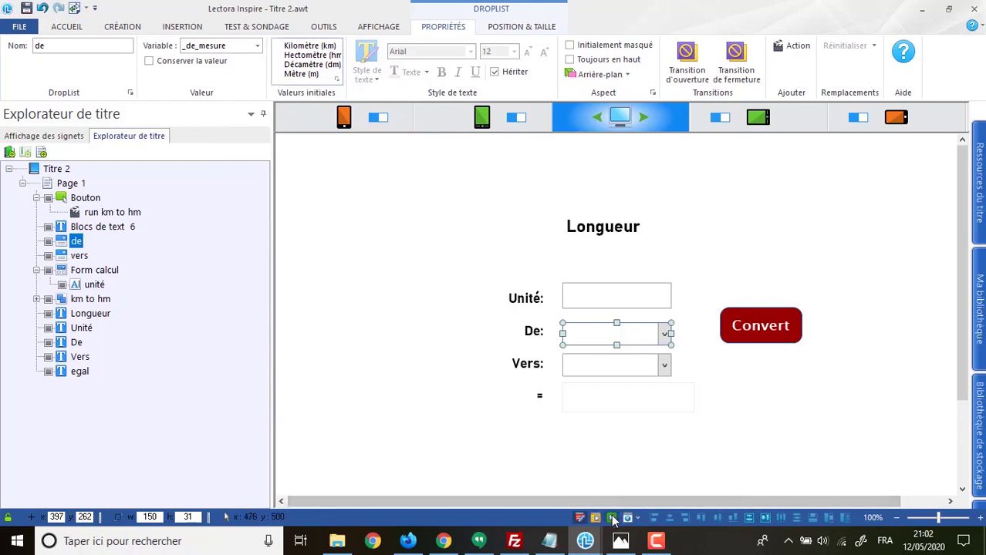
click(461, 178)
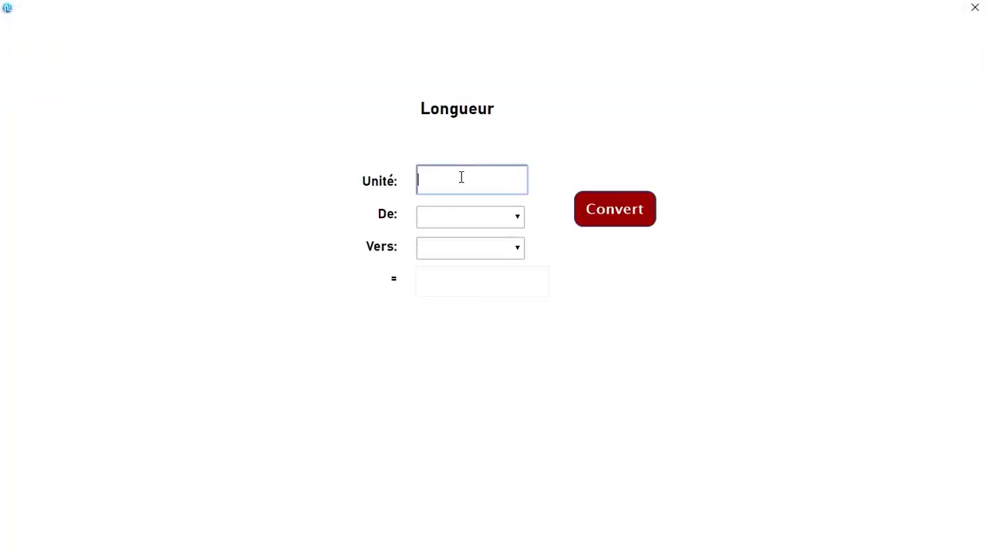
text(12)
click(517, 217)
click(483, 234)
click(492, 250)
click(467, 280)
click(626, 211)
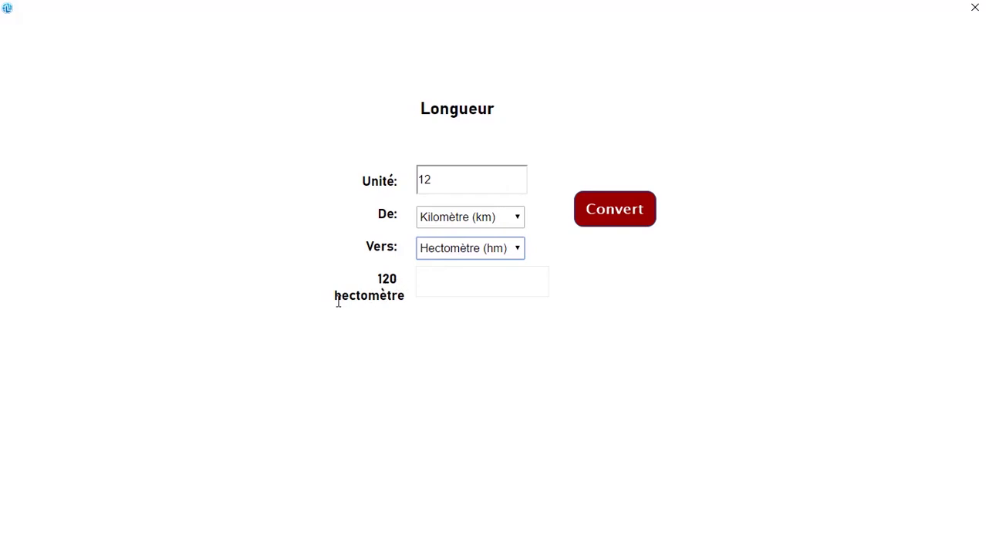
Repeat the conversion with a Unité value of 1 and close the preview
drag(432, 179, 400, 183)
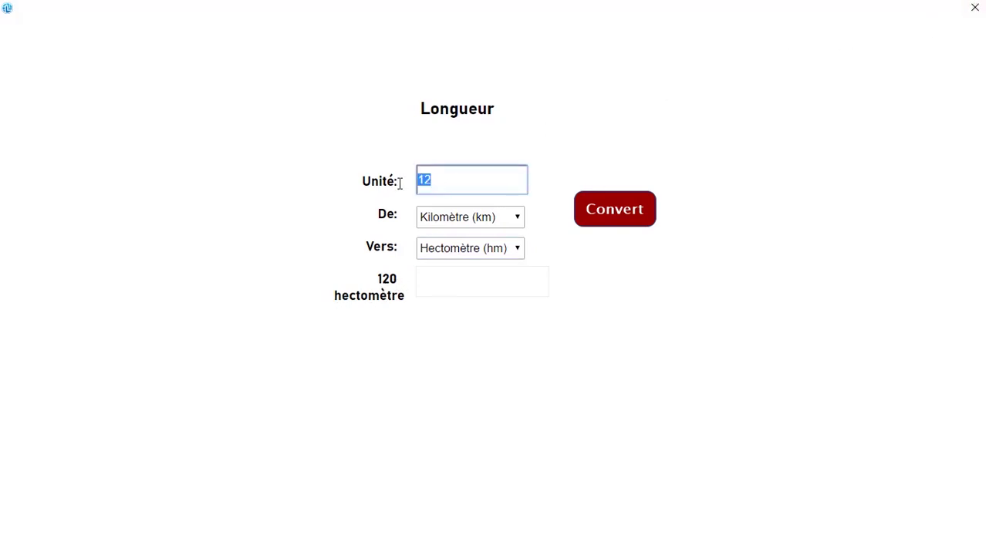
text(1)
click(609, 213)
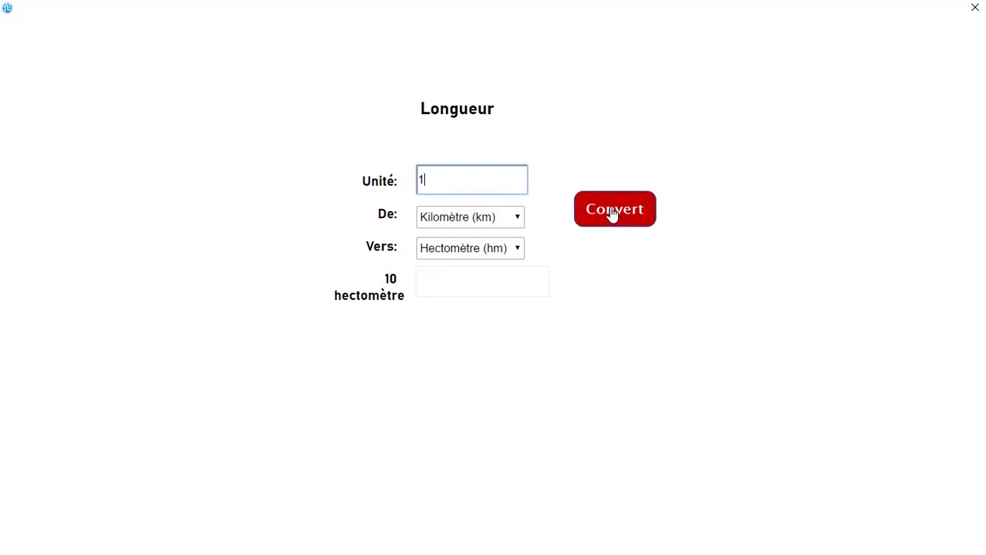
click(974, 8)
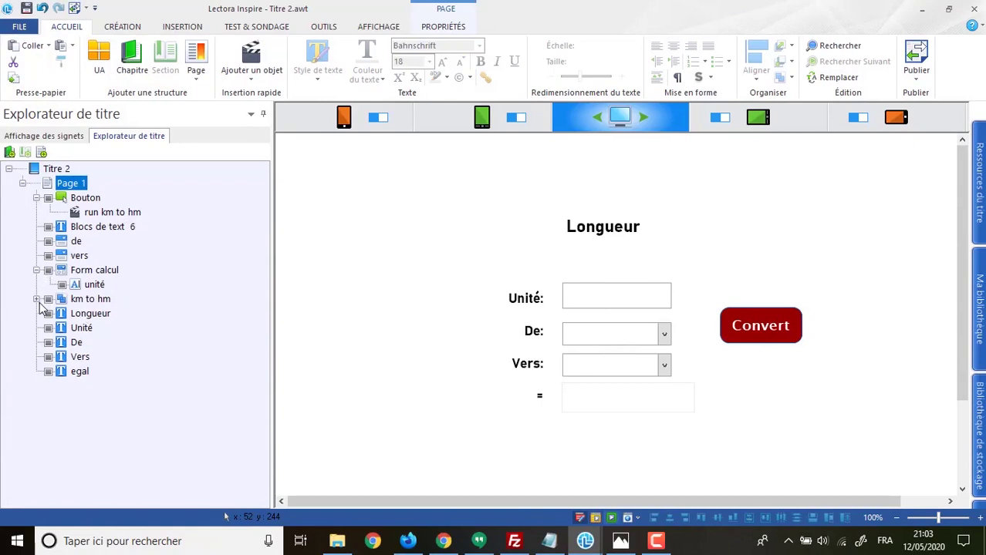
Rename the last action of the km to hm group to "Résultat"
click(36, 299)
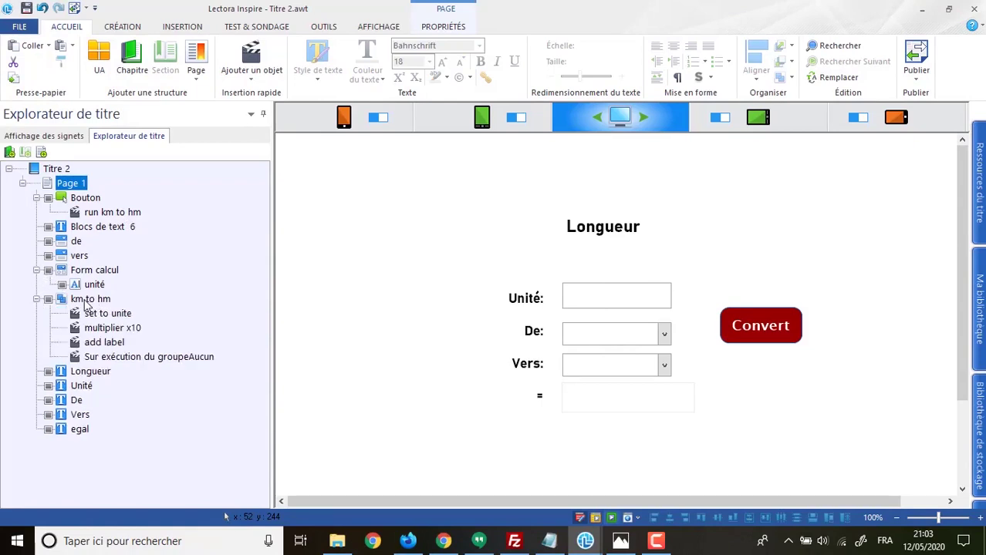
click(122, 362)
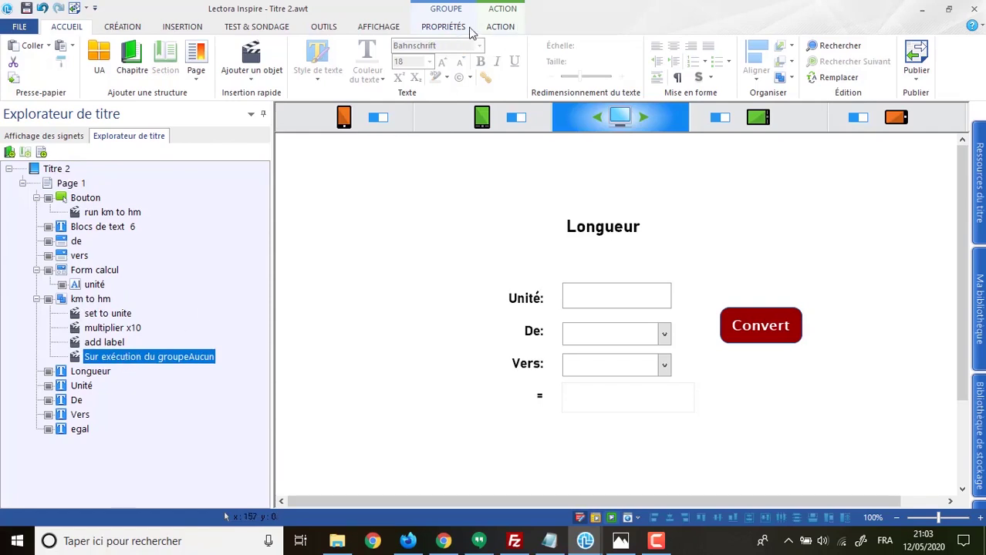
click(499, 27)
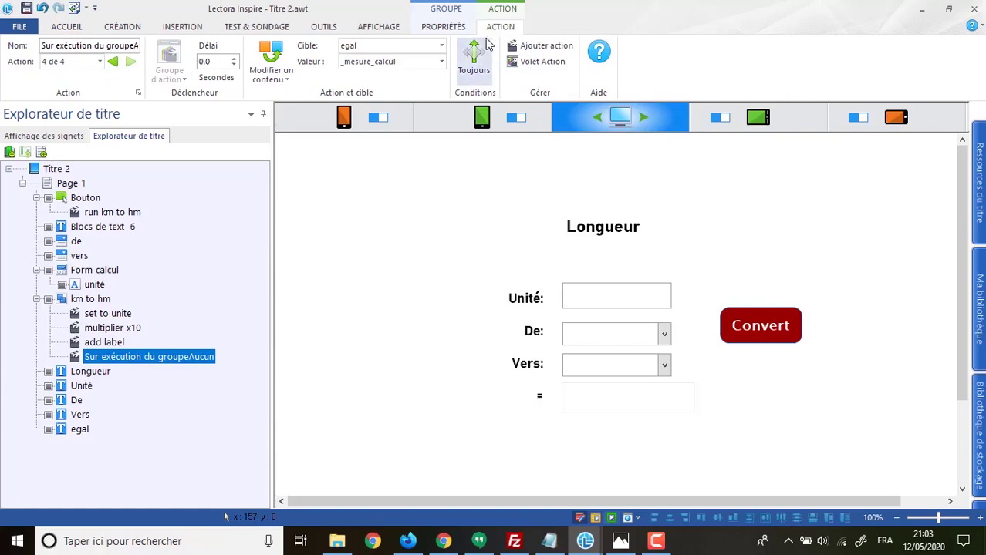
click(138, 357)
drag(216, 358, 80, 364)
text(Résultat)
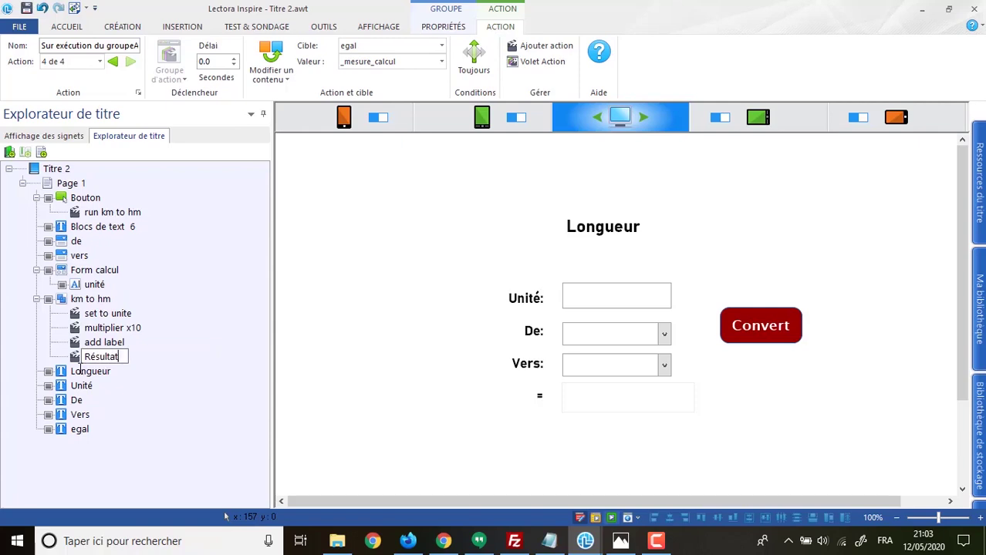
key(Return)
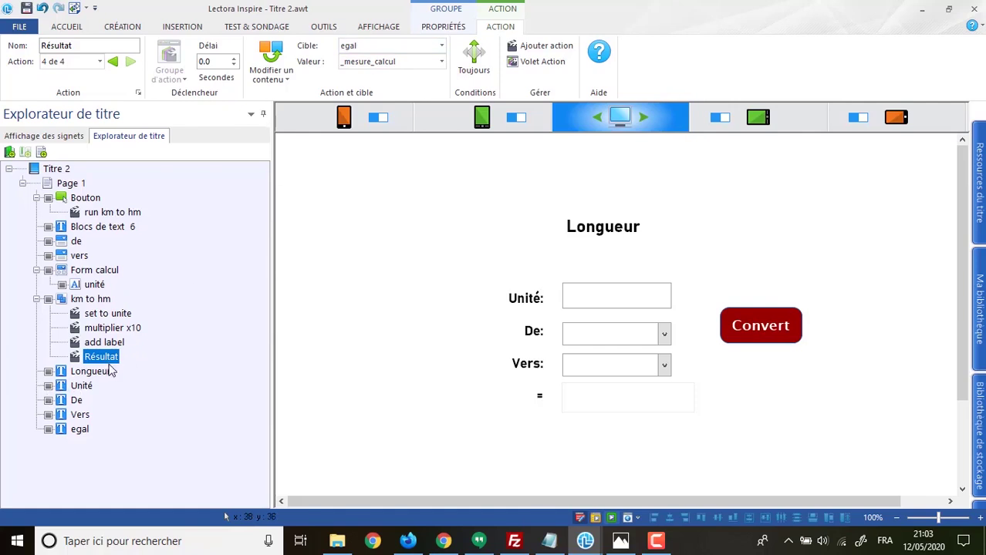
Rename the empty text block beside the equals sign to "Result"
click(630, 398)
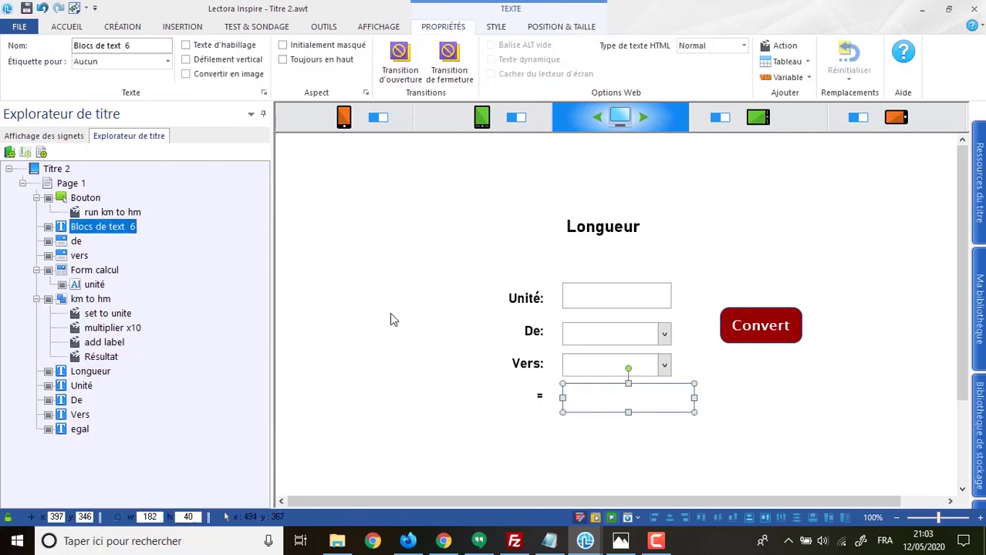
click(104, 229)
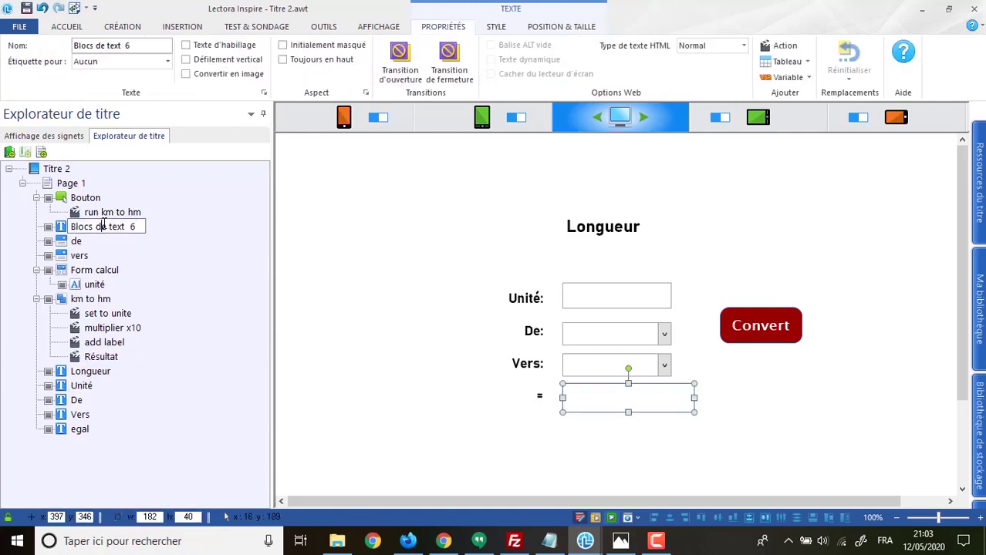
key(ctrl+a)
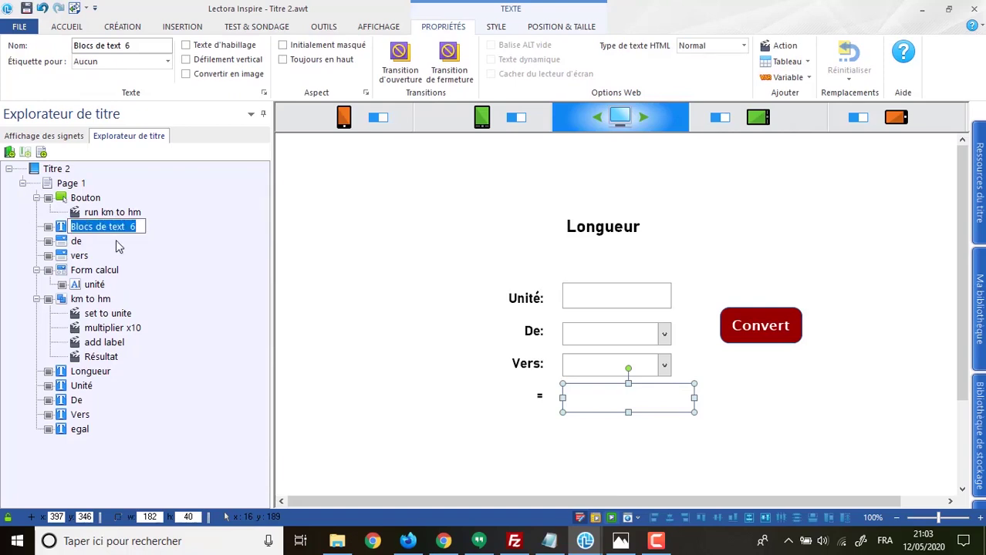
text(Result)
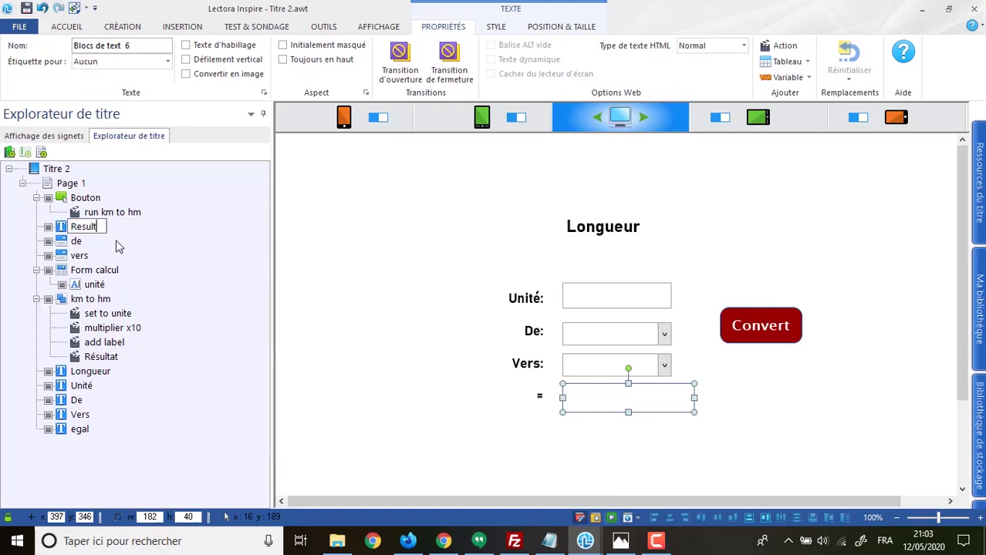
key(Return)
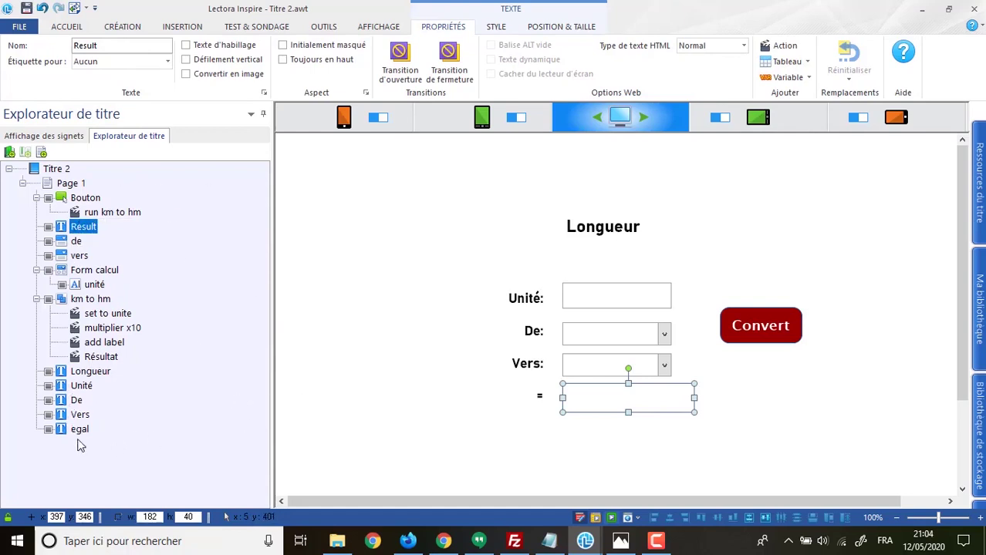
Change the target of the Résultat action to the Result text block
click(539, 396)
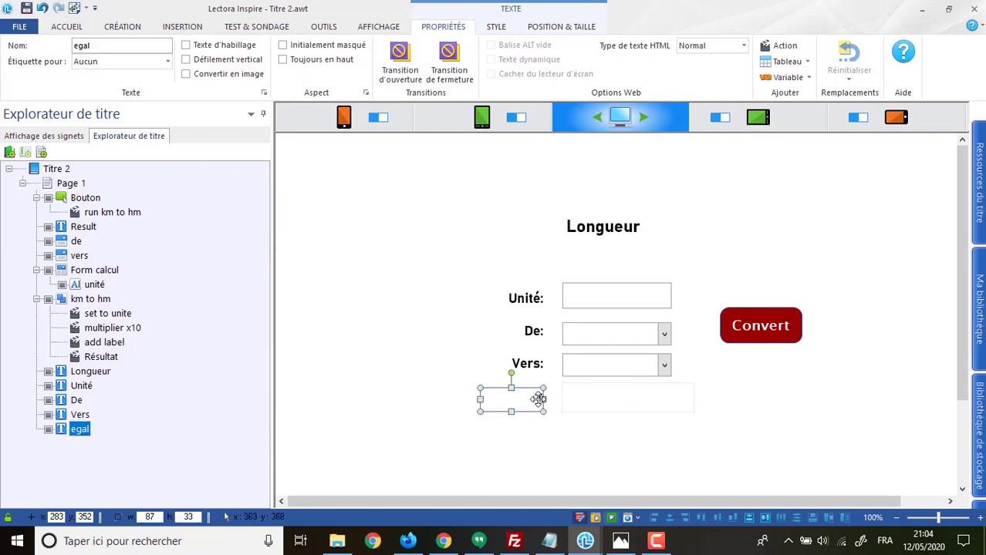
click(603, 398)
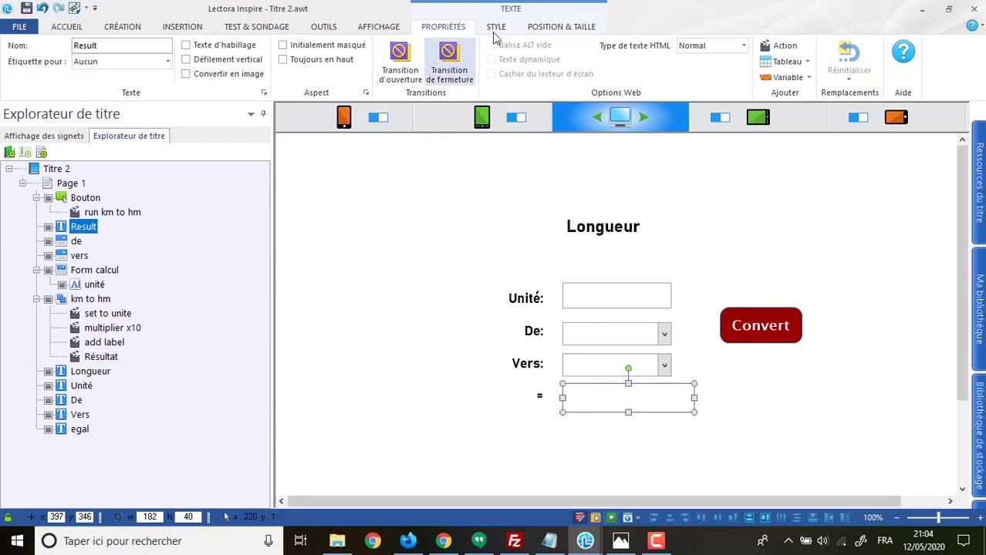
click(112, 357)
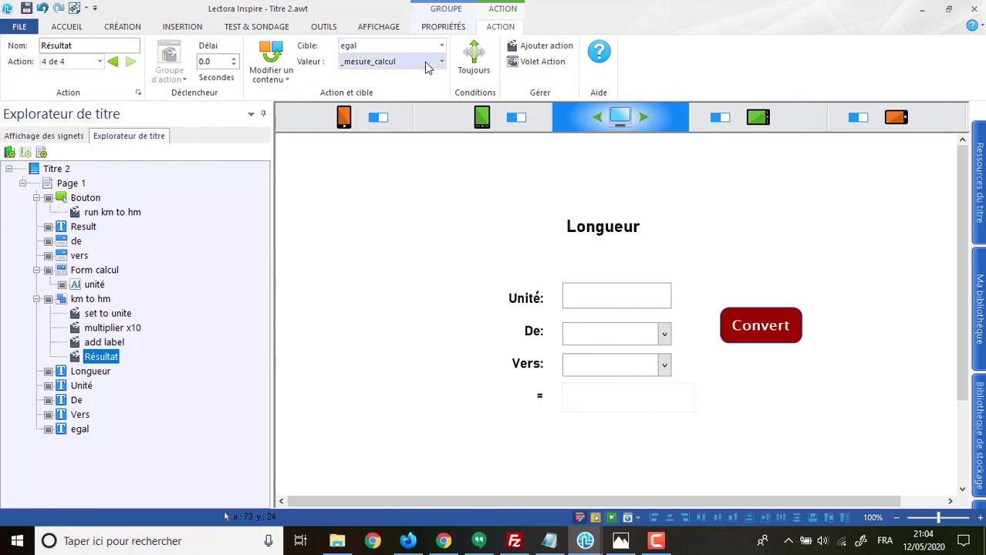
click(82, 228)
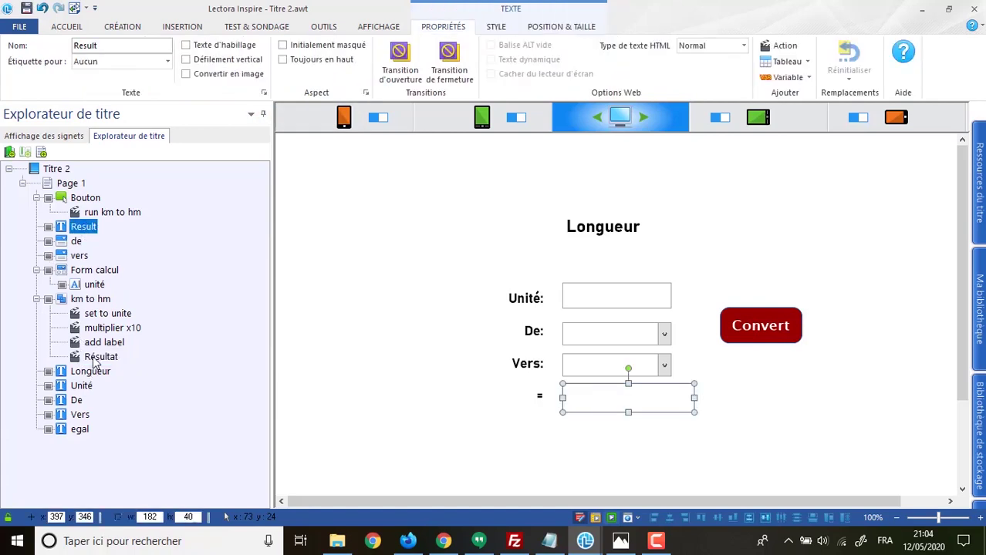
click(100, 358)
click(395, 46)
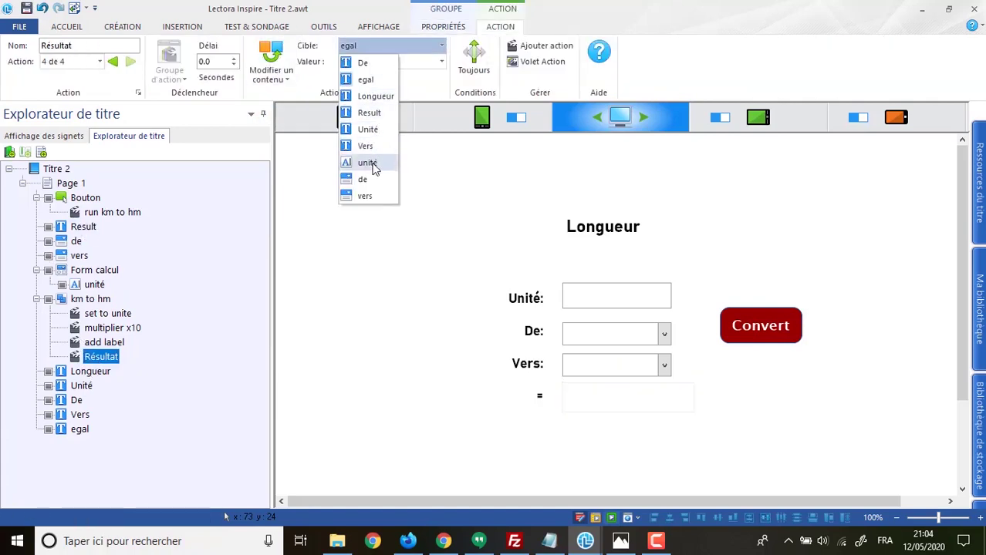
click(378, 114)
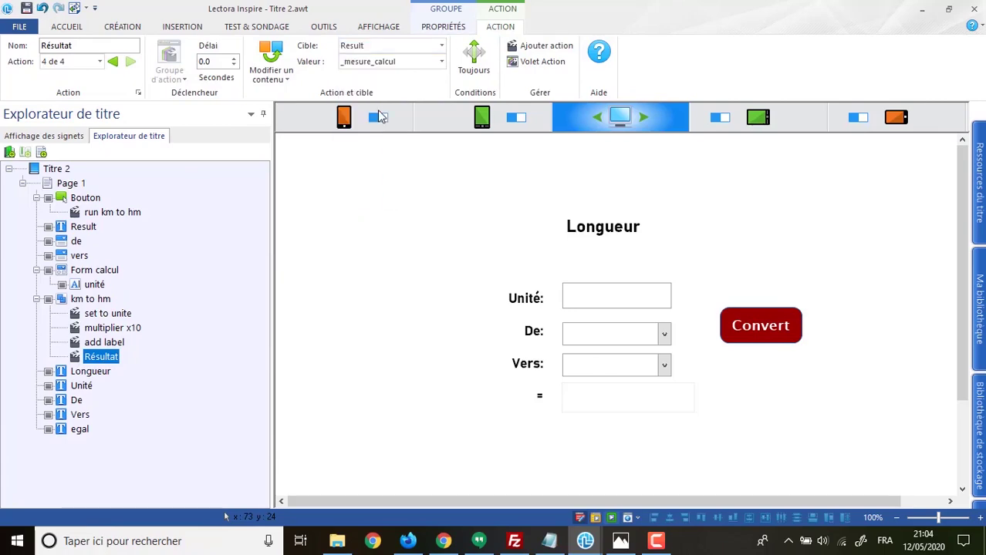
Preview the page and test converting 1 from Kilomètre (km) to Hectomètre (hm)
click(611, 518)
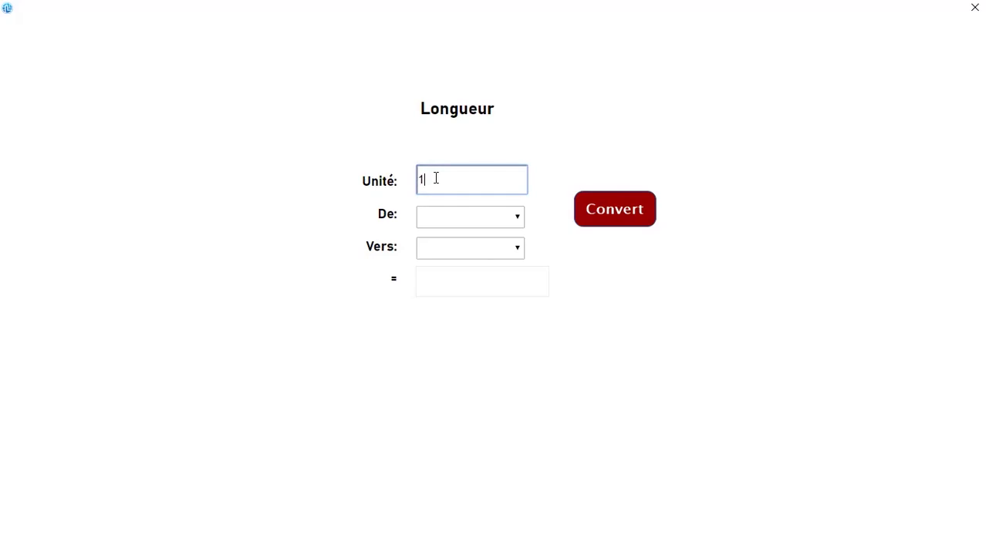
click(457, 217)
click(444, 235)
click(446, 251)
click(436, 287)
click(611, 211)
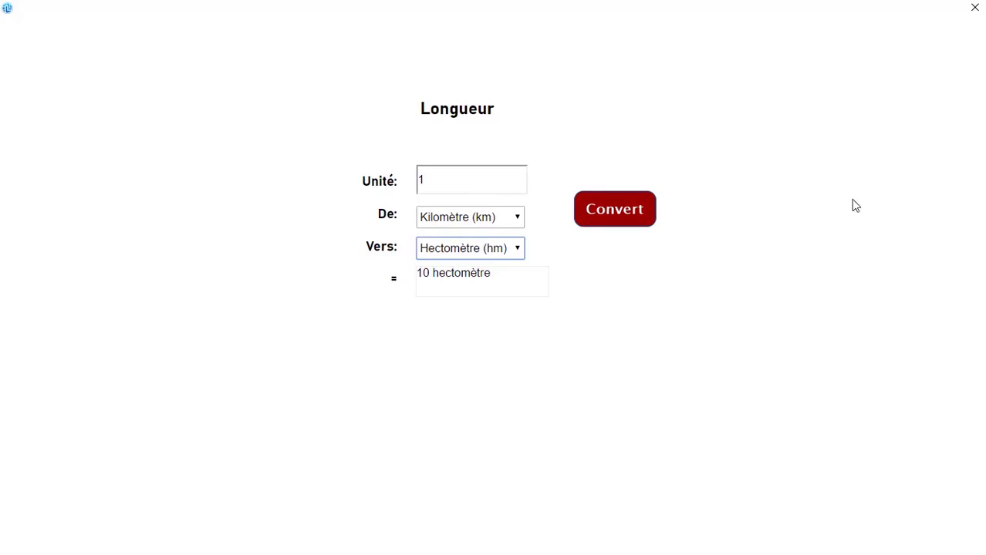
Test the conversion with Unité values of 15 and 500, and return to the editor with the km to hm group collapsed
click(433, 181)
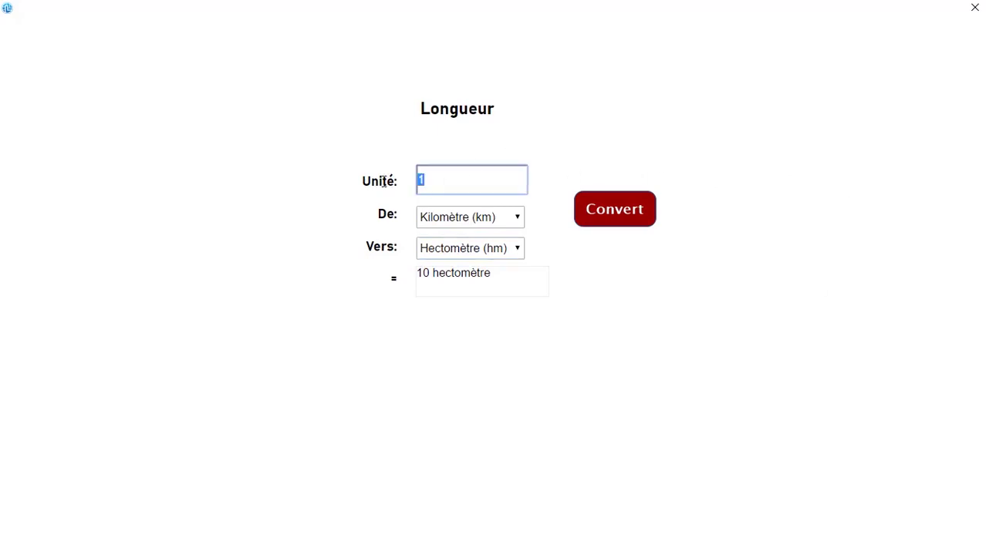
text(5)
click(634, 213)
drag(445, 180, 394, 179)
text(5)
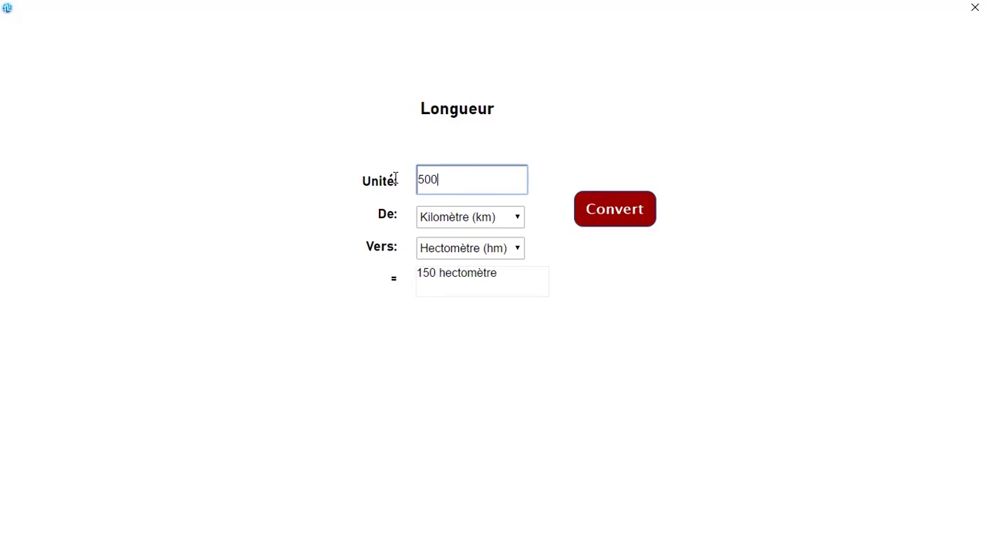
click(634, 215)
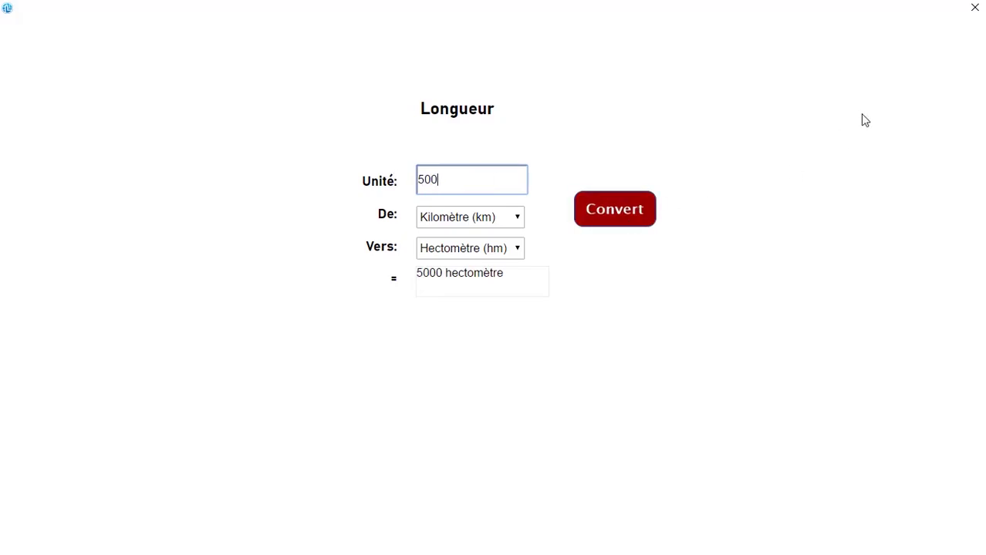
click(976, 9)
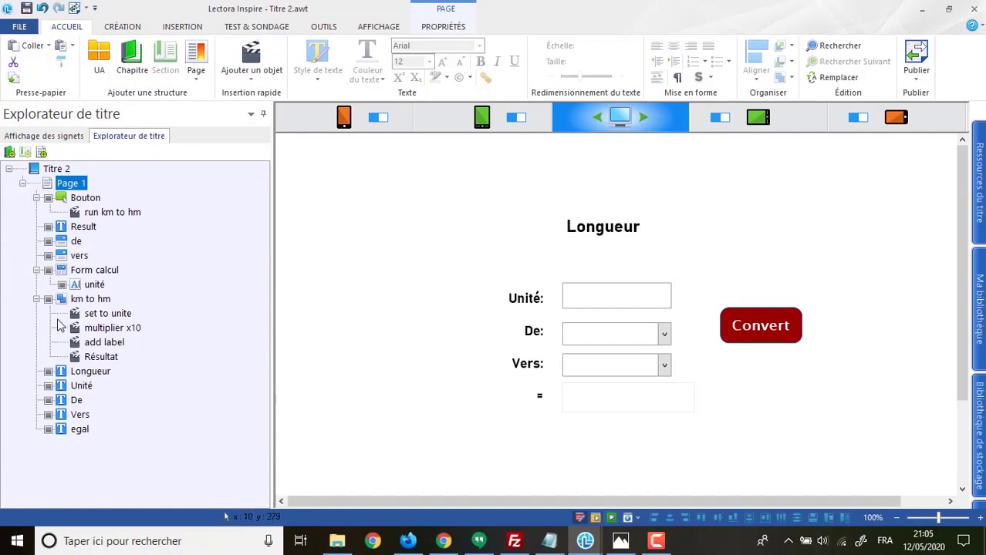
click(36, 299)
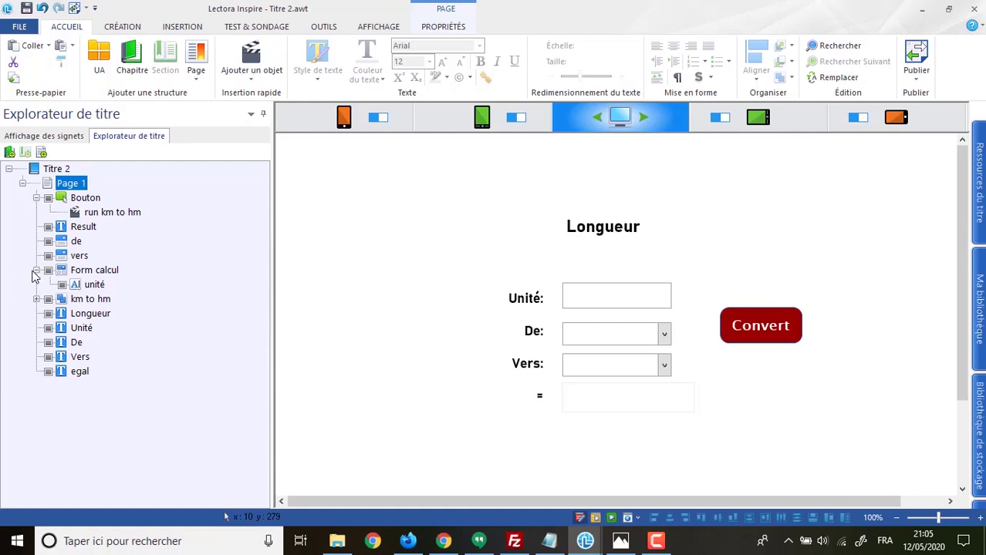
Duplicate the km to hm group on the page and rename the copy "km to dam"
click(36, 199)
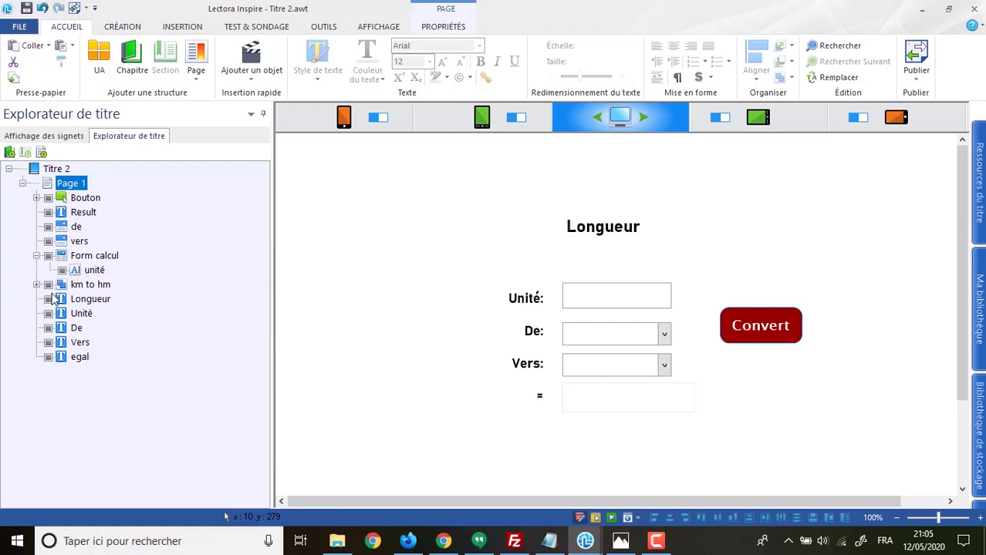
click(65, 287)
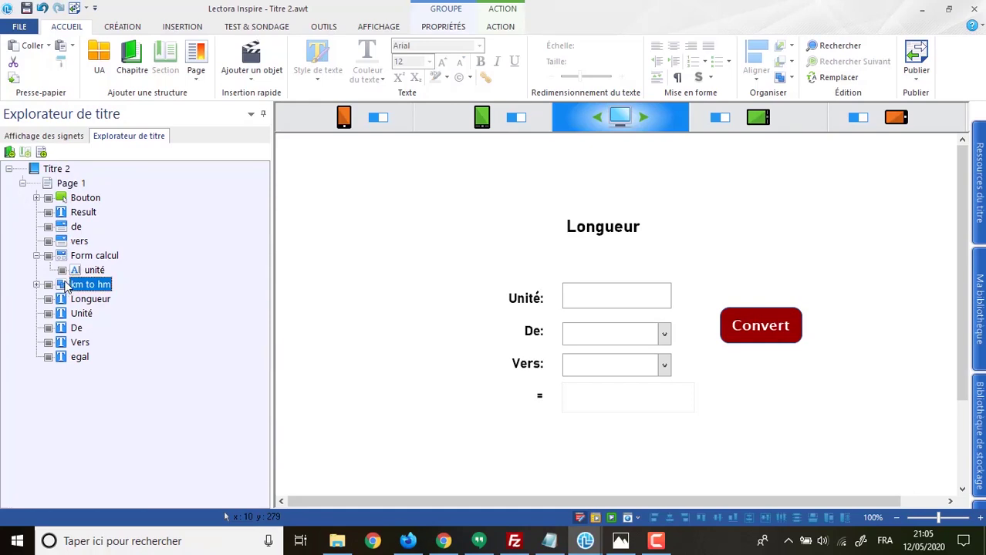
key(ctrl+v)
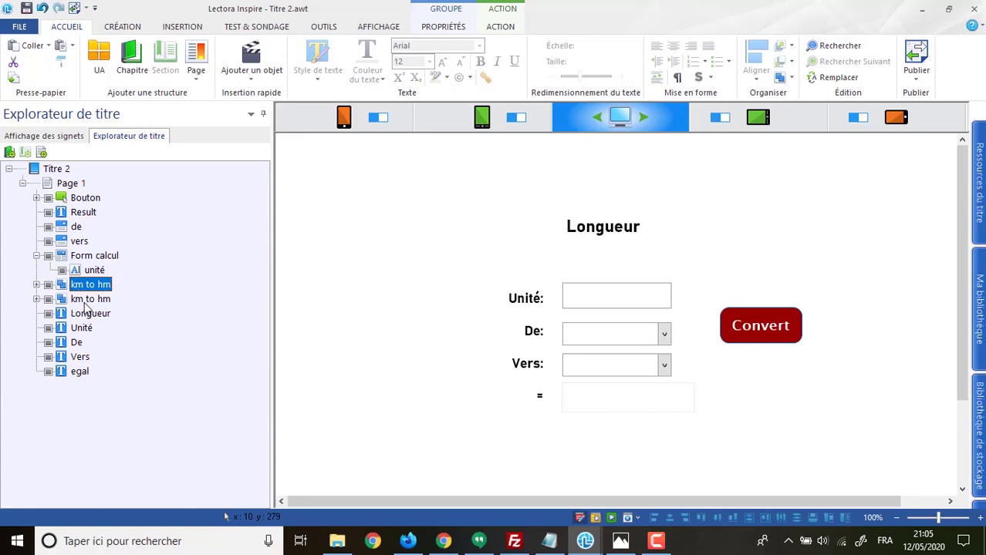
click(104, 305)
click(107, 306)
click(105, 299)
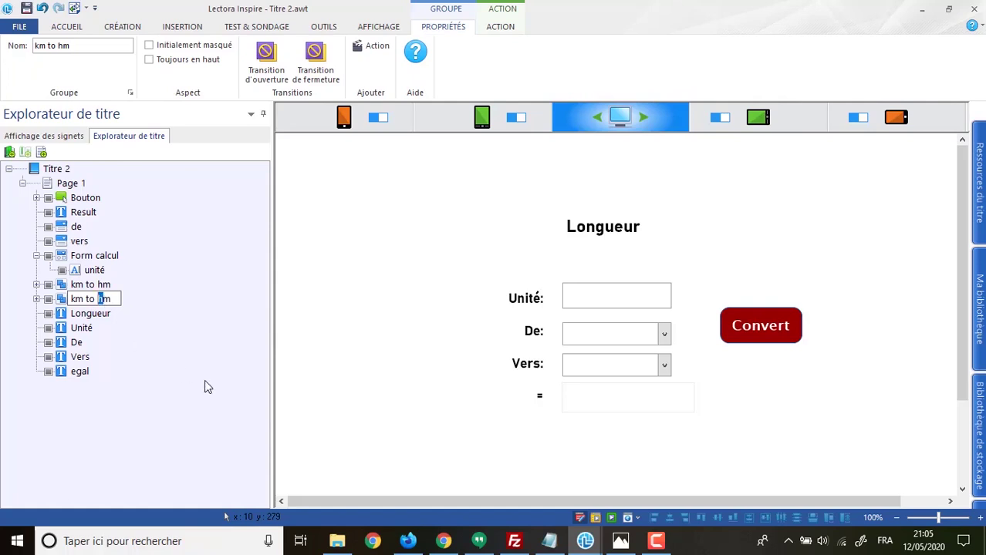
text(da)
Review the km to dam group's first two actions and look up the kilometre-to-decametre factor in the Wikipedia table in Firefox
click(37, 299)
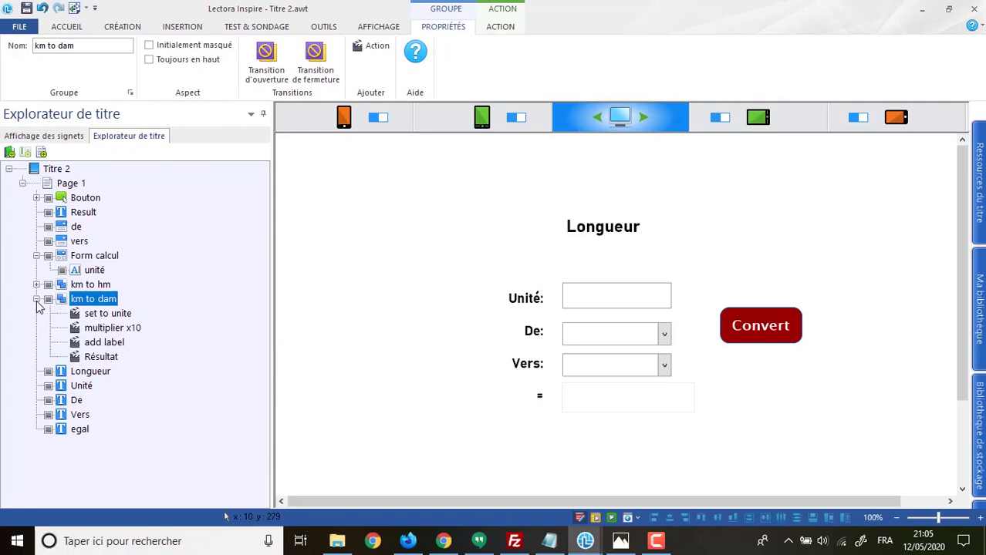
click(117, 315)
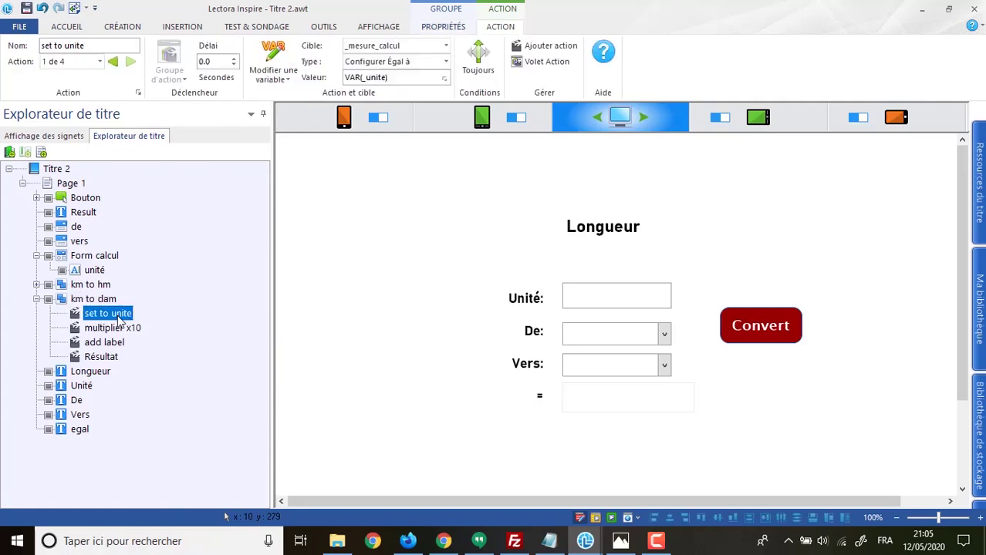
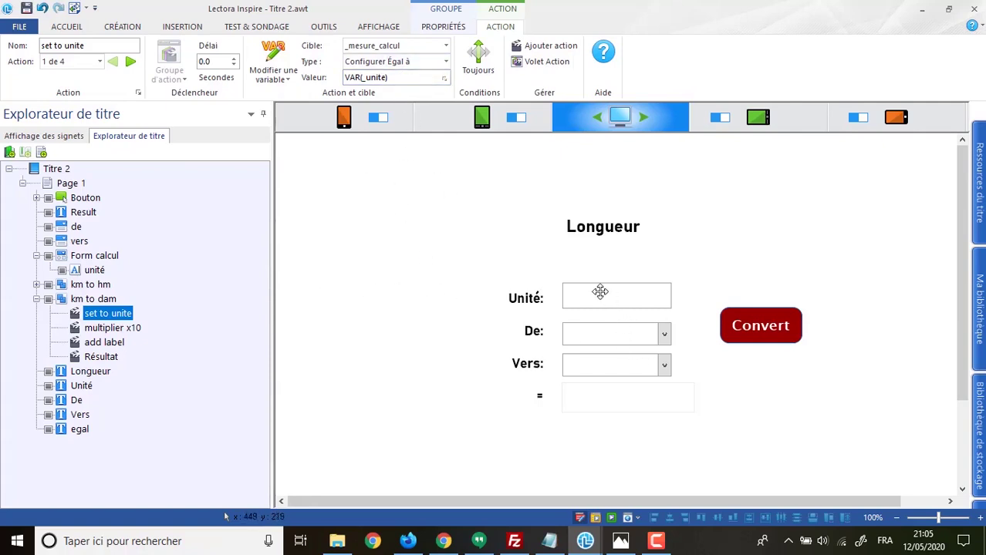
click(108, 328)
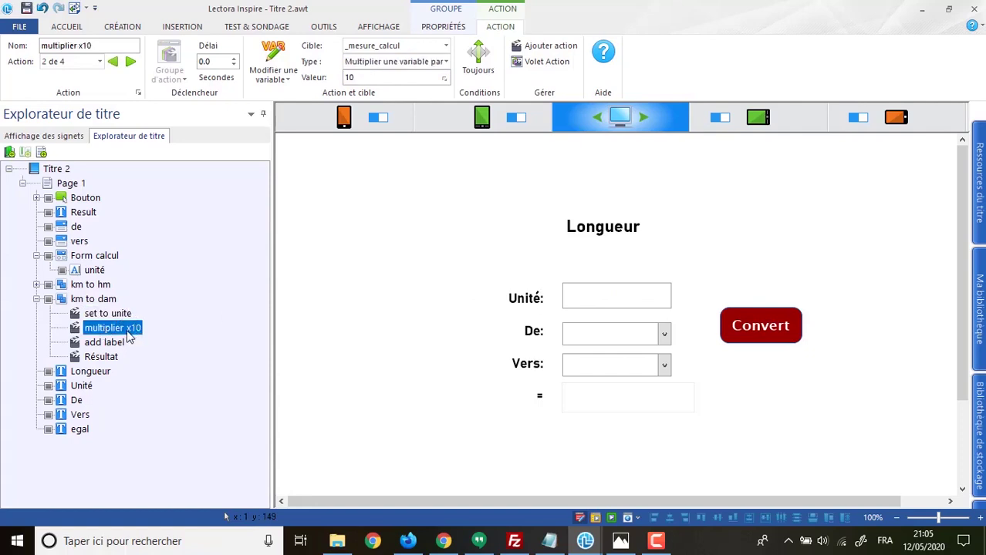
double_click(367, 76)
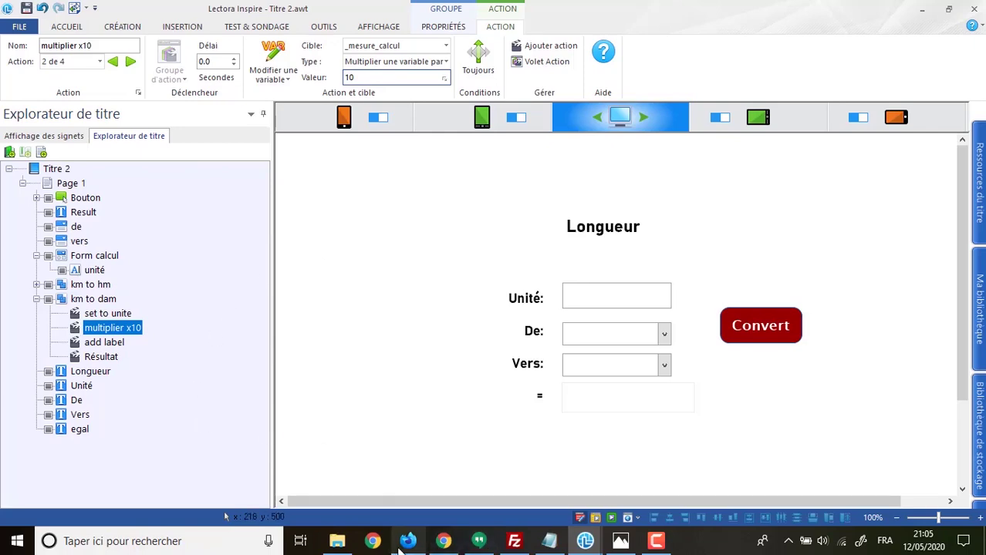
mouse_move(406, 541)
click(410, 497)
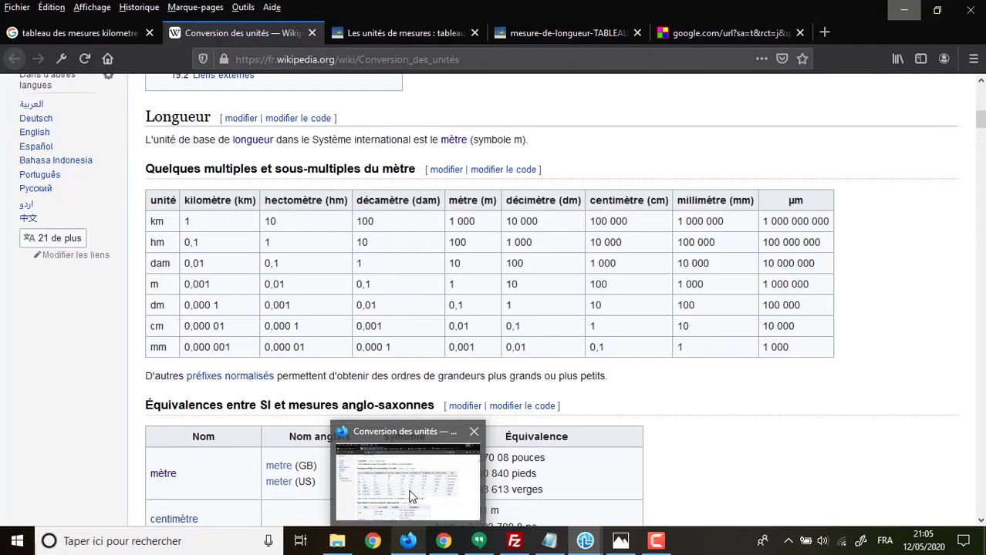
double_click(368, 220)
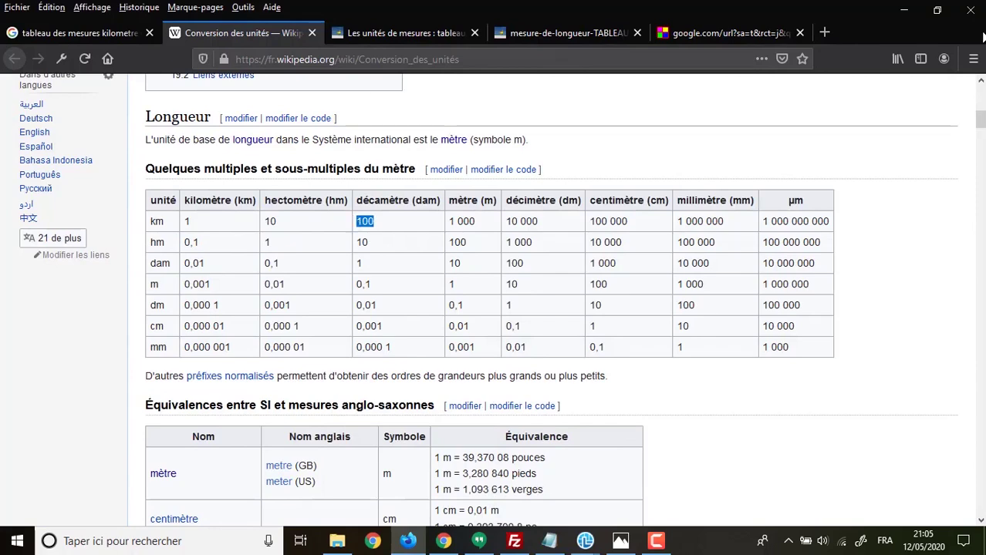
click(903, 10)
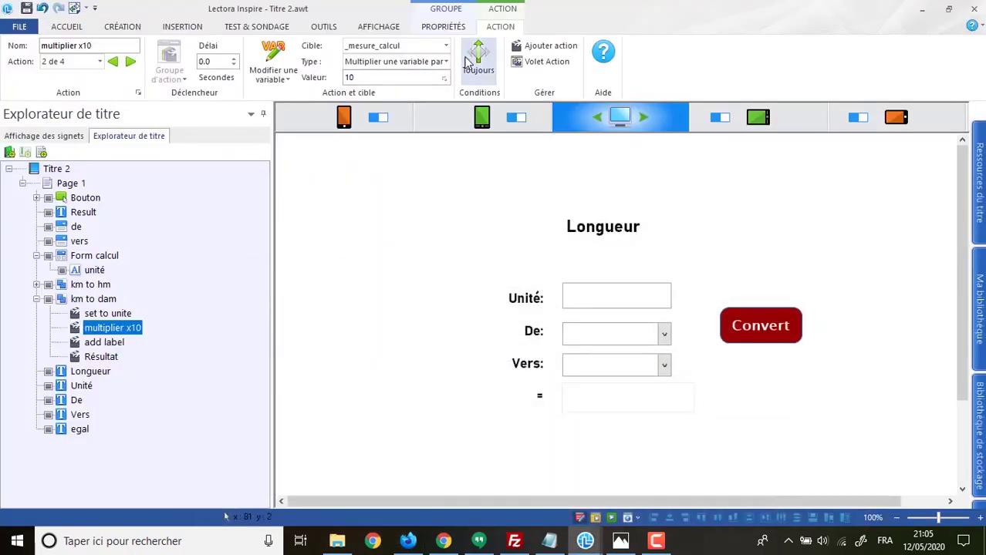
Set the multiplication value of the multiplier x10 action in the km to dam group to 100
click(397, 62)
click(436, 47)
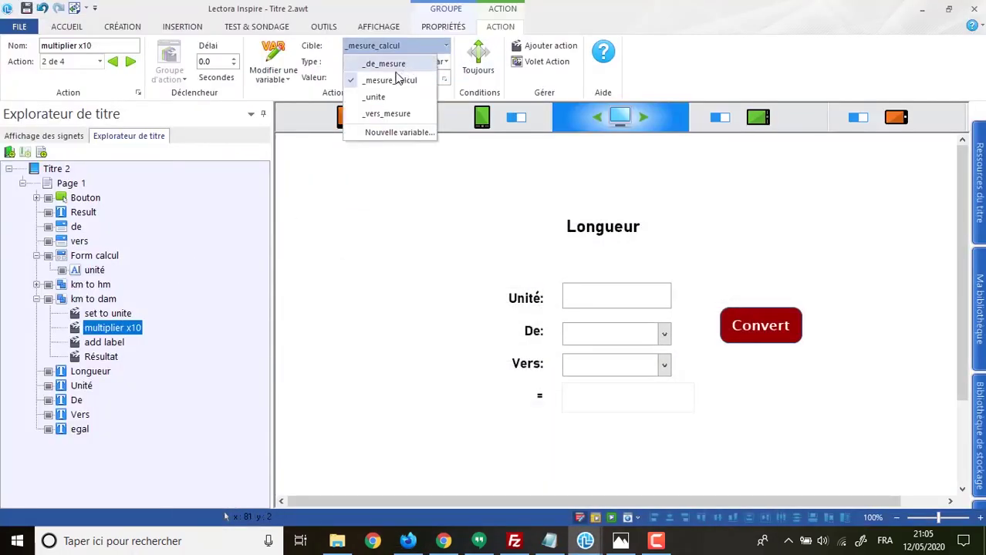
click(327, 48)
double_click(363, 78)
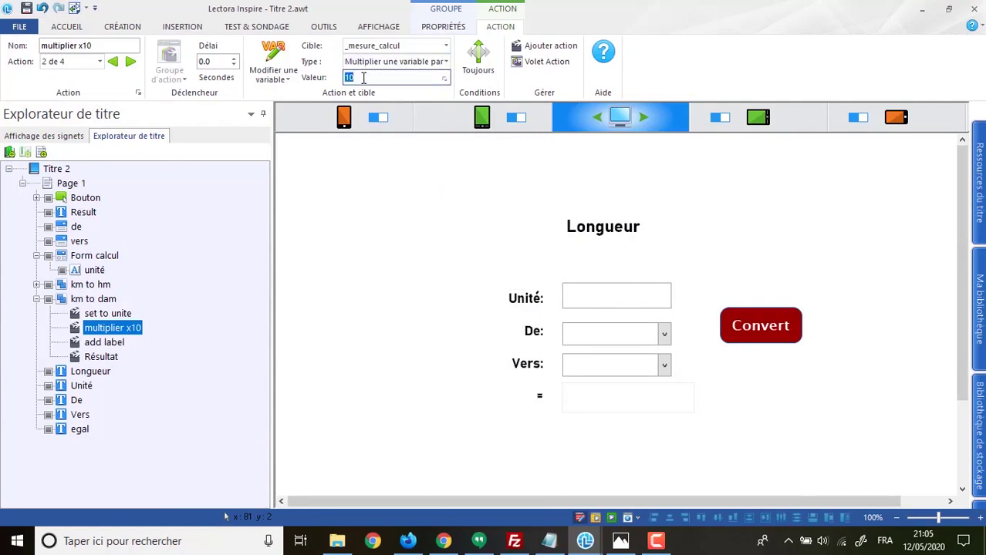
text(100)
Replace "hecto" with "déca" in the add label value of the km to dam group, check the Résultat action and collapse the group
click(120, 342)
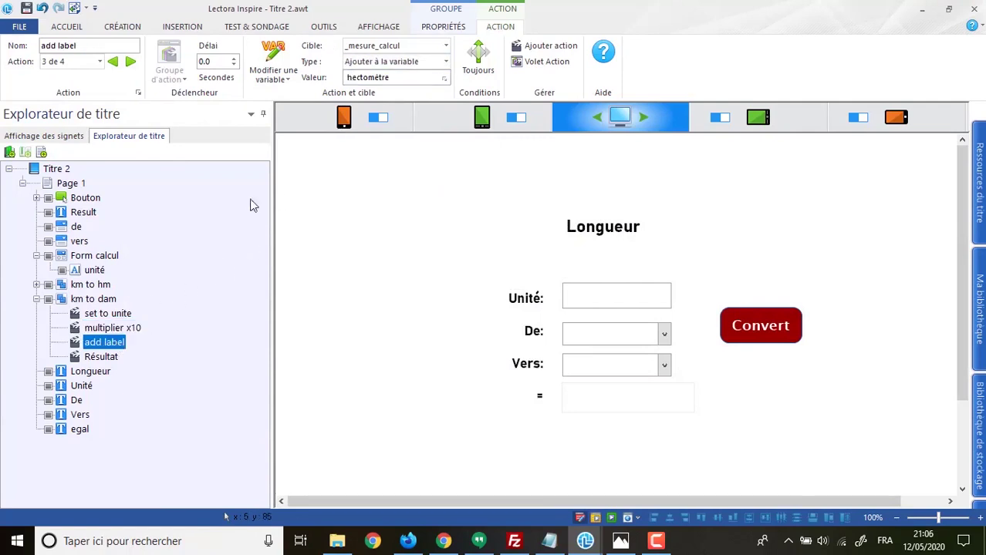
double_click(368, 77)
click(361, 78)
drag(367, 77, 344, 82)
key(BackSpace)
text(déca)
click(110, 357)
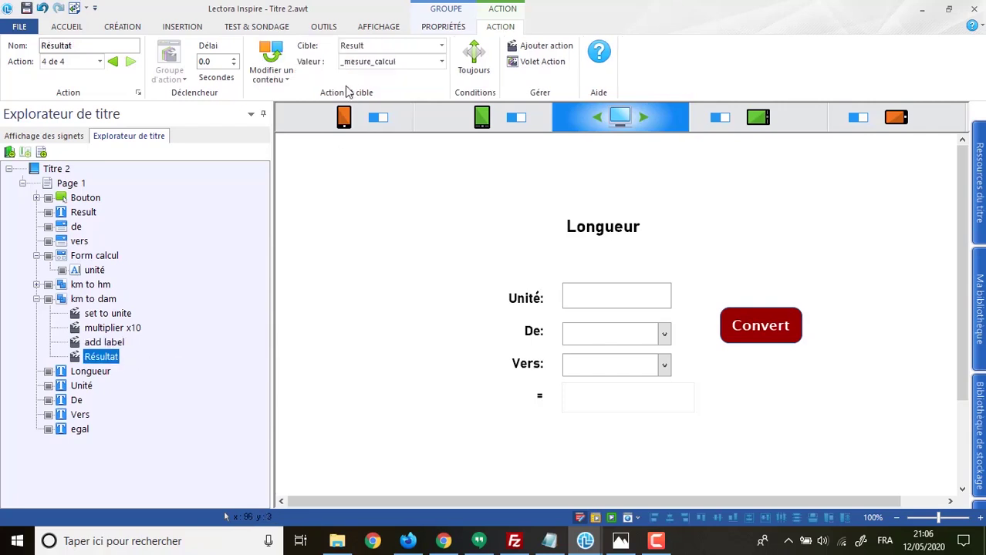
click(37, 299)
click(93, 299)
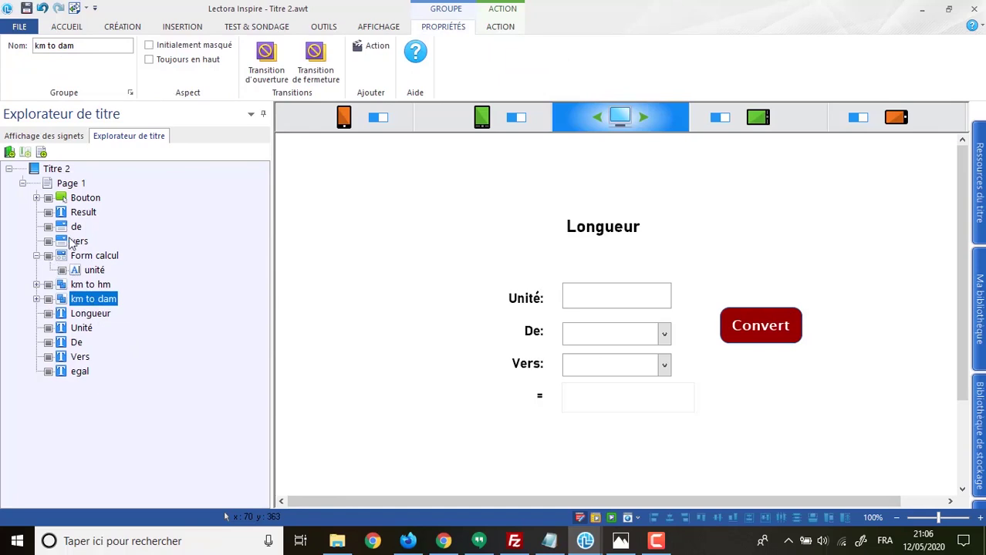
Add a second action to the Convert button and name it "run km to dam"
click(36, 198)
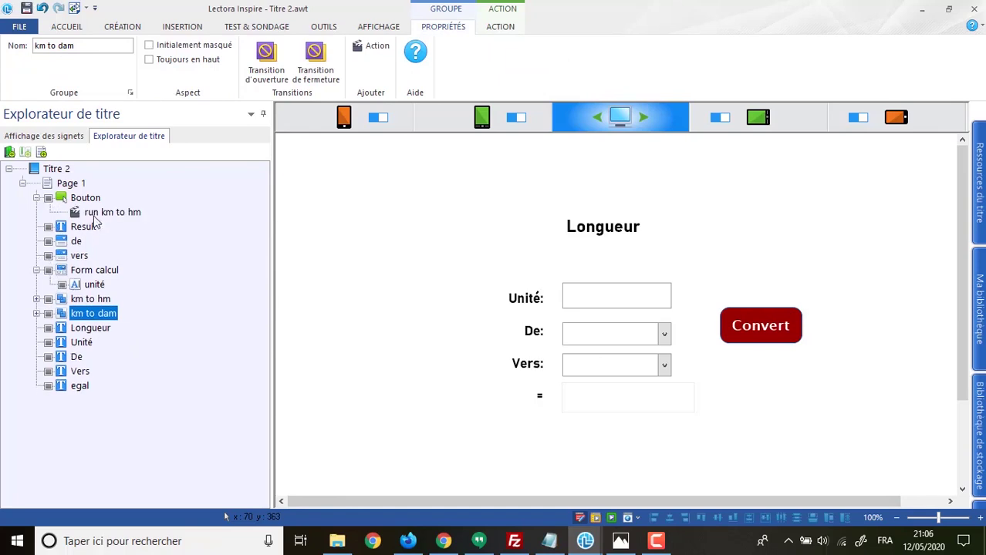
click(98, 215)
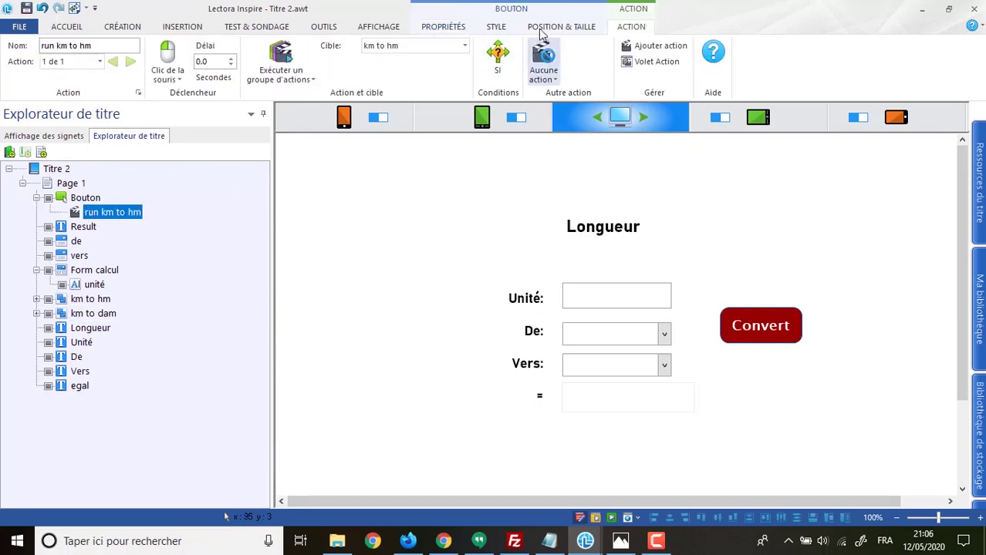
click(655, 46)
click(132, 227)
drag(196, 226, 85, 227)
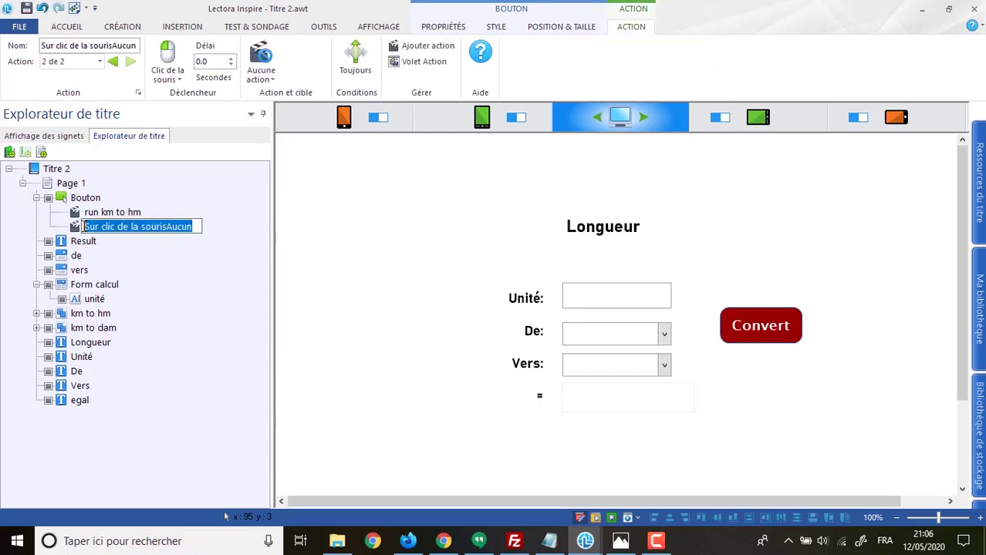
text(run)
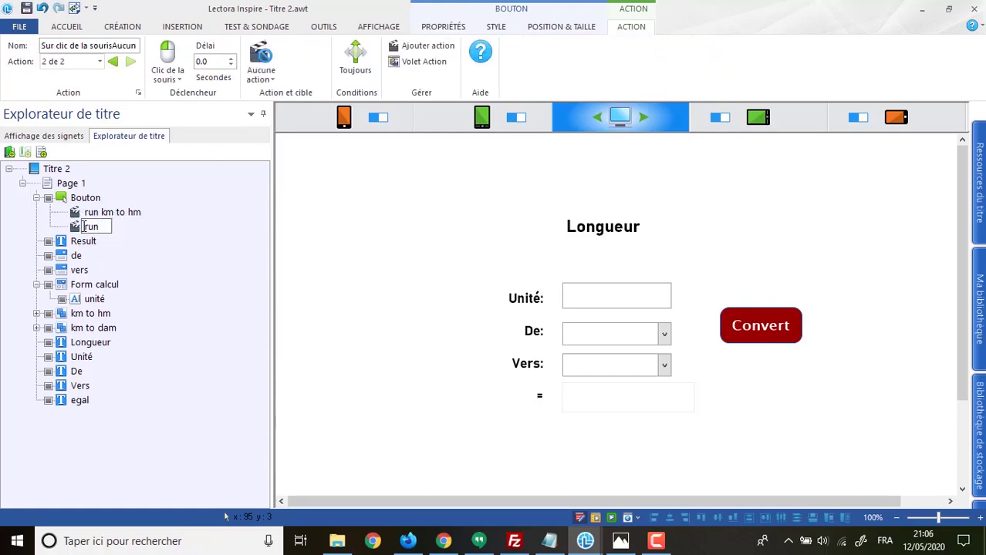
text( km to dam)
key(Return)
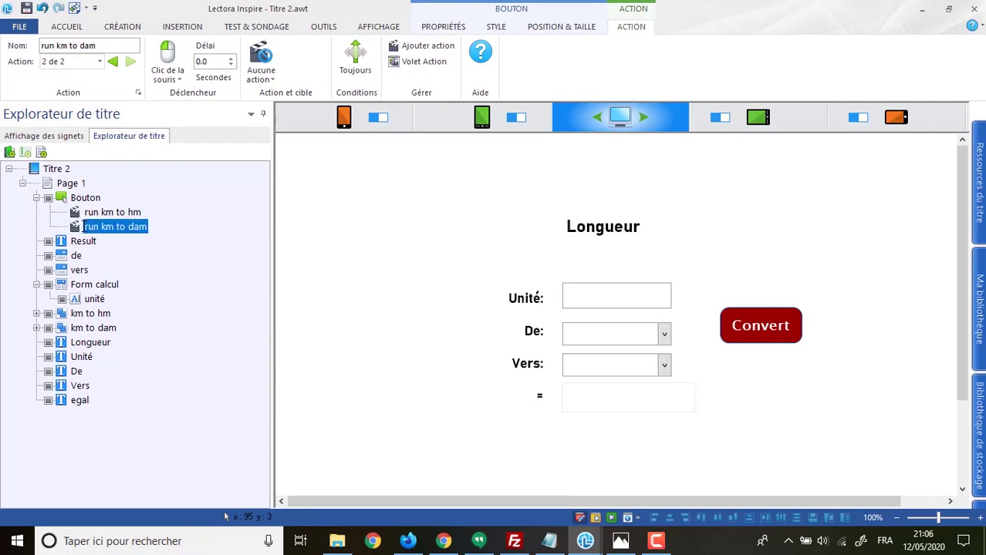
Make the run km to dam action execute an action group, with km to dam as its target
click(271, 77)
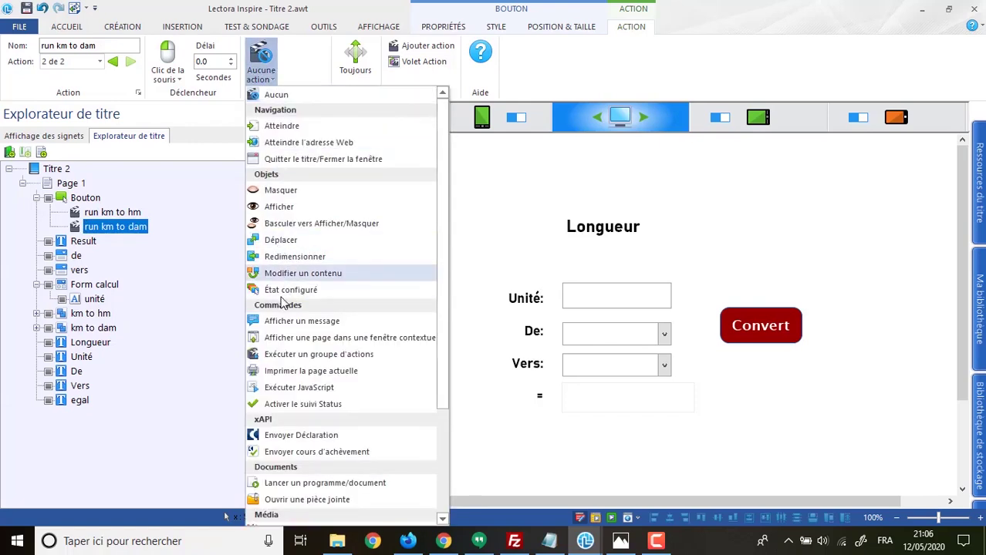
click(299, 355)
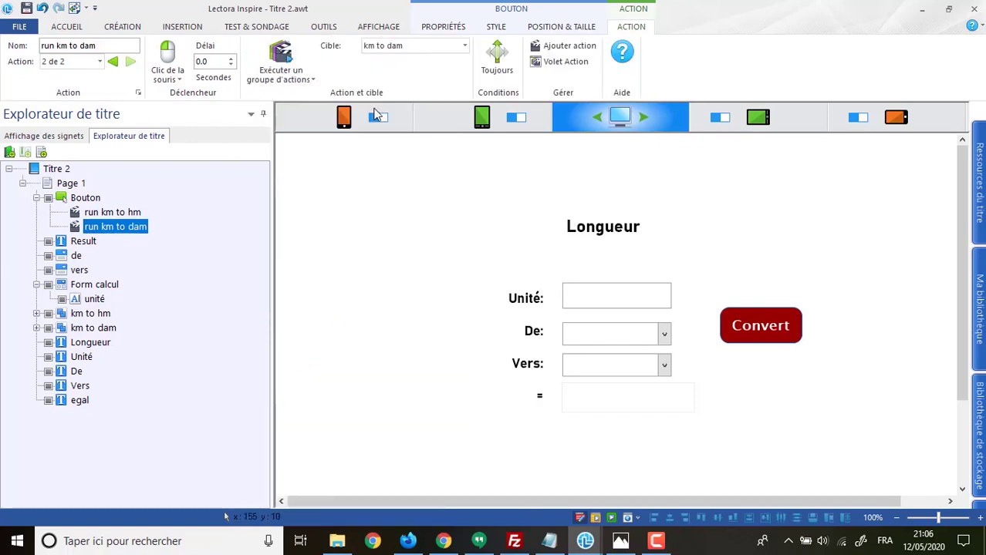
click(421, 48)
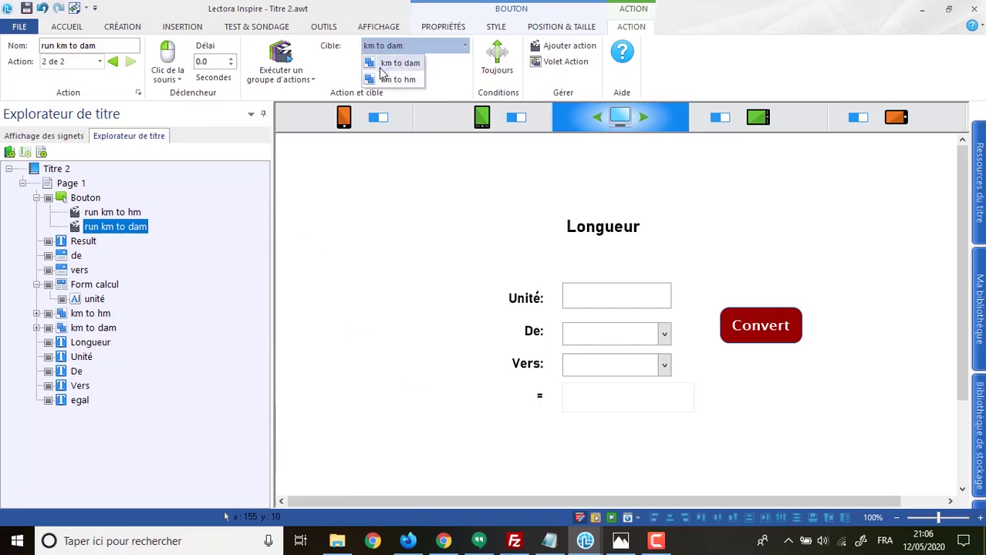
click(396, 64)
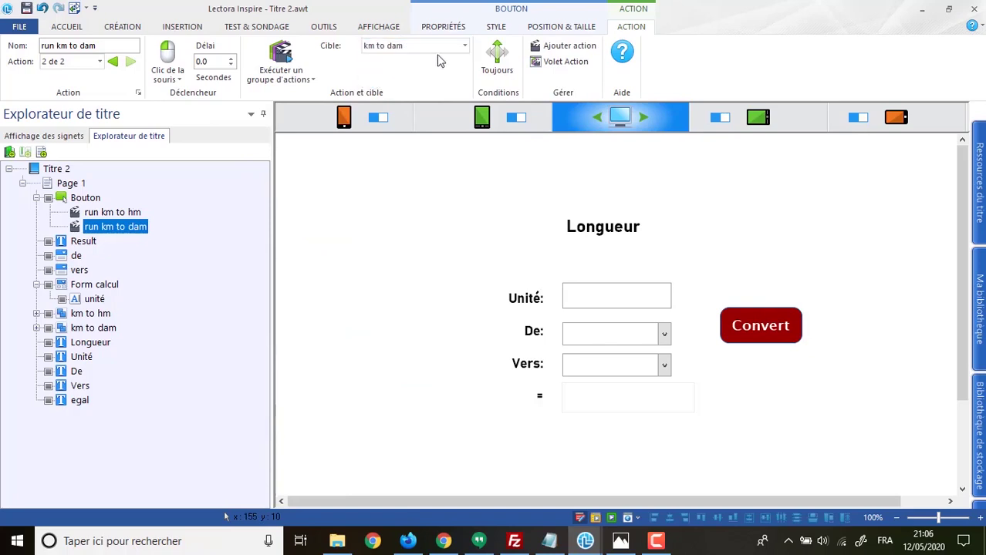
Add a condition to the run km to dam action requiring _de_mesure to be Égal à "Kilomètre (km)"
click(496, 59)
click(352, 180)
click(387, 180)
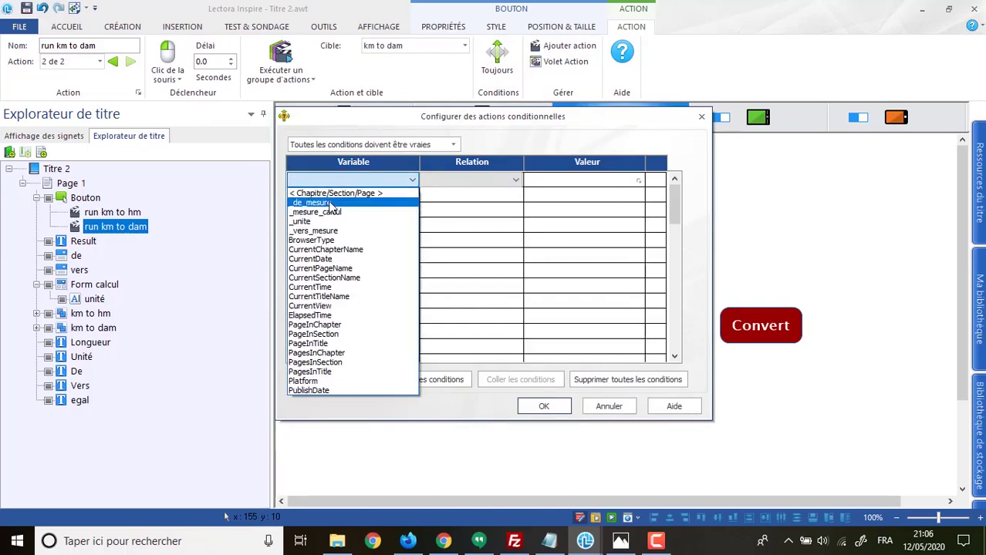
click(331, 202)
click(462, 181)
click(452, 203)
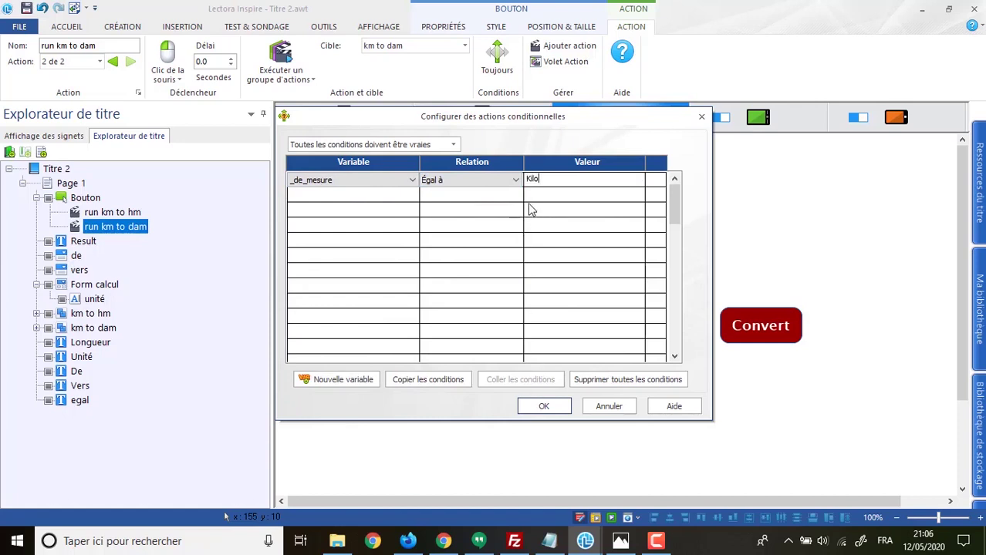
text(Kilomètre (km)
Add a second condition requiring _vers_mesure to be Égal à "Décamètre (dam)" and accept the conditions
click(391, 200)
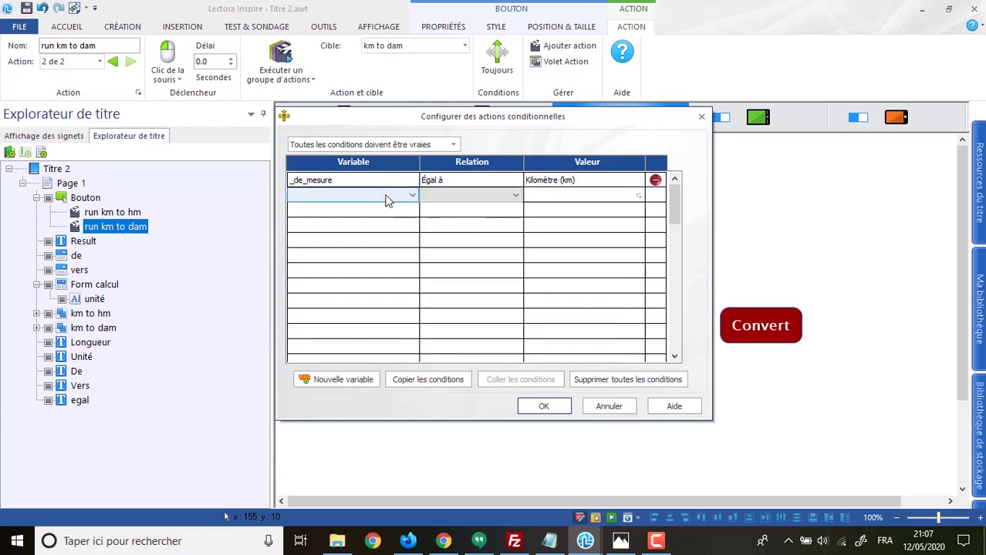
click(364, 199)
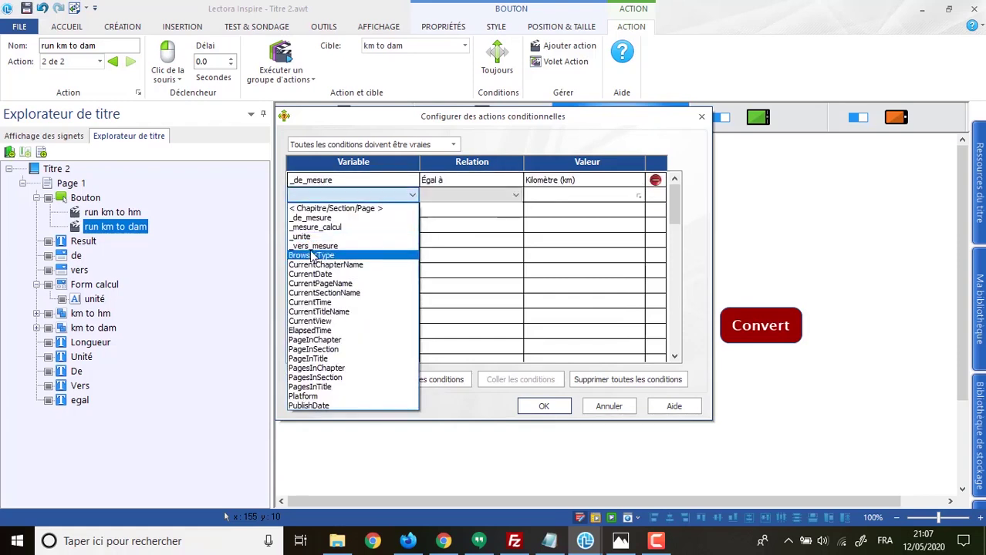
click(321, 248)
click(486, 199)
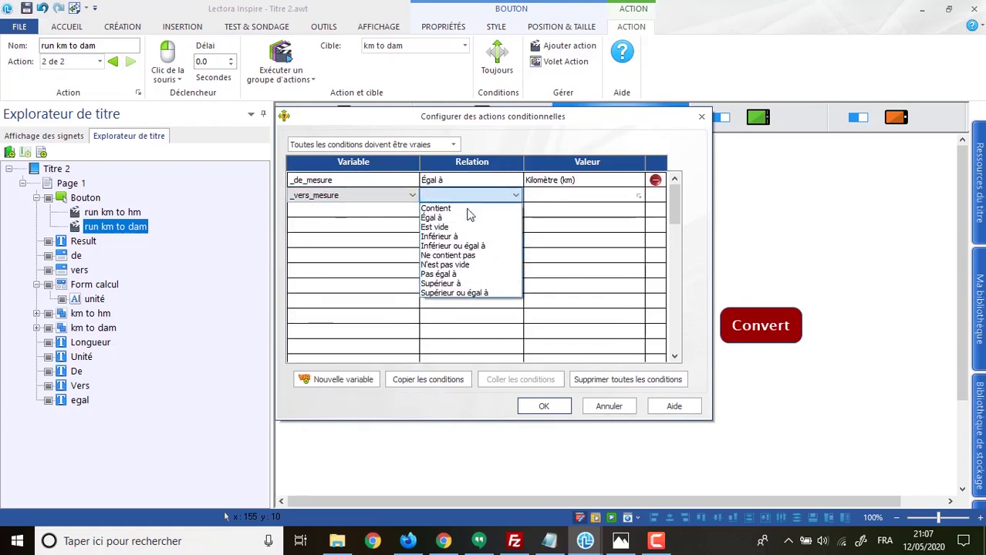
click(444, 216)
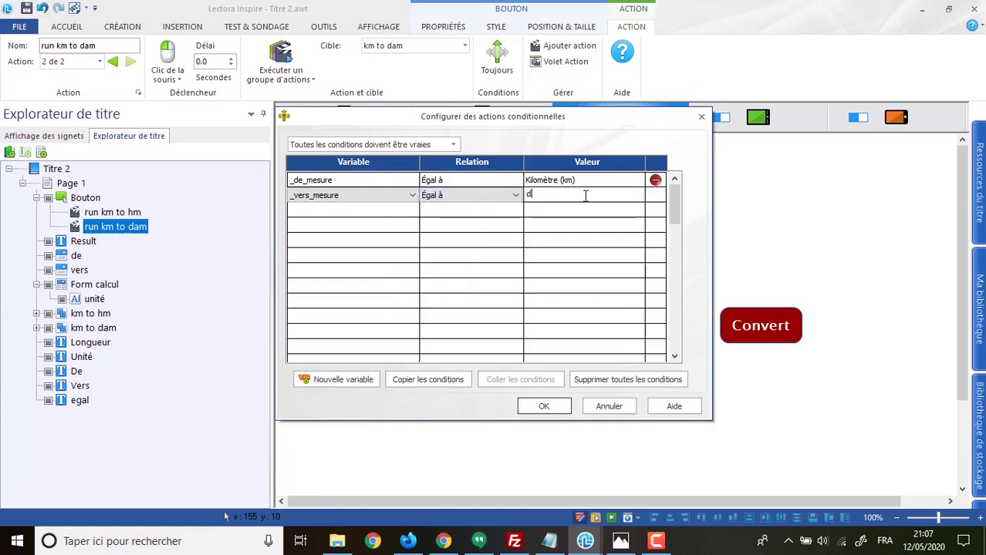
text(Décamètre ()
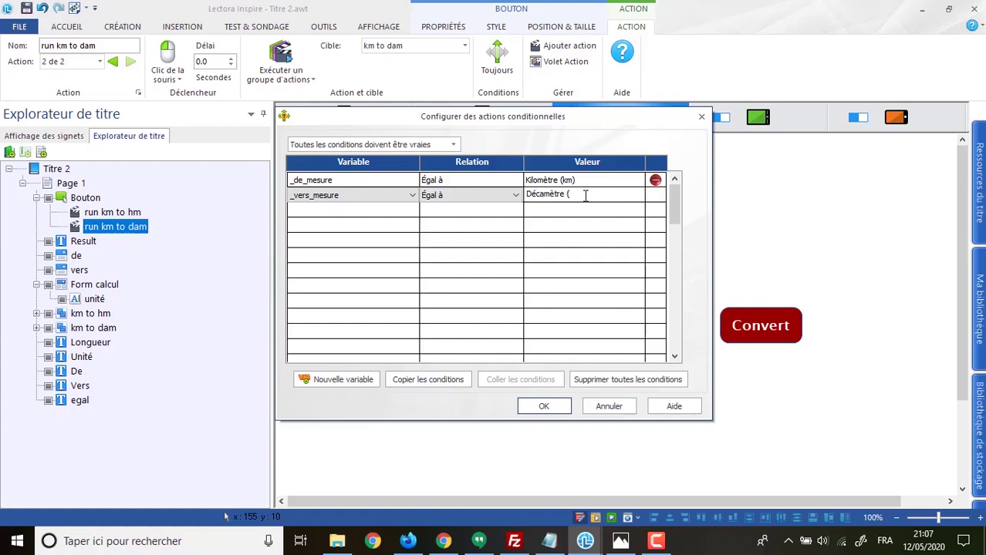
text(dam)
click(544, 407)
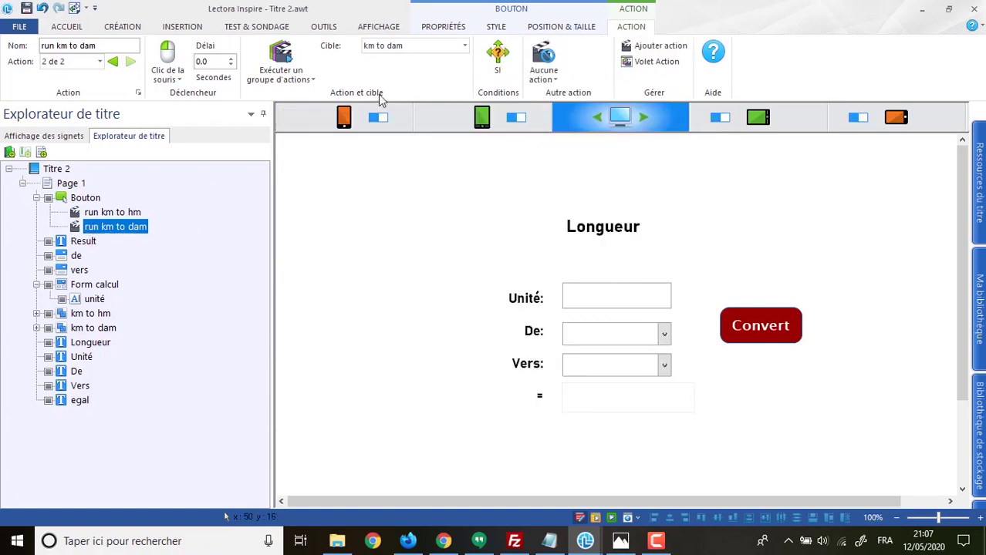
Review the unit names in the initial values list of the De drop-down list and cancel the list dialog
click(628, 351)
click(625, 334)
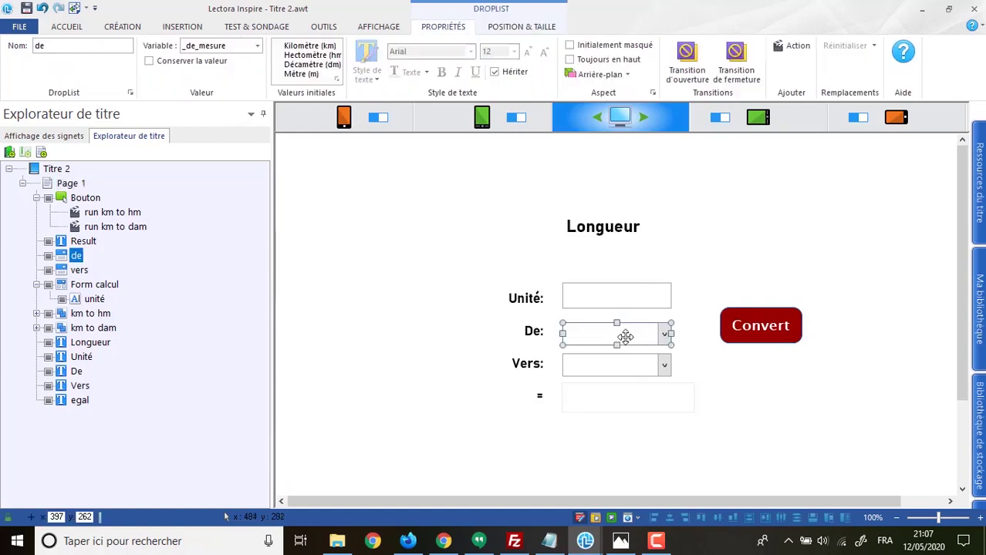
click(318, 64)
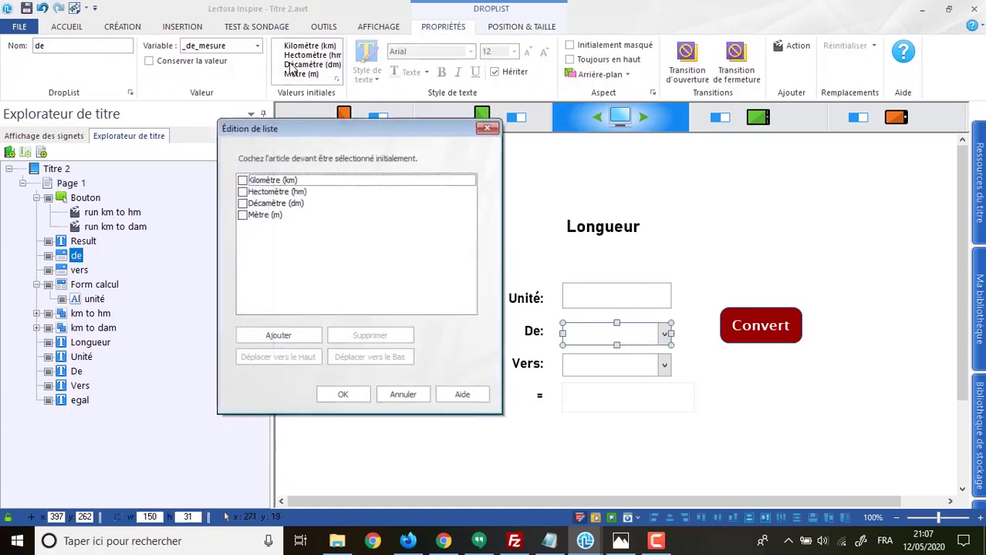
click(262, 193)
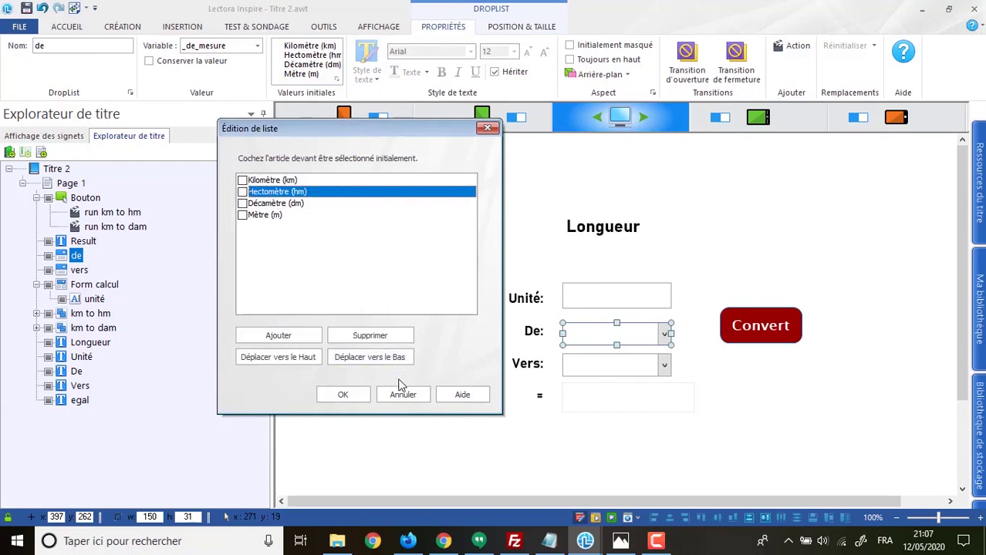
click(263, 204)
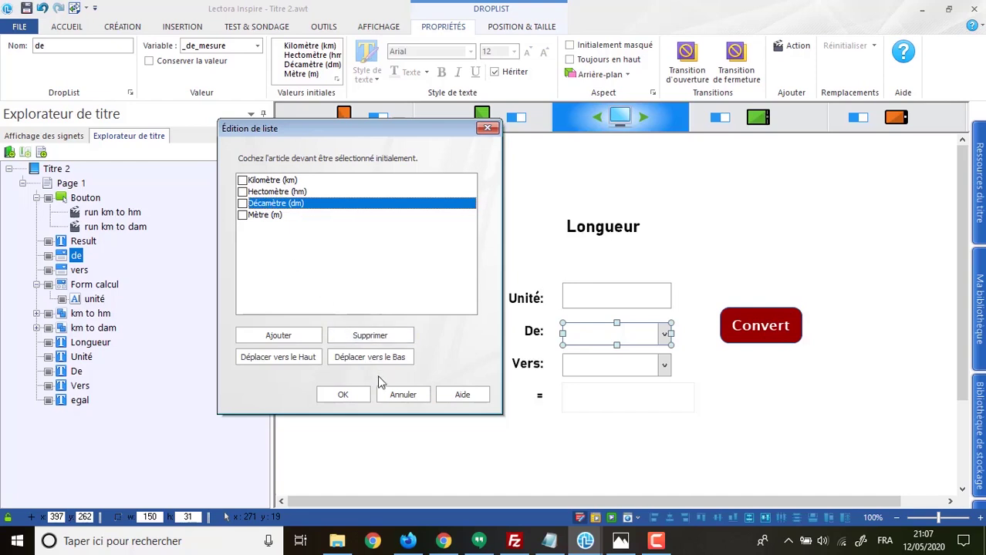
click(402, 394)
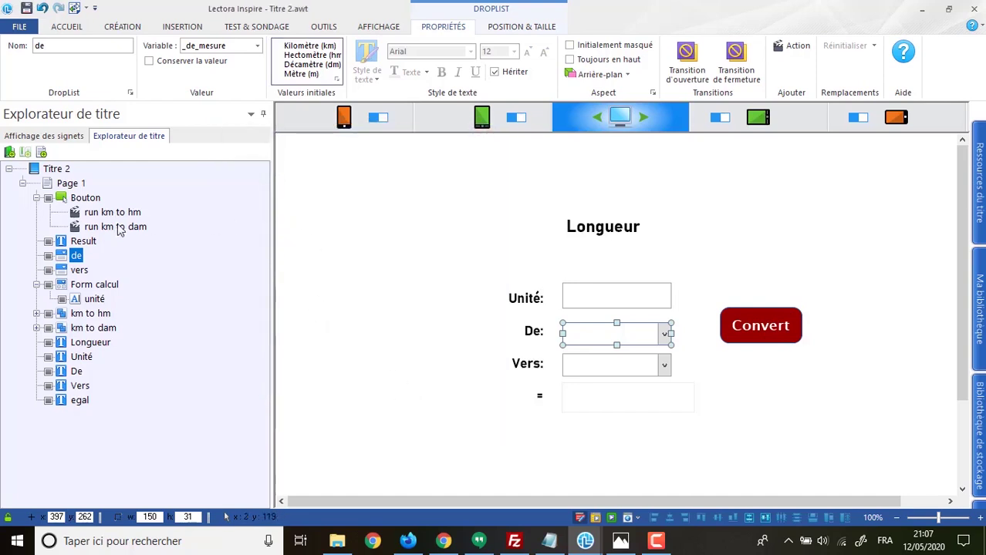
Preview the page and test converting 12 from Kilomètre (km) to Décamètre (dm)
click(316, 174)
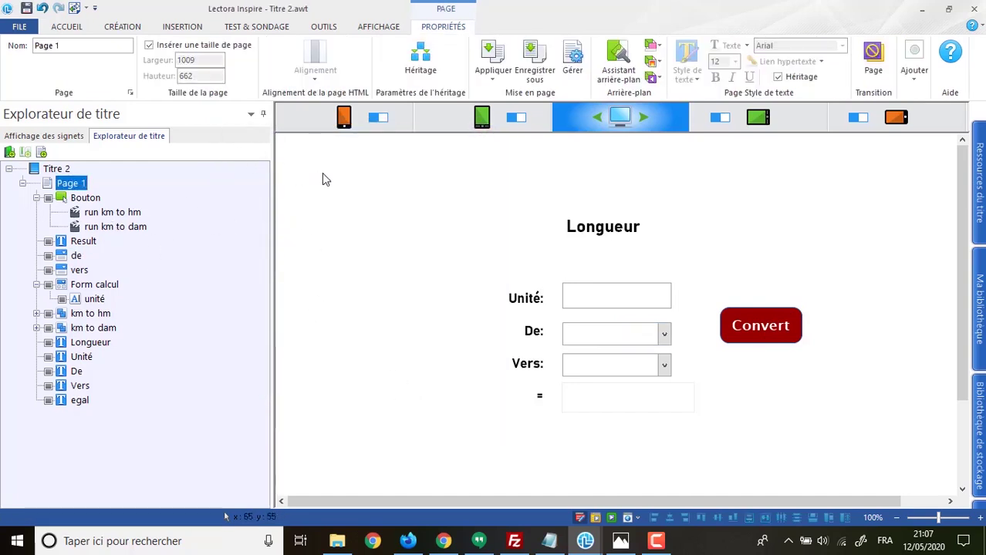
click(595, 516)
click(487, 179)
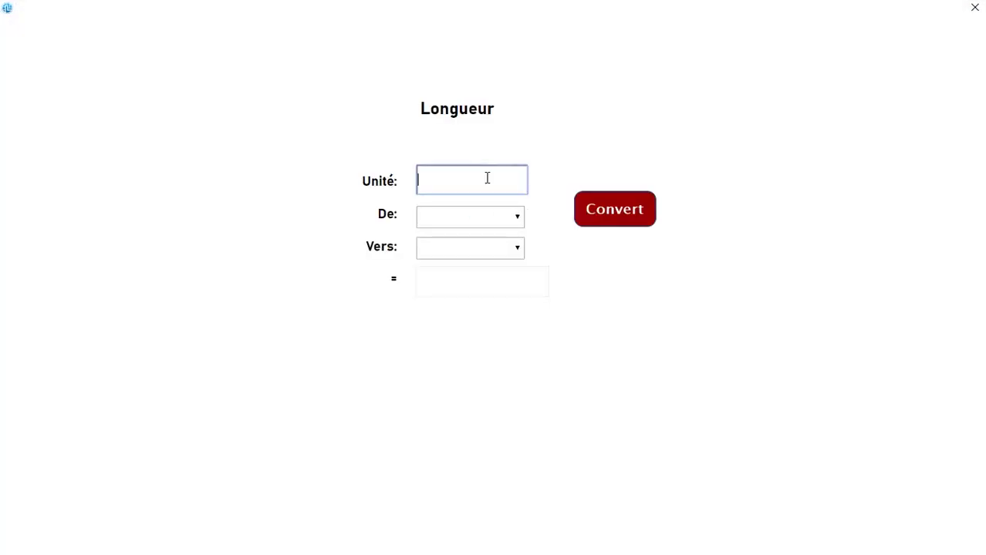
click(470, 219)
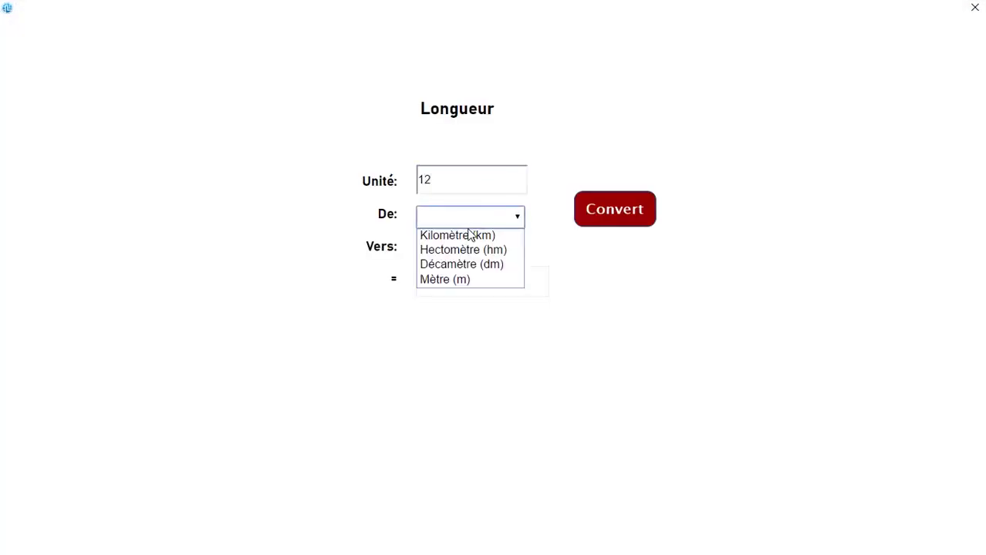
click(472, 232)
click(469, 247)
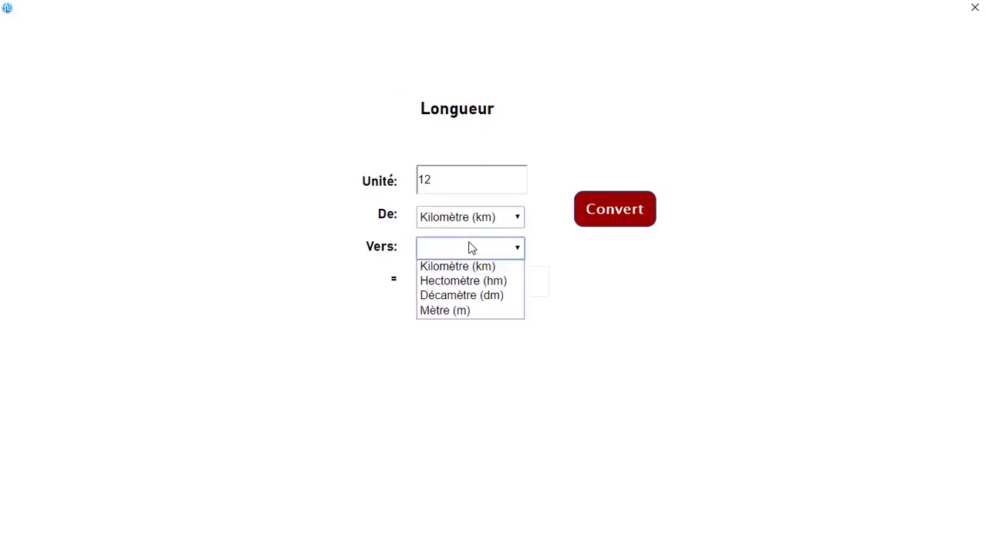
click(458, 294)
click(611, 214)
click(606, 216)
click(478, 284)
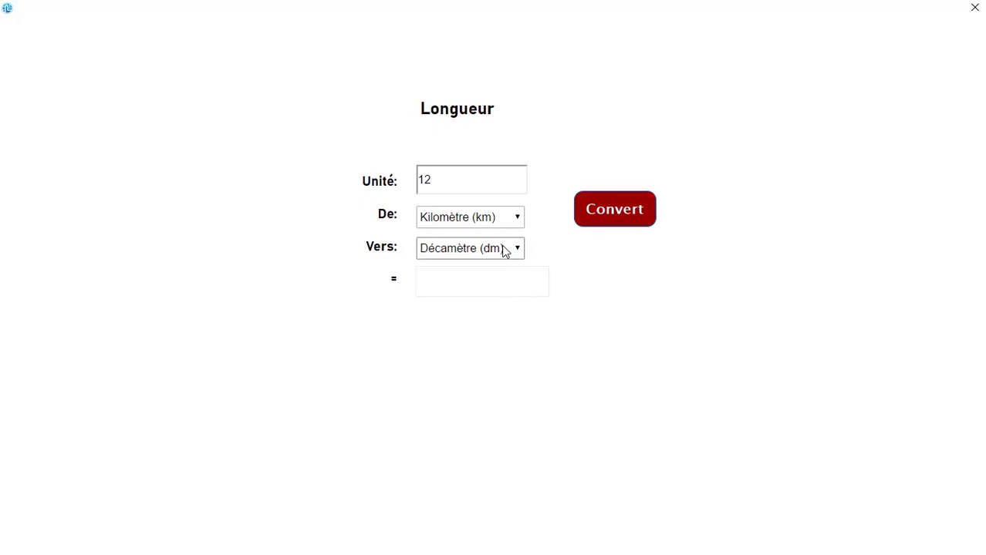
Test the conversion to Hectomètre (hm), reselect Décamètre (dm) as the target unit and close the preview
click(506, 248)
click(462, 280)
click(601, 215)
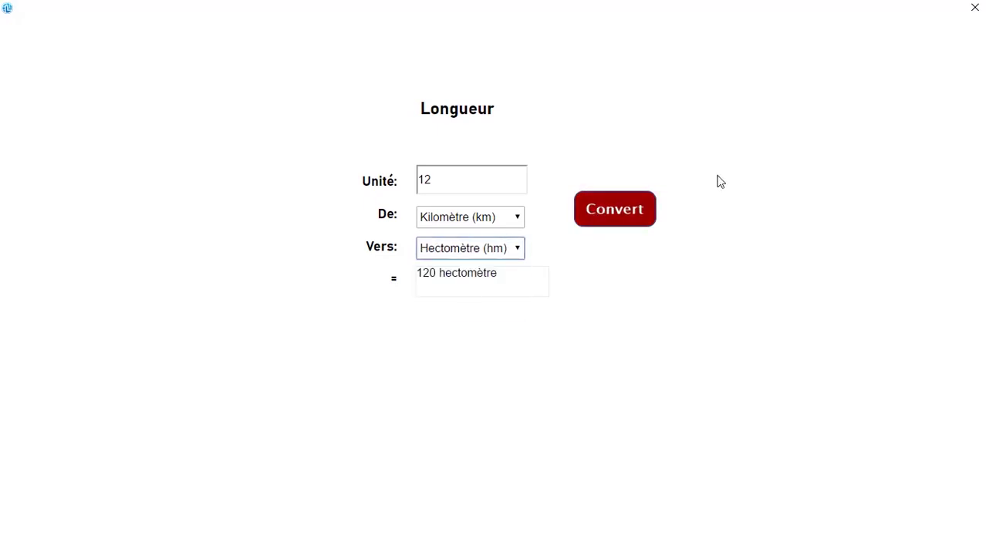
click(509, 255)
click(445, 293)
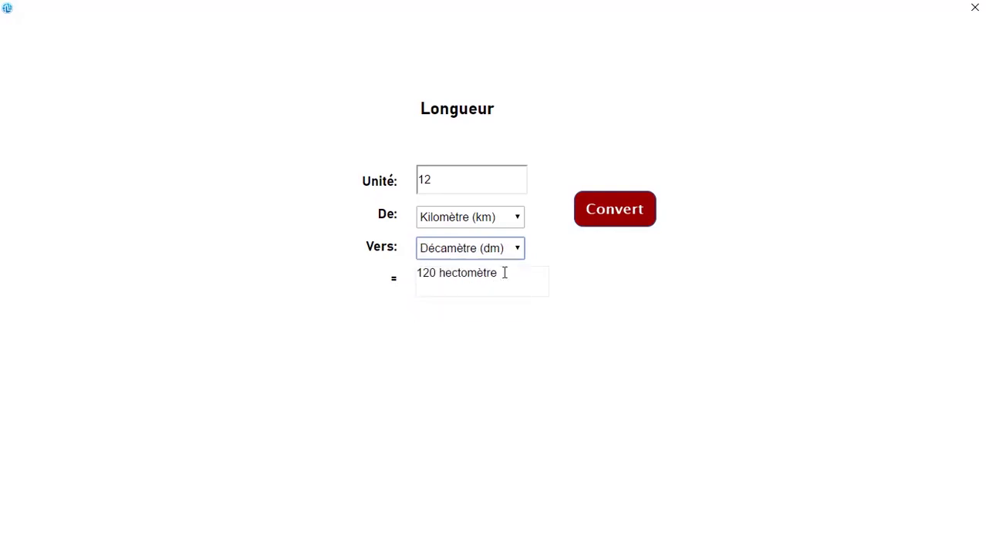
click(974, 7)
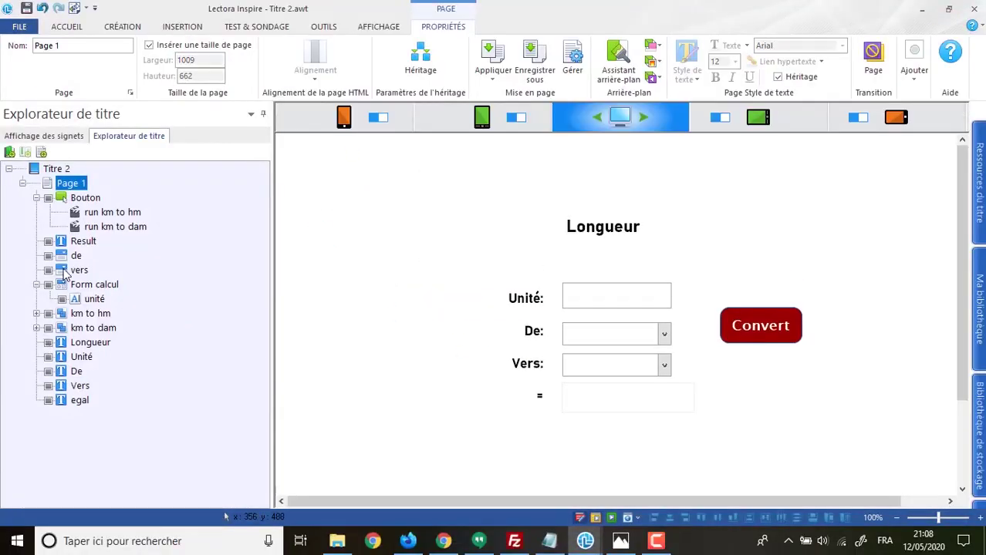
Examine the Convert button's run actions and the set to unite, add label and Résultat actions in the km to dam group
click(104, 228)
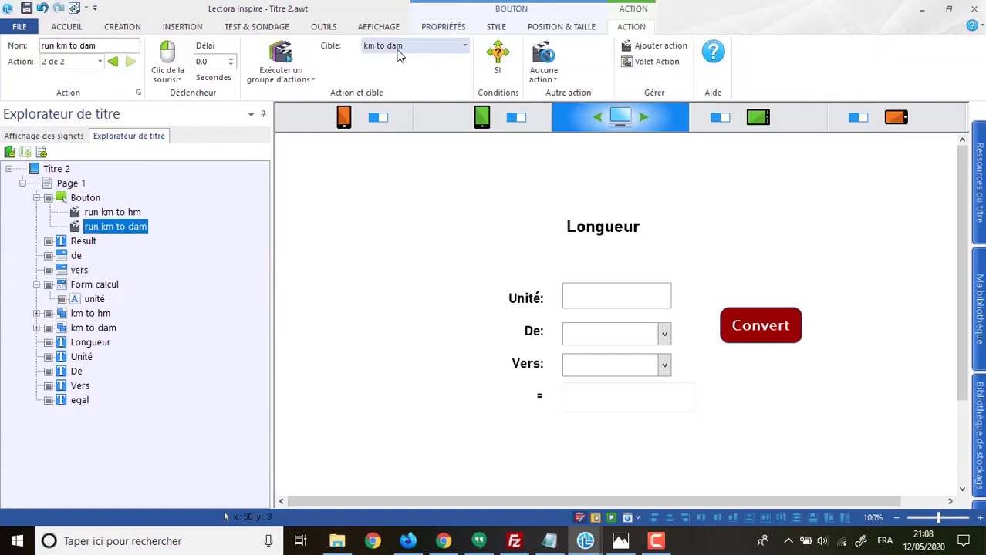
click(113, 212)
click(114, 227)
click(37, 328)
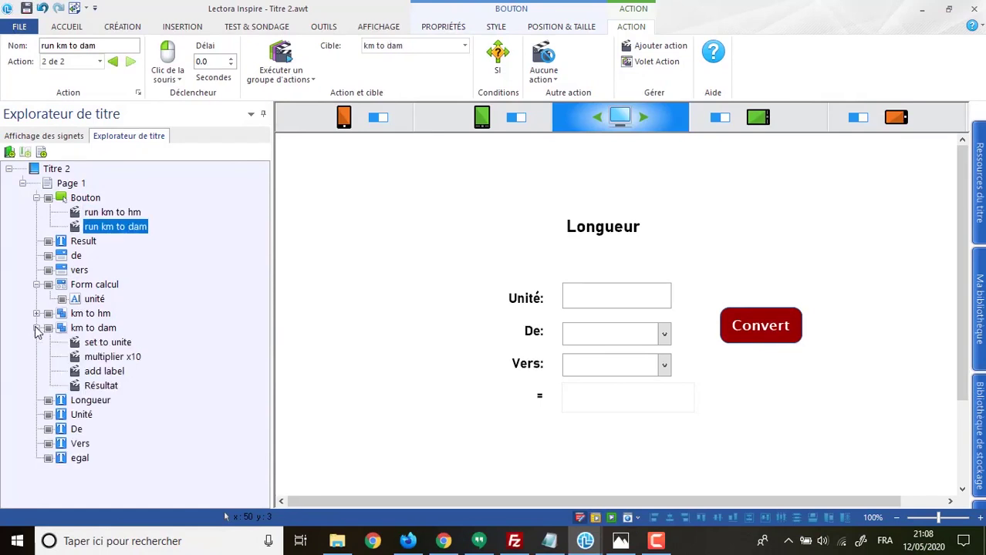
click(100, 373)
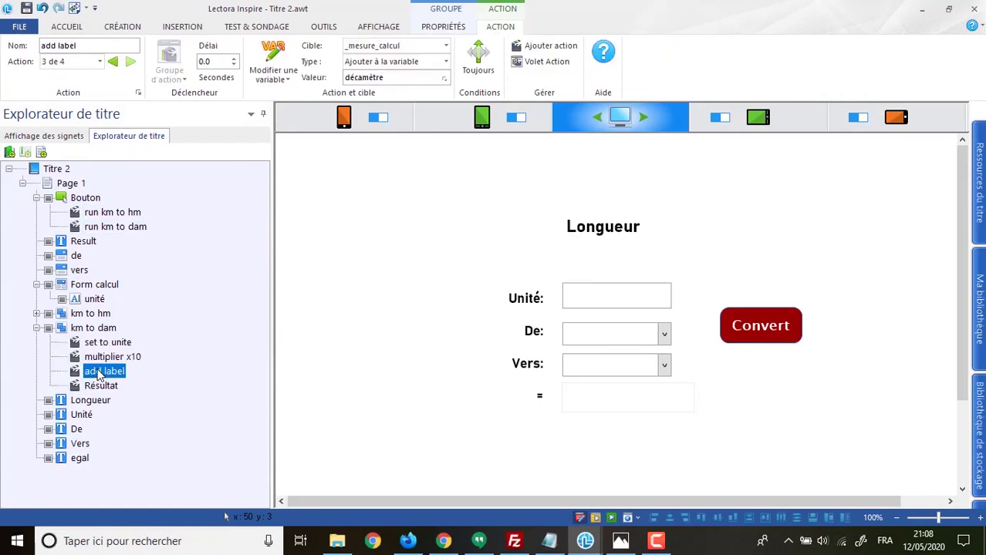
click(96, 387)
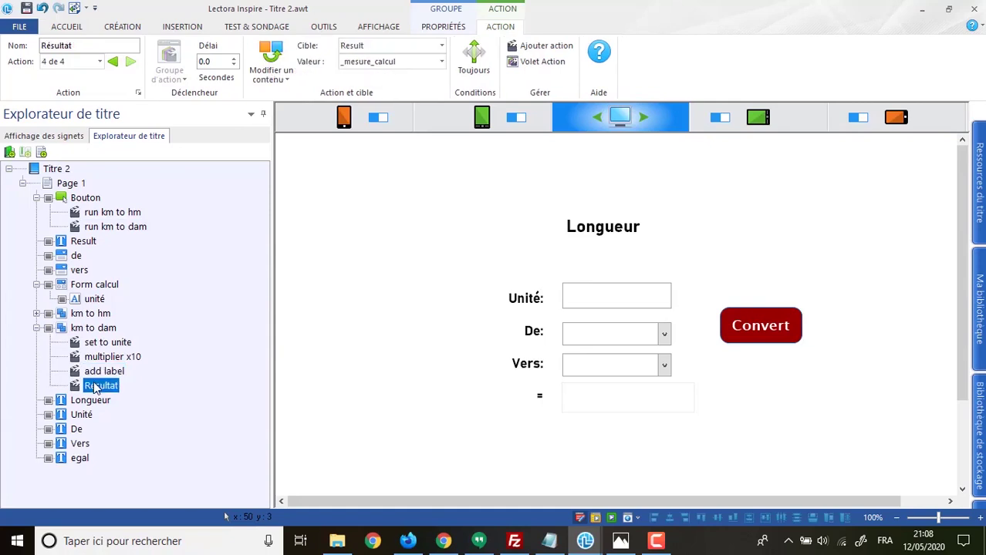
click(96, 372)
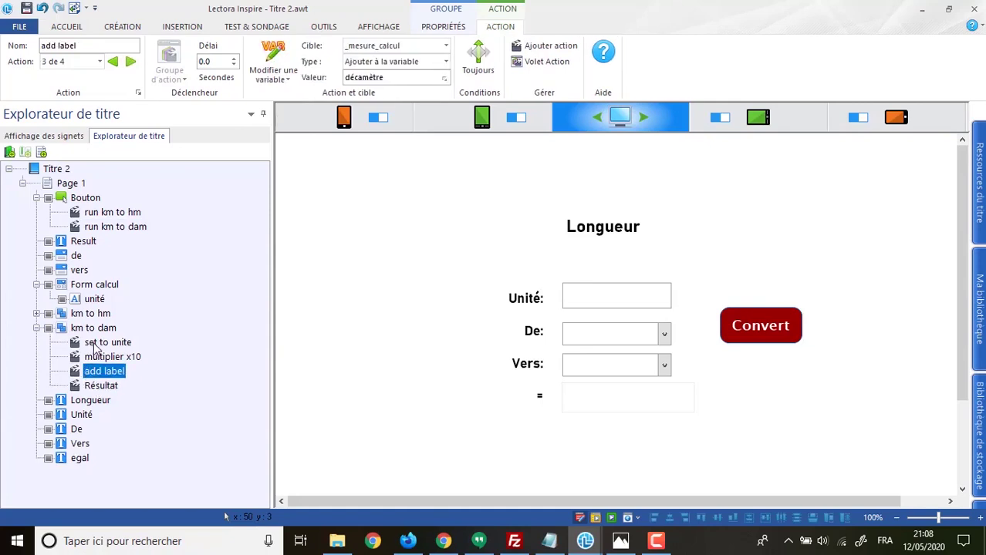
click(95, 345)
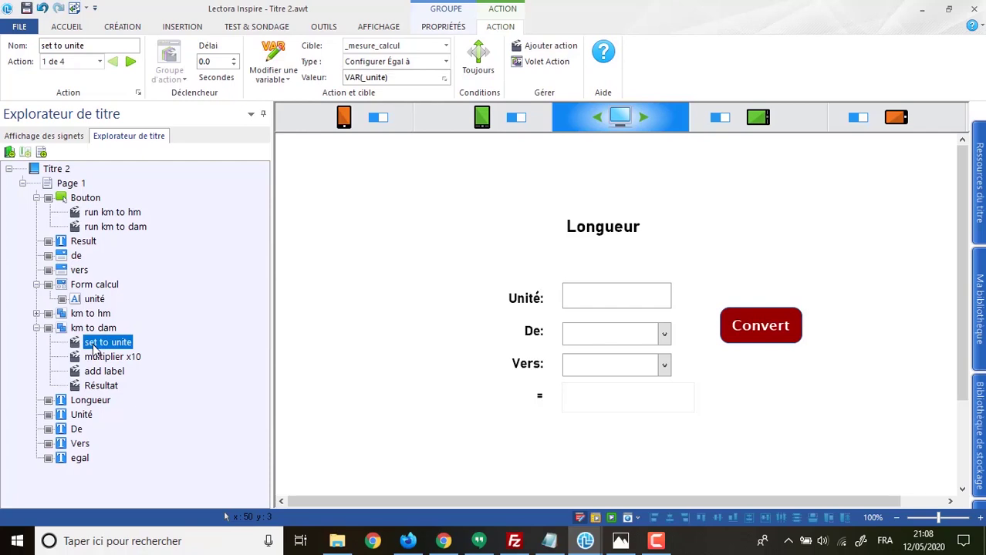
click(36, 328)
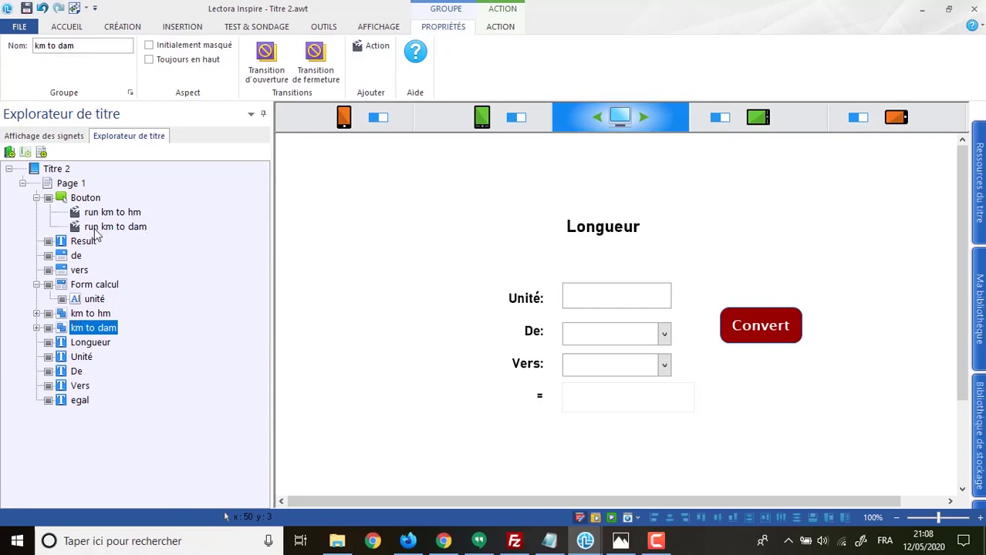
Check the target and the two conditions of the run km to dam action
click(93, 230)
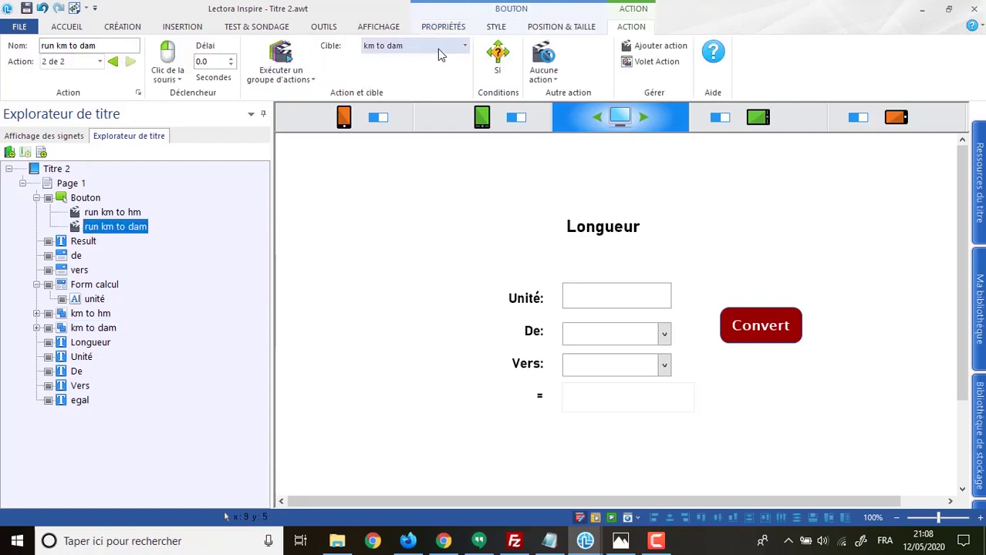
click(463, 48)
click(463, 48)
click(498, 54)
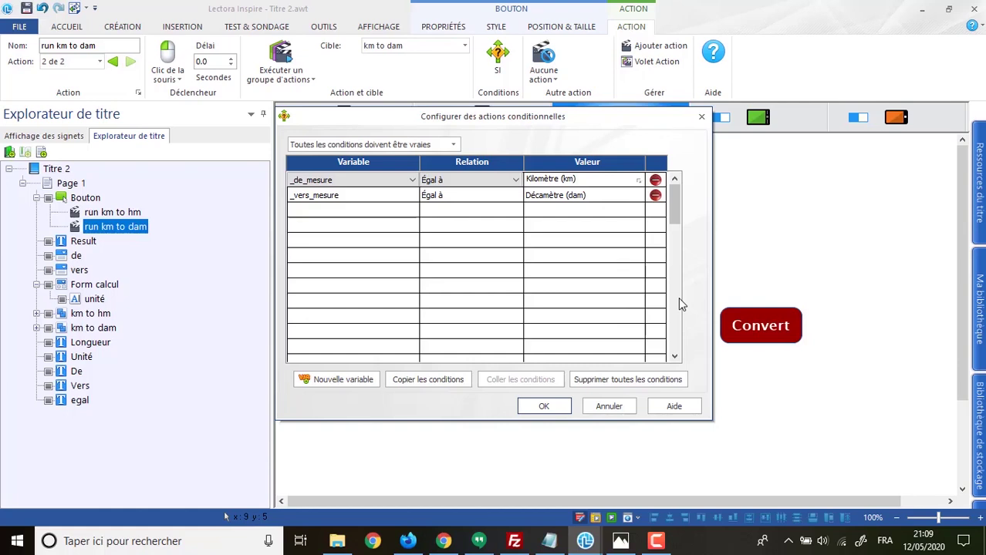
click(544, 406)
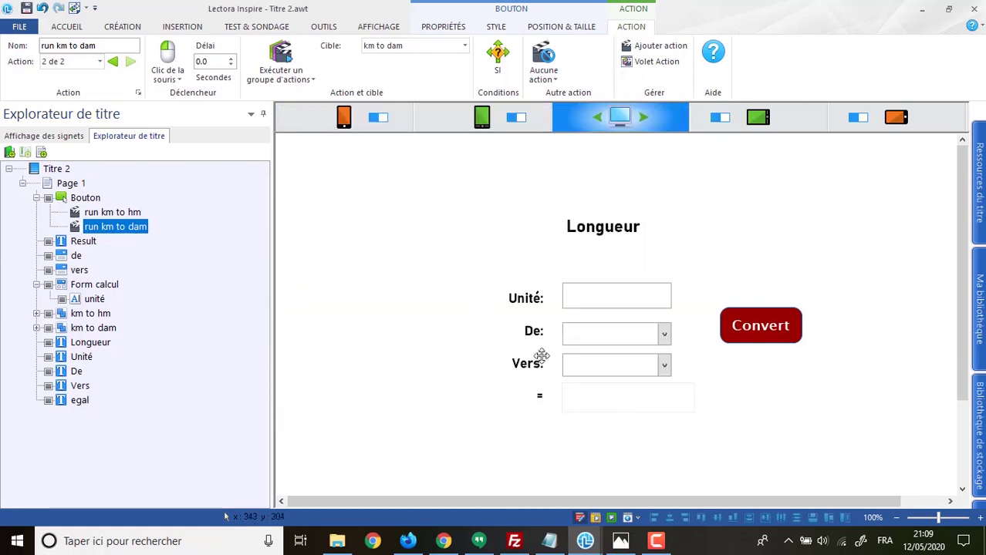
Select Décamètre (dm) in the De drop-down list's initial values and check the unit's symbol on the Wikipedia conversion page in Firefox
click(608, 334)
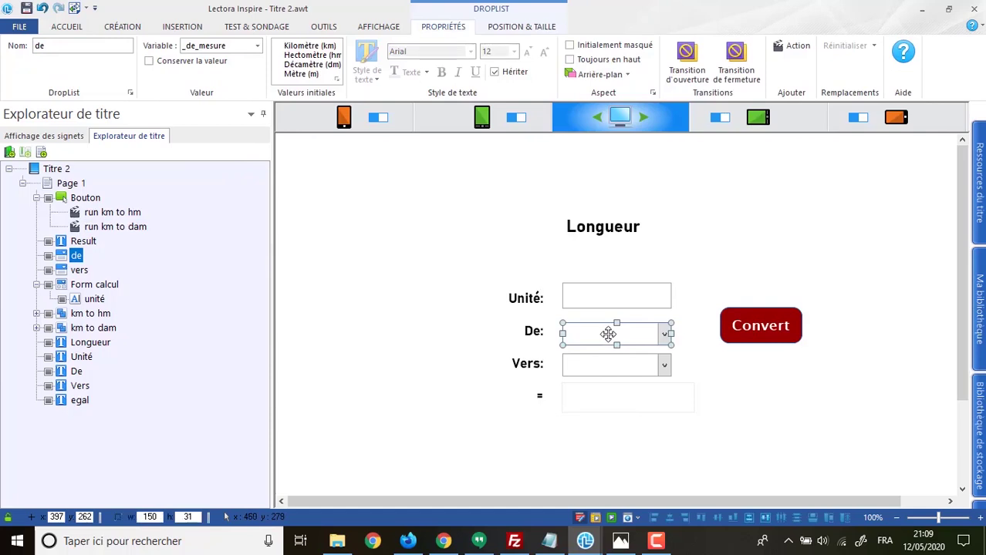
click(336, 80)
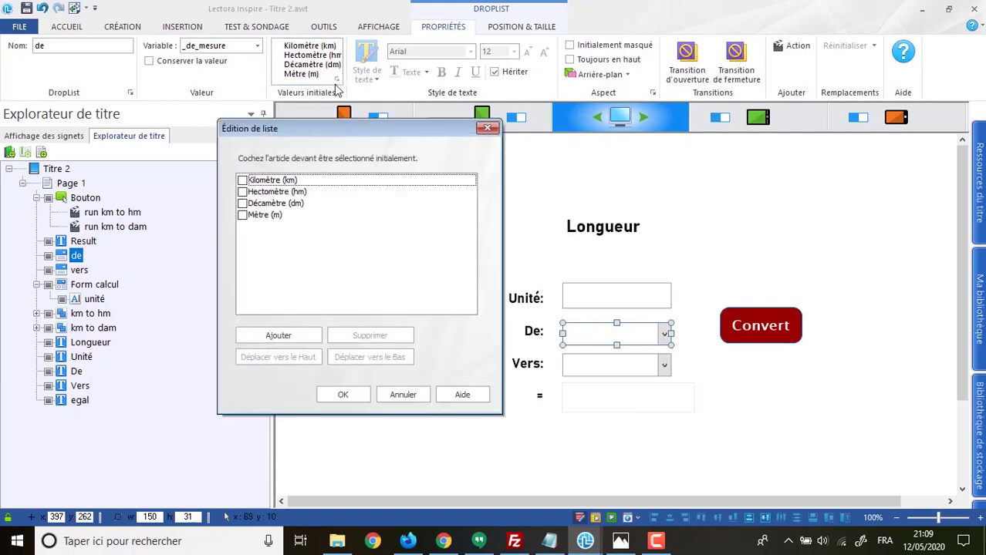
click(296, 207)
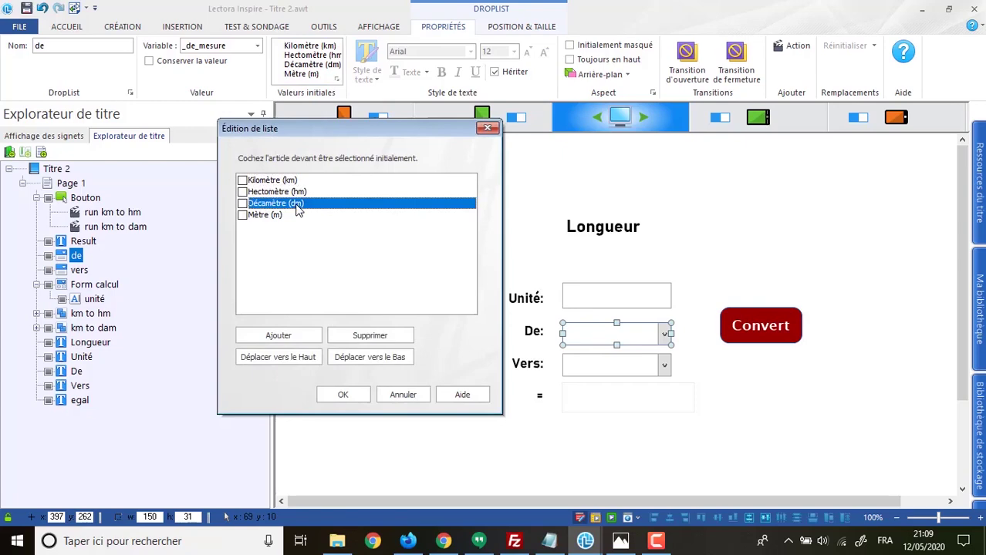
mouse_move(414, 545)
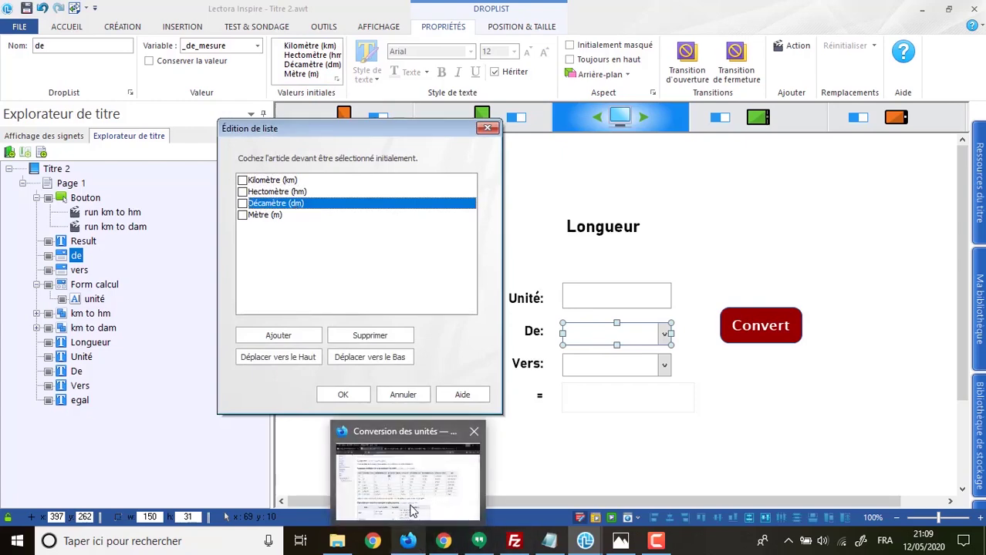
mouse_move(412, 511)
click(409, 494)
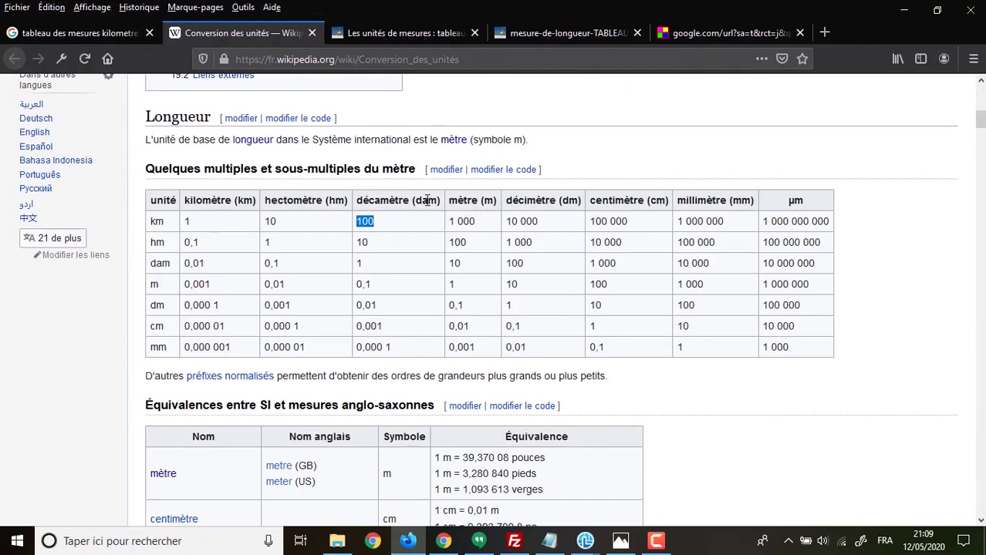
click(904, 9)
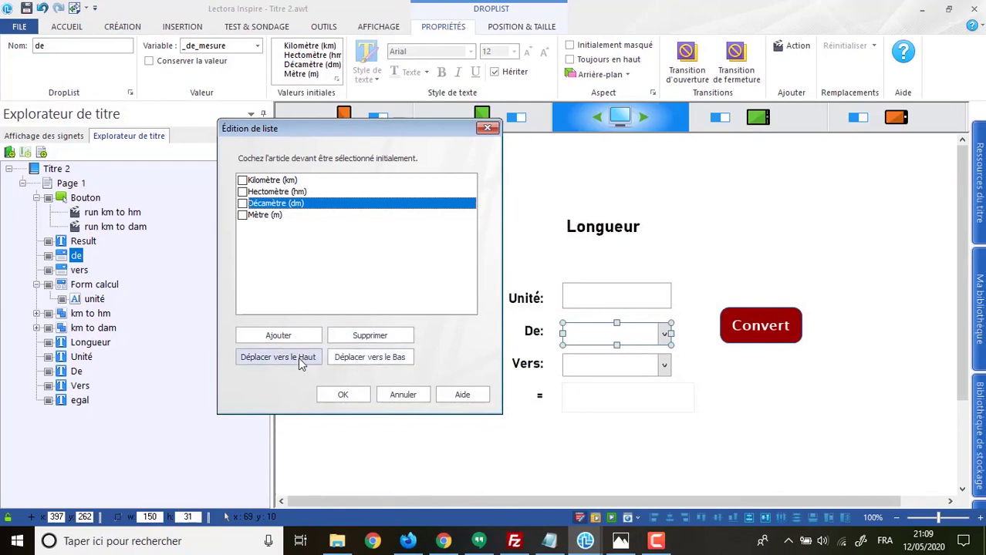
Replace Décamètre (dm) in the De list with "Décamètre (dam)", place it above Mètre (m) and accept the list
click(351, 361)
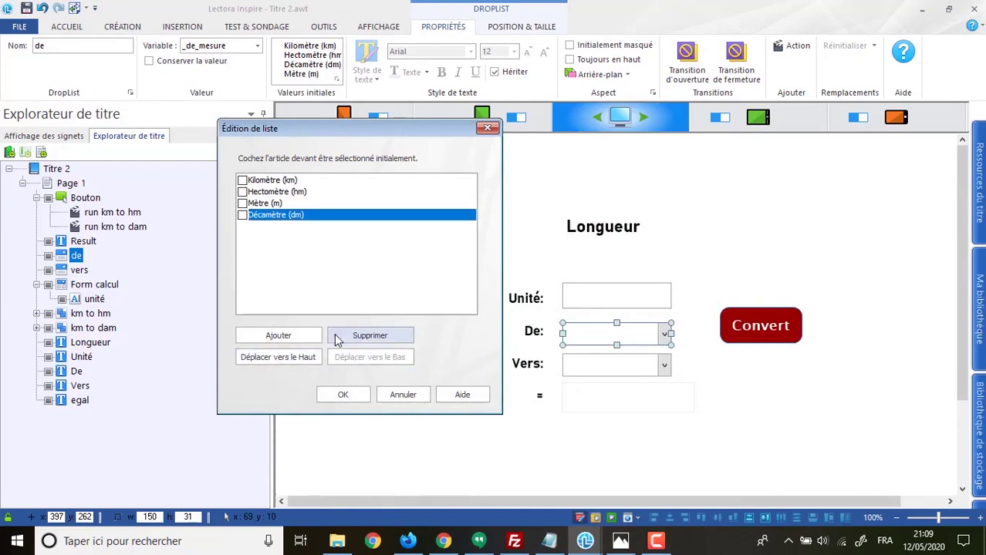
click(363, 336)
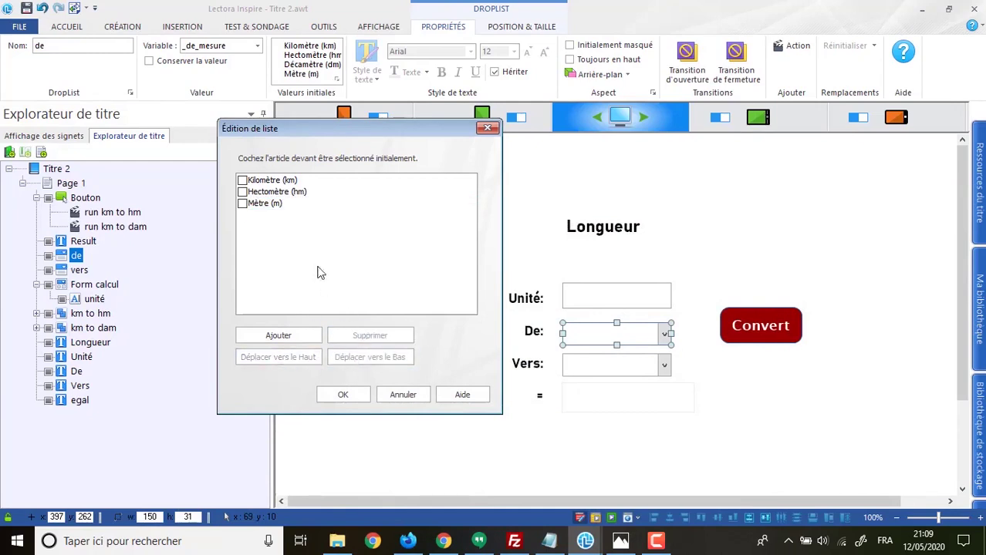
click(287, 337)
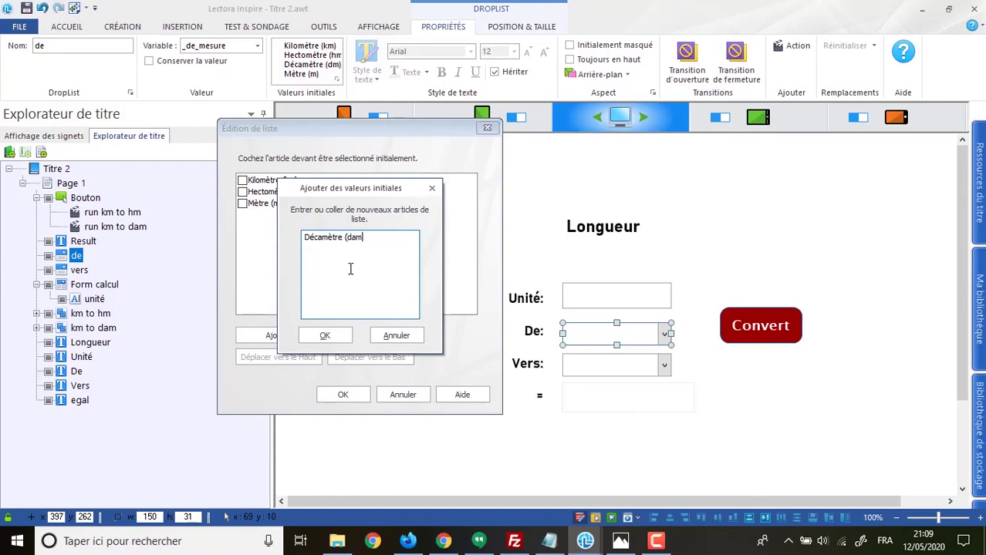
text(Décamètre (dam))
click(323, 336)
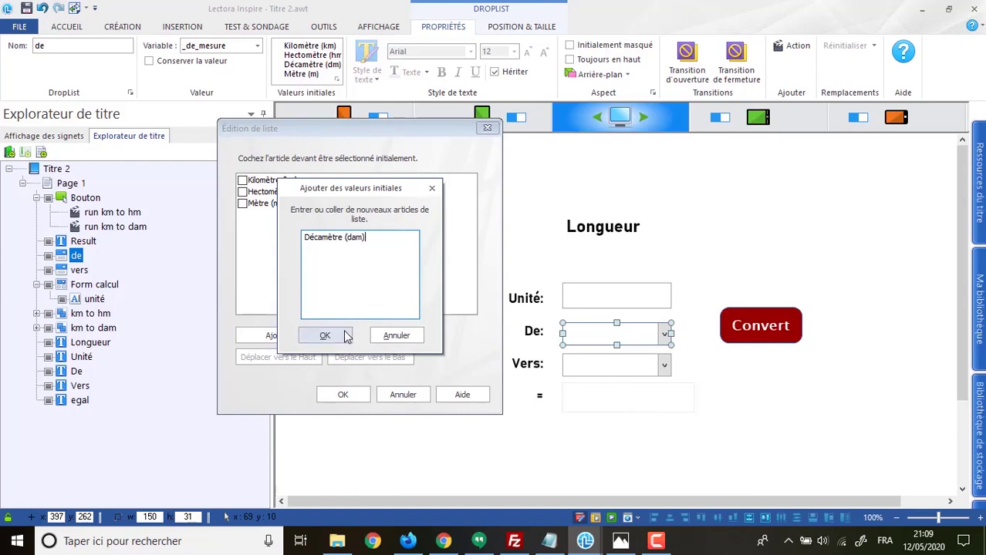
click(254, 216)
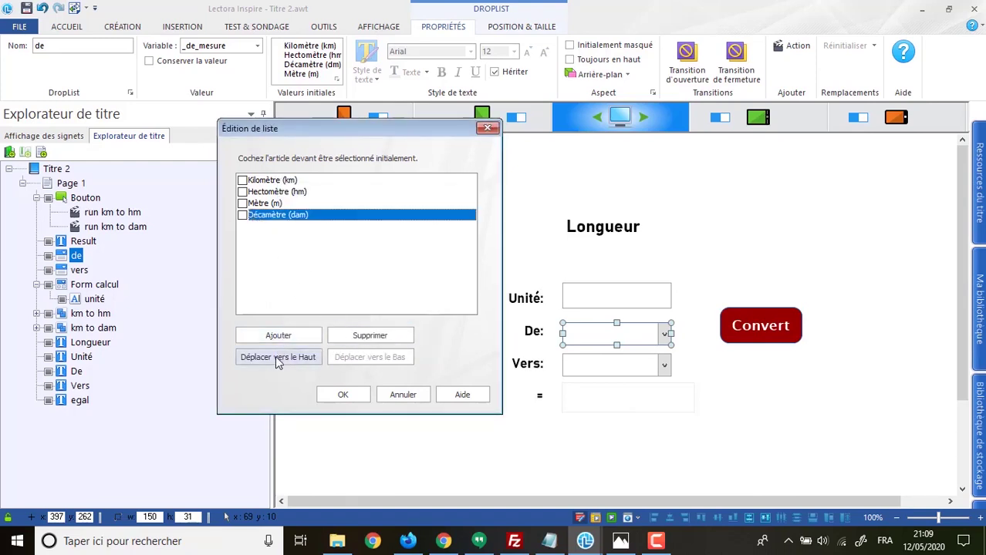
click(277, 356)
click(344, 397)
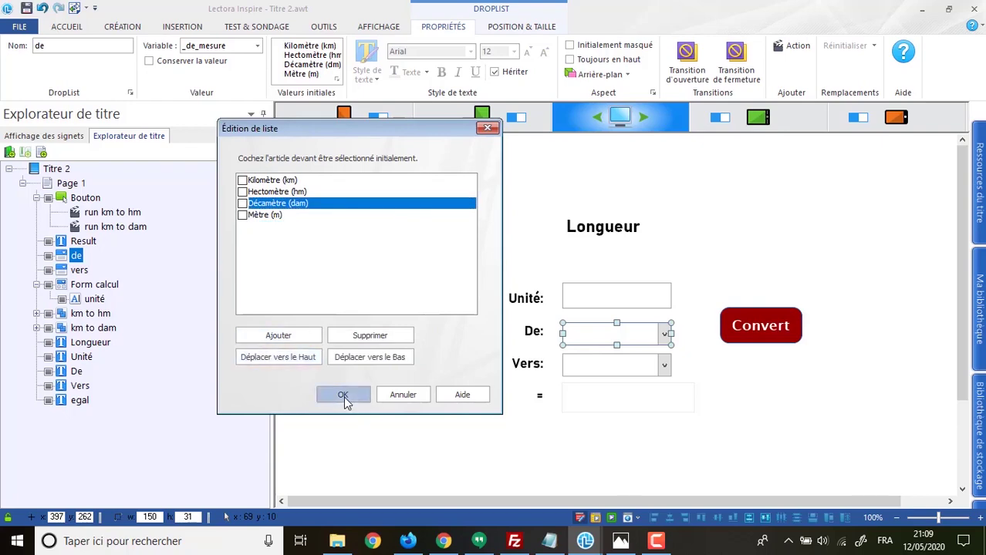
Preview the page, try converting 12 from Kilomètre (km) to Décamètre (dm), recheck both drop-down lists and close the preview
click(611, 516)
click(432, 170)
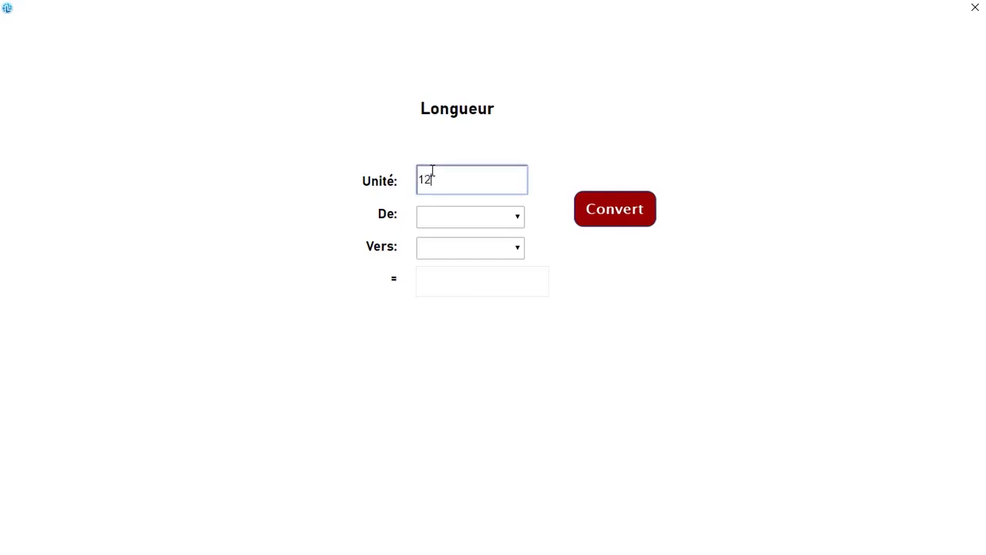
click(473, 219)
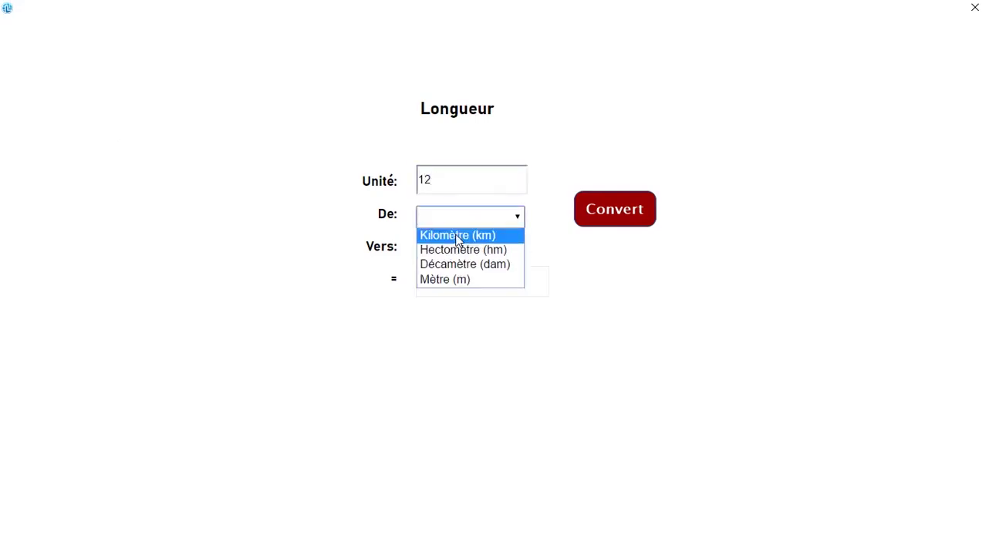
click(457, 237)
click(468, 250)
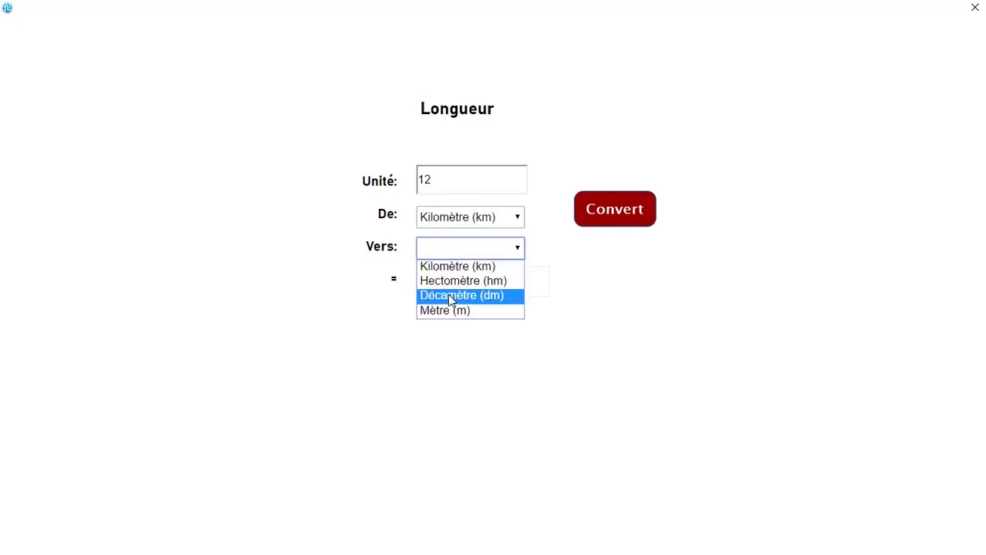
click(452, 298)
click(621, 222)
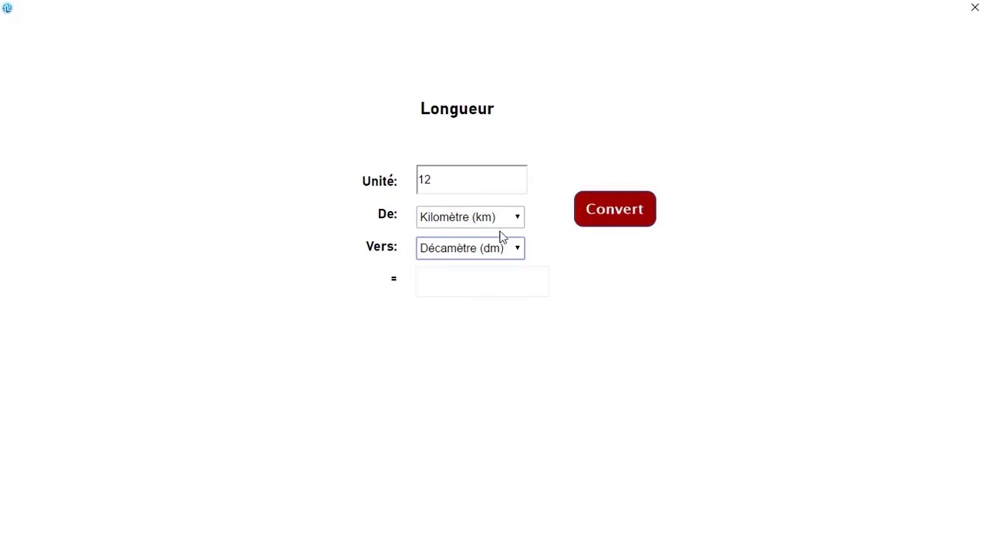
click(515, 254)
click(463, 296)
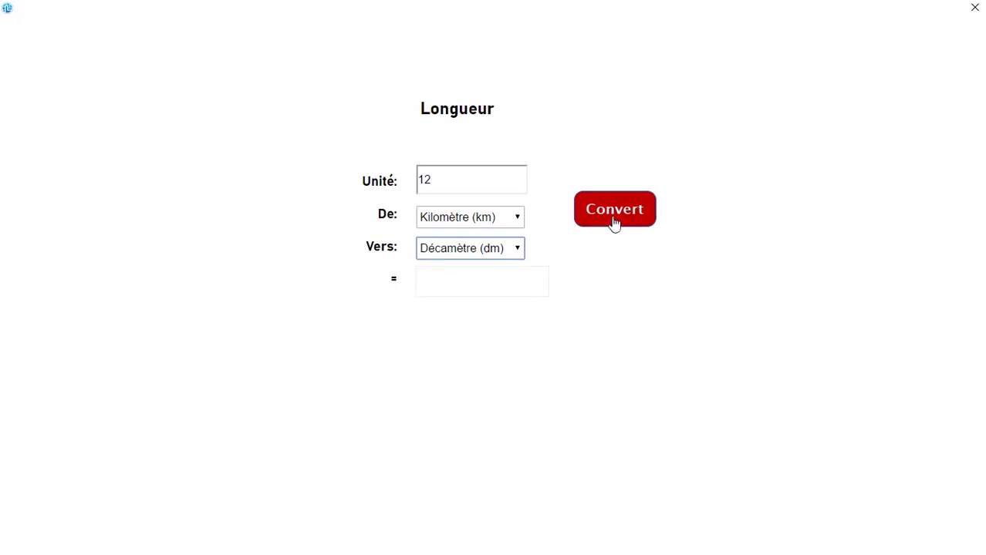
click(513, 219)
click(514, 219)
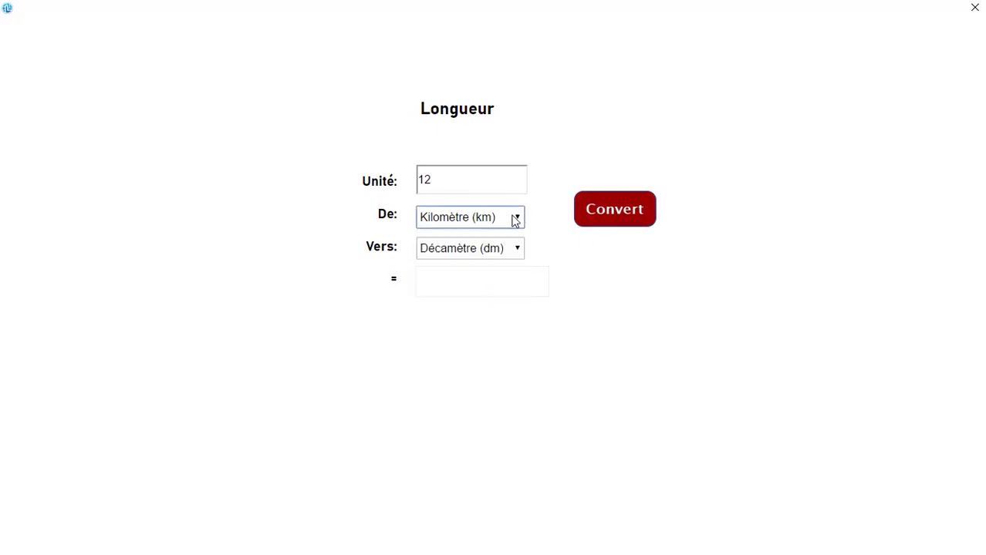
click(974, 7)
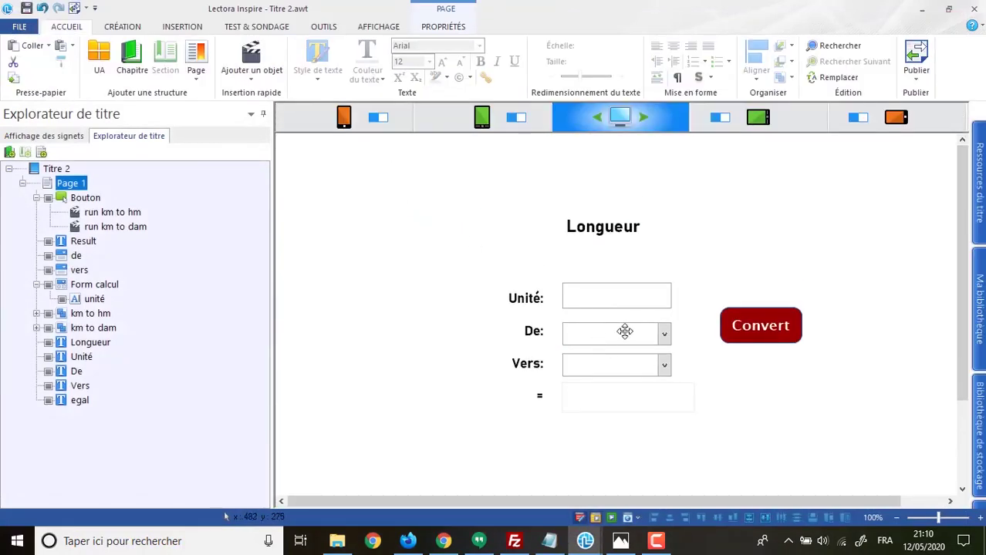
Remove Décamètre (dm) from the initial values of the Vers drop-down list
click(624, 333)
click(601, 362)
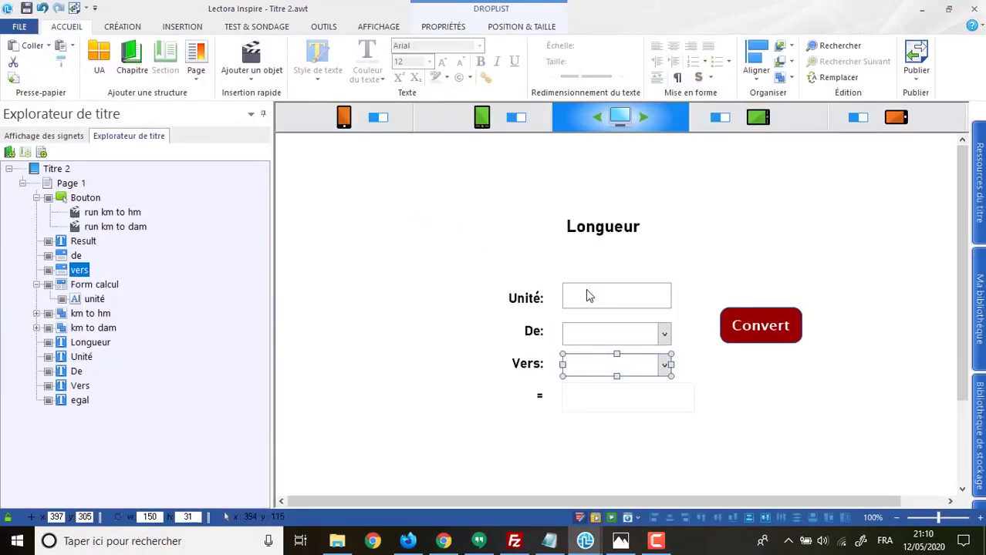
double_click(609, 366)
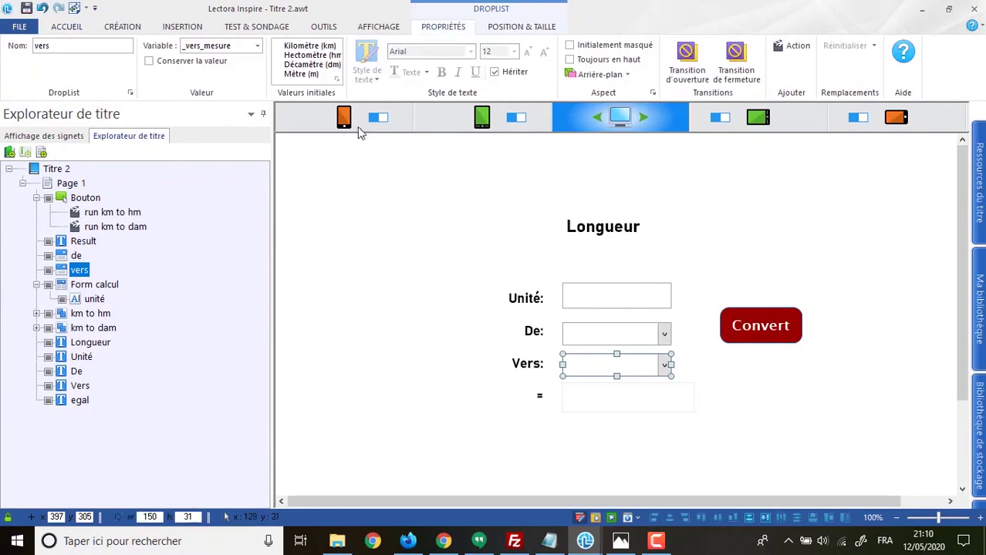
click(314, 66)
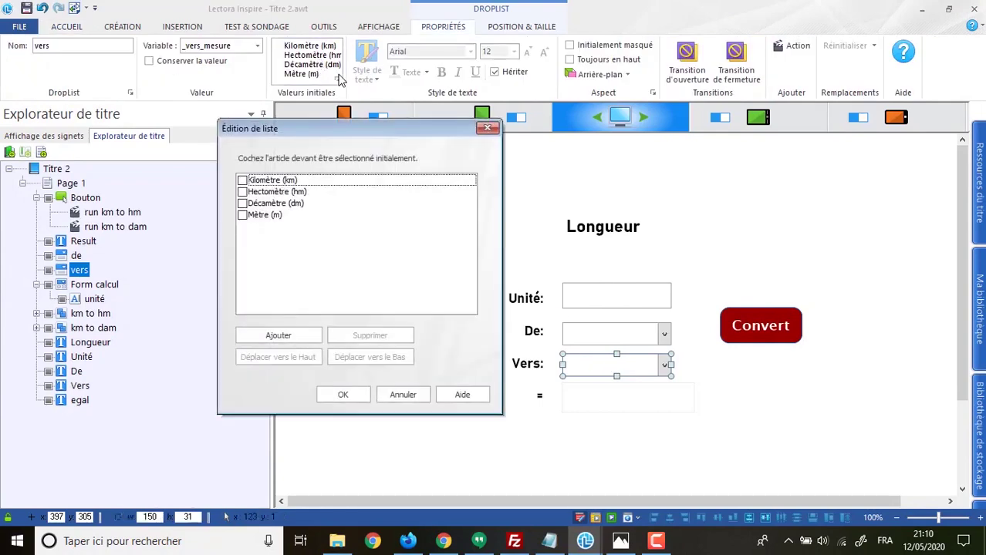
click(295, 207)
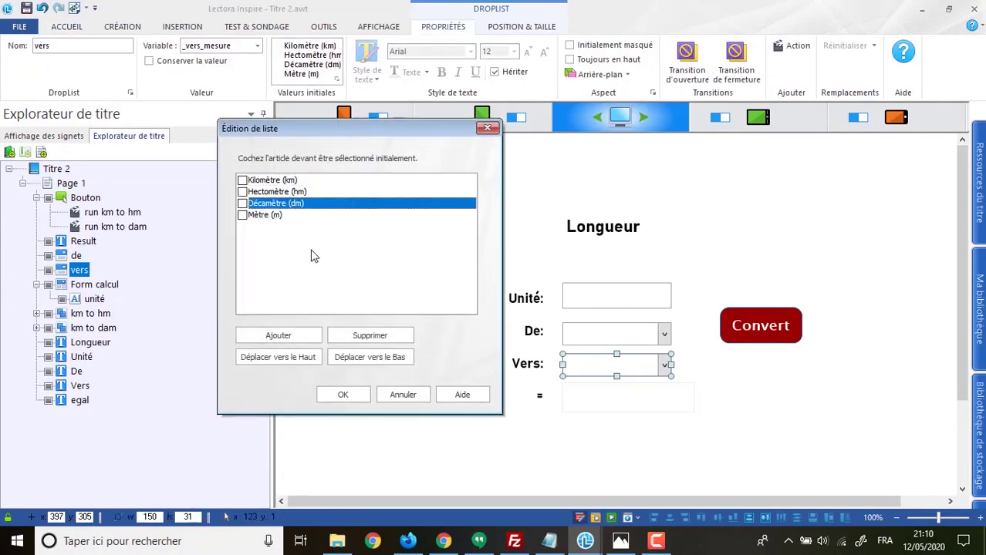
click(367, 337)
Add "Décamètre (dam)" to the Vers list, place it above Mètre (m) and accept the list
click(292, 337)
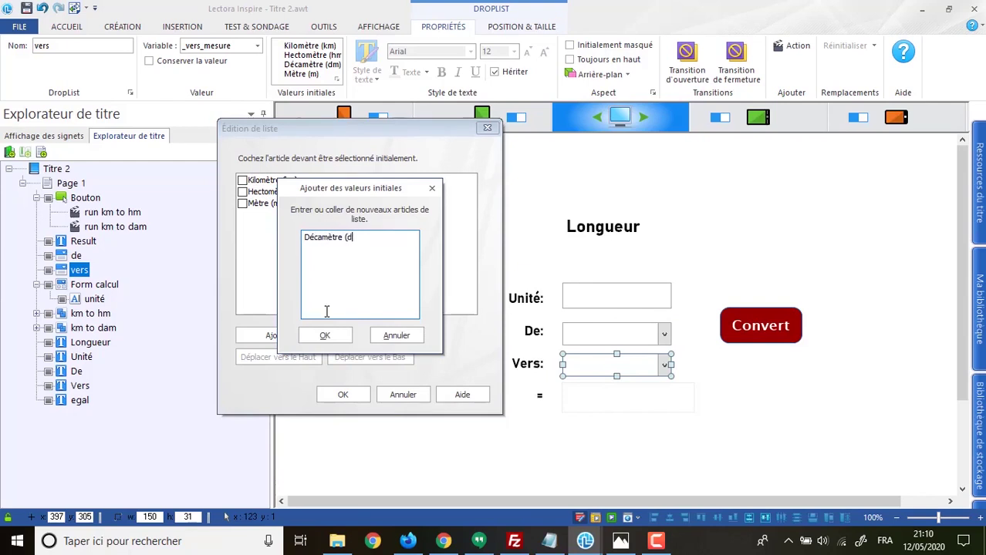
click(324, 335)
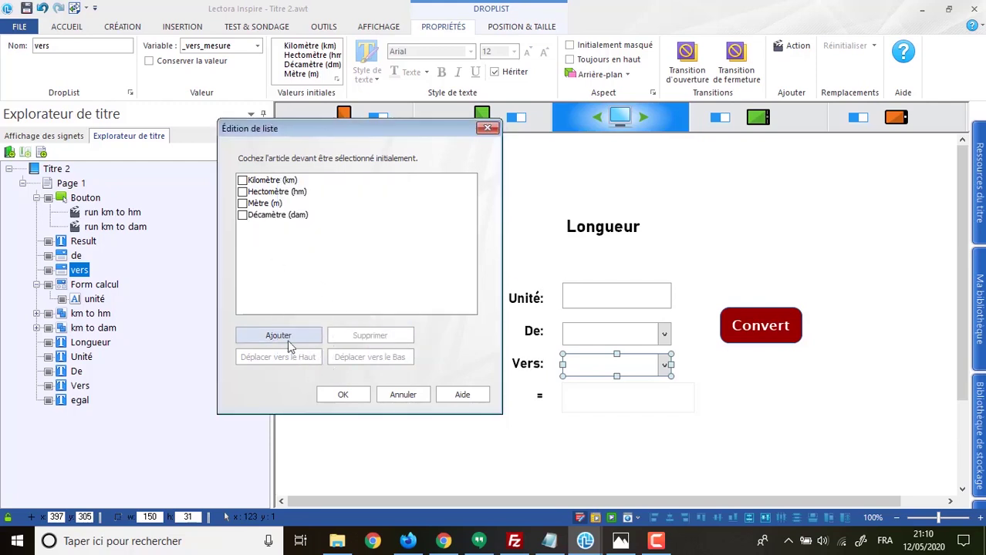
click(268, 215)
click(279, 357)
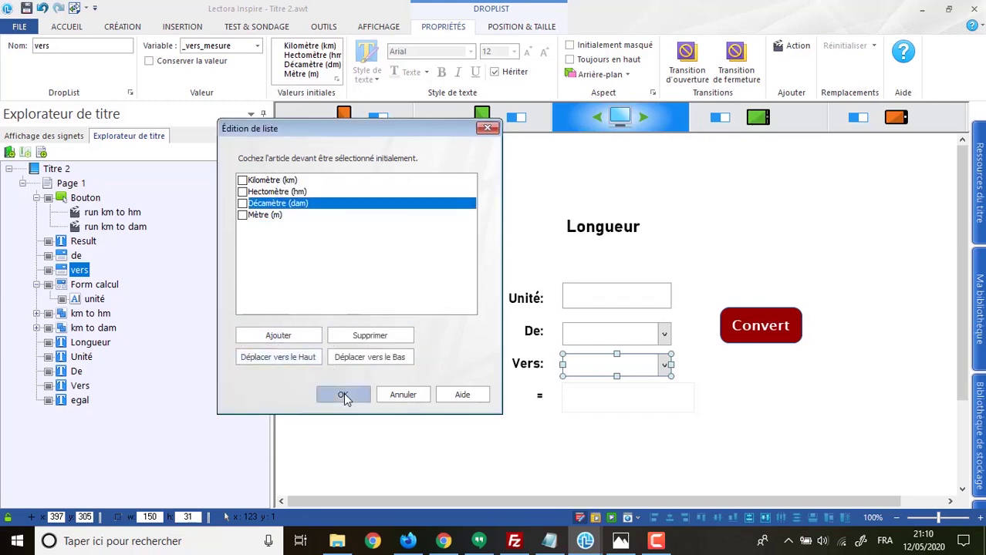
click(343, 394)
Preview the page and convert 12 from Kilomètre (km) to Décamètre (dam)
click(613, 518)
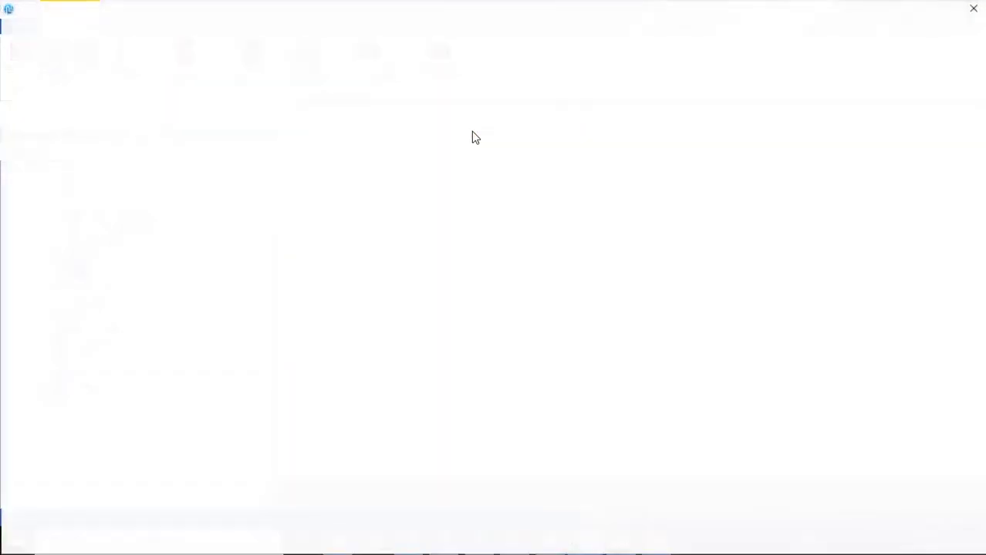
click(439, 183)
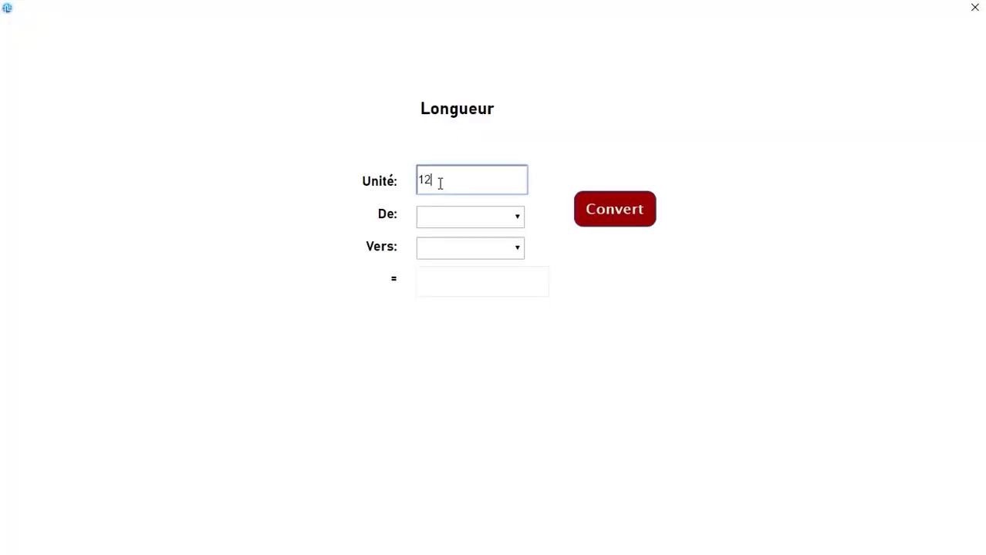
click(486, 219)
click(438, 235)
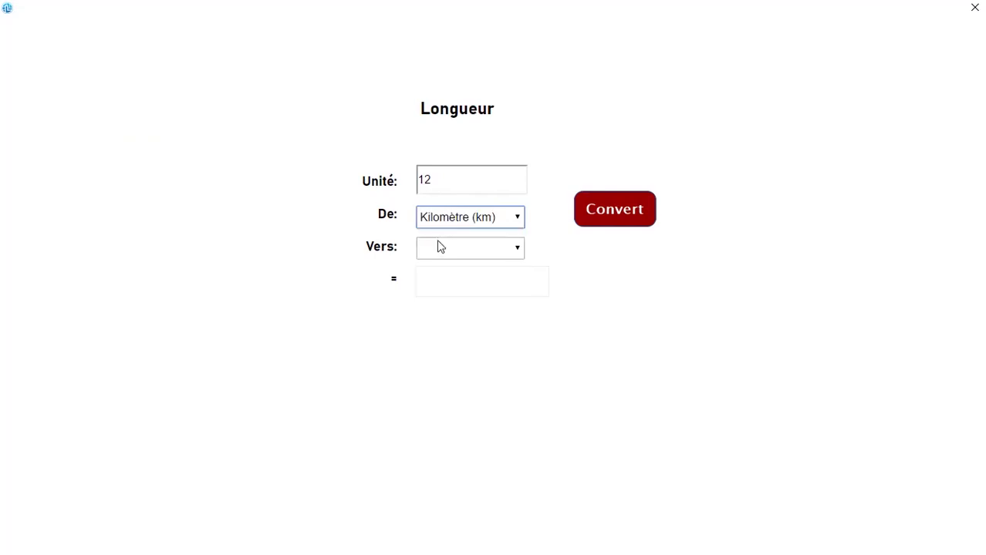
click(438, 245)
click(435, 293)
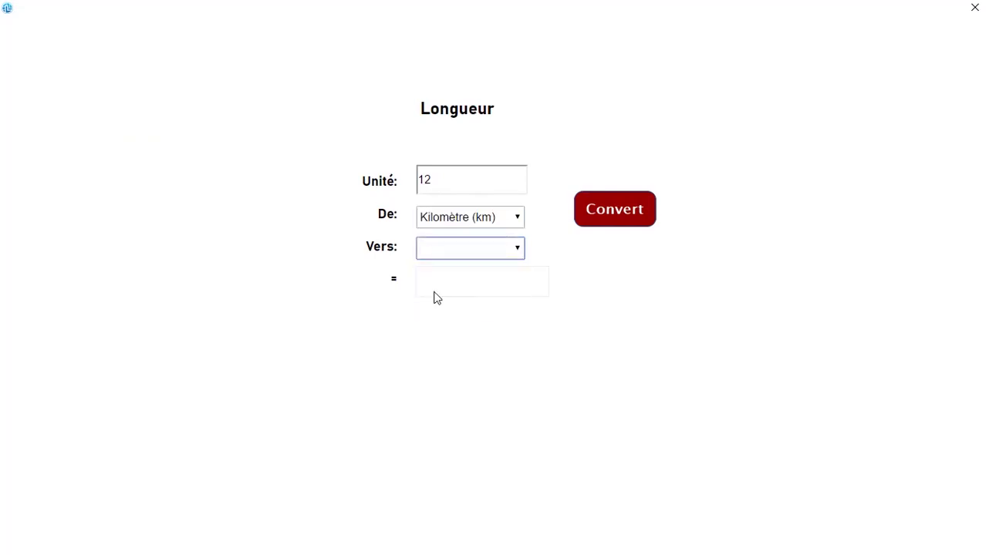
click(599, 216)
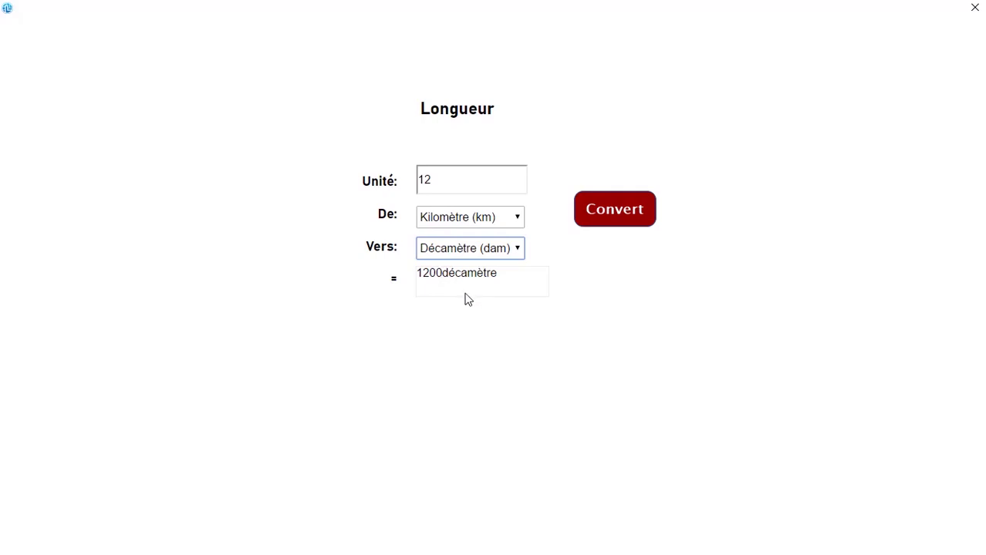
Convert 1 kilometre to Hectomètre (hm) and again to Décamètre (dam), then close the preview
double_click(445, 181)
text(1)
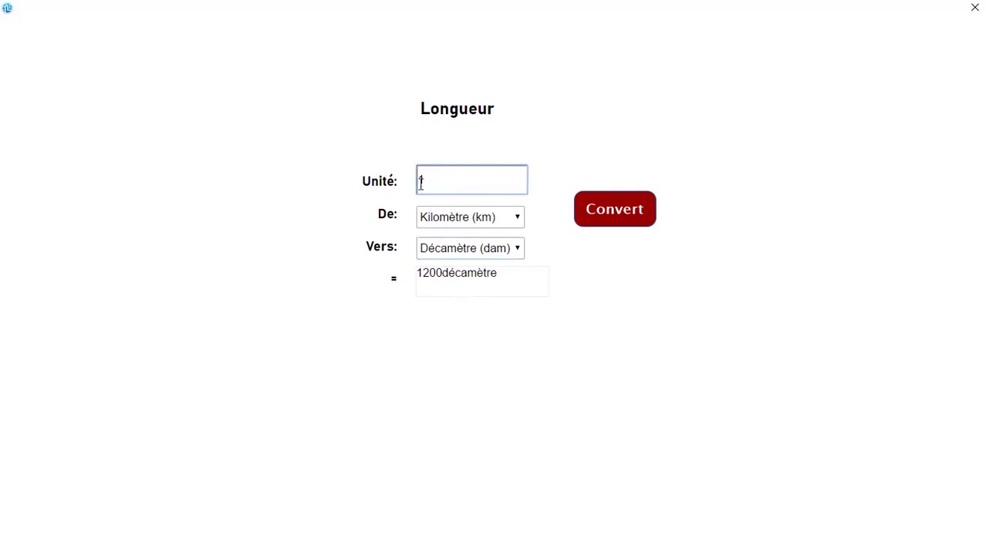
click(451, 249)
click(430, 279)
click(603, 209)
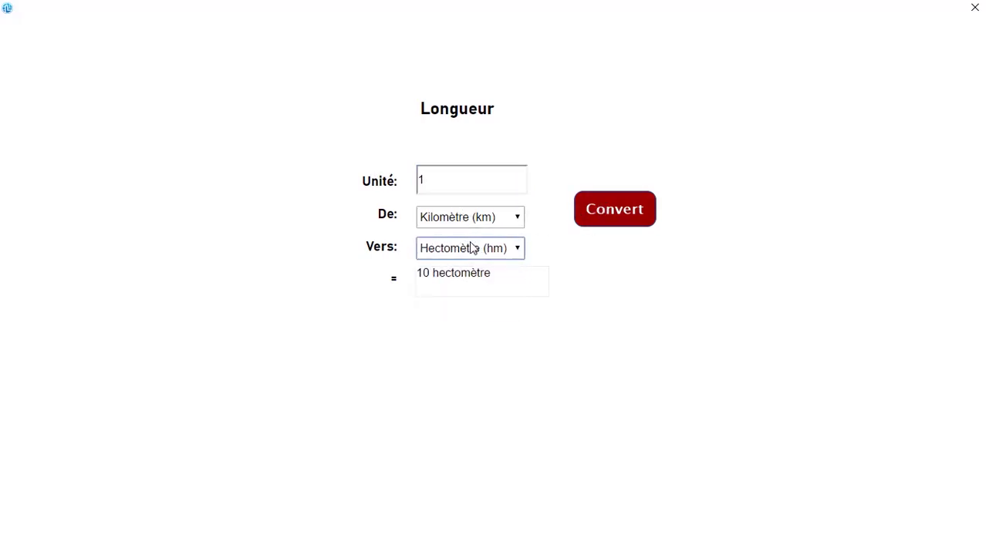
click(472, 247)
click(463, 294)
click(618, 212)
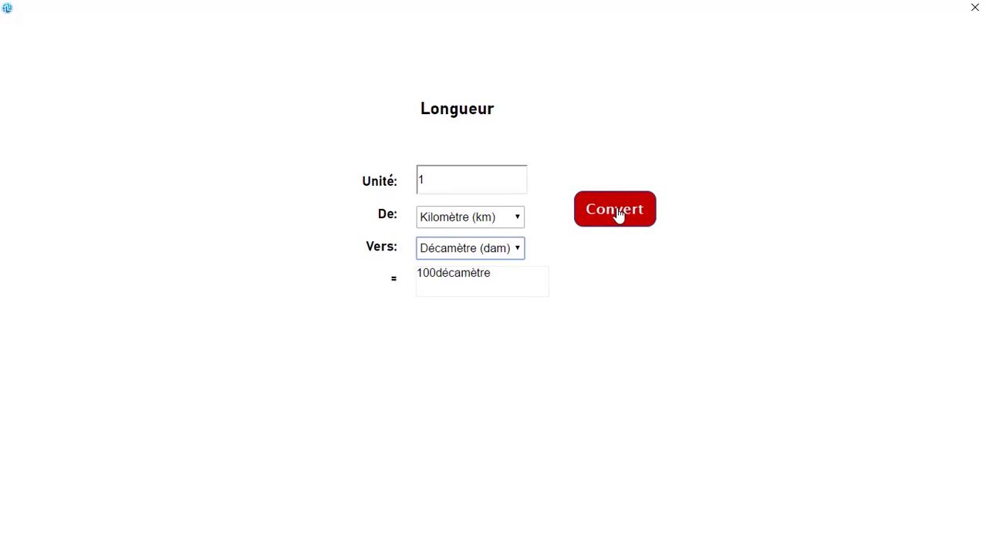
click(975, 6)
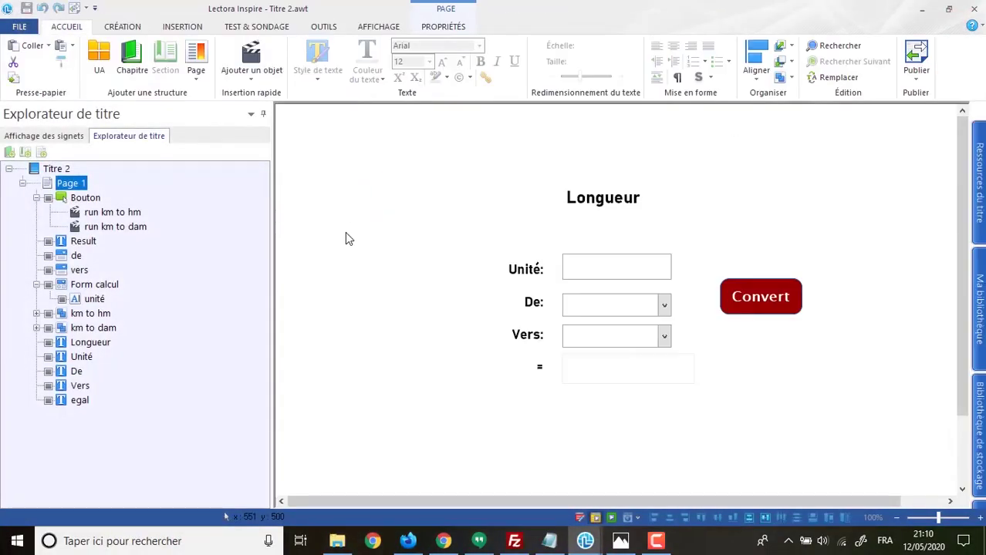
Insert a space before "décamètre" in the value of the km to dam group's add label action
click(37, 328)
click(101, 386)
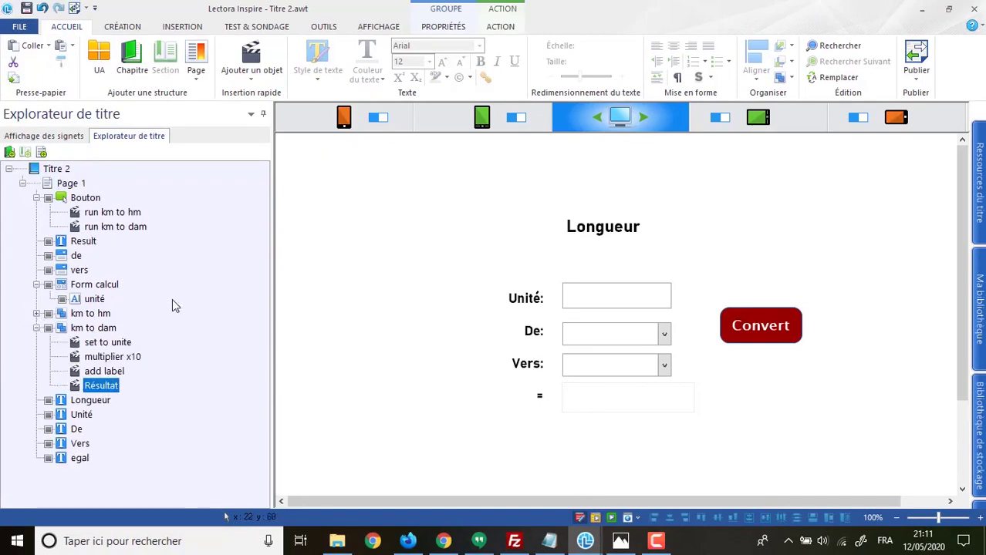
click(500, 28)
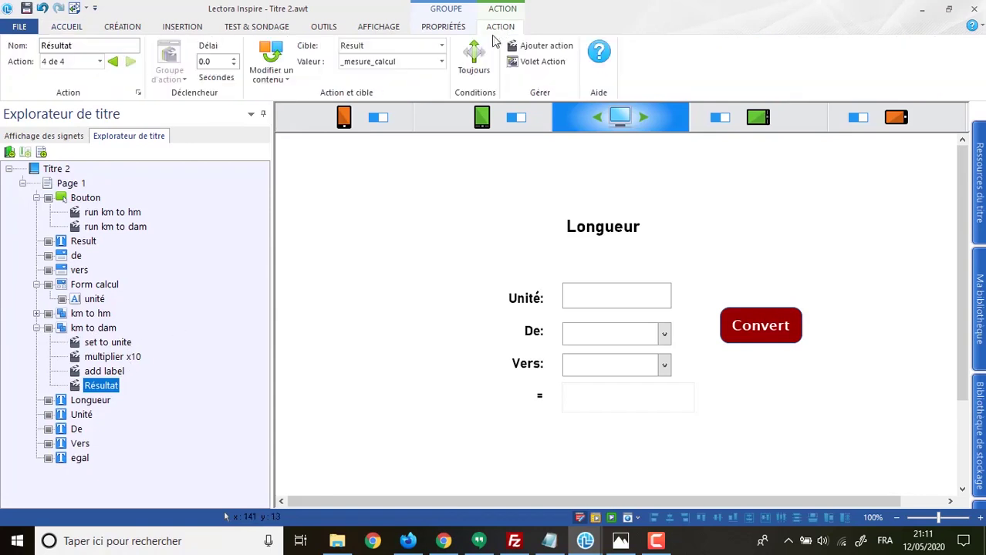
click(104, 371)
click(345, 79)
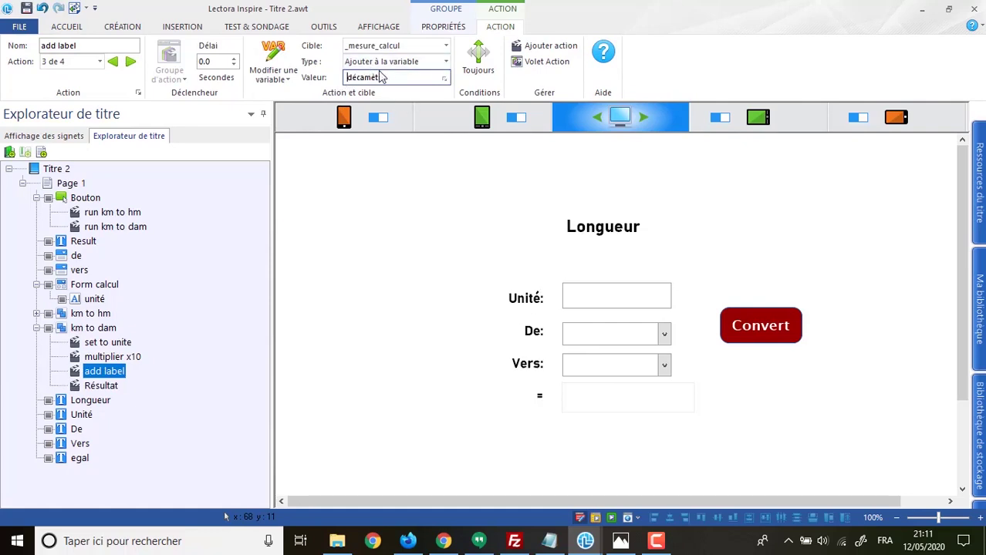
Preview the page, convert 14 from Kilomètre (km) to Décamètre (dam) and close the preview
click(611, 517)
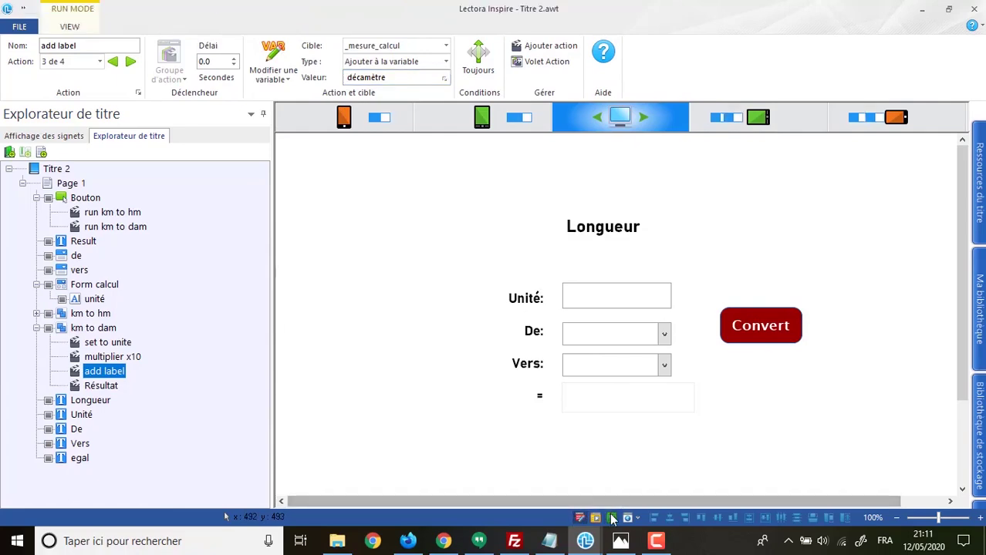
click(431, 171)
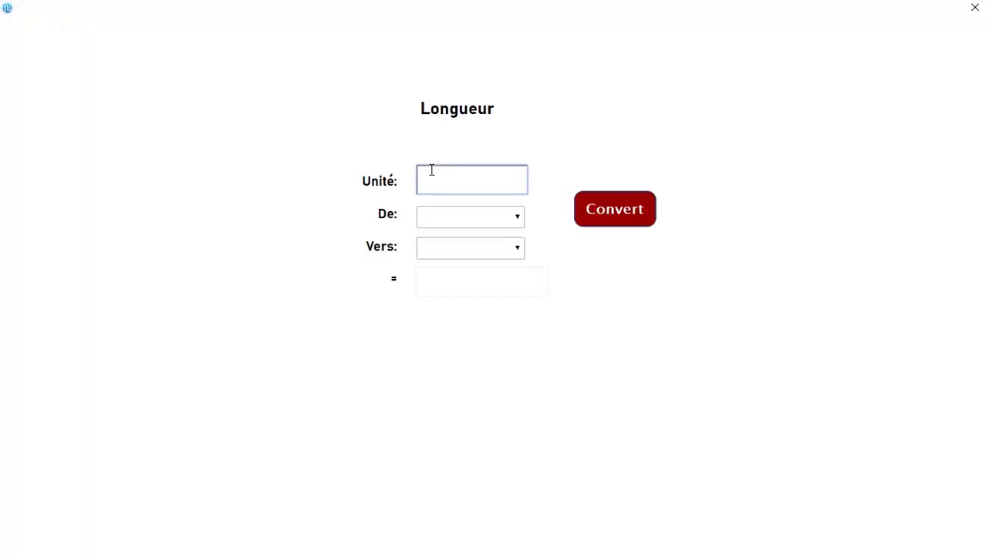
click(463, 222)
click(460, 233)
click(459, 251)
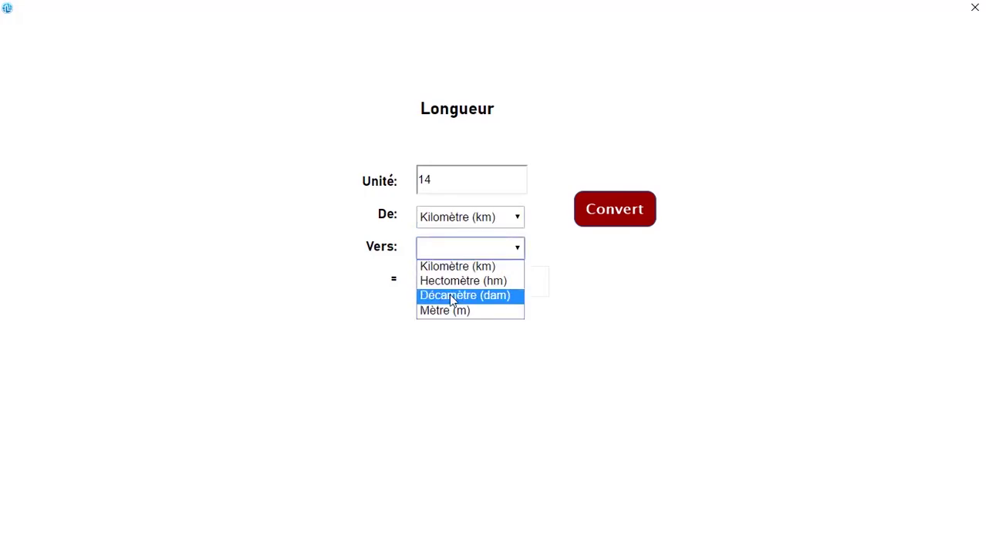
click(449, 294)
click(604, 223)
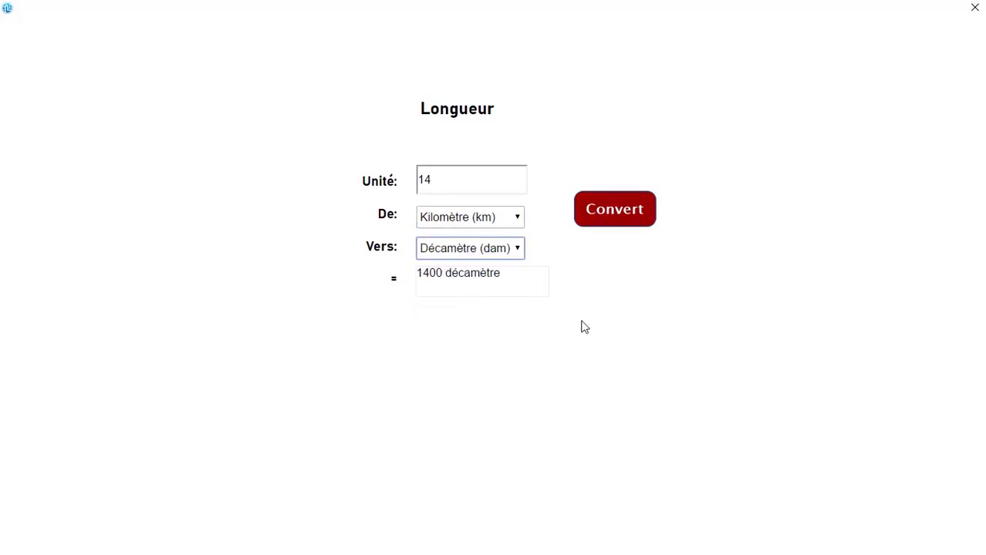
click(975, 9)
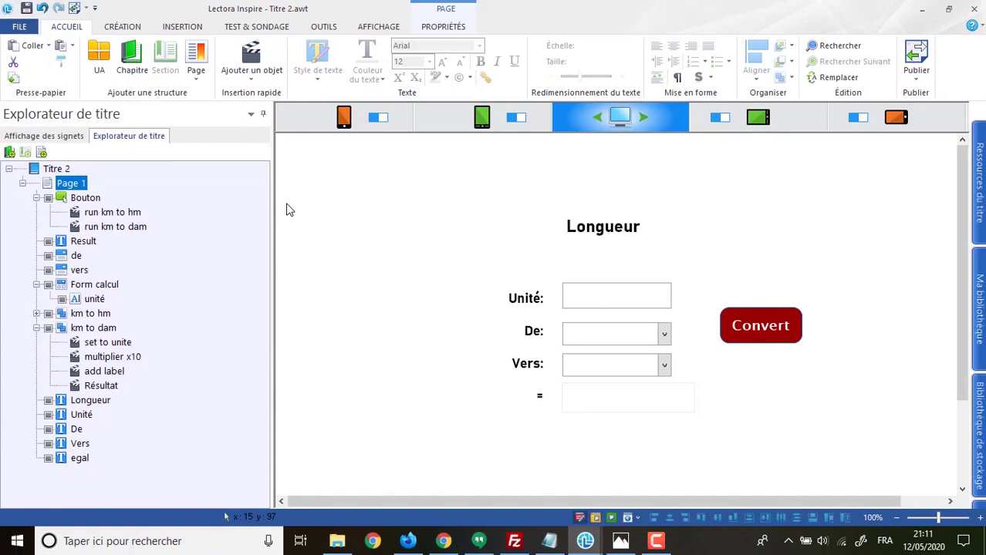
Duplicate the km to dam action group directly below the original in the page structure
click(36, 328)
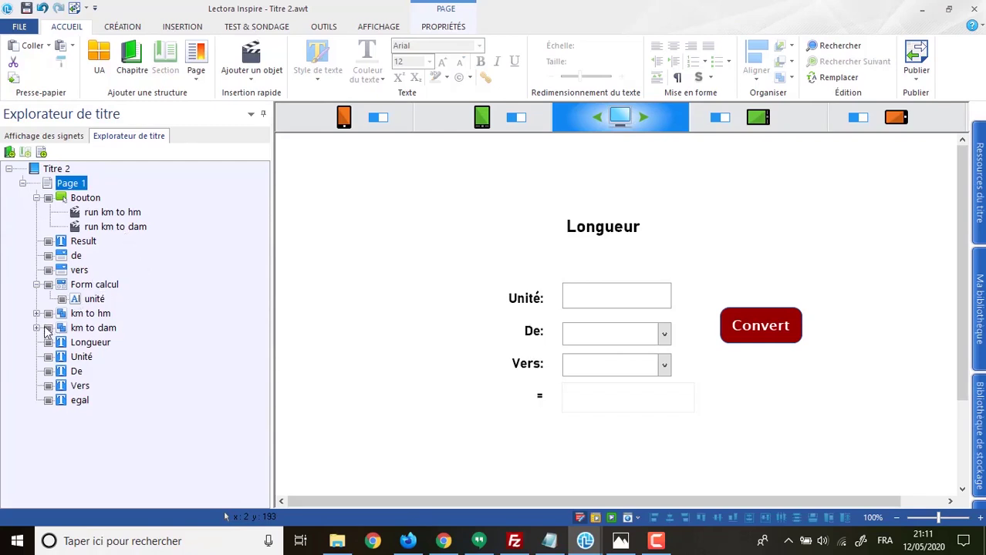
click(76, 316)
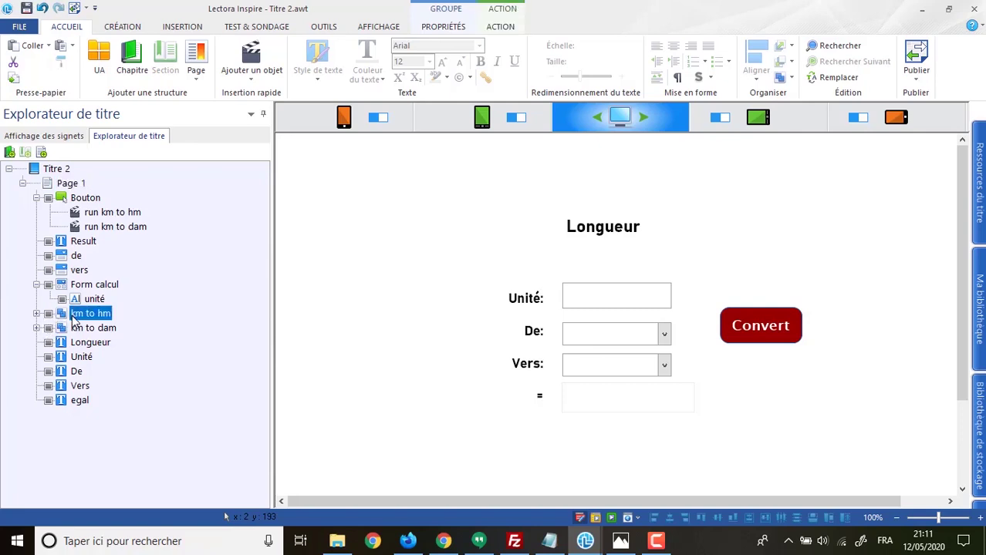
click(74, 329)
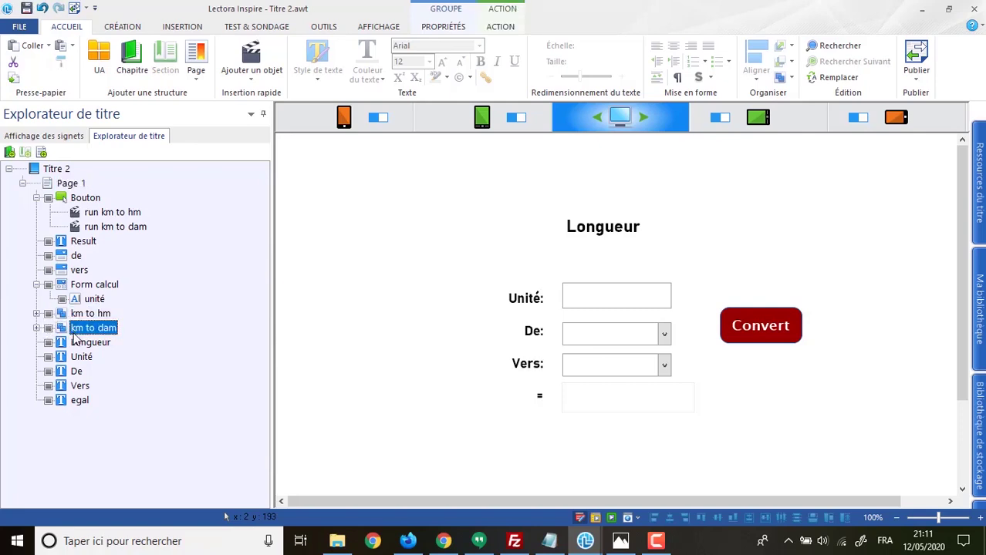
key(ctrl+v)
click(84, 344)
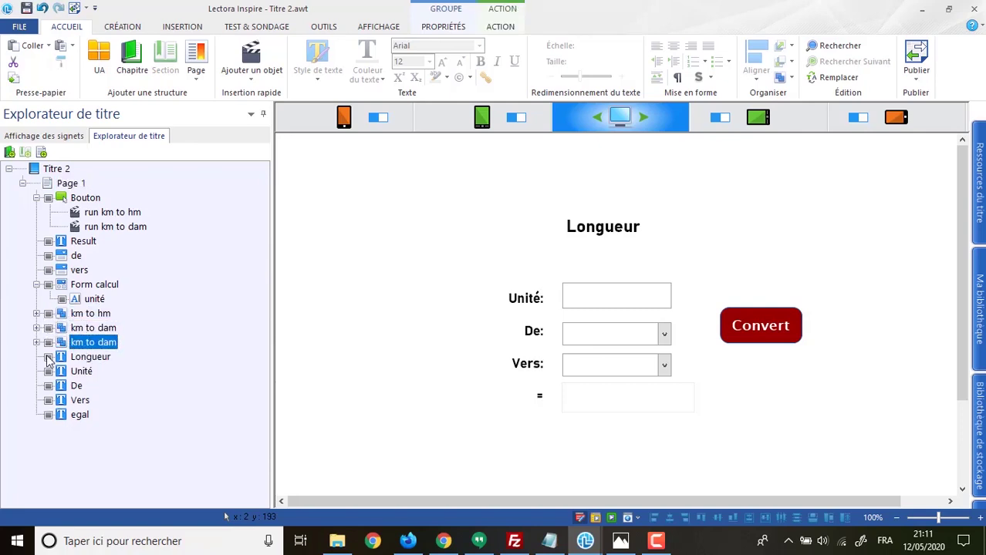
Rename the duplicated km to dam action group as "dam to km"
click(89, 343)
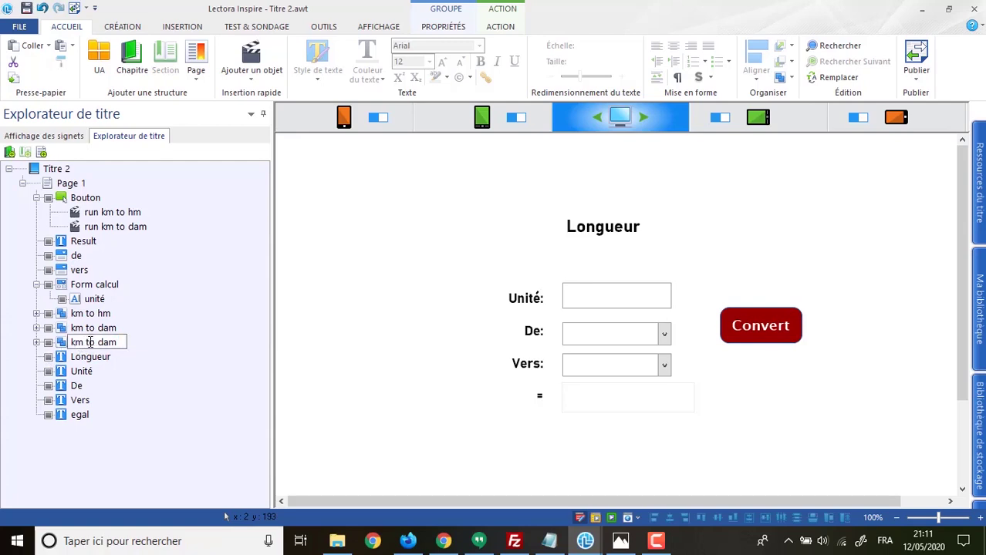
drag(93, 342, 69, 344)
key(BackSpace)
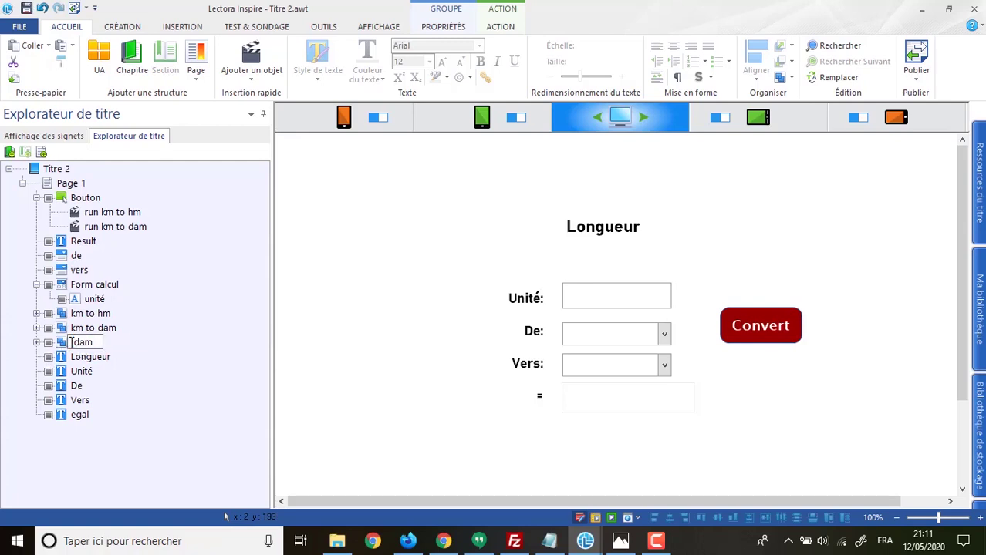
key(Delete)
text(to km to)
key(BackSpace)
key(BackSpace)
key(BackSpace)
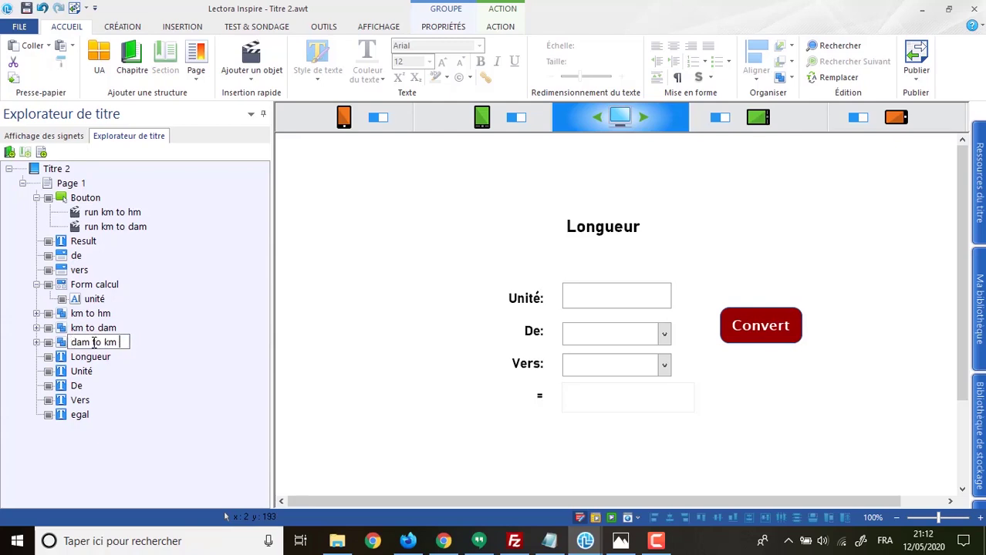
key(Return)
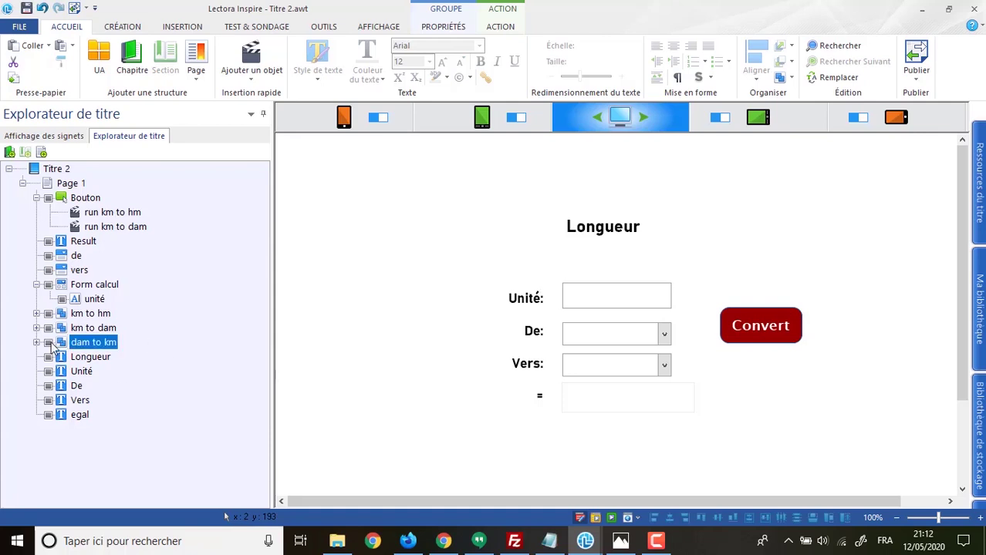
Rename the multiplier action inside the km to dam group as "multiplier x100"
click(37, 343)
click(106, 360)
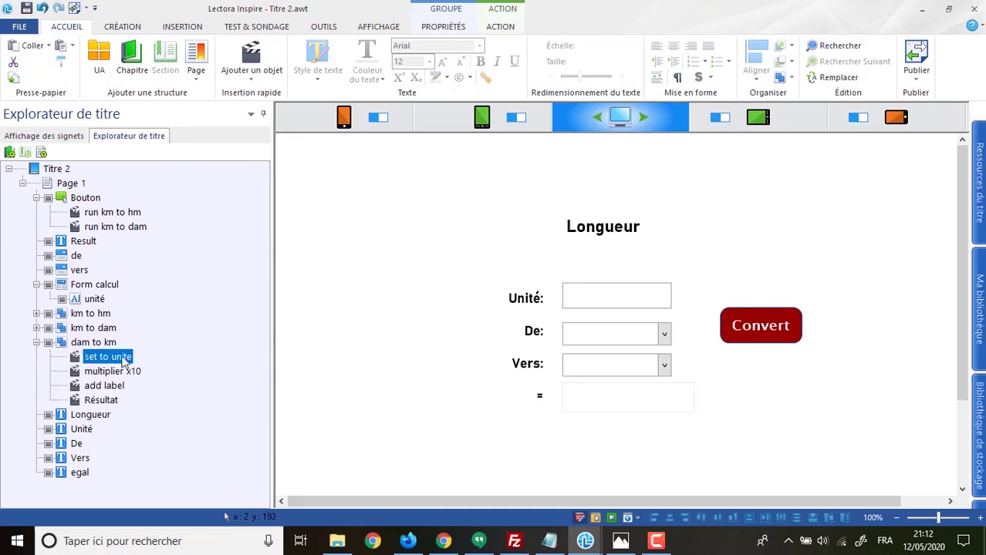
click(508, 28)
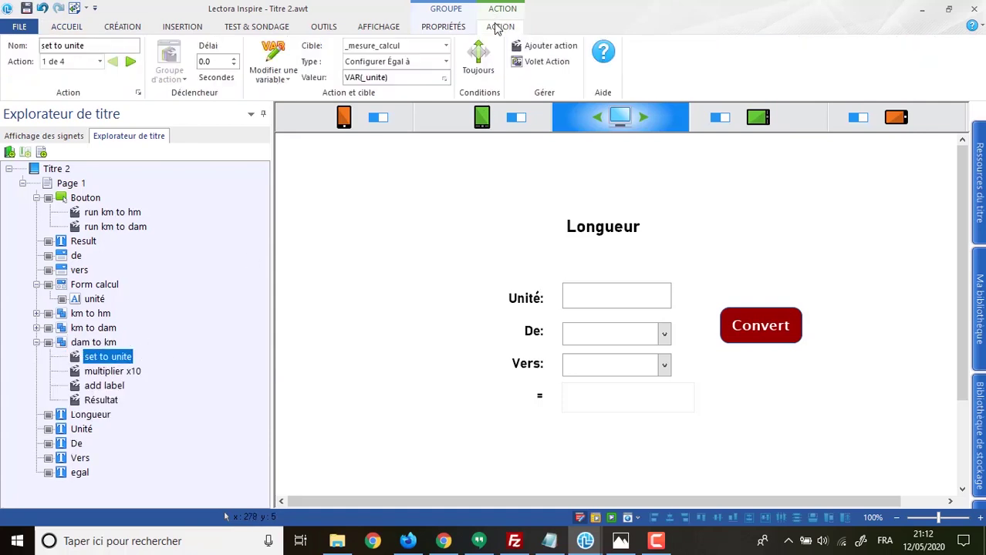
click(111, 373)
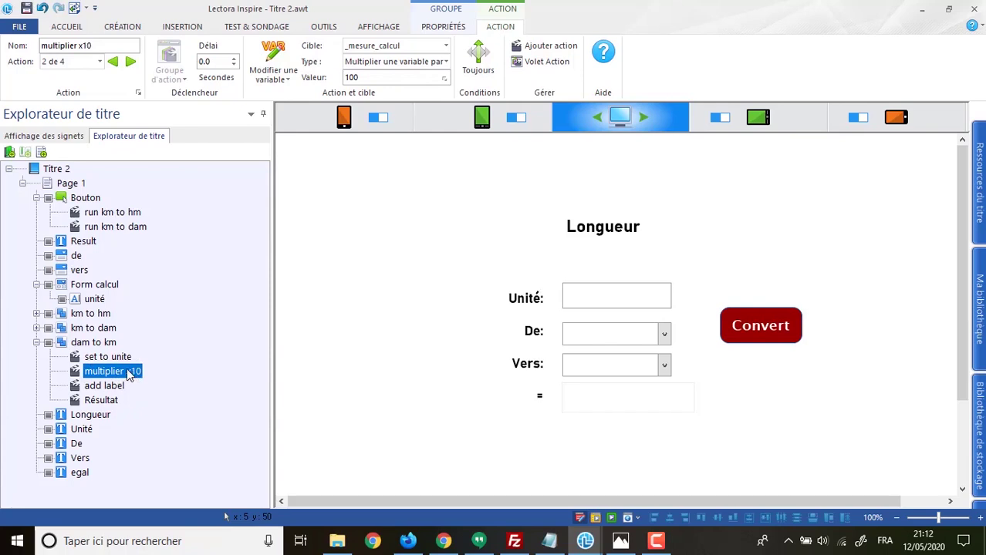
click(37, 328)
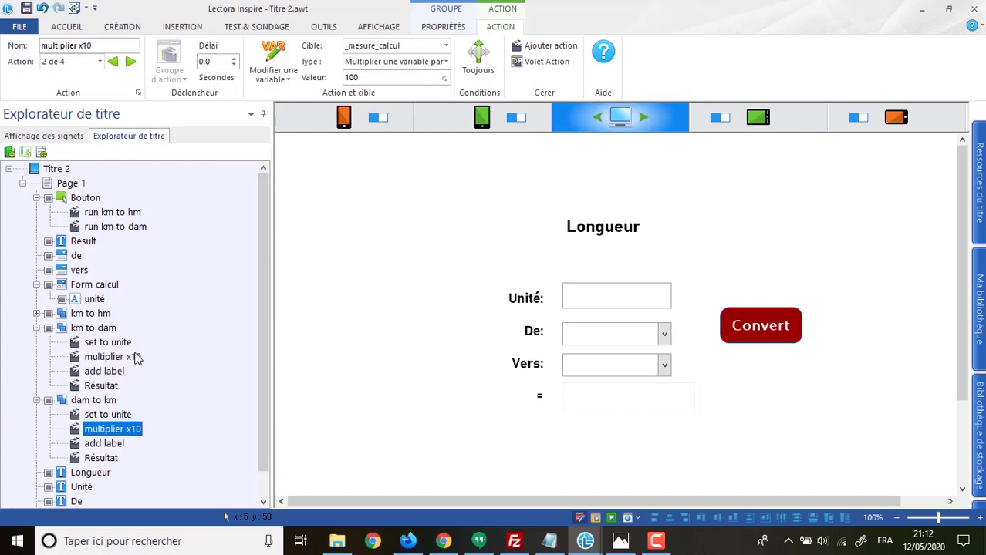
click(137, 358)
click(139, 358)
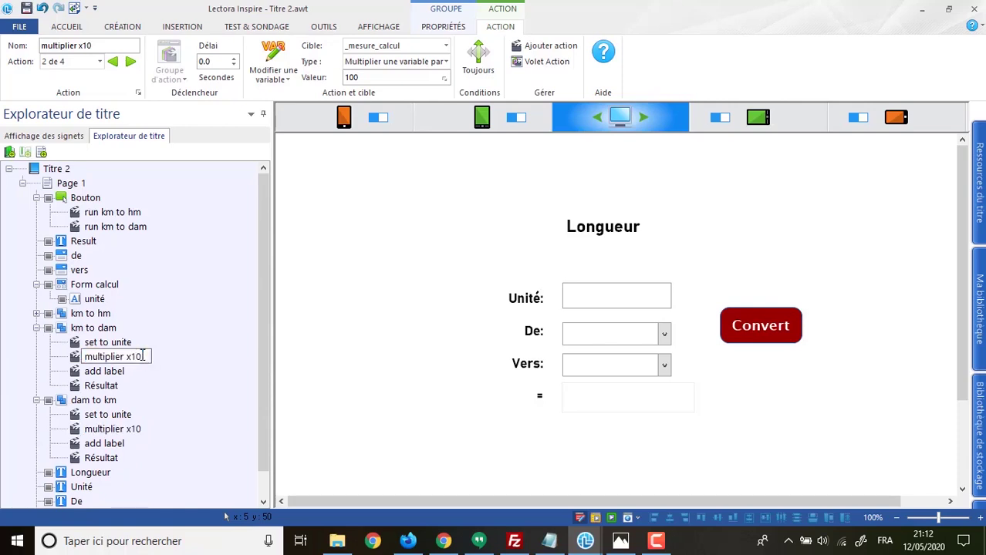
text(0)
key(Return)
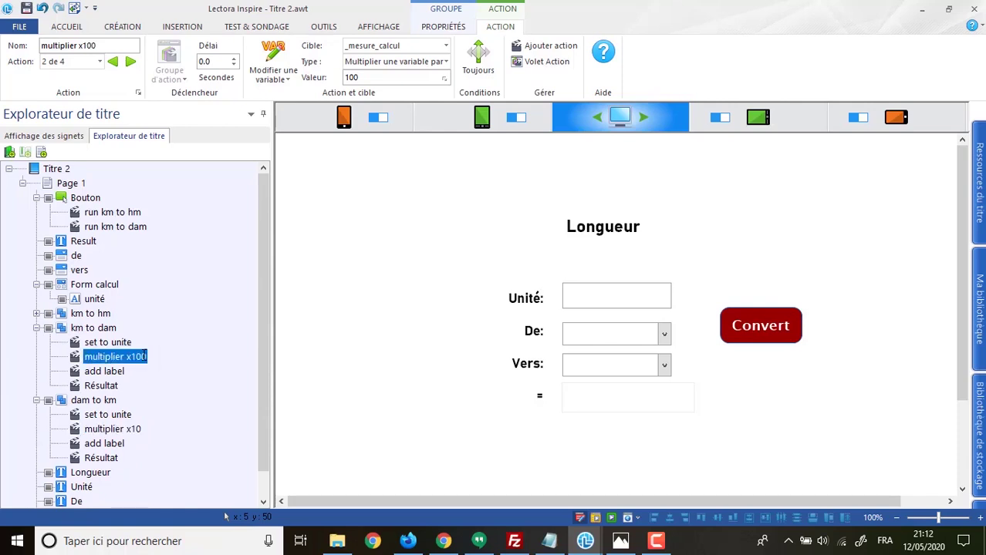
click(37, 328)
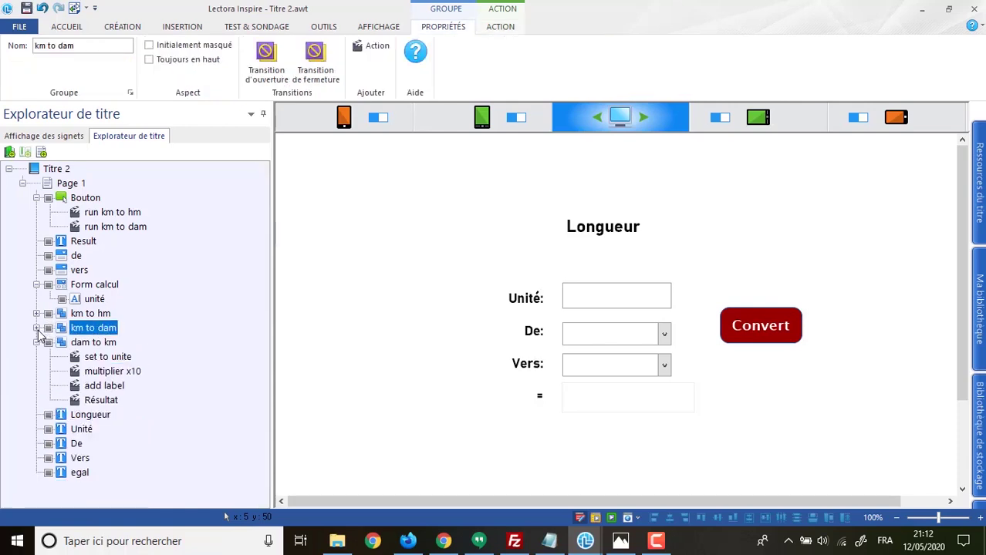
Rename the multiplier action inside the dam to km group as "divistion /100"
click(121, 373)
click(121, 373)
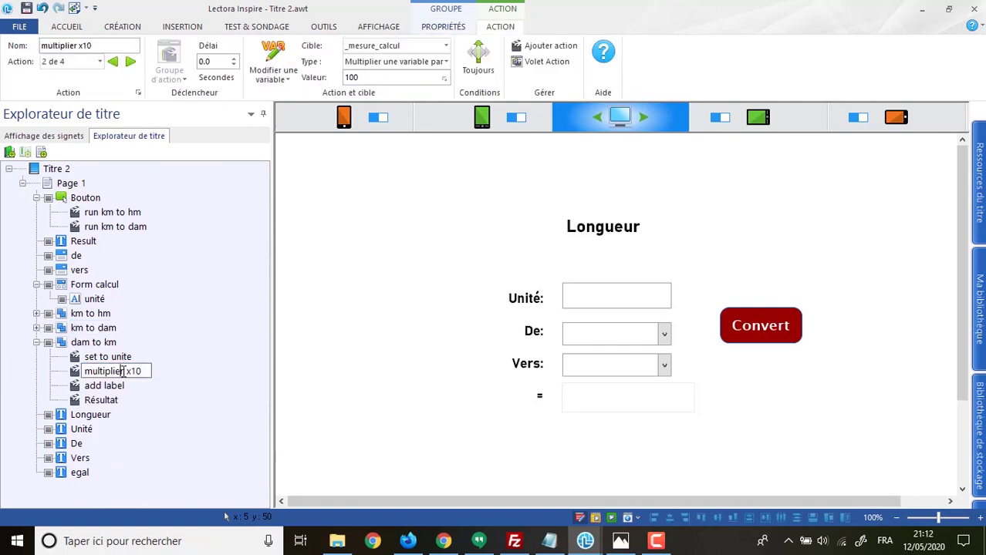
drag(127, 371, 77, 366)
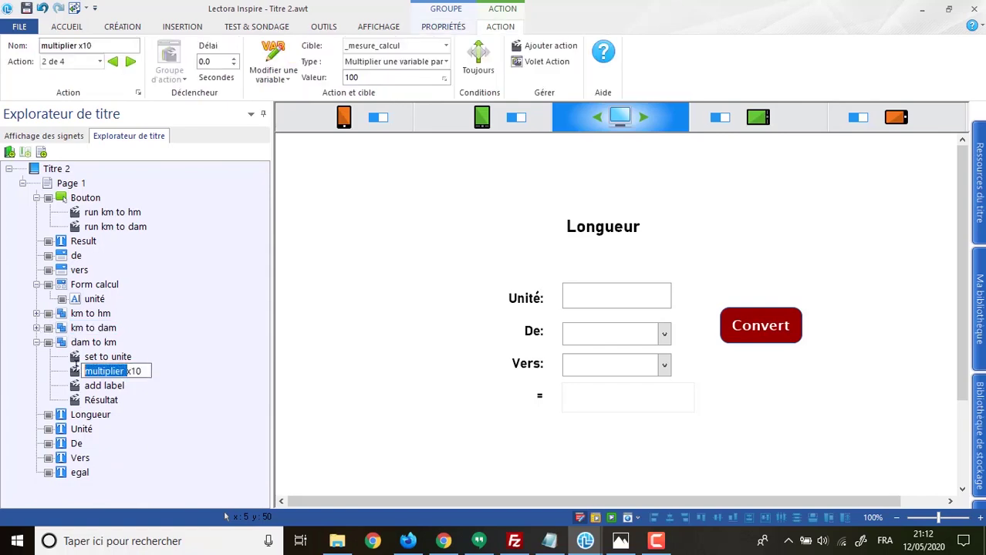
text(divi)
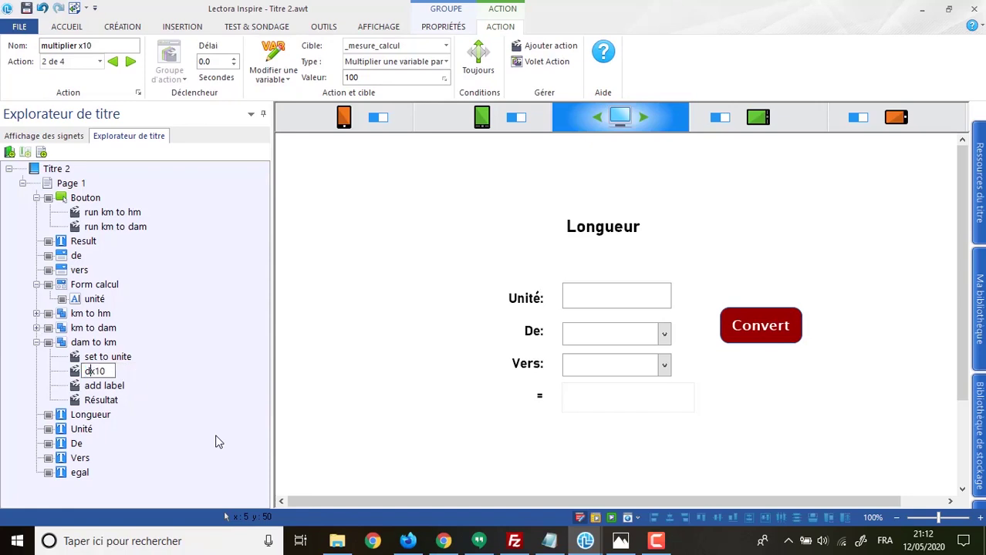
text(sion)
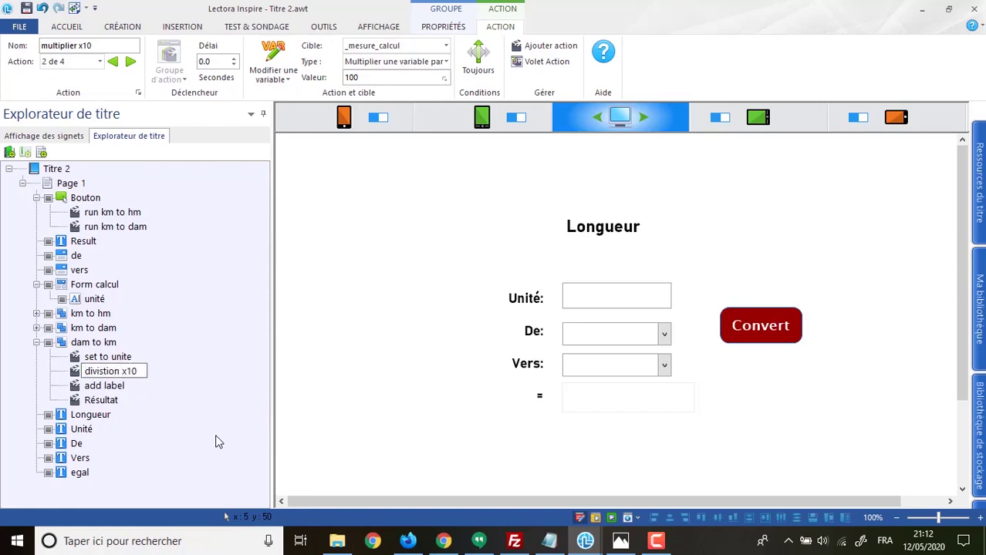
key(Delete)
text(/10)
key(Return)
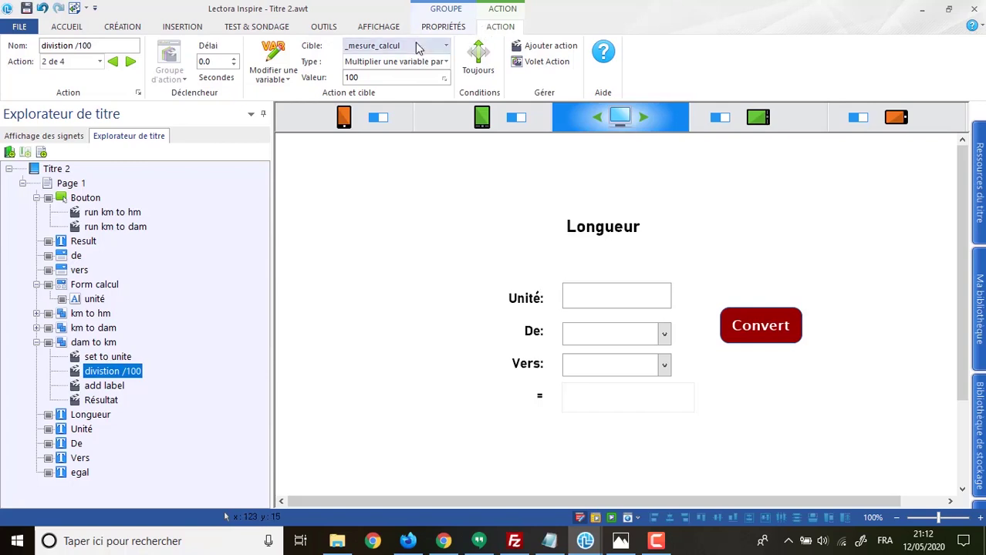
Set the divistion /100 action's type to "Diviser une variable par" and check the group's add label and Résultat actions
click(393, 63)
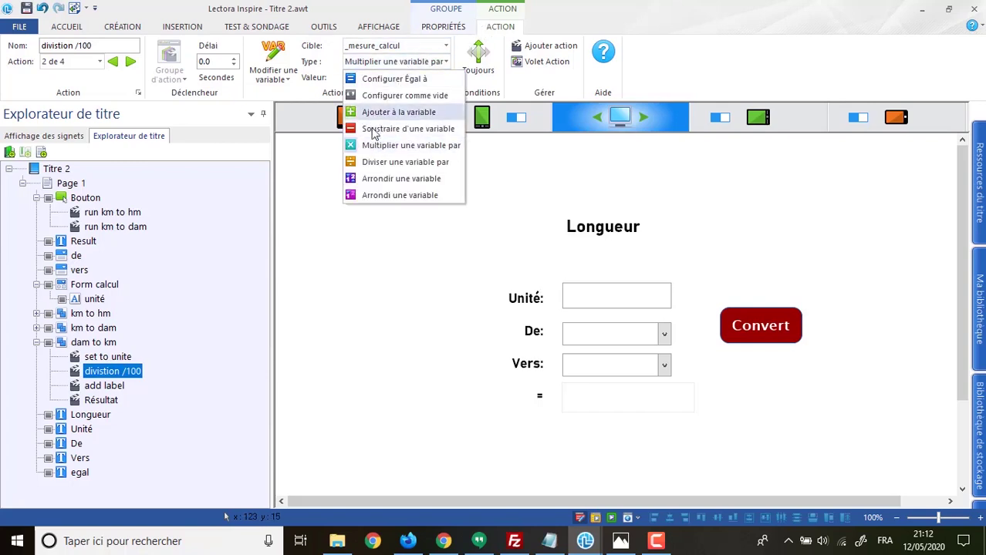
click(371, 163)
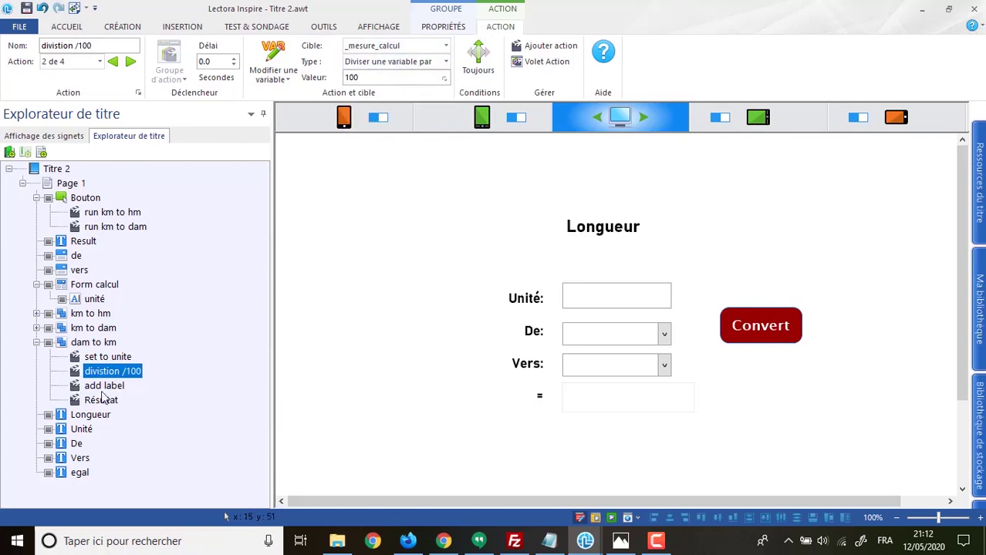
click(104, 389)
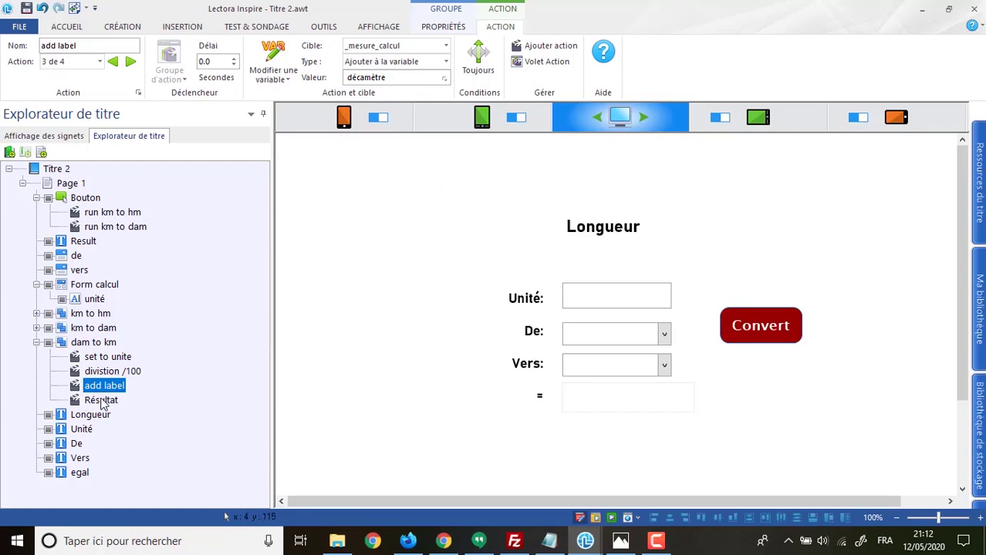
click(102, 401)
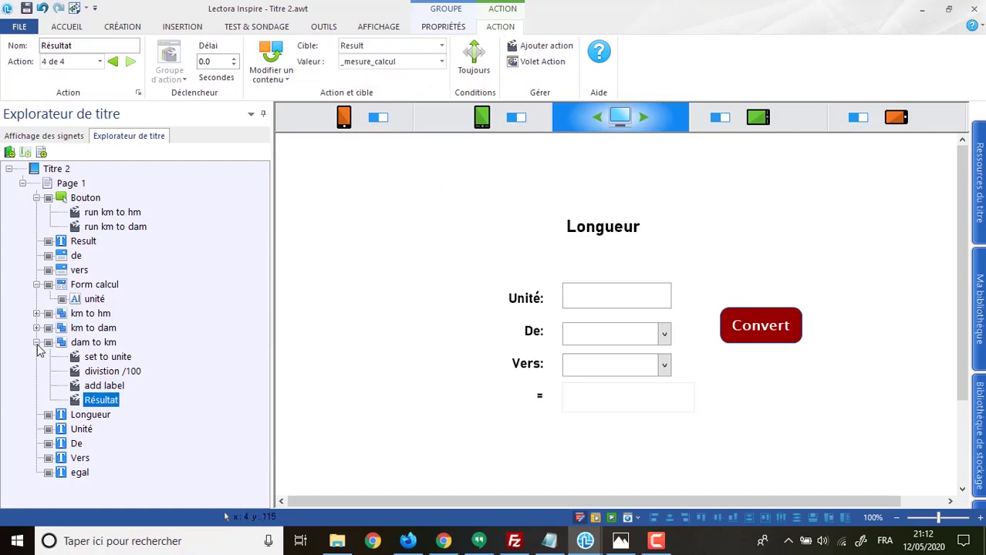
click(37, 344)
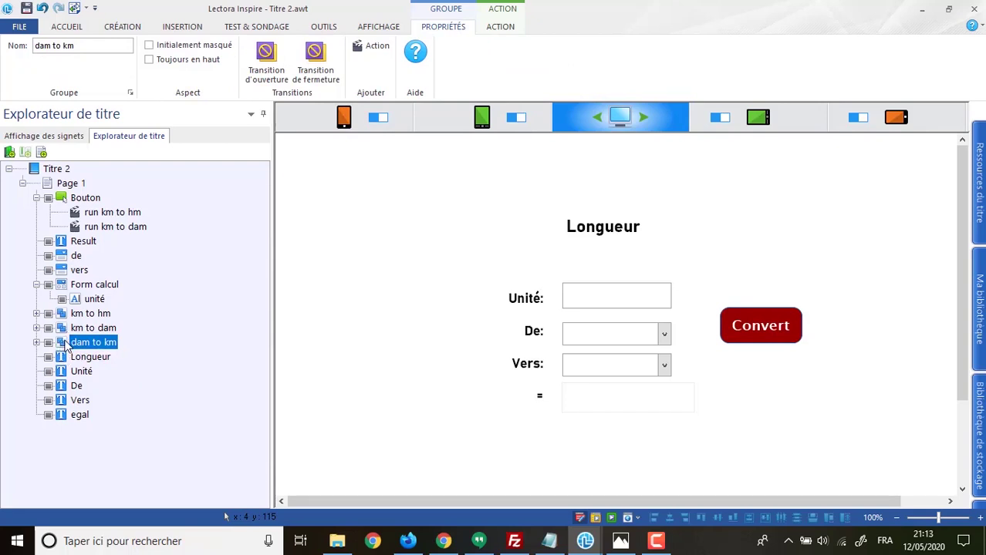
Duplicate the dam to km action group and rename the upper copy as "hm to km"
key(ctrl+v)
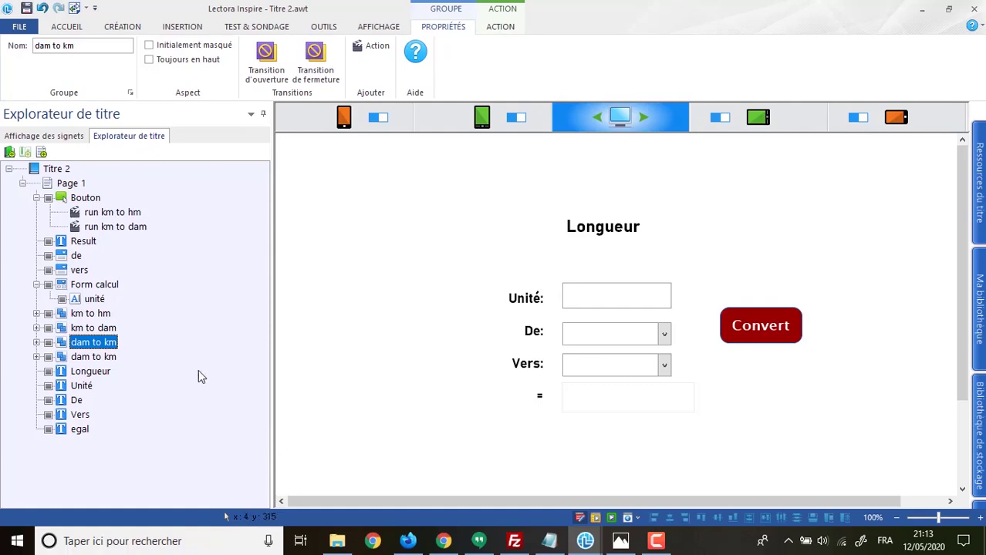
click(84, 345)
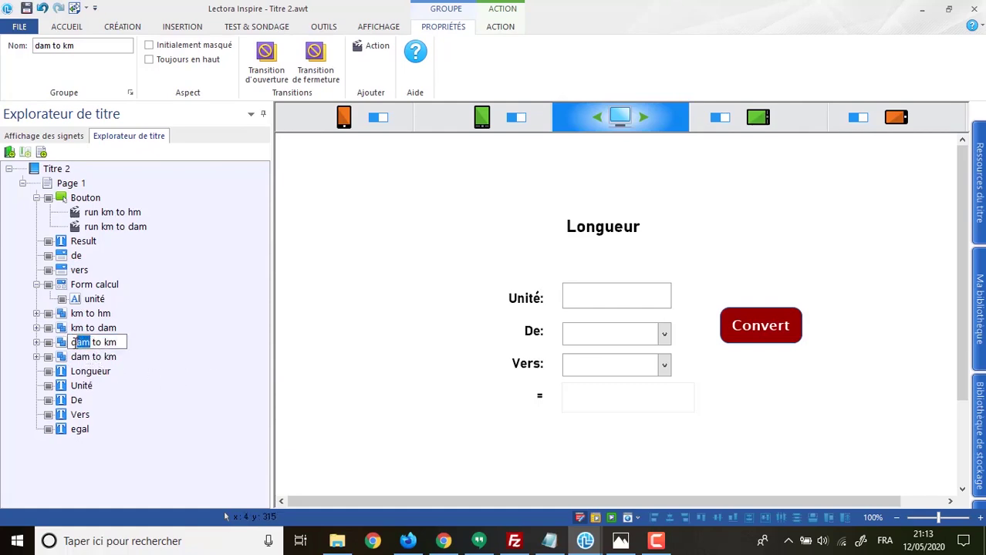
key(BackSpace)
text(hm)
key(Return)
Rename the division action inside the hm to km group as "divistion /10"
click(36, 343)
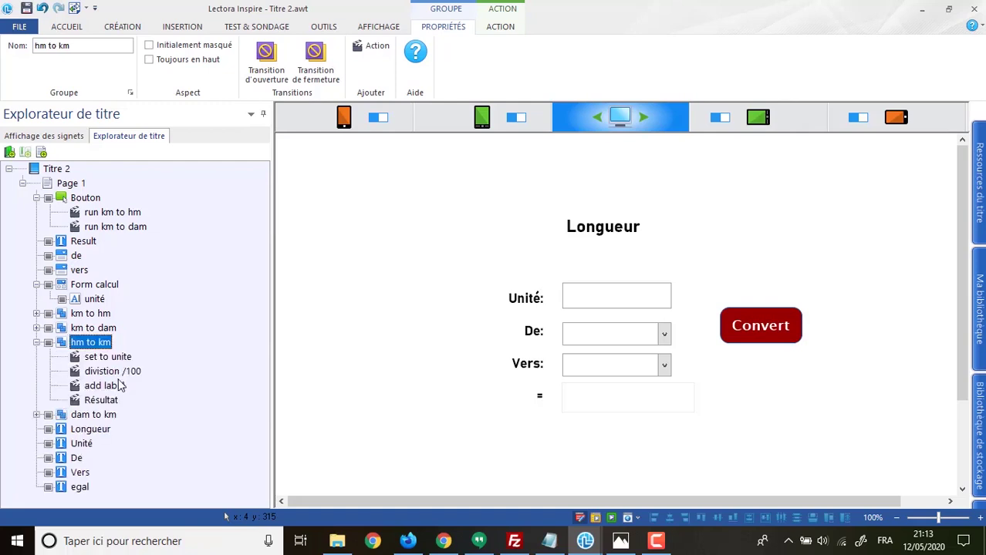
click(137, 373)
click(141, 371)
key(BackSpace)
key(Return)
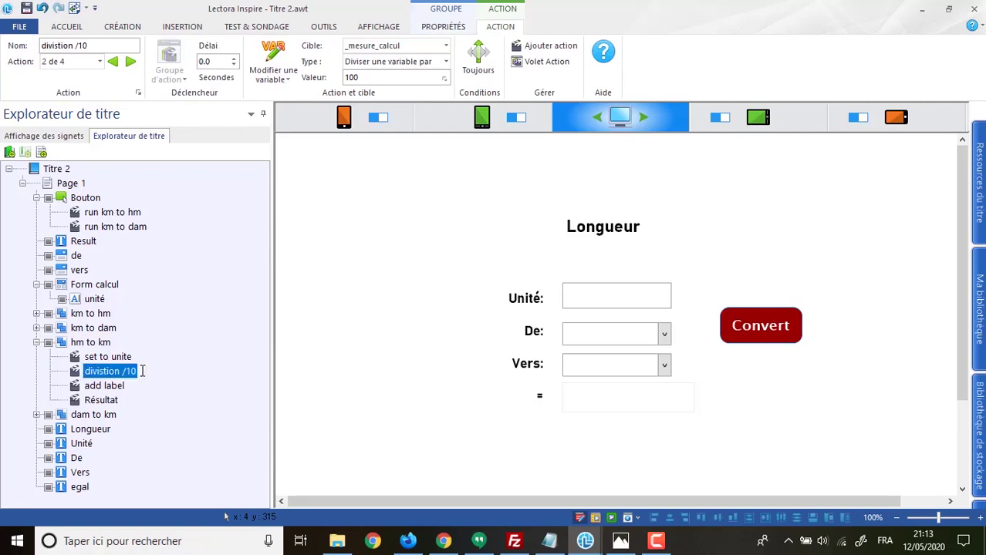
click(36, 342)
Add a mouse-click action to the Convert button that executes the hm to km action group
click(97, 227)
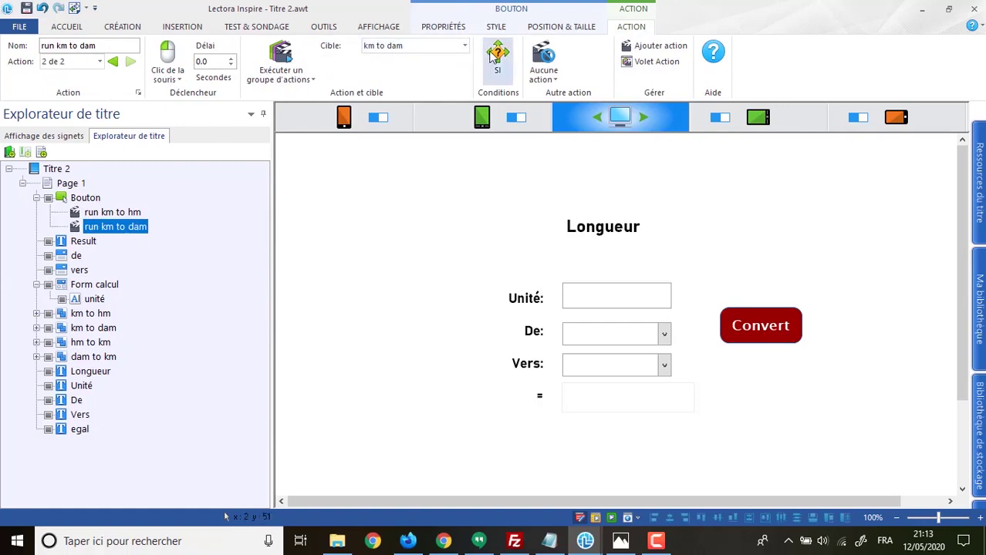
click(646, 49)
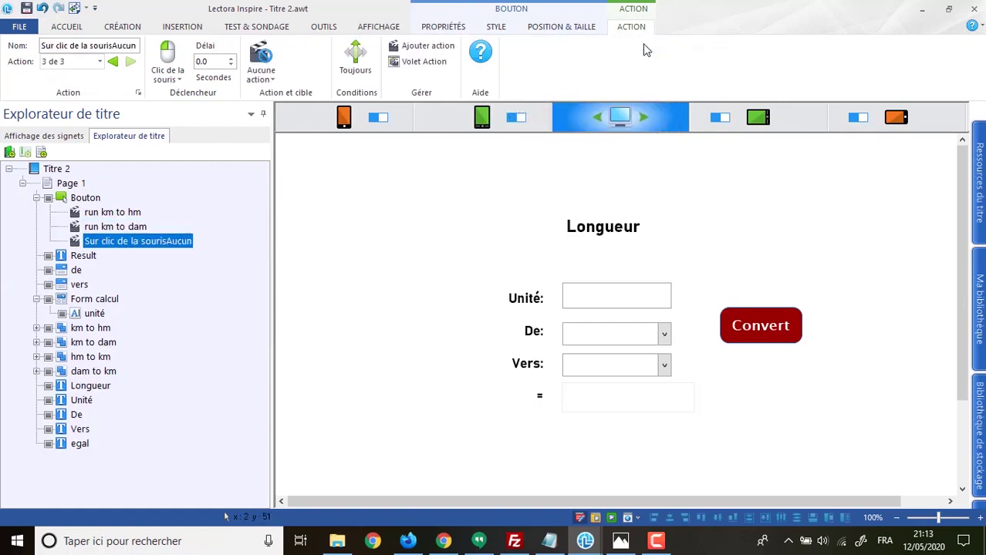
click(270, 78)
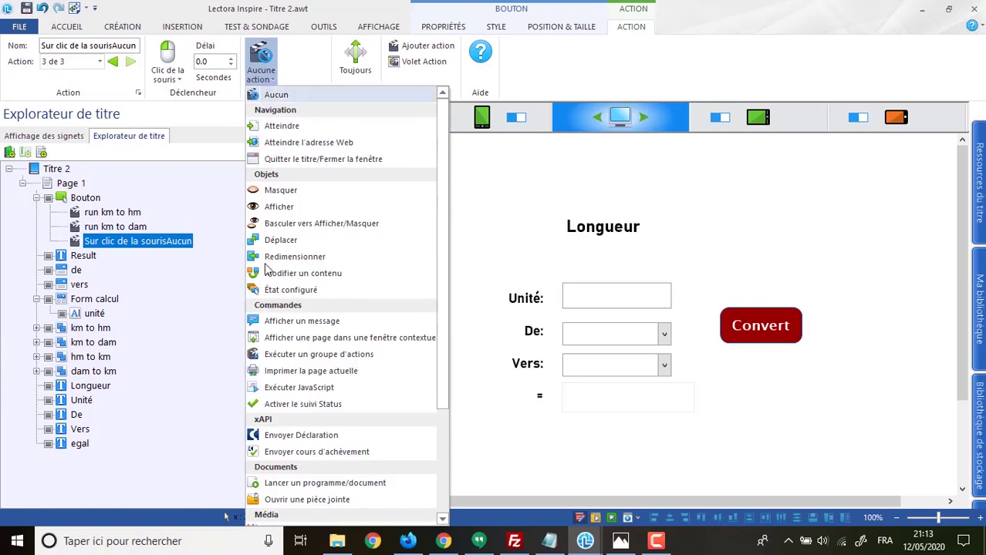
click(287, 354)
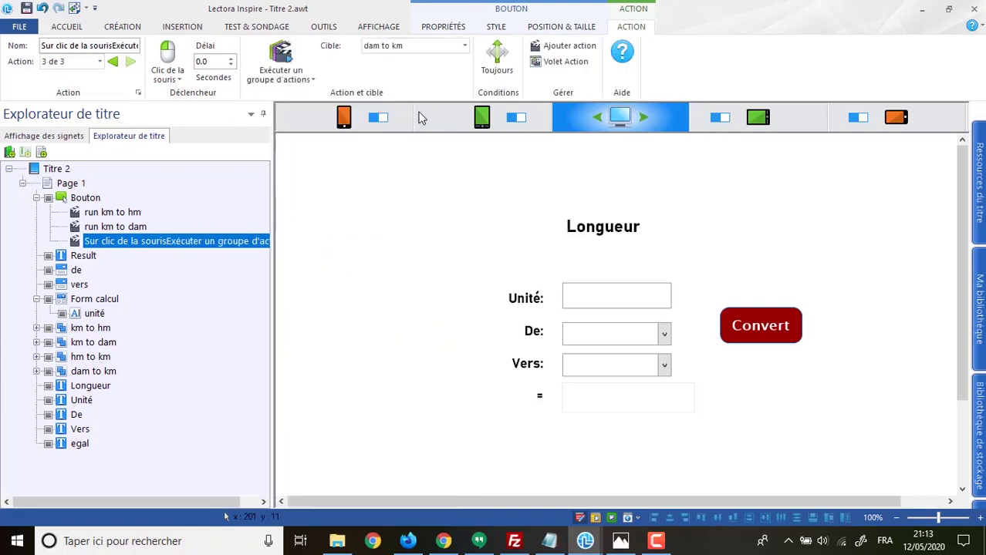
click(445, 48)
click(409, 81)
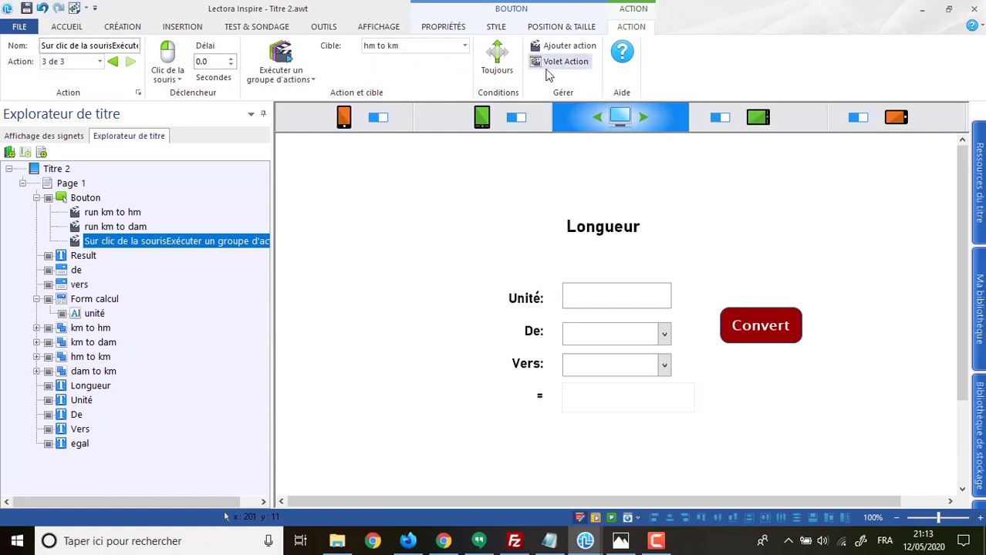
Add a condition to the hm to km action requiring _de_mesure to be "Égal à" Hectomètre (hm), with all conditions required true
click(498, 64)
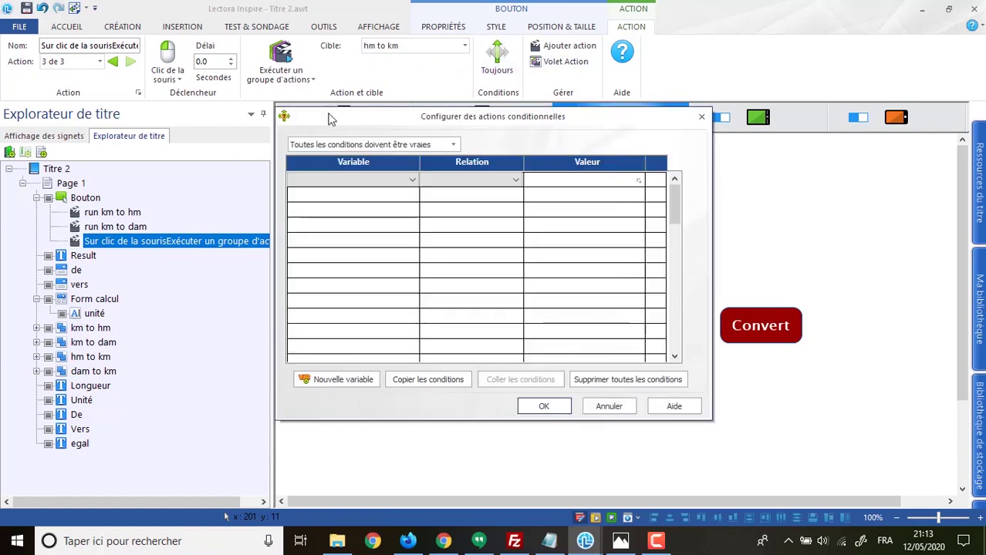
click(369, 179)
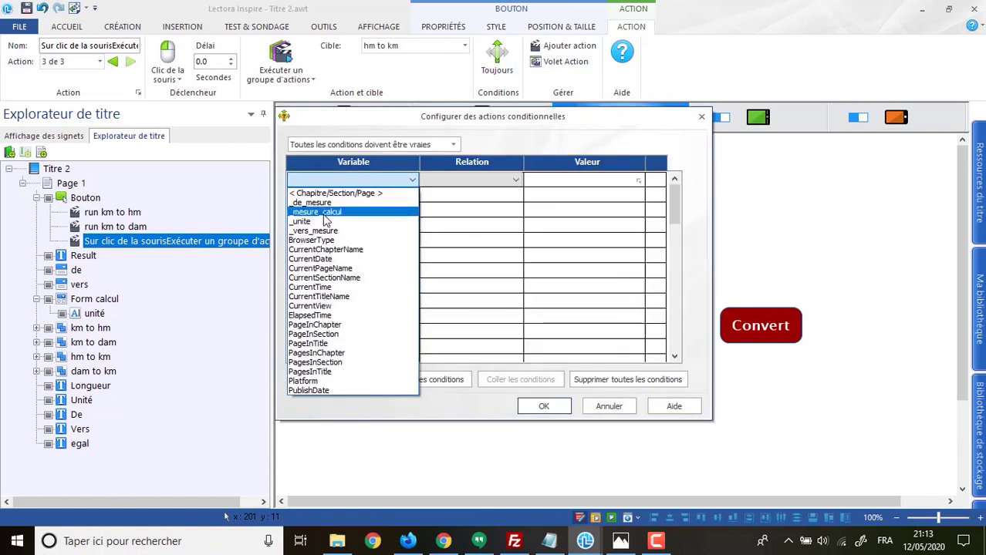
click(422, 145)
click(422, 145)
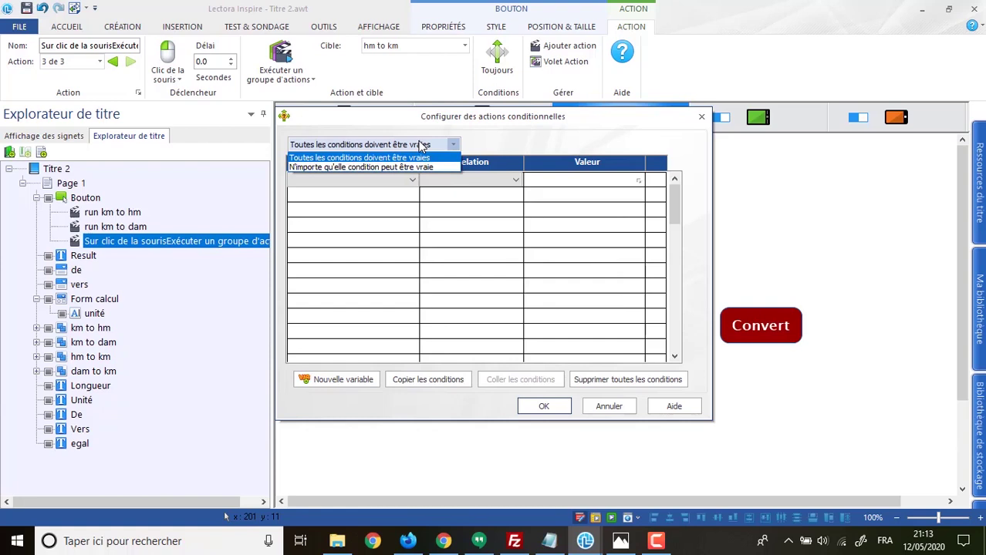
click(421, 145)
click(389, 183)
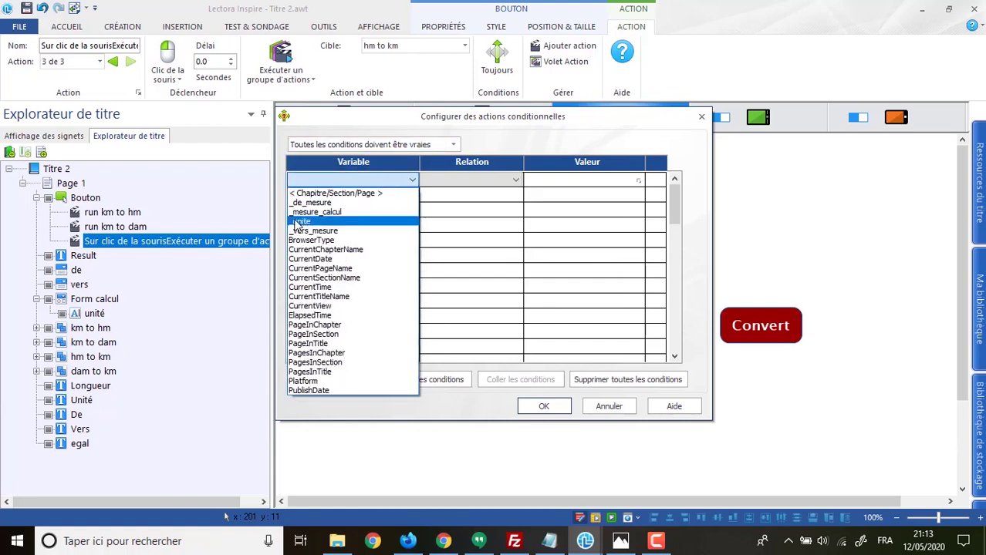
click(305, 202)
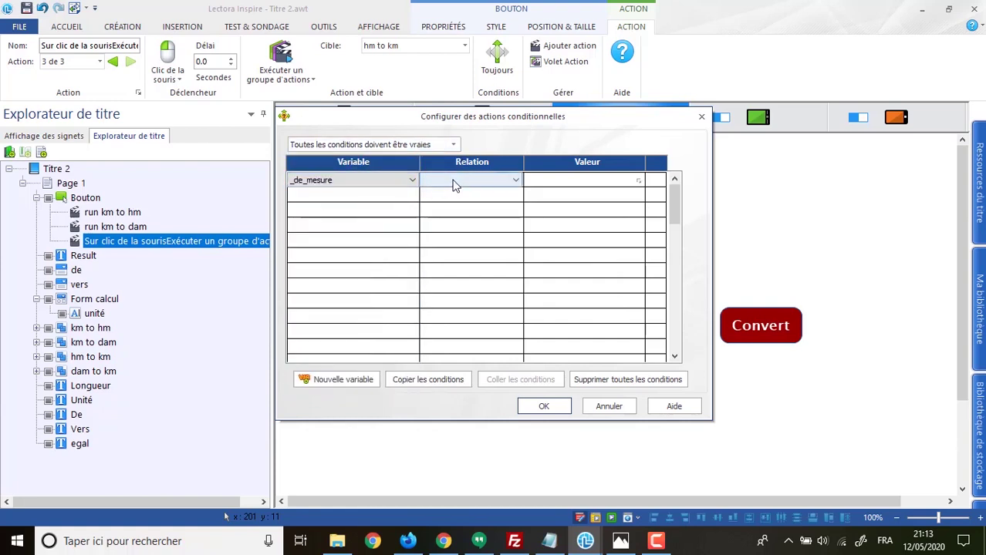
click(453, 185)
click(443, 206)
click(566, 179)
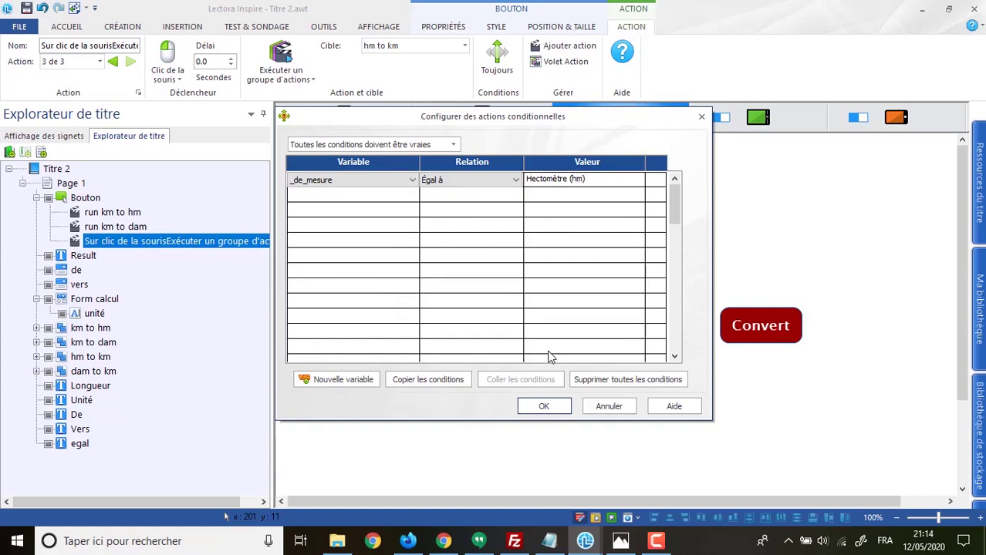
Add a second condition requiring _vers_mesure to be "Égal à" Kilomètre (km), and apply both conditions to the action
click(378, 195)
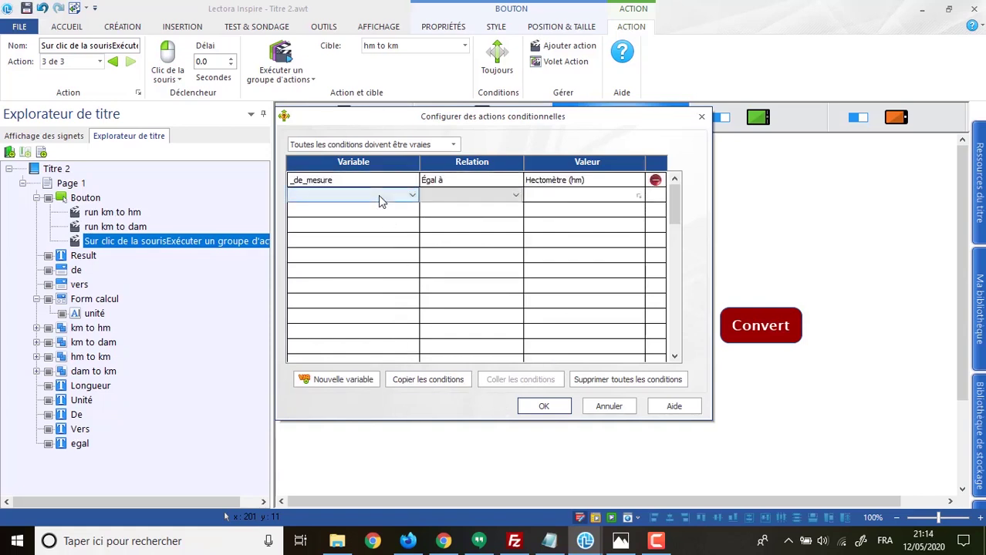
click(377, 195)
click(347, 250)
click(435, 196)
click(447, 209)
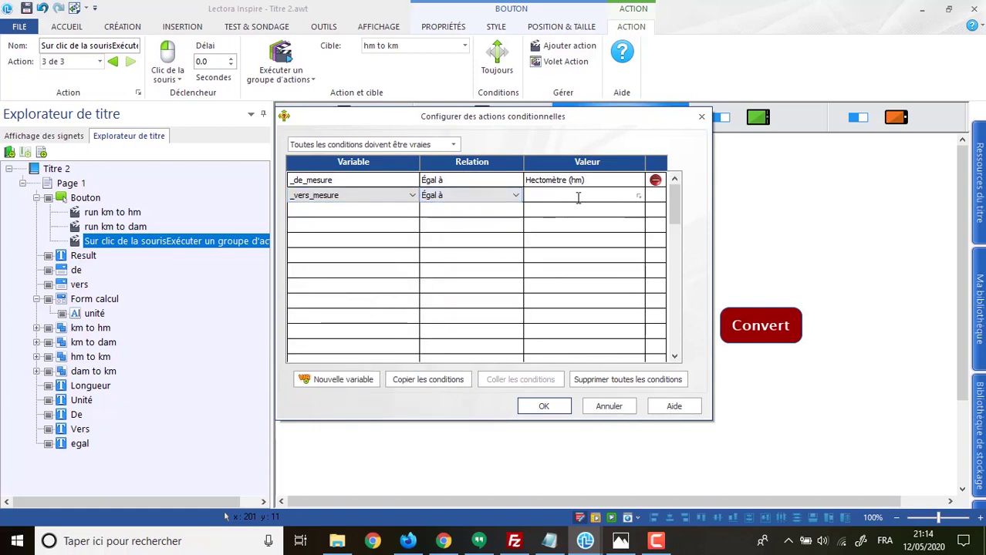
text(Kilomètre (km))
click(542, 407)
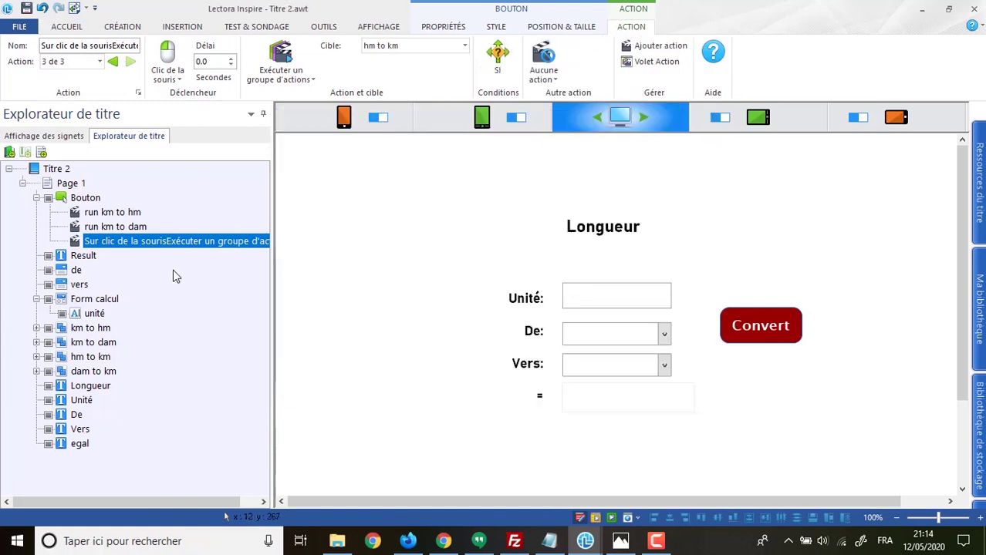
Rename the Convert button's third action as "run hm to km"
click(146, 243)
double_click(147, 239)
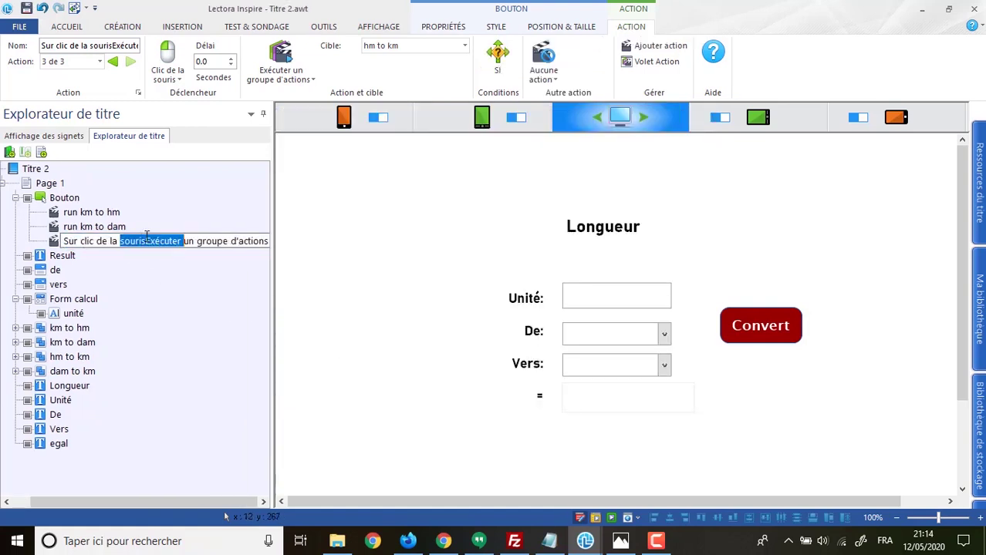
double_click(240, 241)
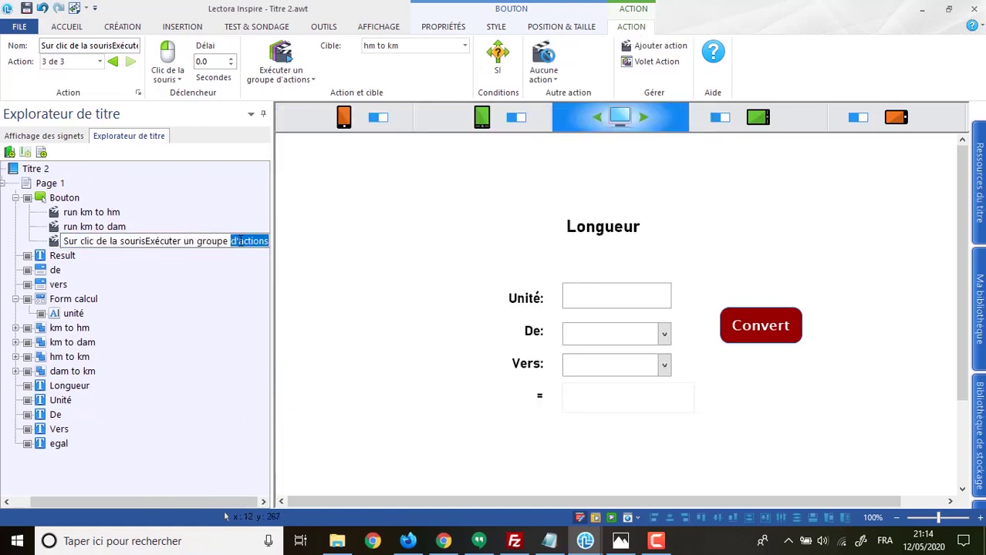
key(BackSpace)
key(BackSpace)
key(BackSpace)
key(BackSpace)
key(BackSpace)
key(BackSpace)
key(BackSpace)
drag(210, 242, 65, 241)
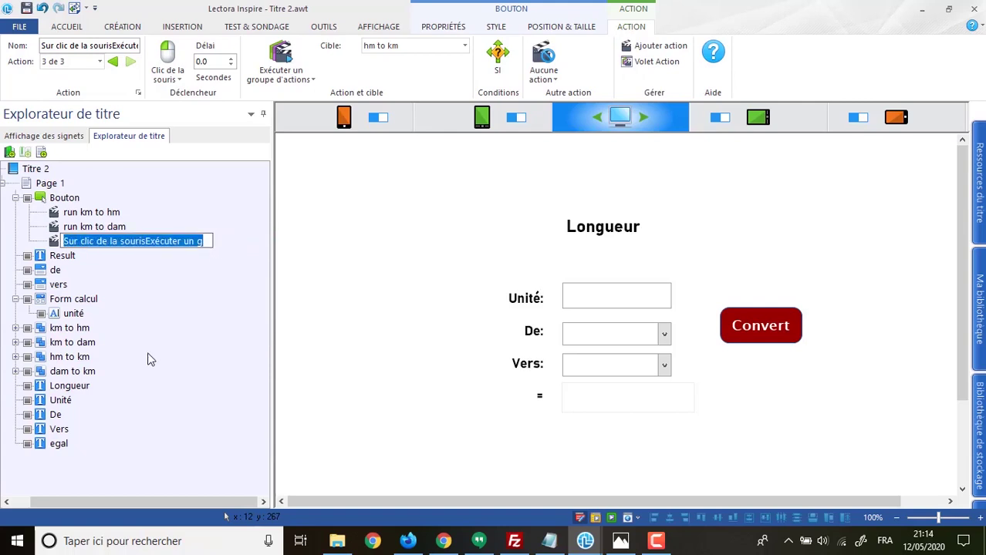
text(r)
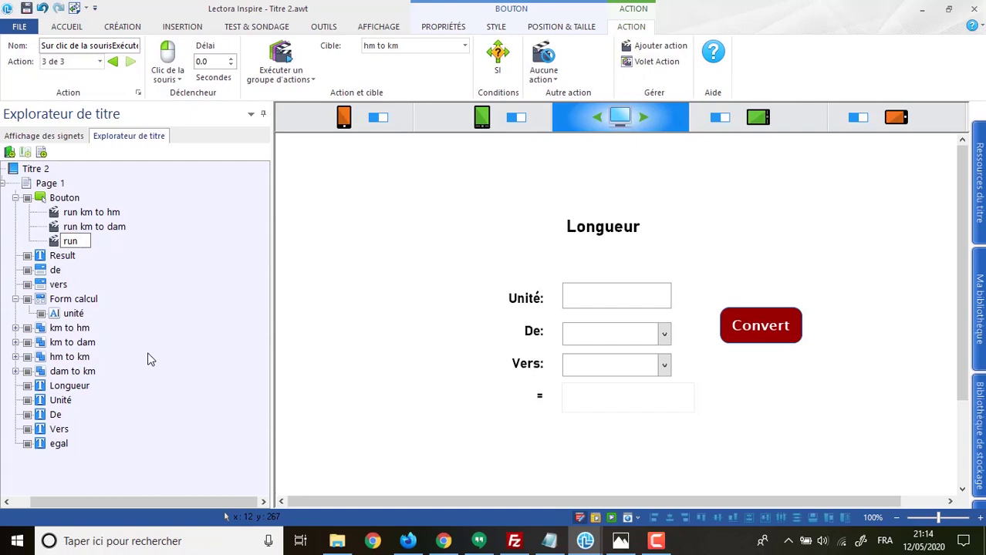
text(un hm to km)
key(Return)
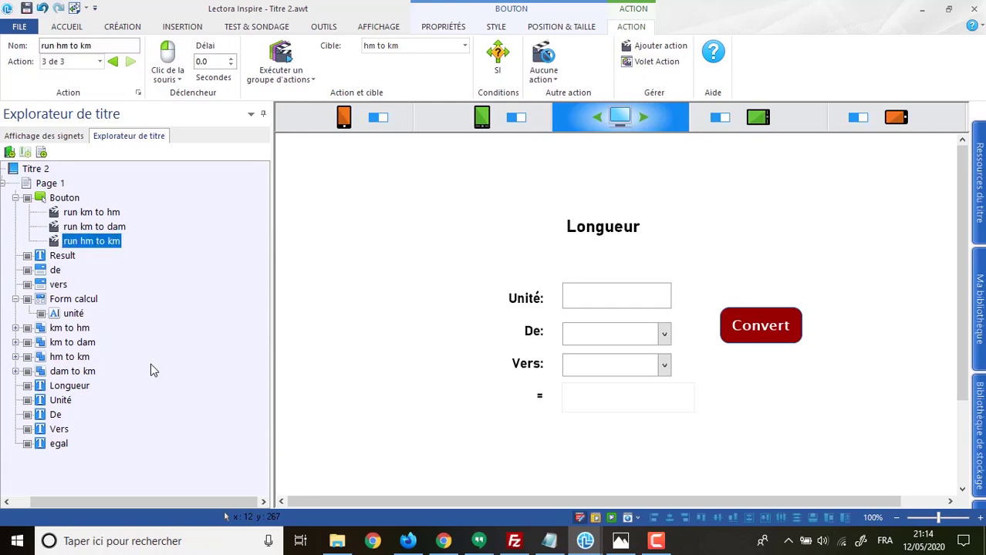
Add a fourth mouse-click action to the Convert button that executes the dam to km action group
click(652, 46)
click(260, 71)
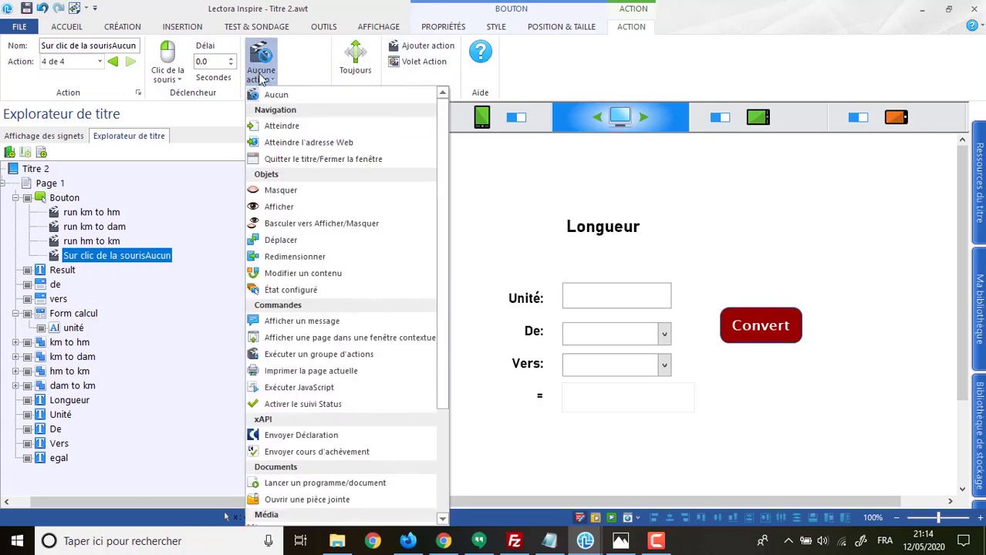
click(300, 354)
click(455, 46)
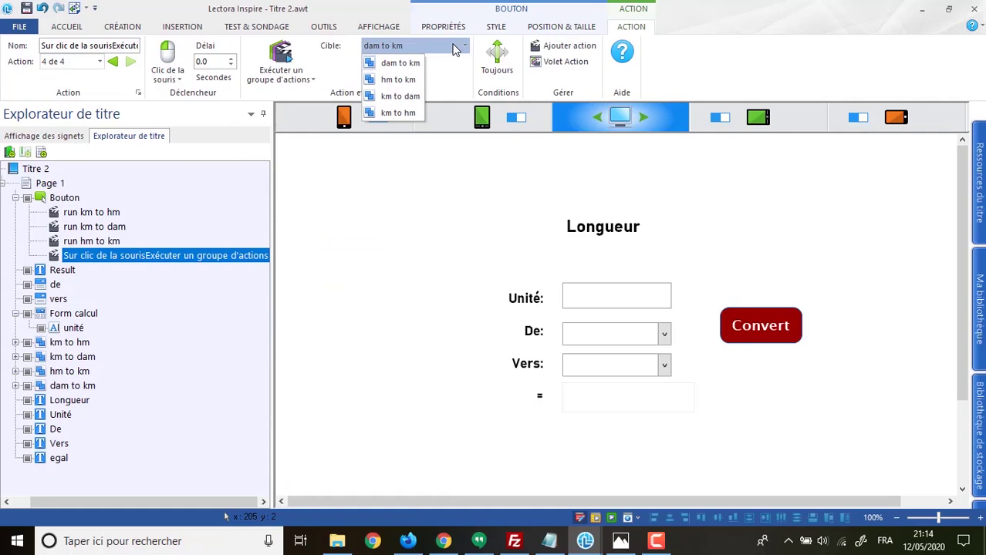
click(404, 63)
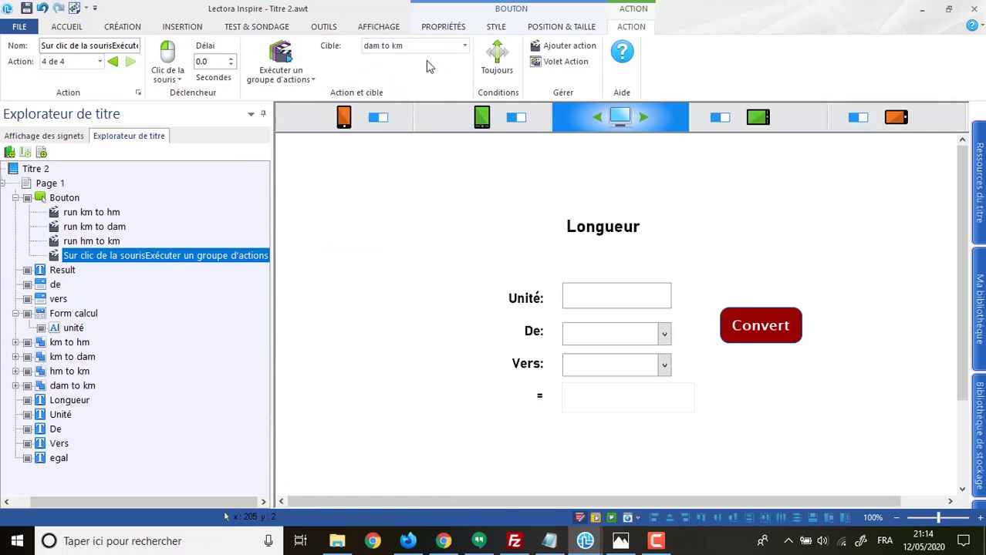
Add a condition to the dam to km action requiring _de_mesure to be "Égal à" Décamètre (dam)
click(499, 70)
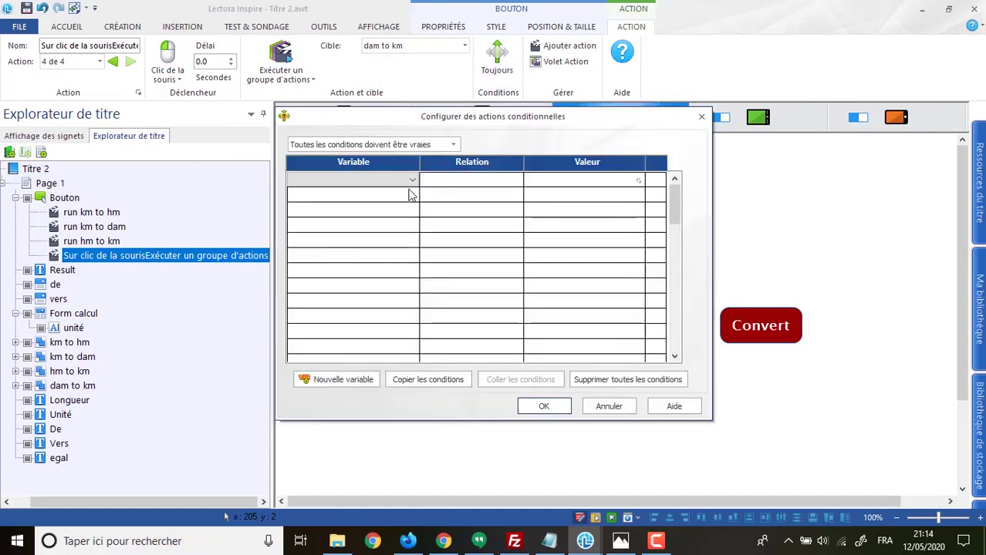
click(411, 184)
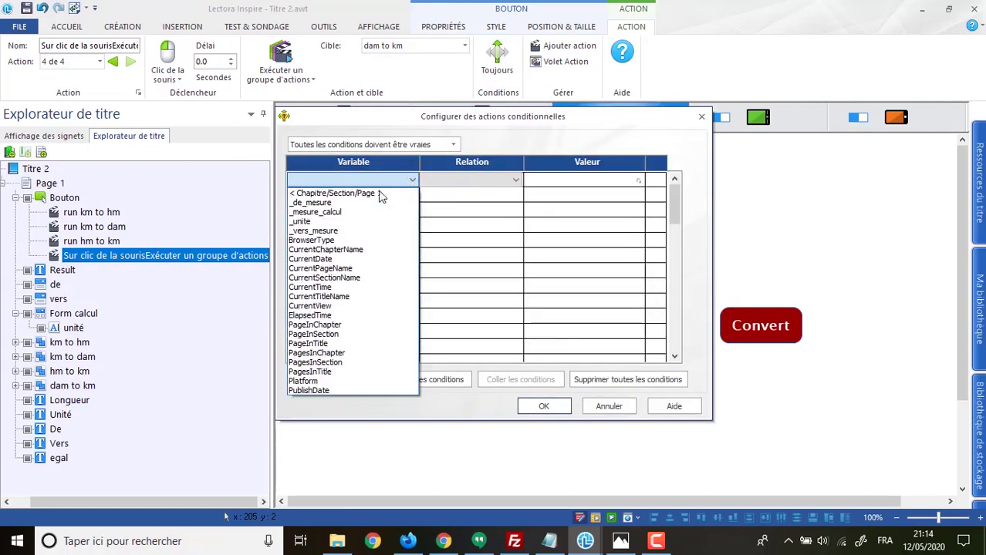
click(312, 202)
click(478, 180)
click(463, 202)
click(617, 179)
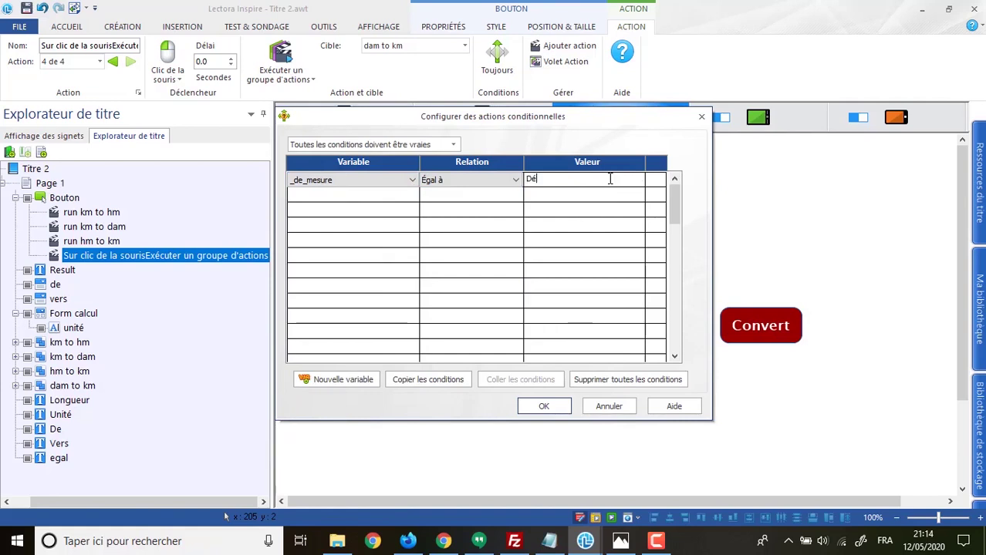
text(Décamètre (dam)
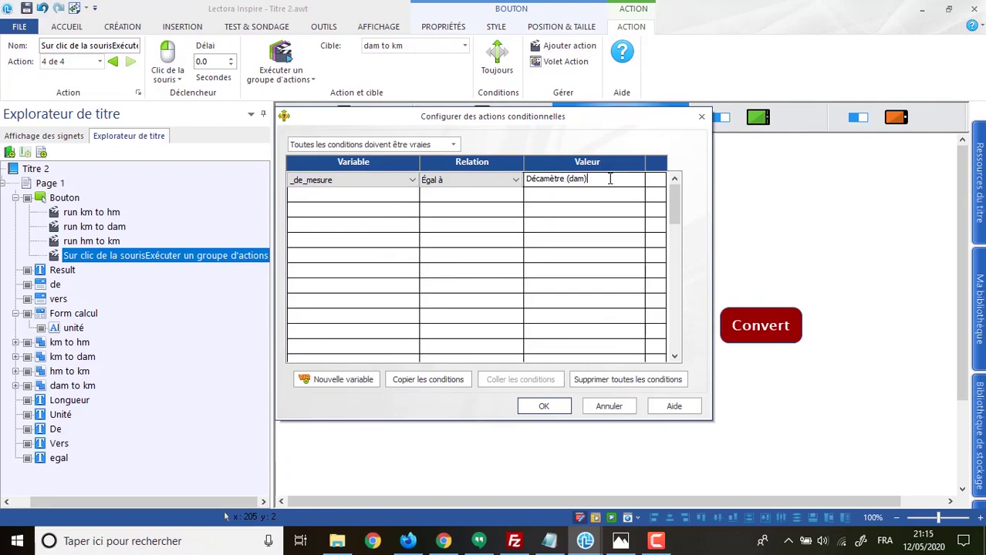
Add a second condition to the dam to km action requiring _vers_mesure to be "Égal à" Kilomètre (km), and apply the conditions
click(359, 195)
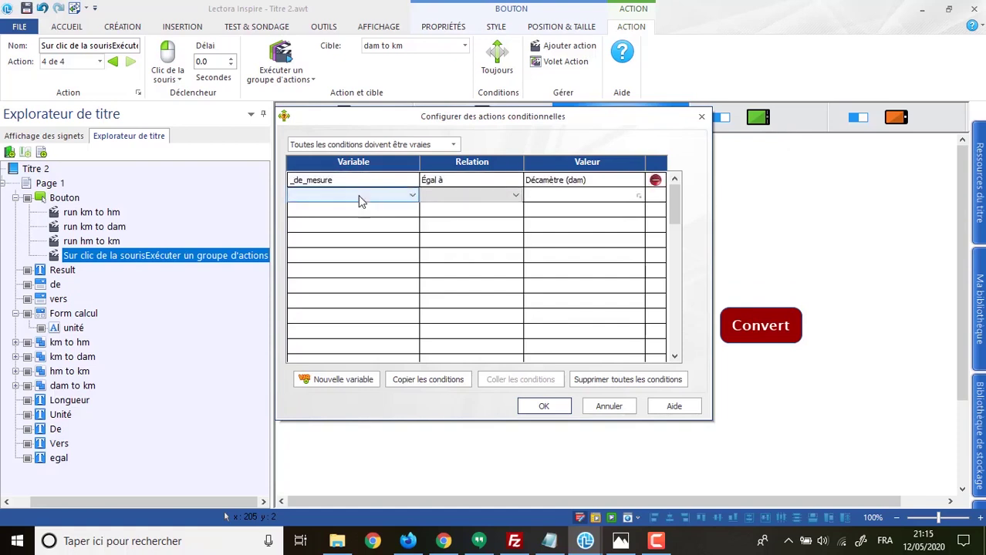
click(359, 196)
click(324, 246)
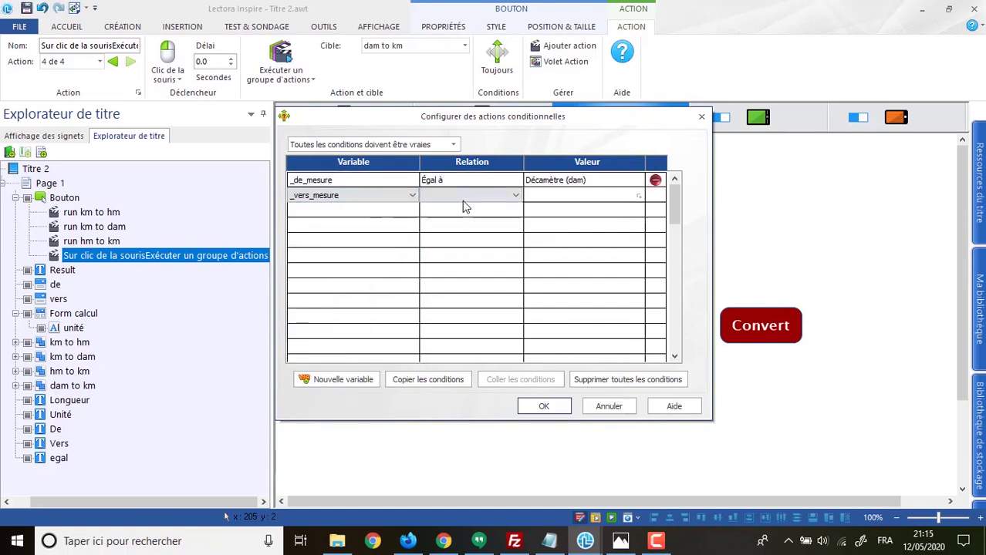
click(463, 197)
click(436, 214)
click(555, 196)
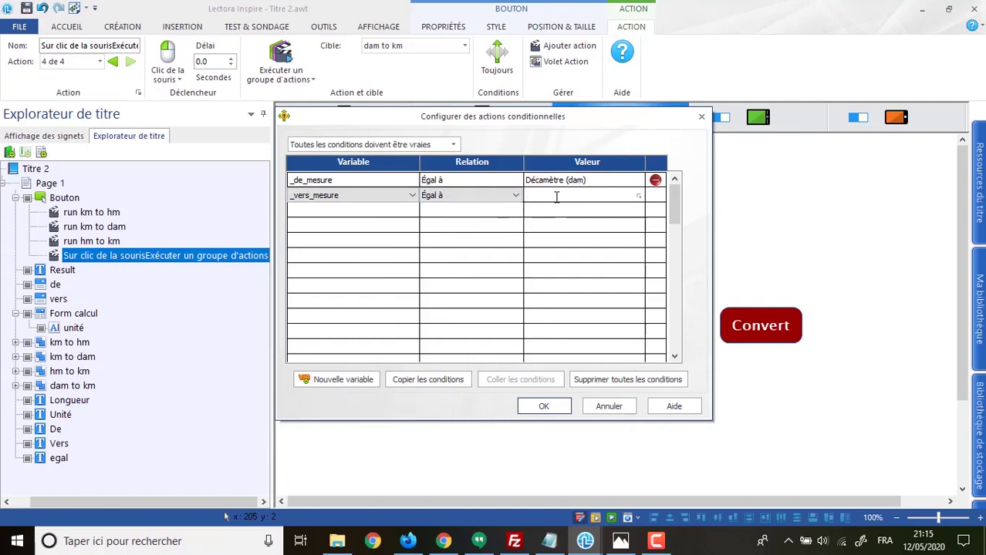
text(Kim)
key(BackSpace)
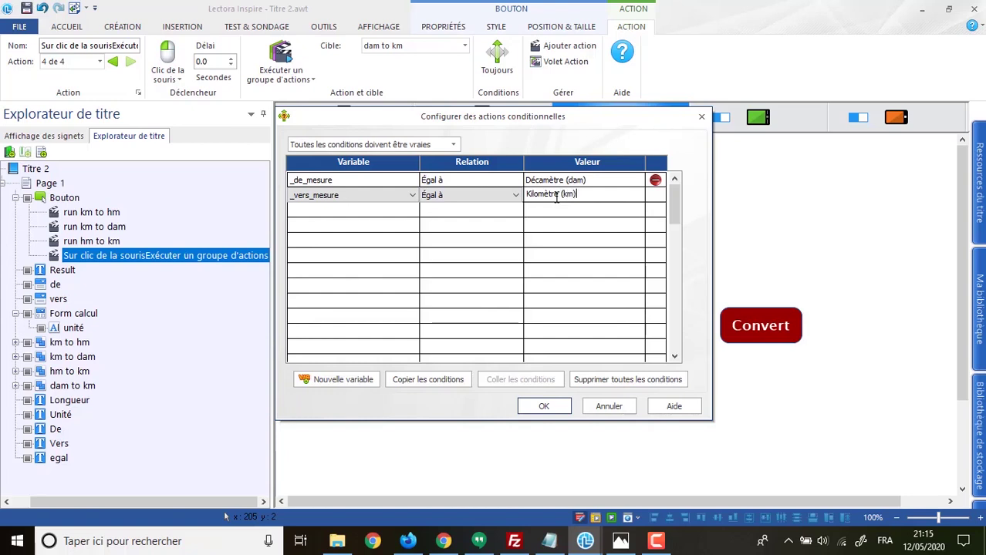
click(544, 407)
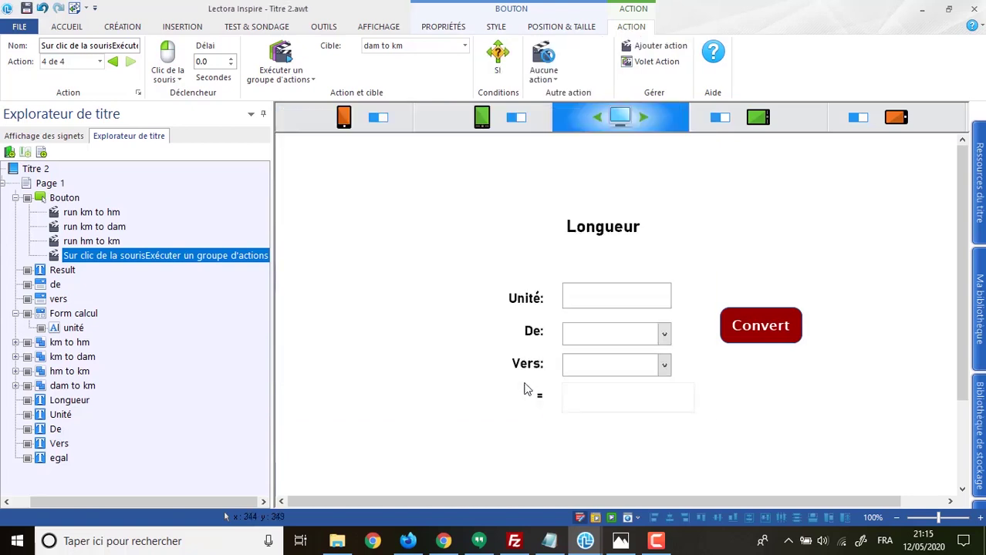
Rename the Convert button's fourth action as "run dam to km"
click(200, 261)
double_click(199, 257)
drag(164, 257, 296, 256)
key(BackSpace)
key(BackSpace)
key(BackSpace)
key(BackSpace)
key(BackSpace)
key(BackSpace)
key(BackSpace)
key(BackSpace)
key(BackSpace)
key(BackSpace)
key(BackSpace)
key(BackSpace)
key(BackSpace)
key(BackSpace)
key(BackSpace)
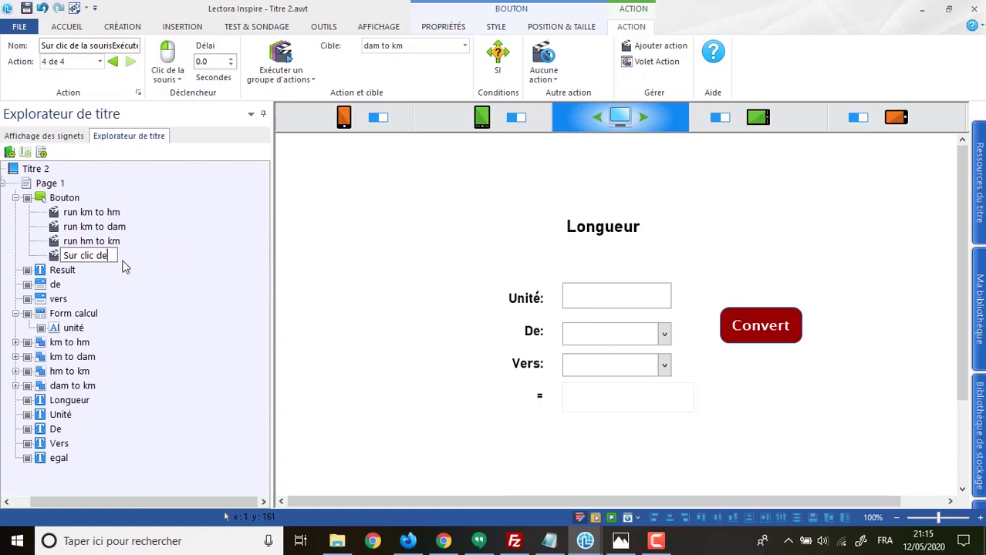
key(ctrl+a)
text(uun dam to km)
key(Return)
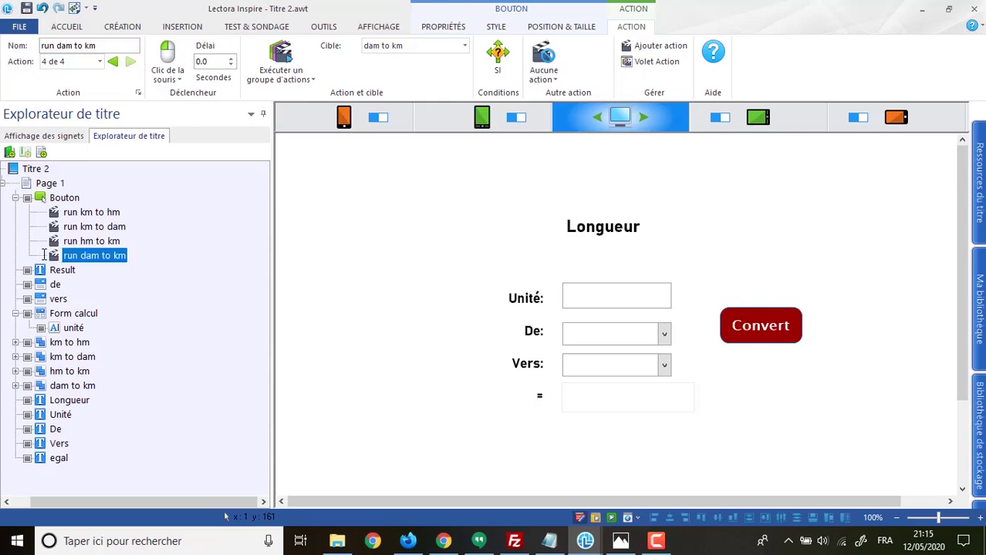
Preview the page and test converting 33 from Hectomètre (hm) to Kilomètre (km)
click(613, 518)
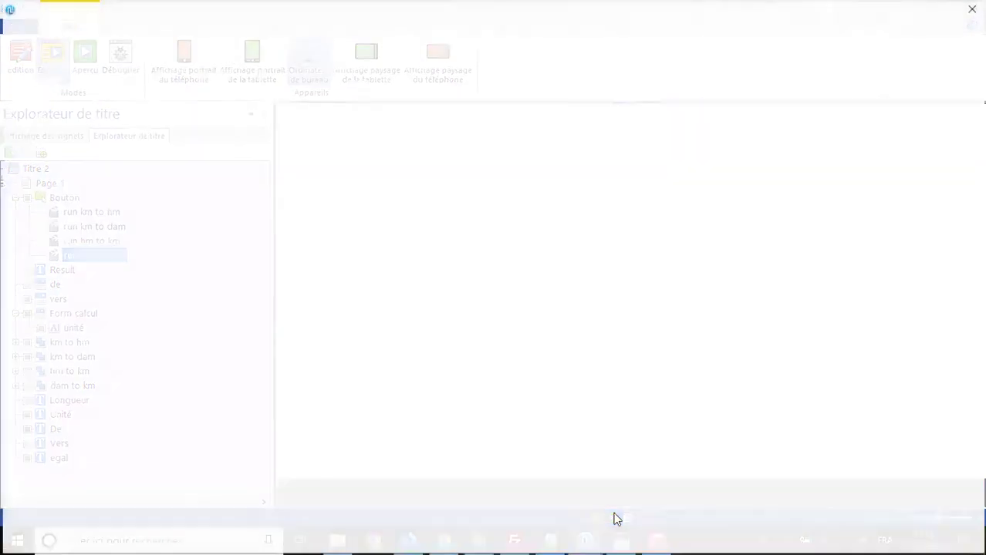
click(436, 183)
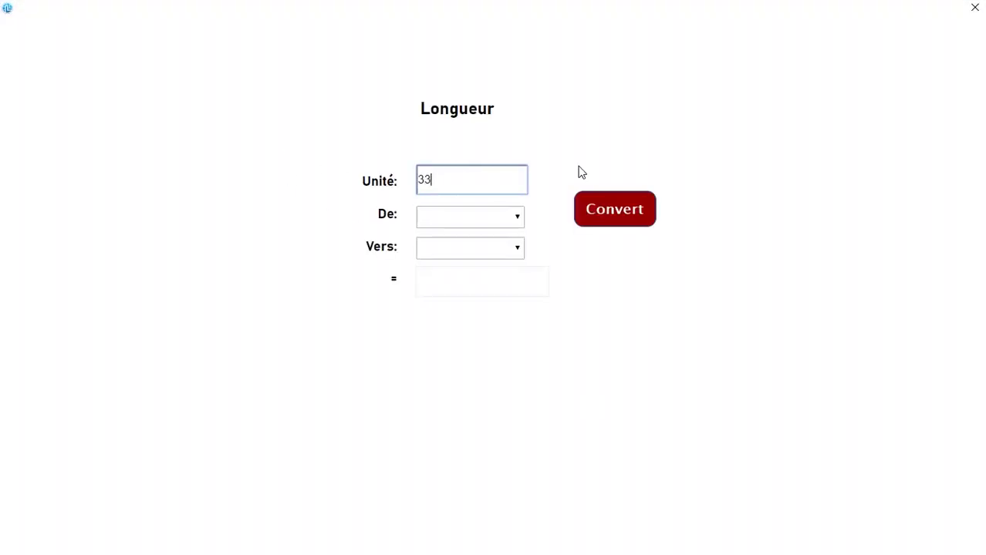
click(519, 219)
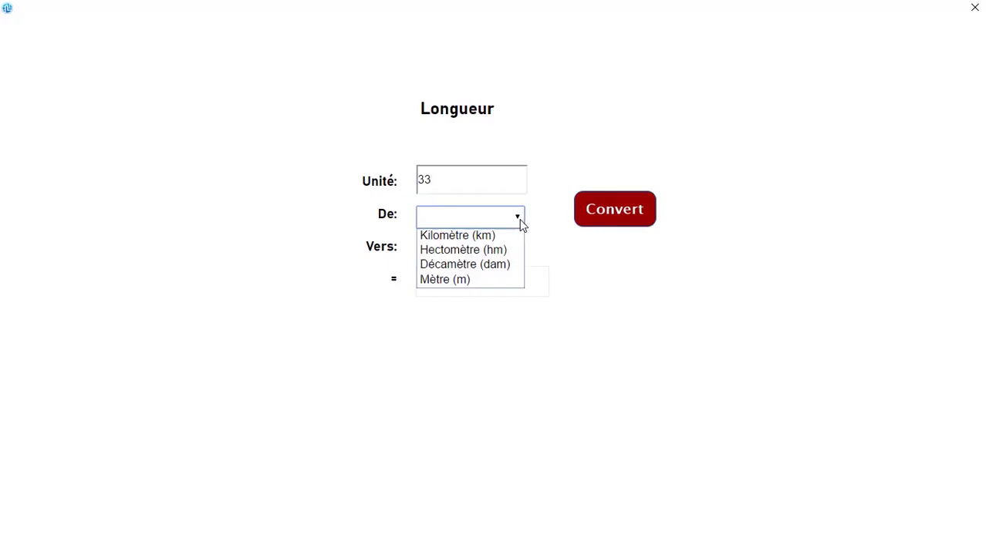
click(447, 251)
click(462, 248)
click(451, 266)
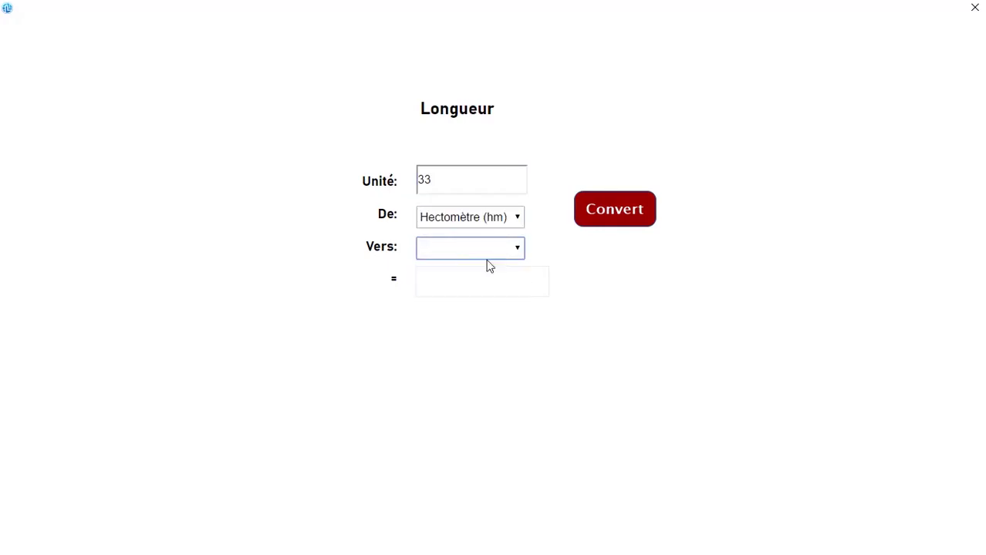
click(640, 210)
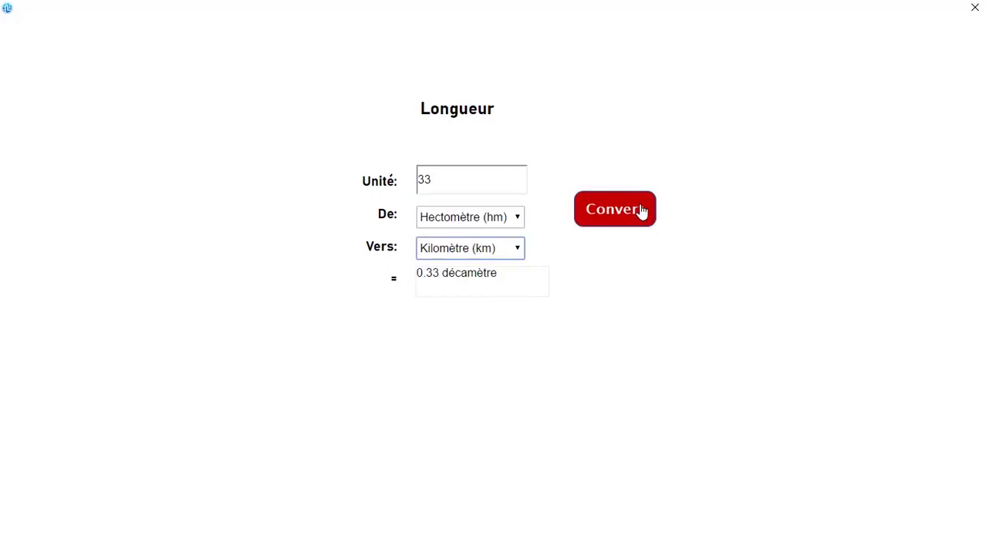
Test converting 33 from Hectomètre (hm) to Décamètre (dam), and again from Hectomètre (hm) to Kilomètre (km)
click(471, 253)
click(448, 294)
click(605, 219)
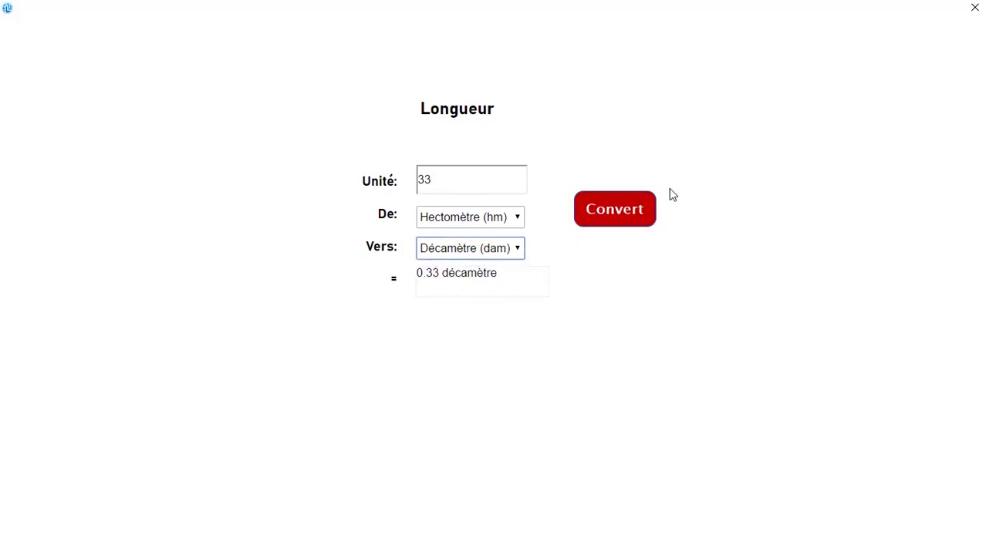
click(503, 221)
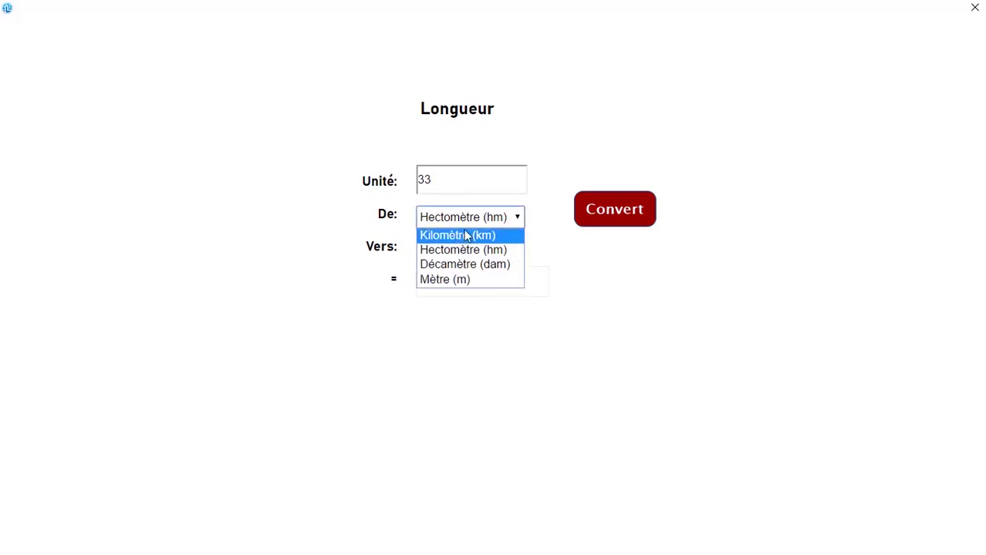
click(491, 219)
click(488, 251)
click(473, 265)
click(590, 211)
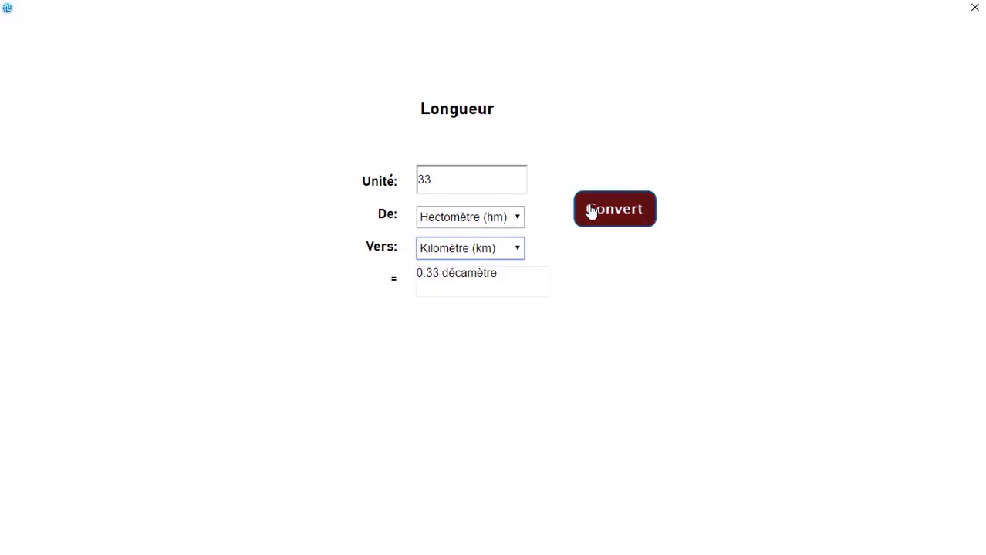
Test converting 33 and 330 from Décamètre (dam) to Kilomètre (km)
click(478, 221)
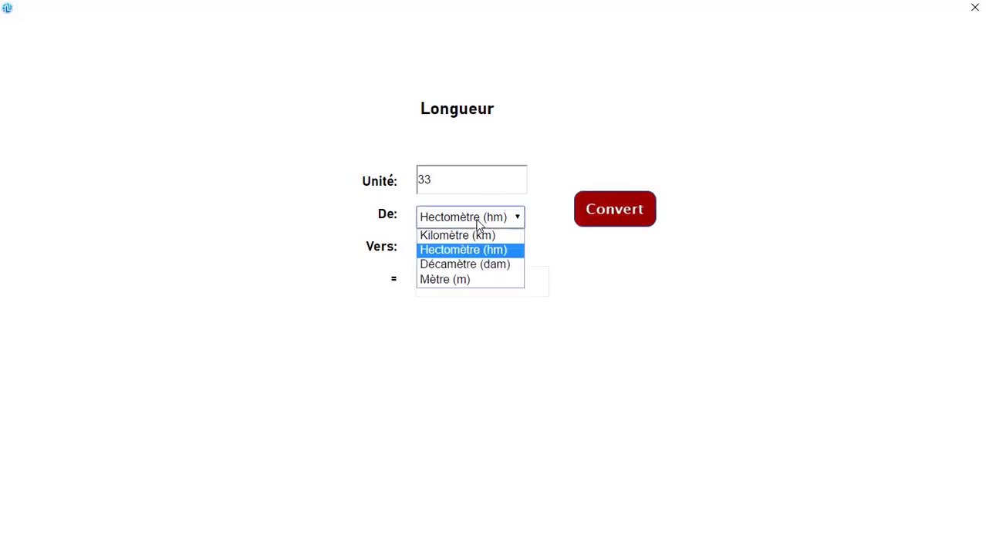
click(447, 261)
click(615, 212)
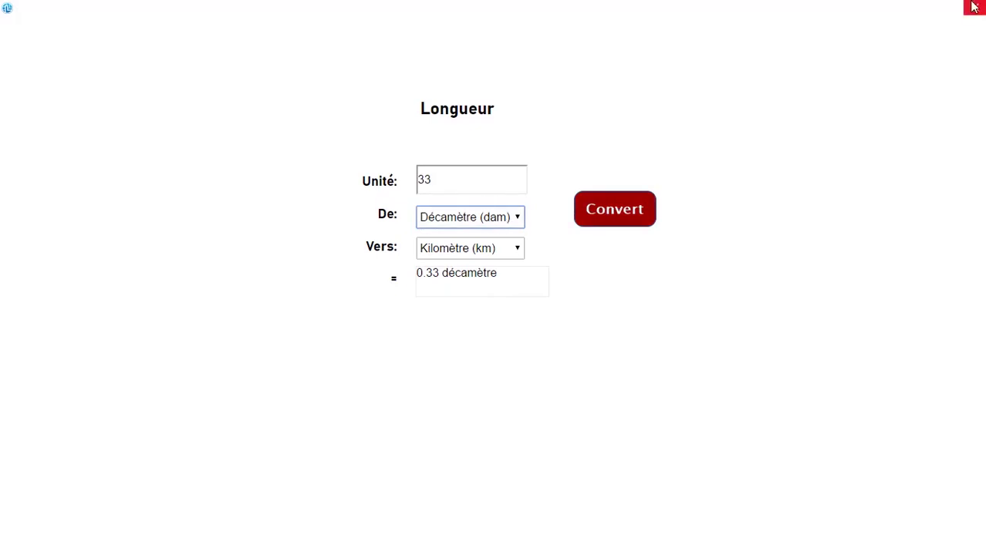
click(464, 180)
text(0)
click(601, 214)
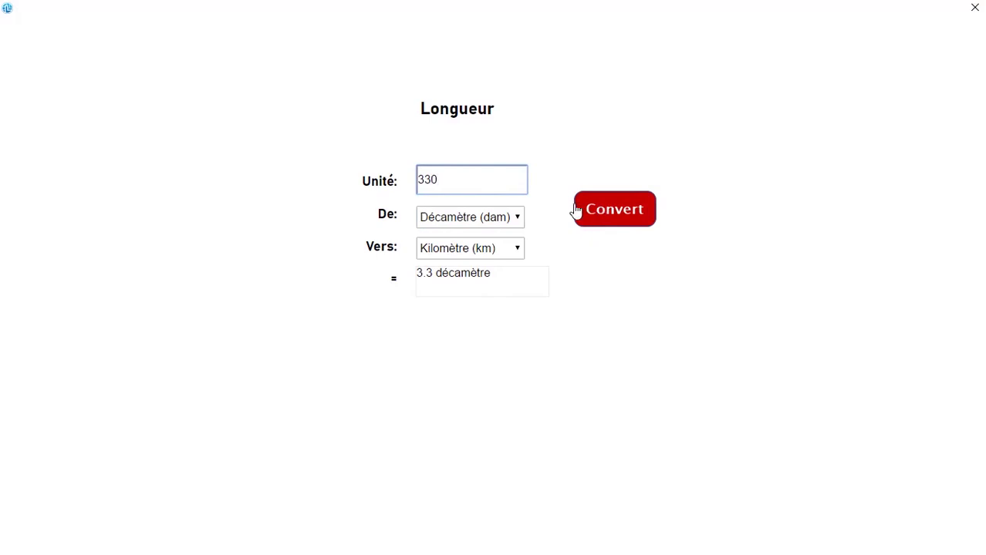
Test converting 1 to Kilomètre (km) from both Décamètre (dam) and Hectomètre (hm), and close the preview
drag(455, 181, 365, 181)
text(1)
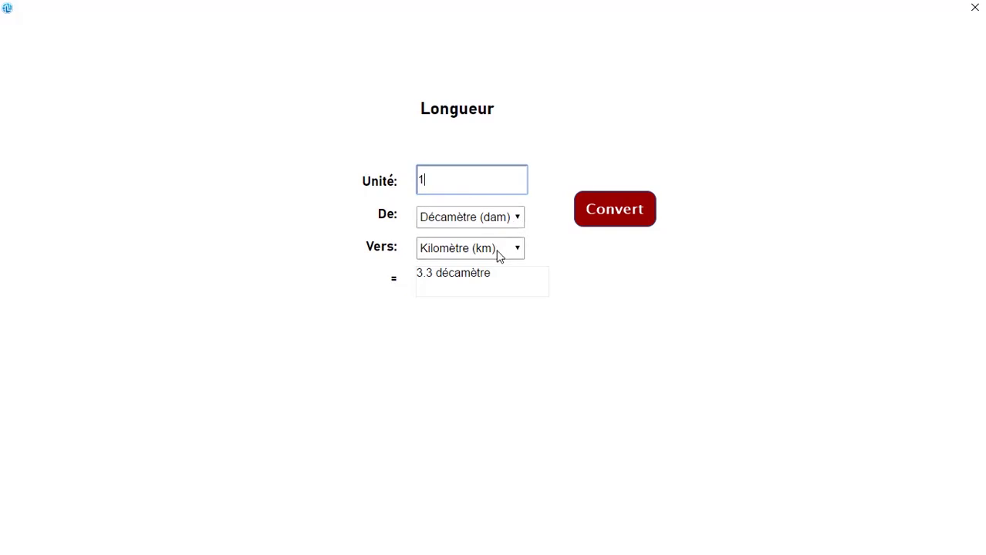
click(614, 215)
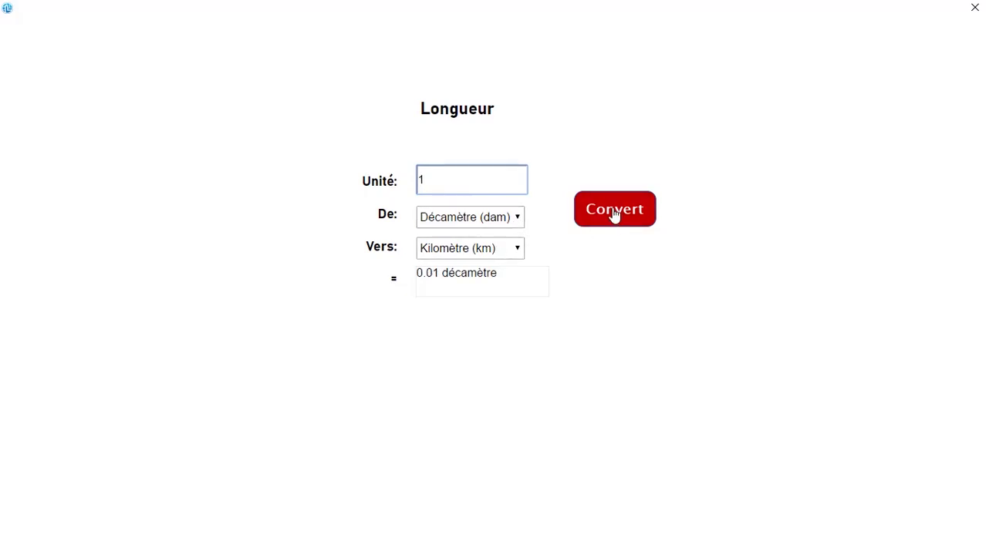
click(473, 215)
click(467, 225)
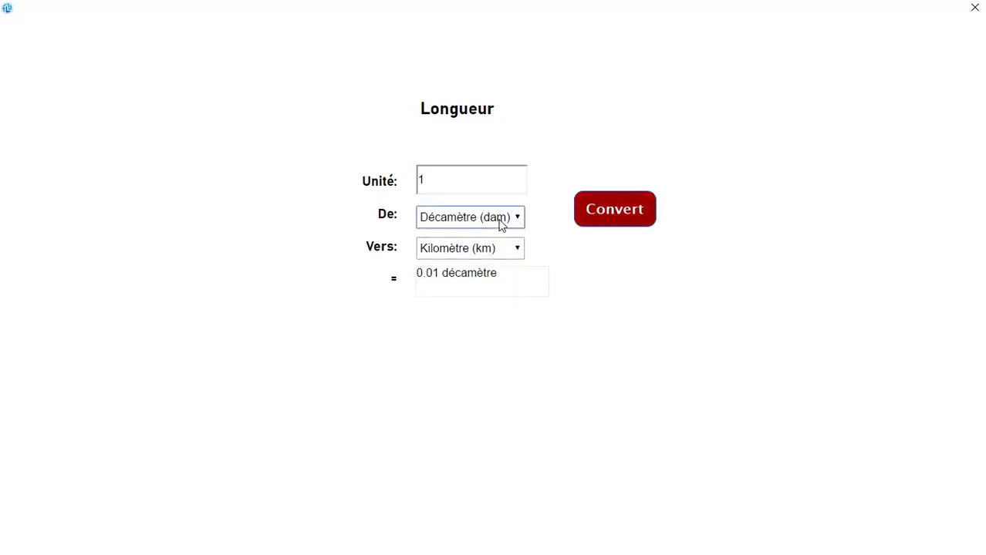
click(497, 220)
click(475, 249)
click(601, 218)
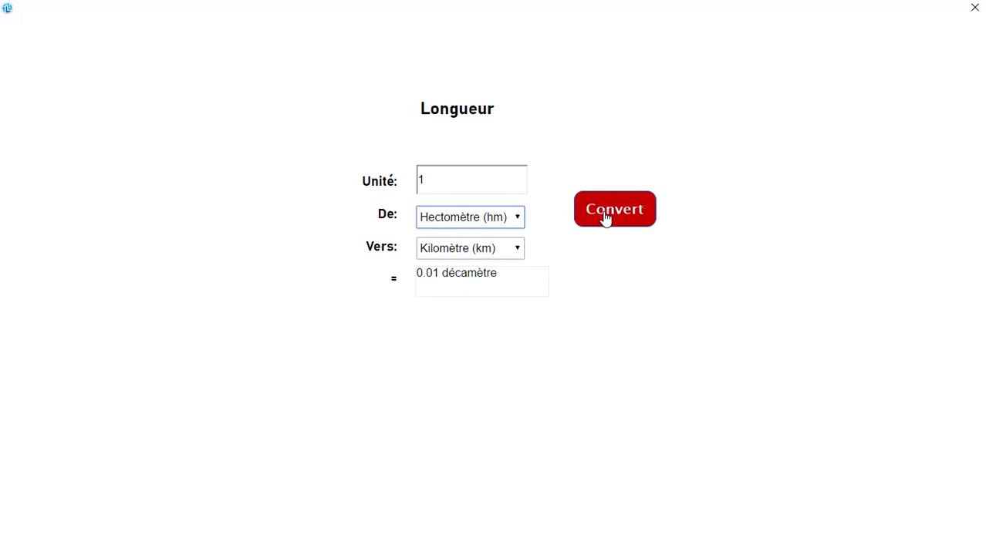
click(974, 6)
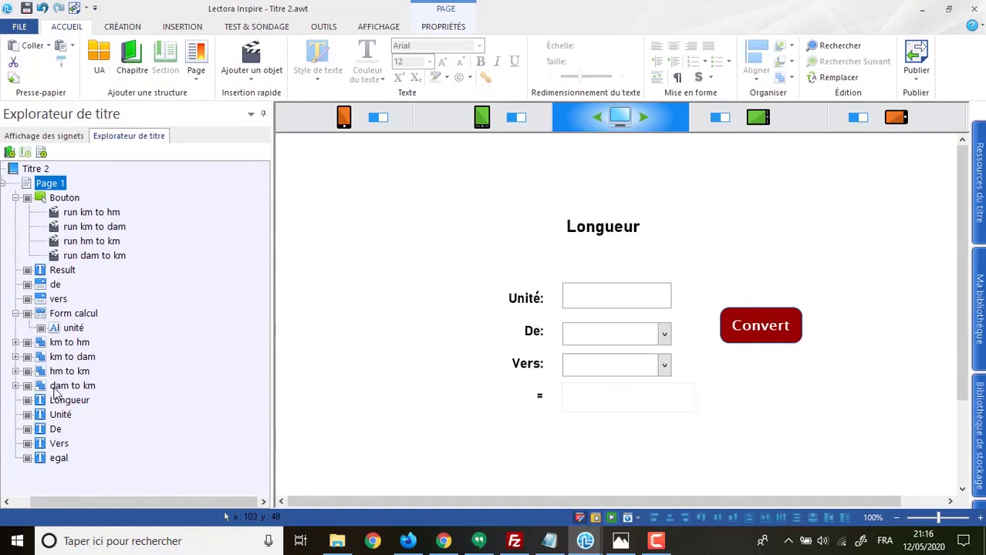
Correct the name of the dam to km group's division action to "division /100"
click(54, 388)
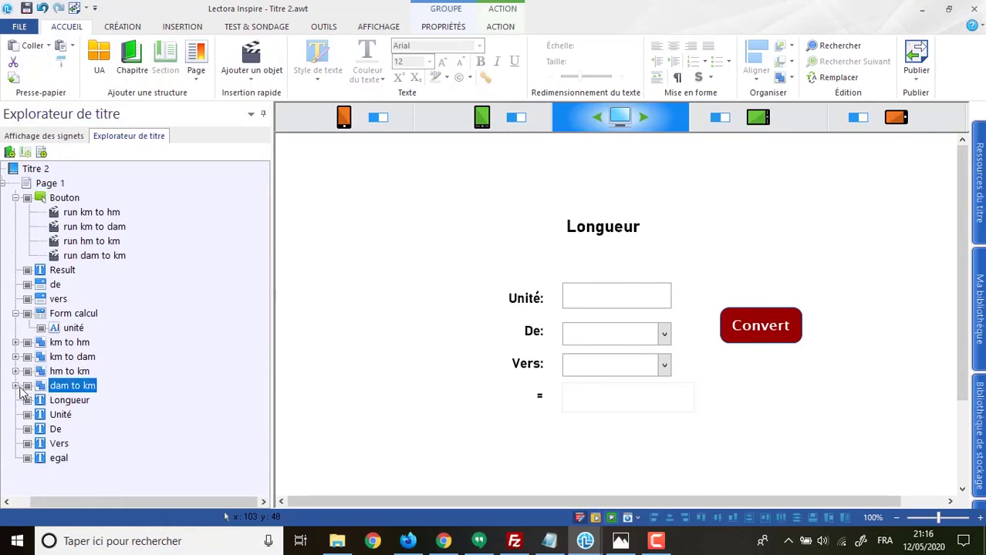
click(16, 386)
click(91, 417)
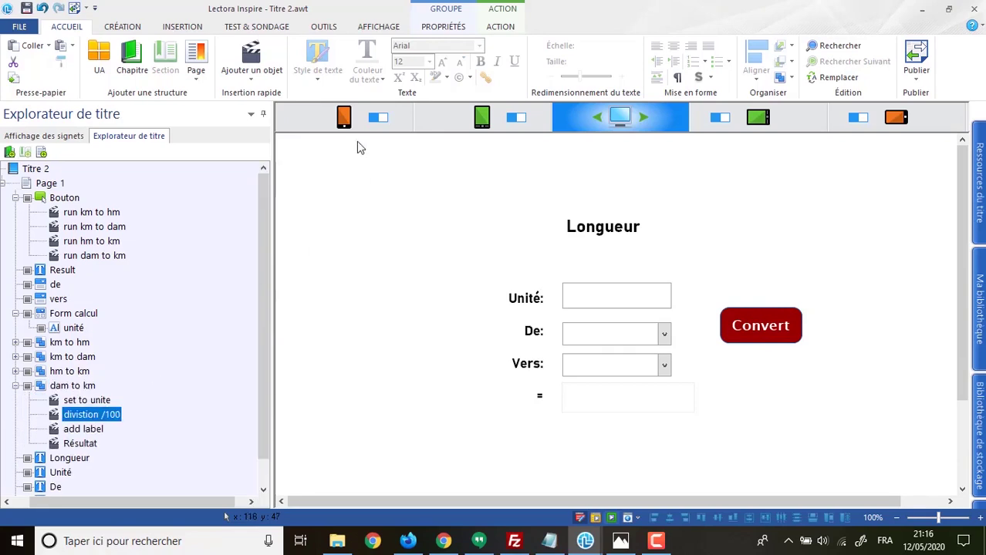
click(506, 31)
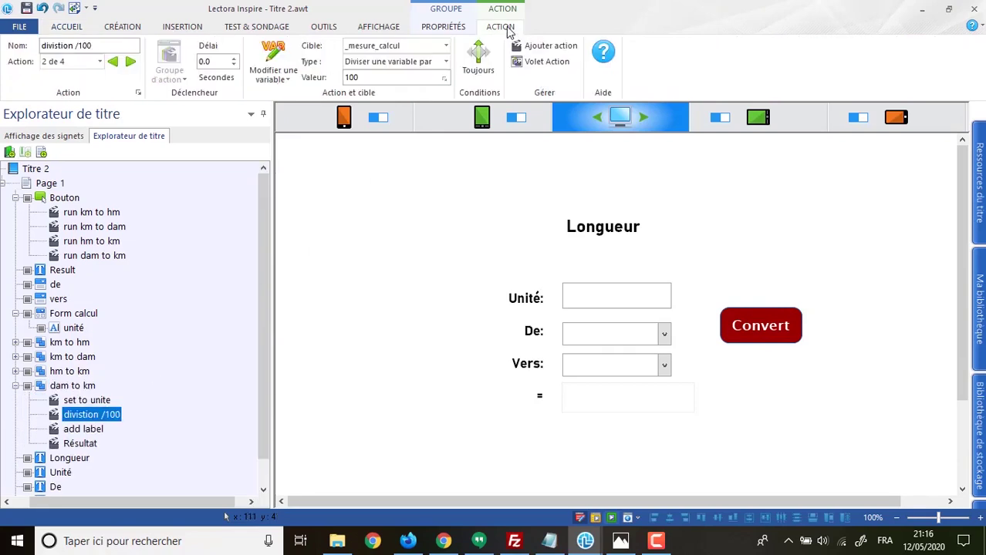
click(90, 417)
click(90, 417)
key(Return)
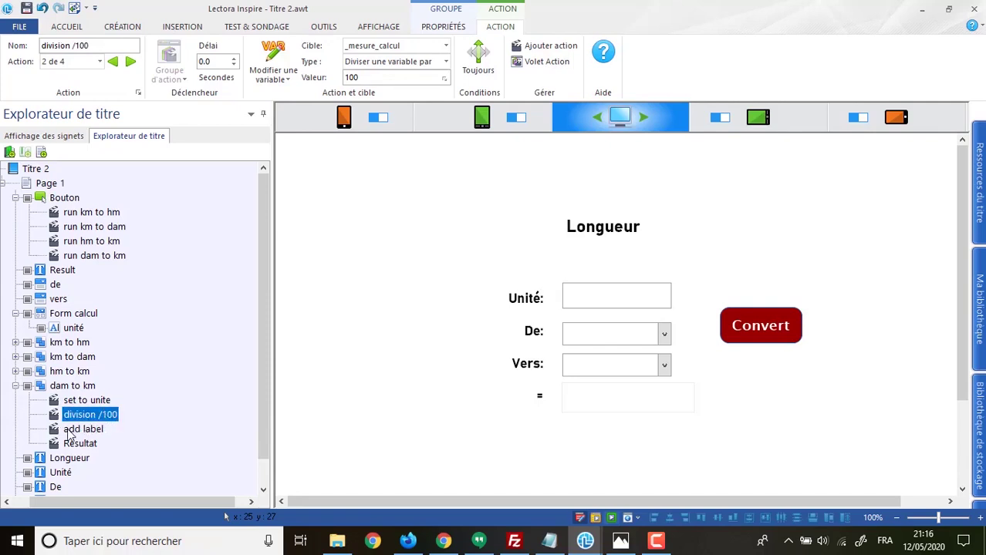
Check the dam to km group's actions and set the value of the hm to km group's division action to 10
click(78, 429)
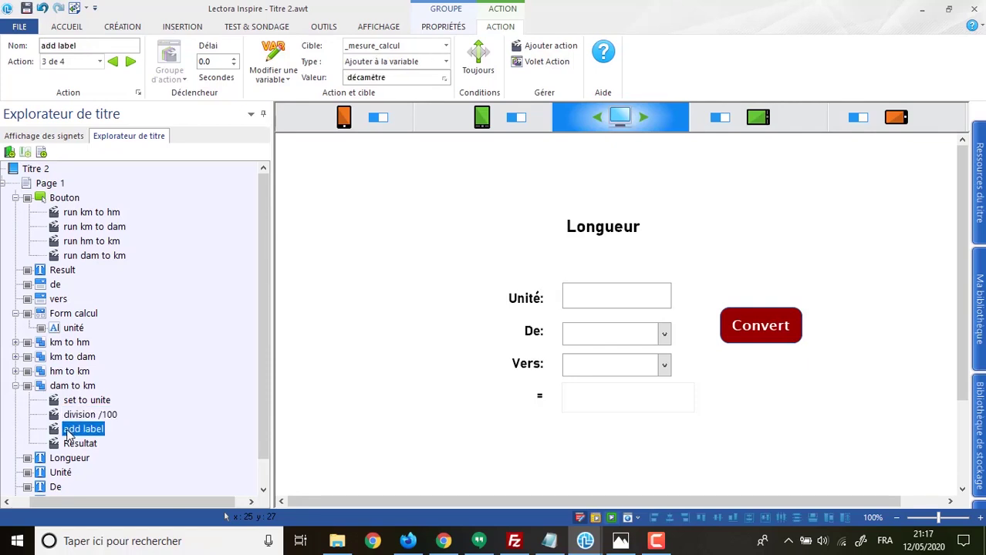
click(68, 444)
click(69, 414)
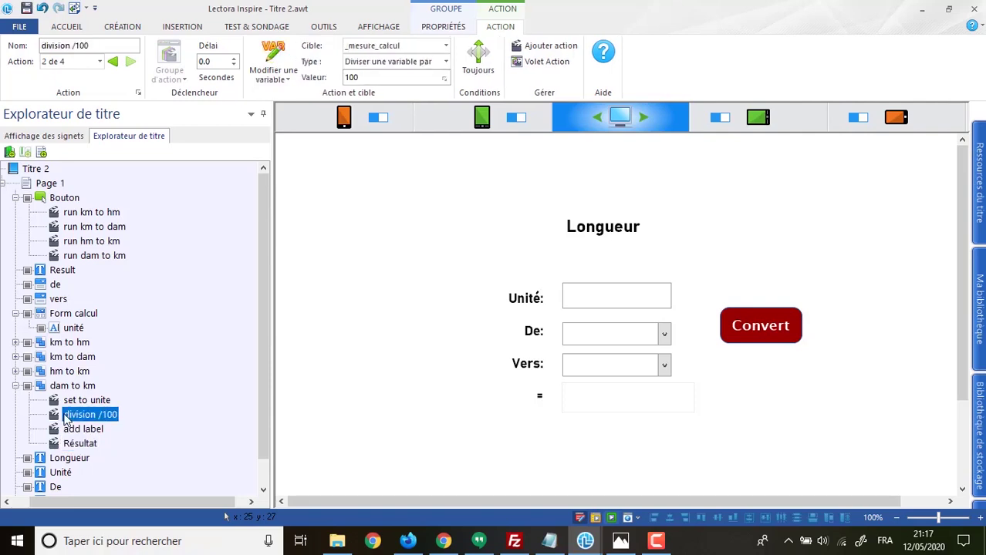
click(69, 401)
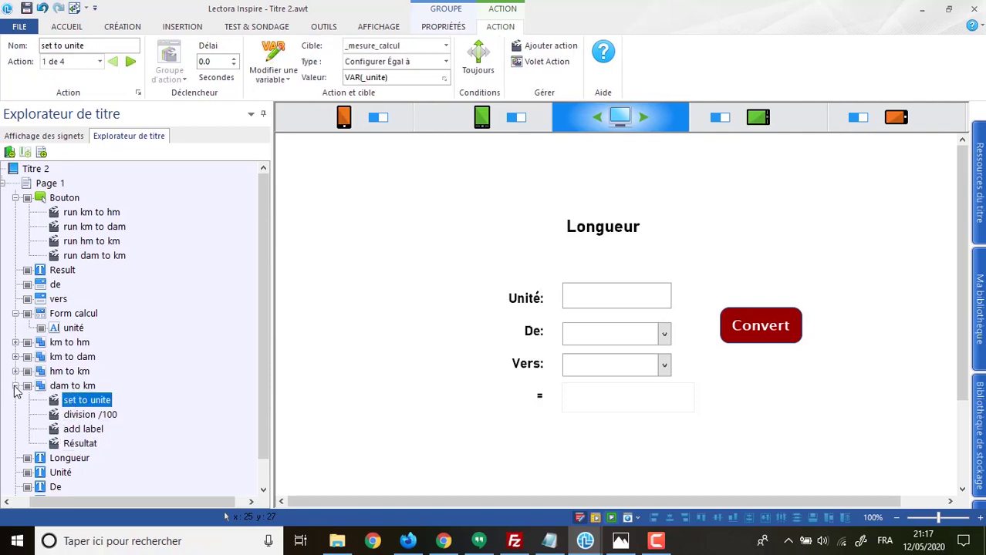
click(16, 387)
click(17, 372)
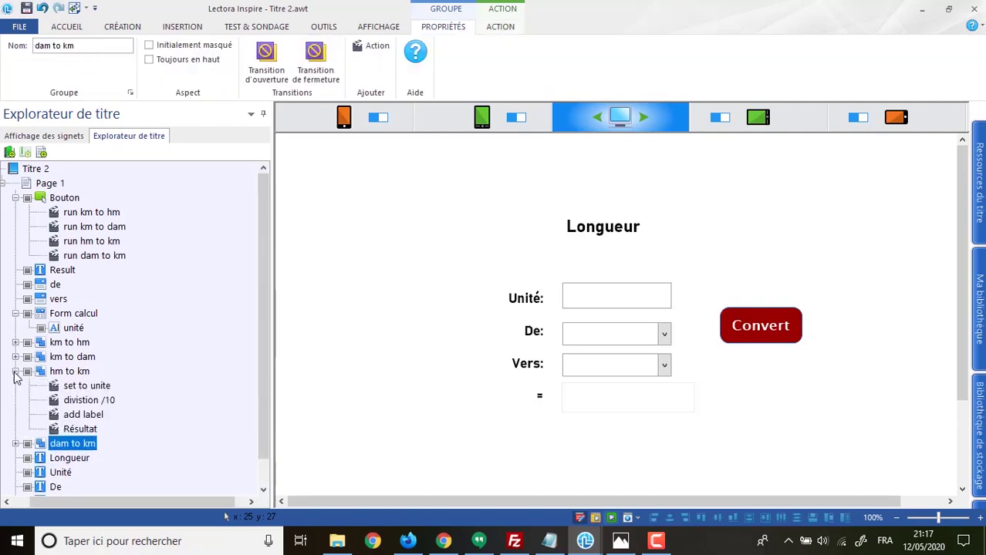
click(88, 400)
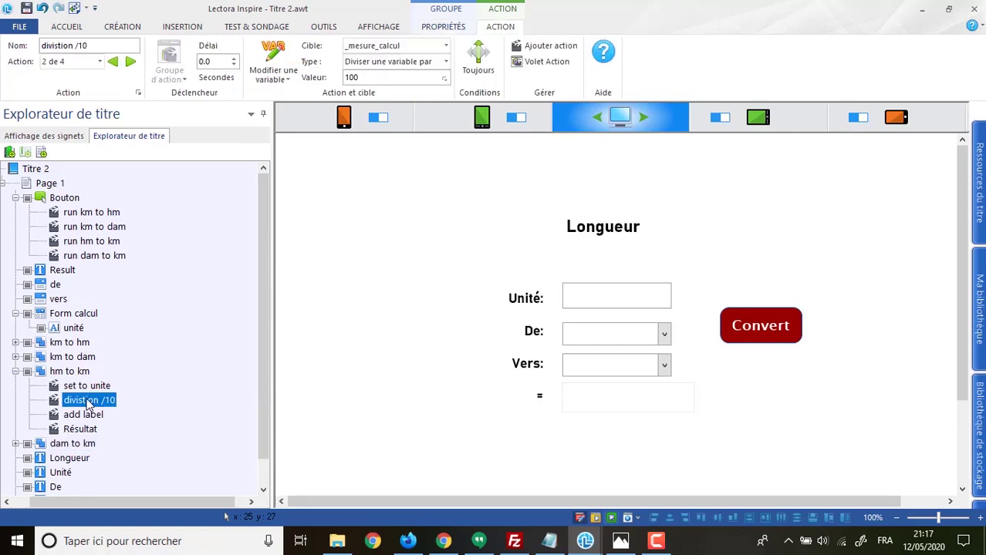
click(372, 77)
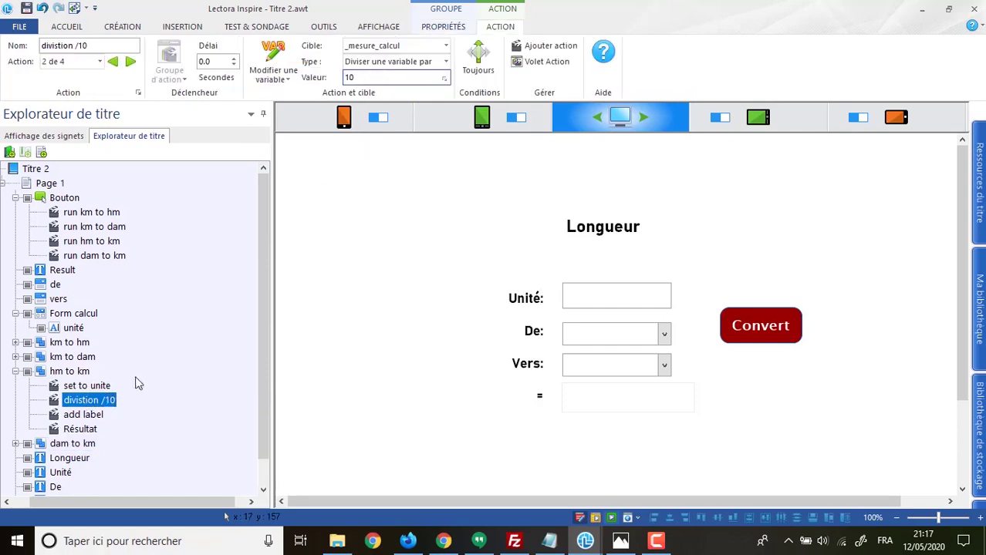
Preview the page and test converting 33 from Hectomètre (hm) to Kilomètre (km) with the corrected division
click(595, 518)
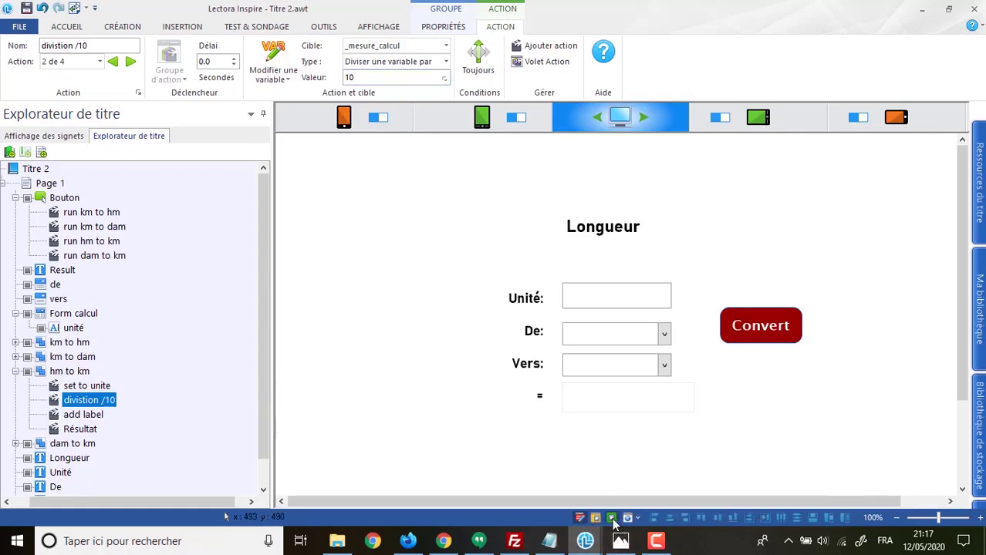
click(451, 184)
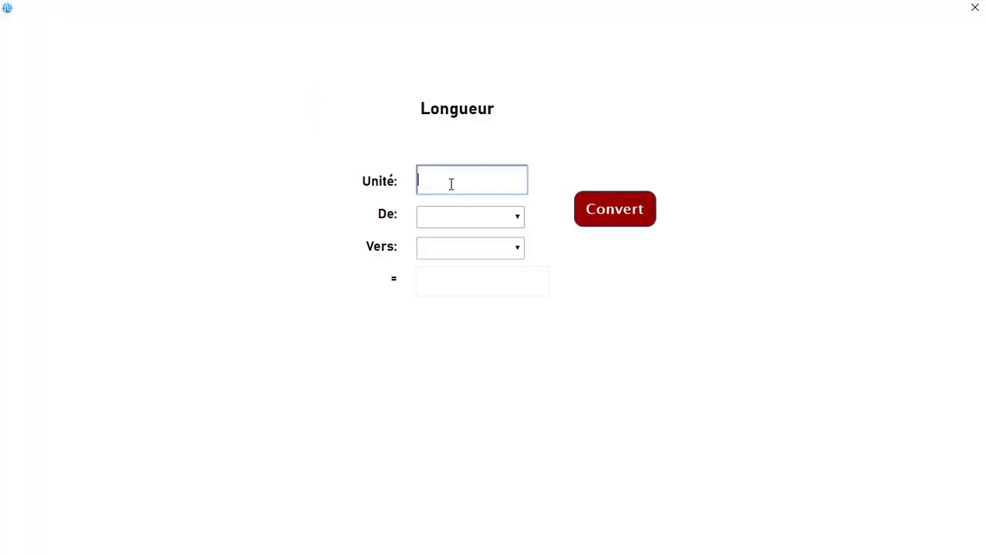
click(487, 217)
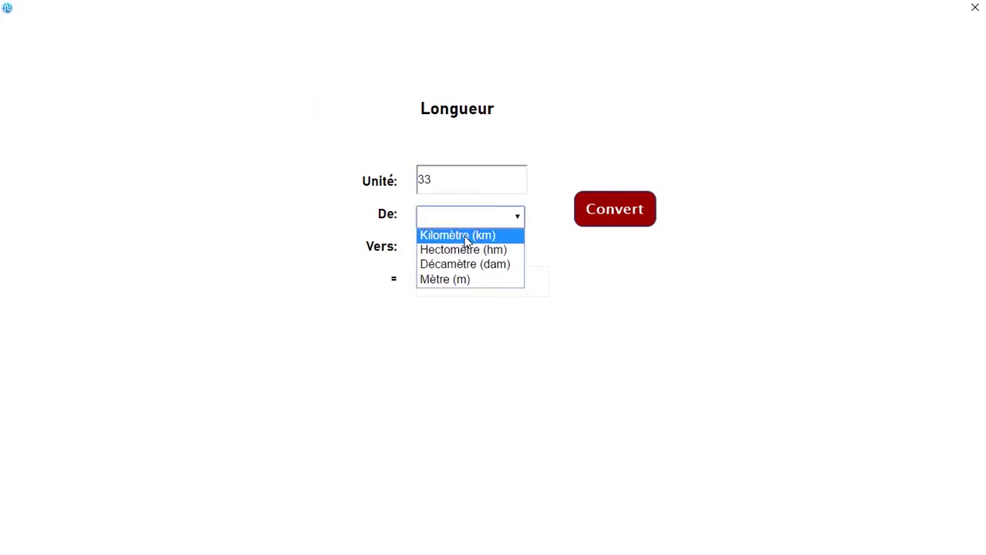
click(463, 251)
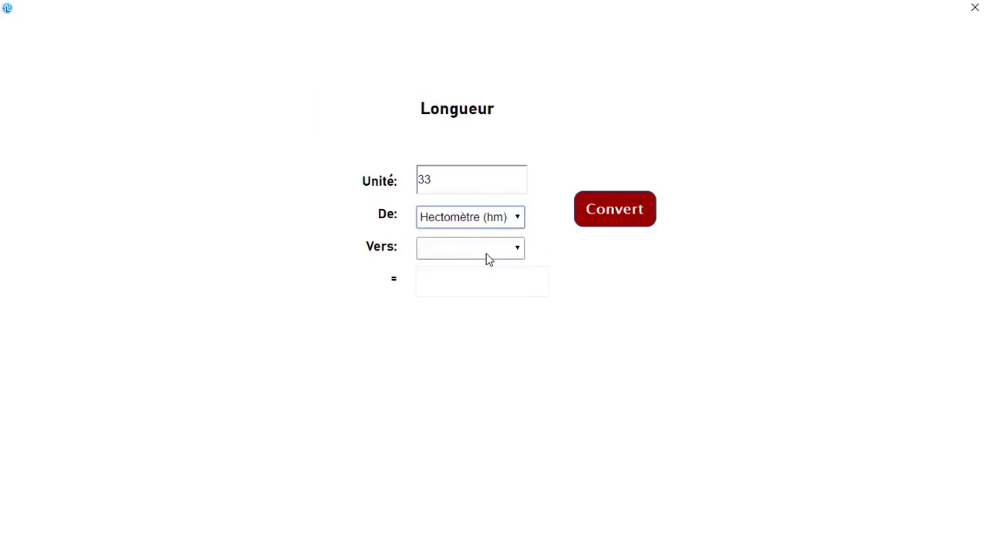
click(487, 254)
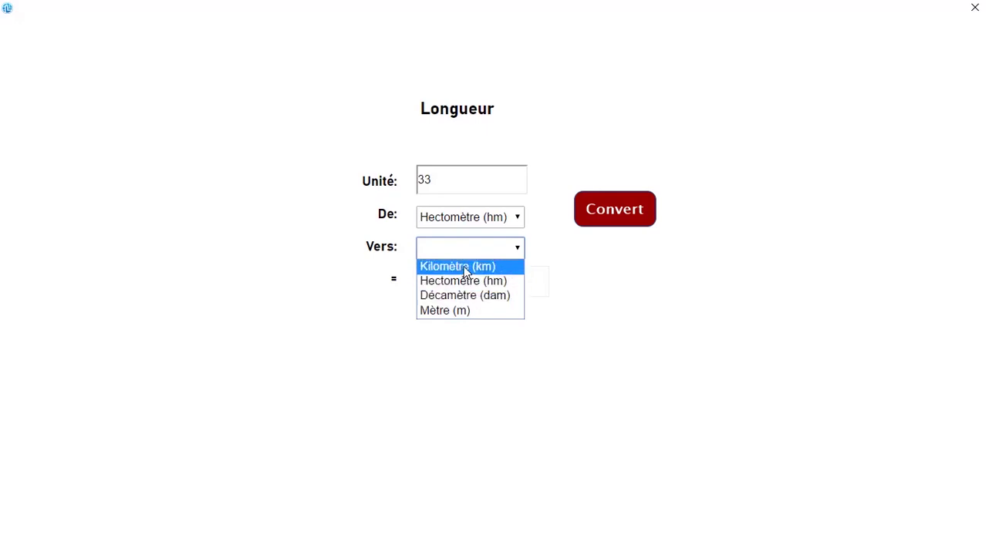
click(463, 267)
click(635, 208)
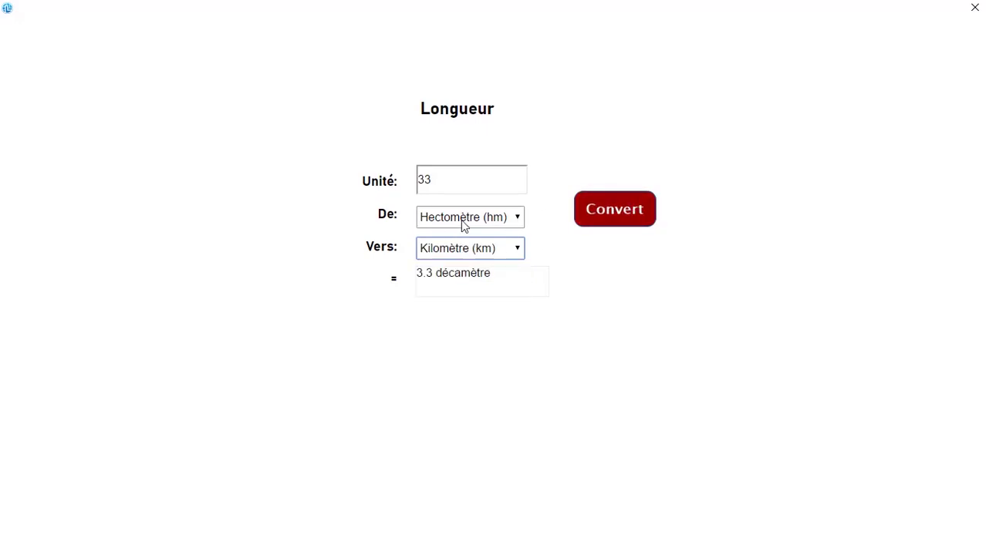
Test converting 33 from Décamètre (dam) to Kilomètre (km), and close the preview
click(461, 219)
click(453, 263)
click(627, 219)
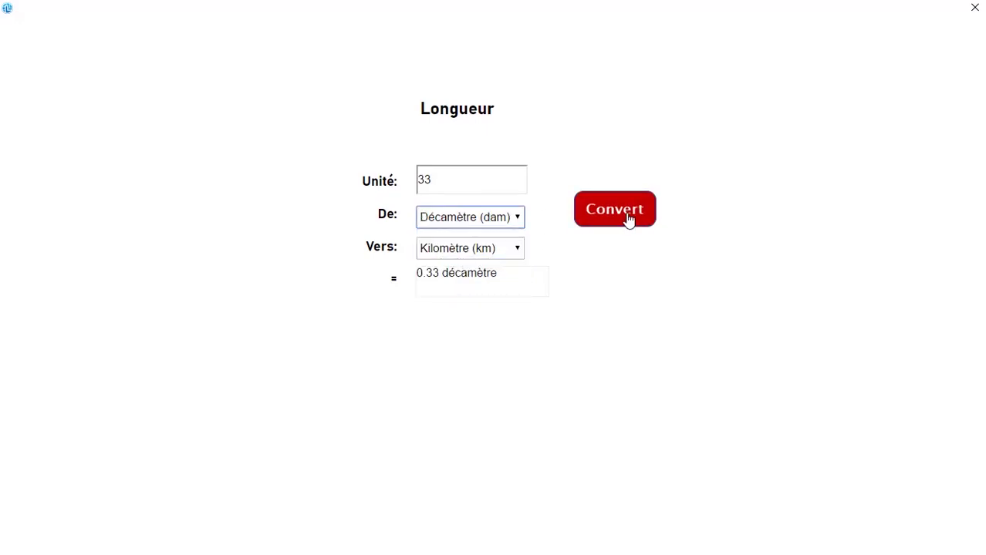
click(976, 9)
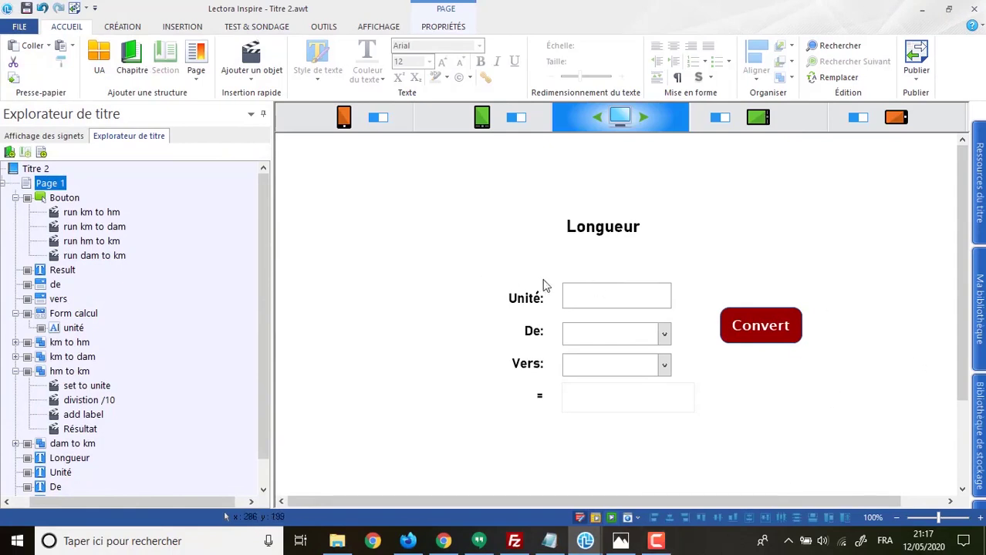
Collapse the Bouton entry in the title structure and move the Convert button below the result field
click(16, 198)
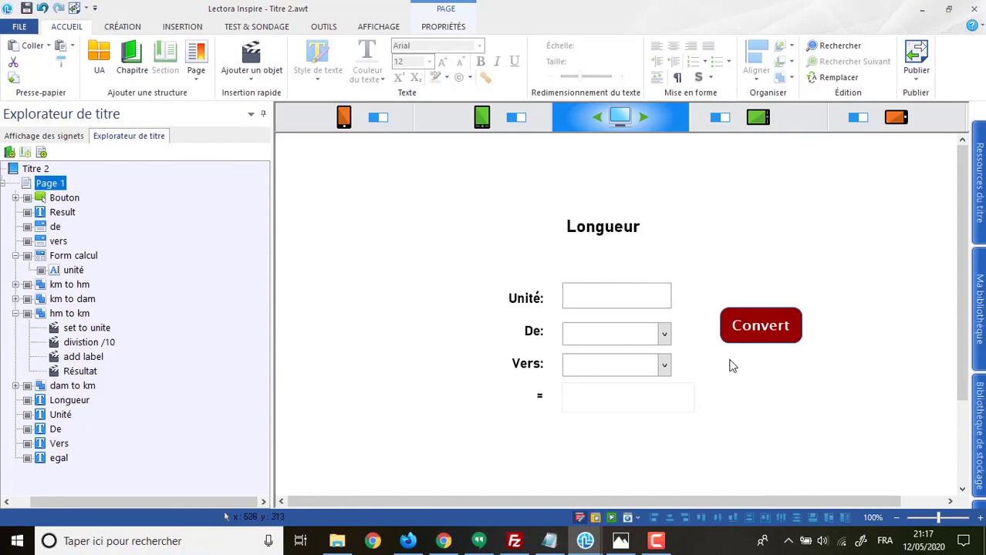
drag(760, 324, 626, 446)
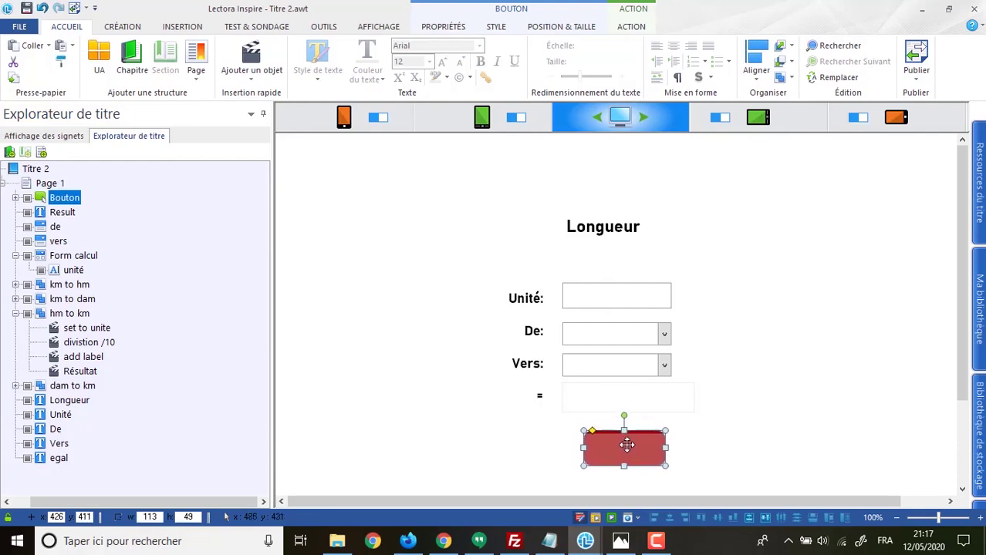
click(800, 460)
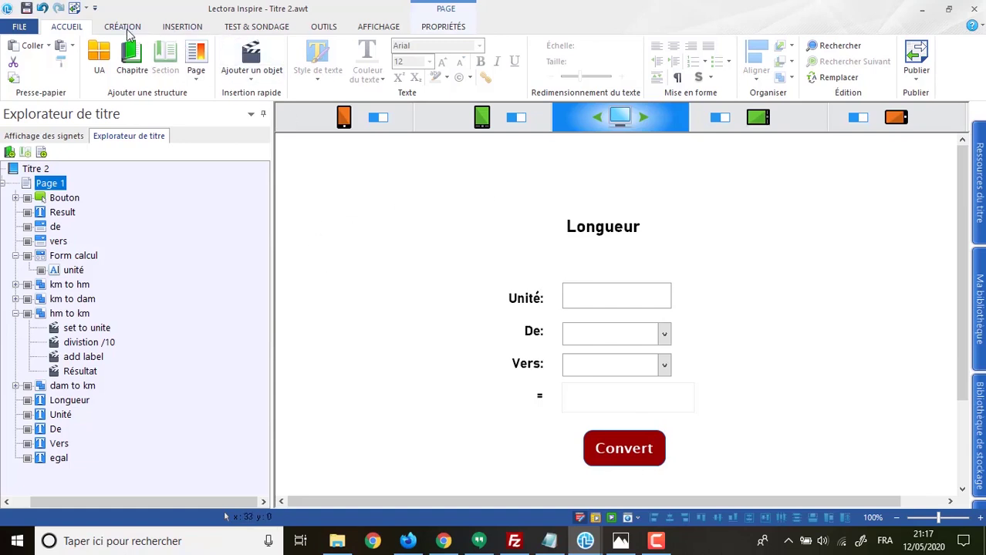
Insert a rounded rectangle about 570 by 447 as a background around the converter form and shift it slightly to centre it
click(183, 28)
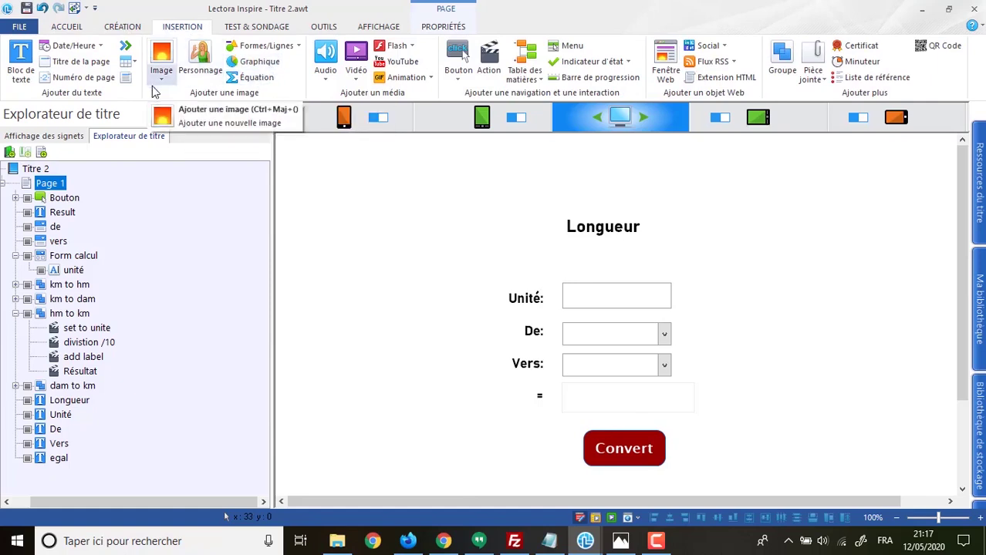
click(298, 47)
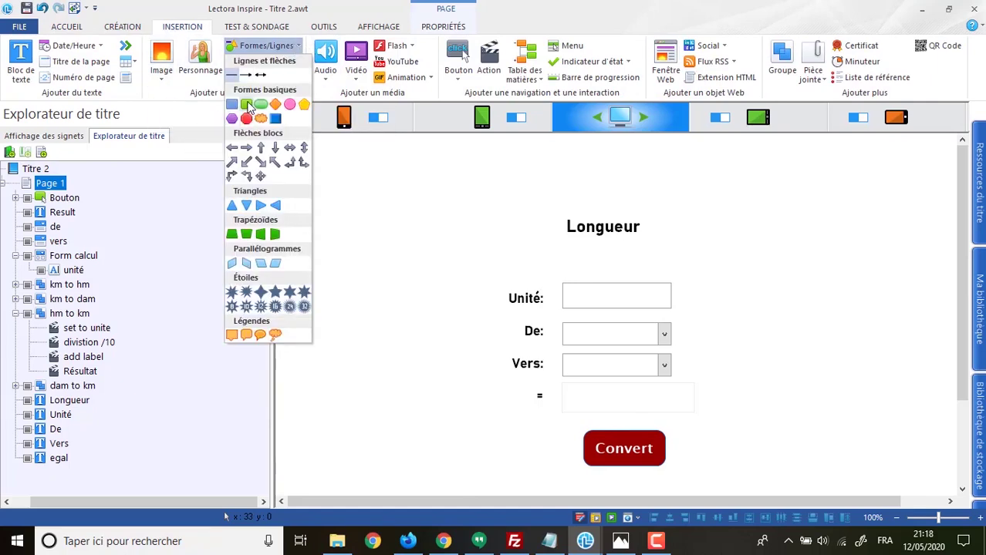
click(247, 108)
mouse_move(402, 167)
mouse_down()
mouse_move(696, 403)
mouse_move(809, 472)
mouse_move(814, 491)
mouse_up()
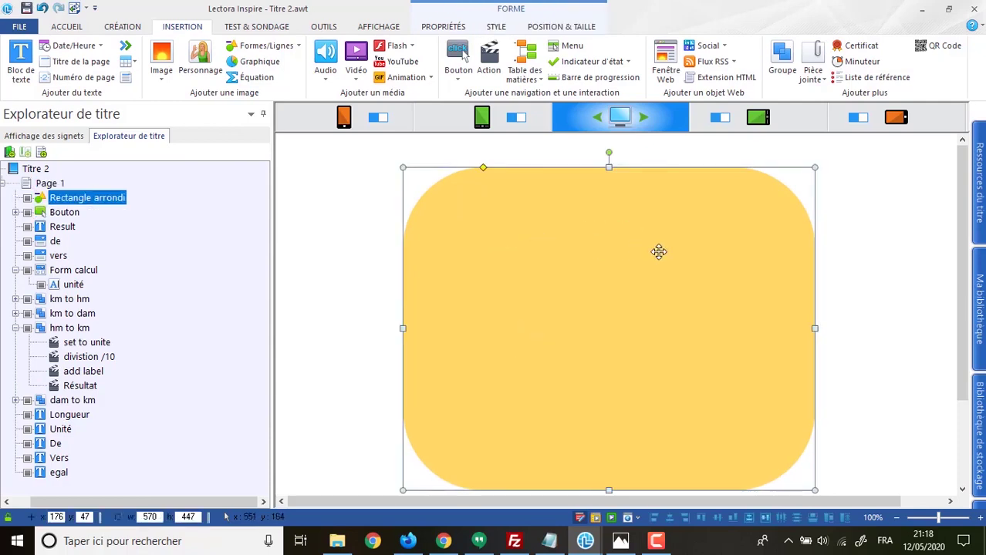
click(909, 233)
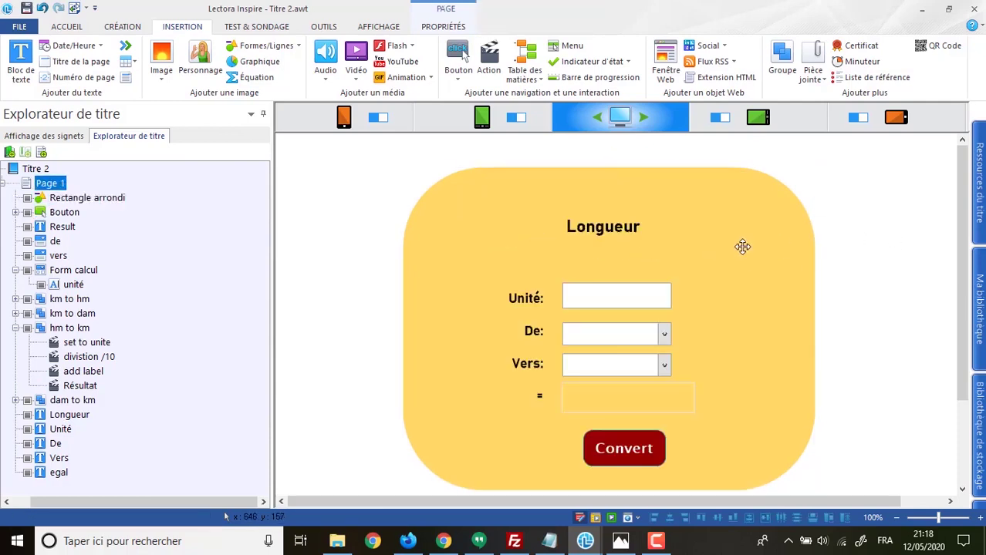
drag(739, 245, 730, 247)
click(861, 266)
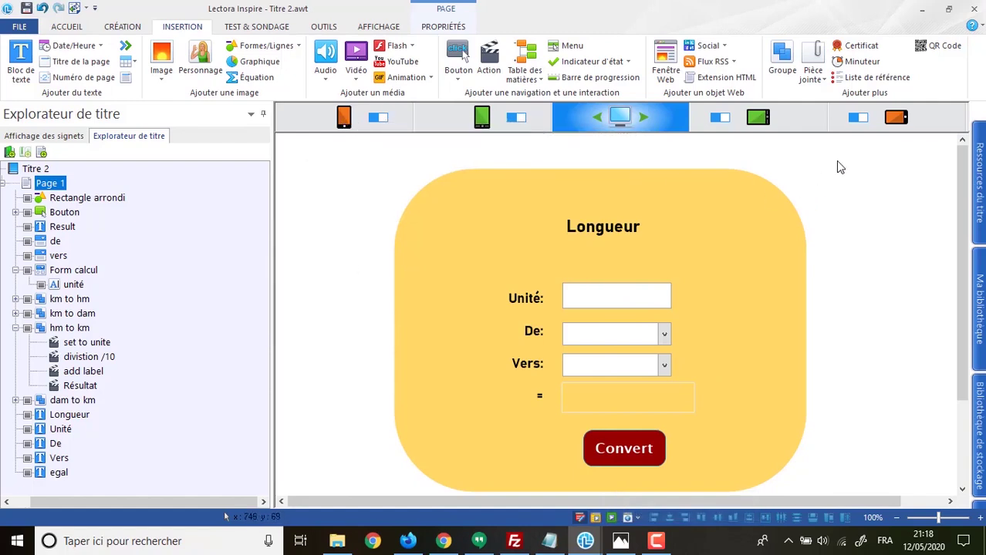
Switch the page to the portrait phone view and select the rounded rectangle there
click(345, 117)
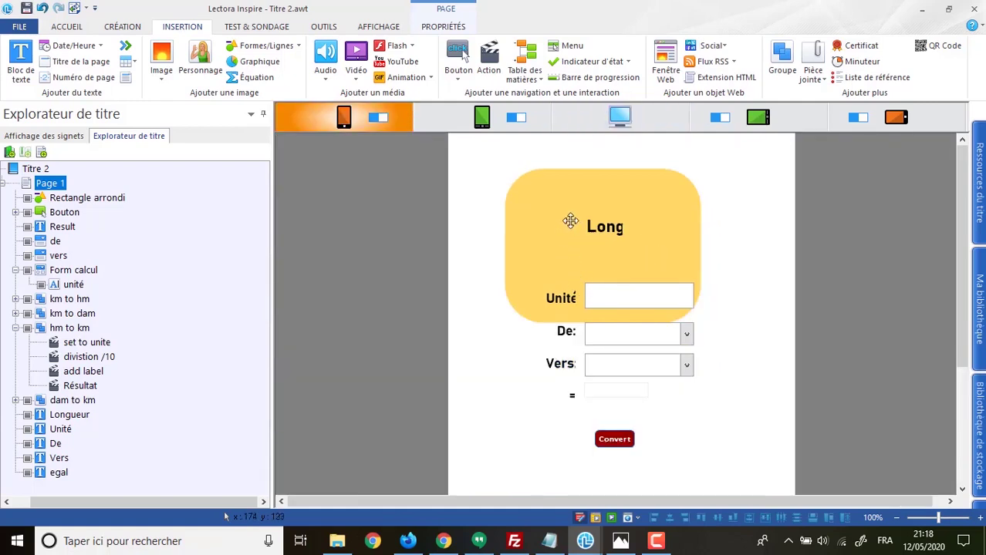
click(533, 219)
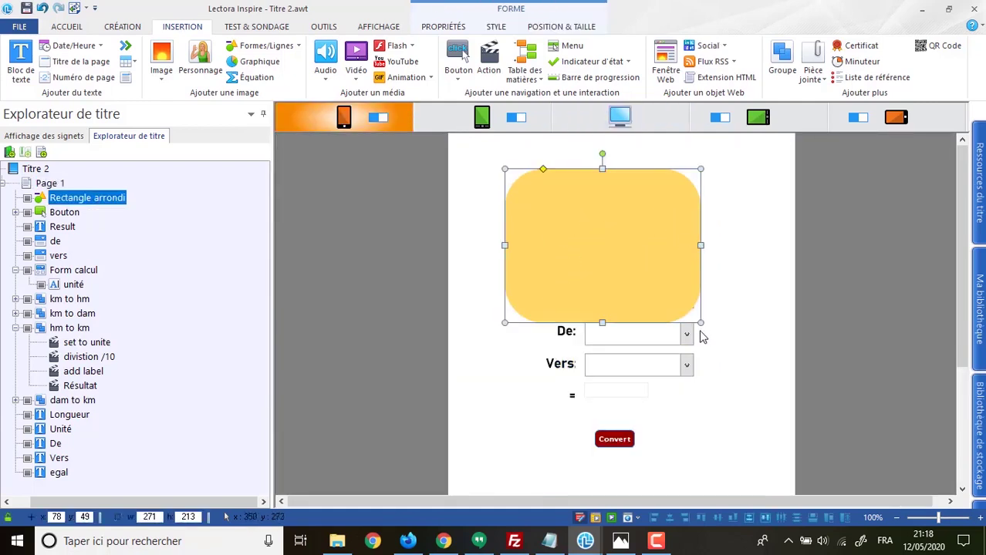